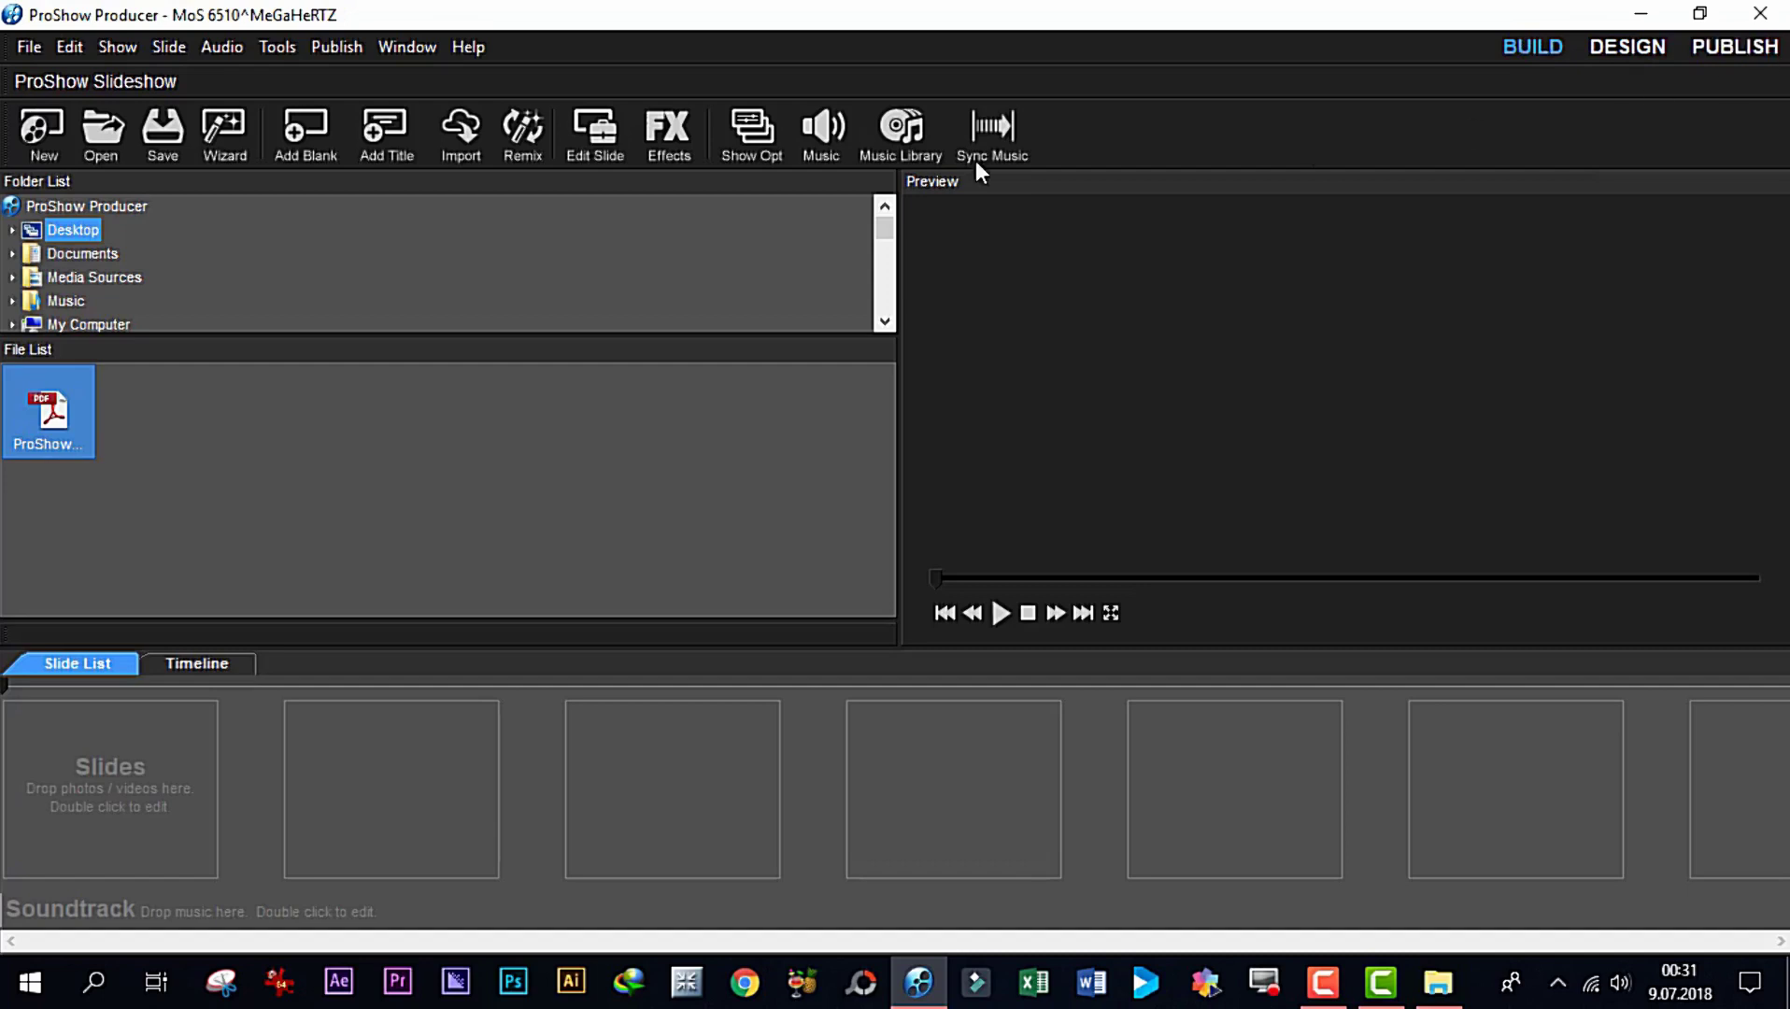
Create a blank 16:9 widescreen show titled "düğün slaytı" without saving the changes to the current show
click(42, 136)
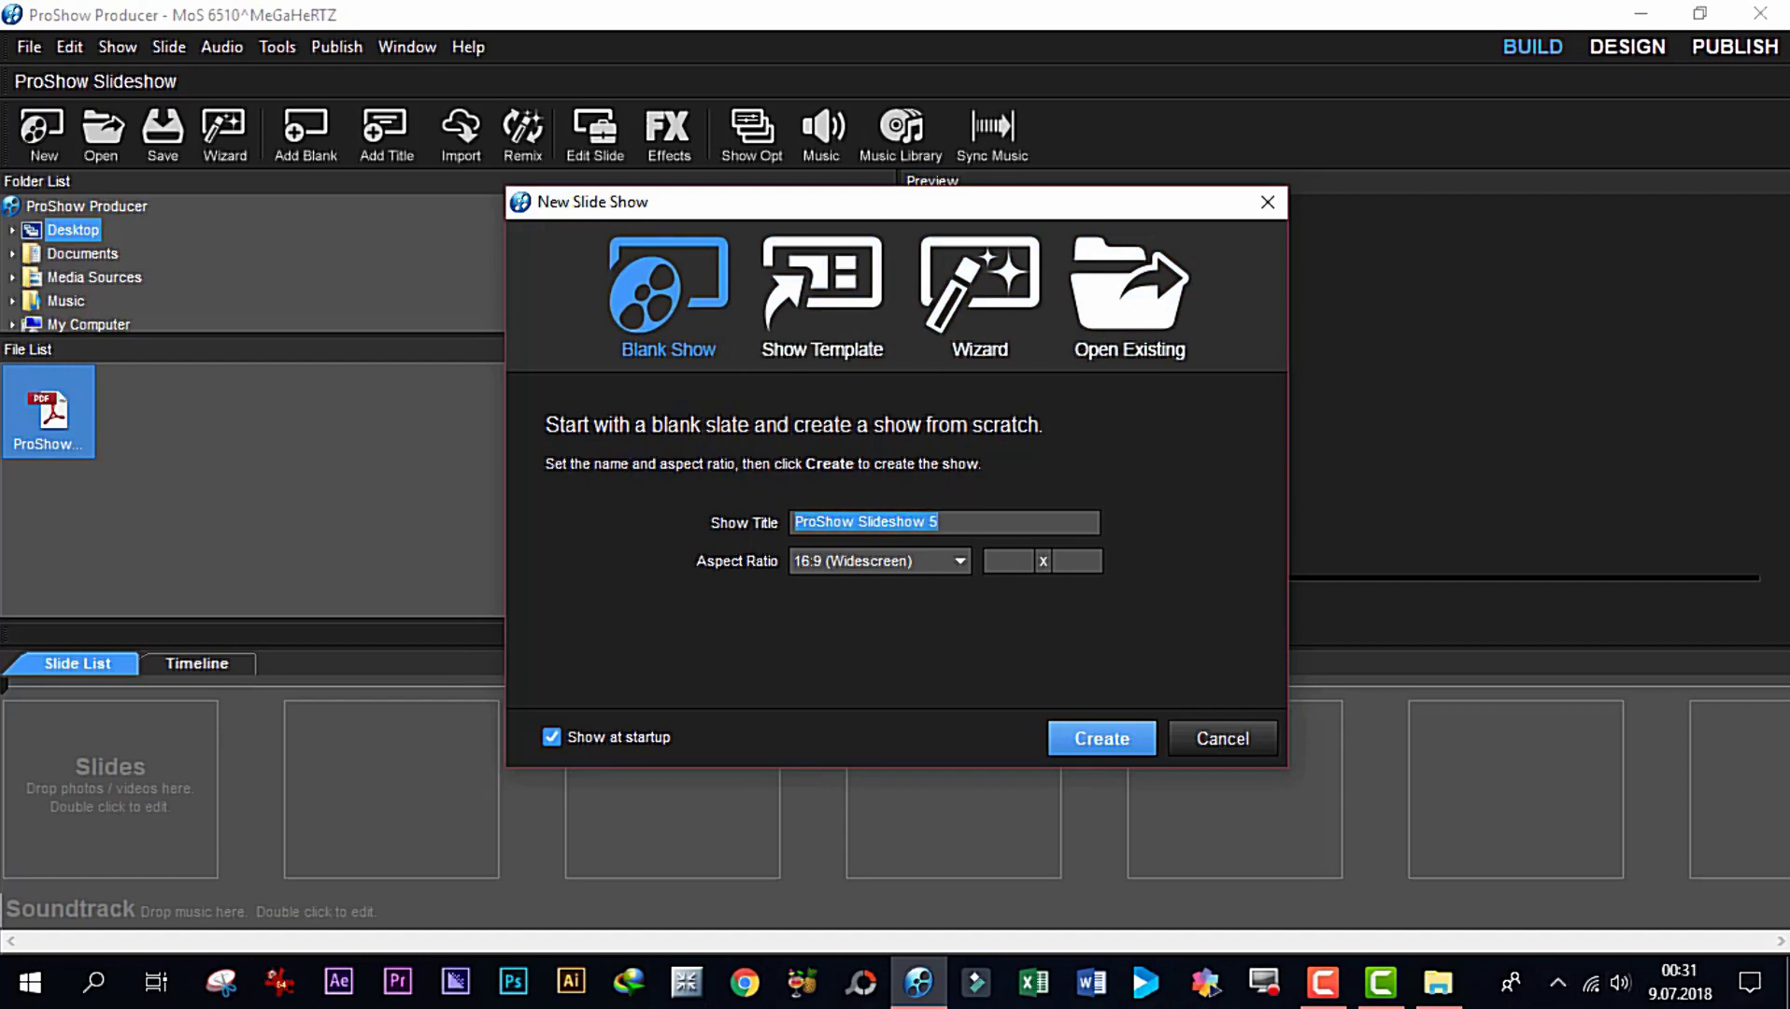
text(Düğün slayt)
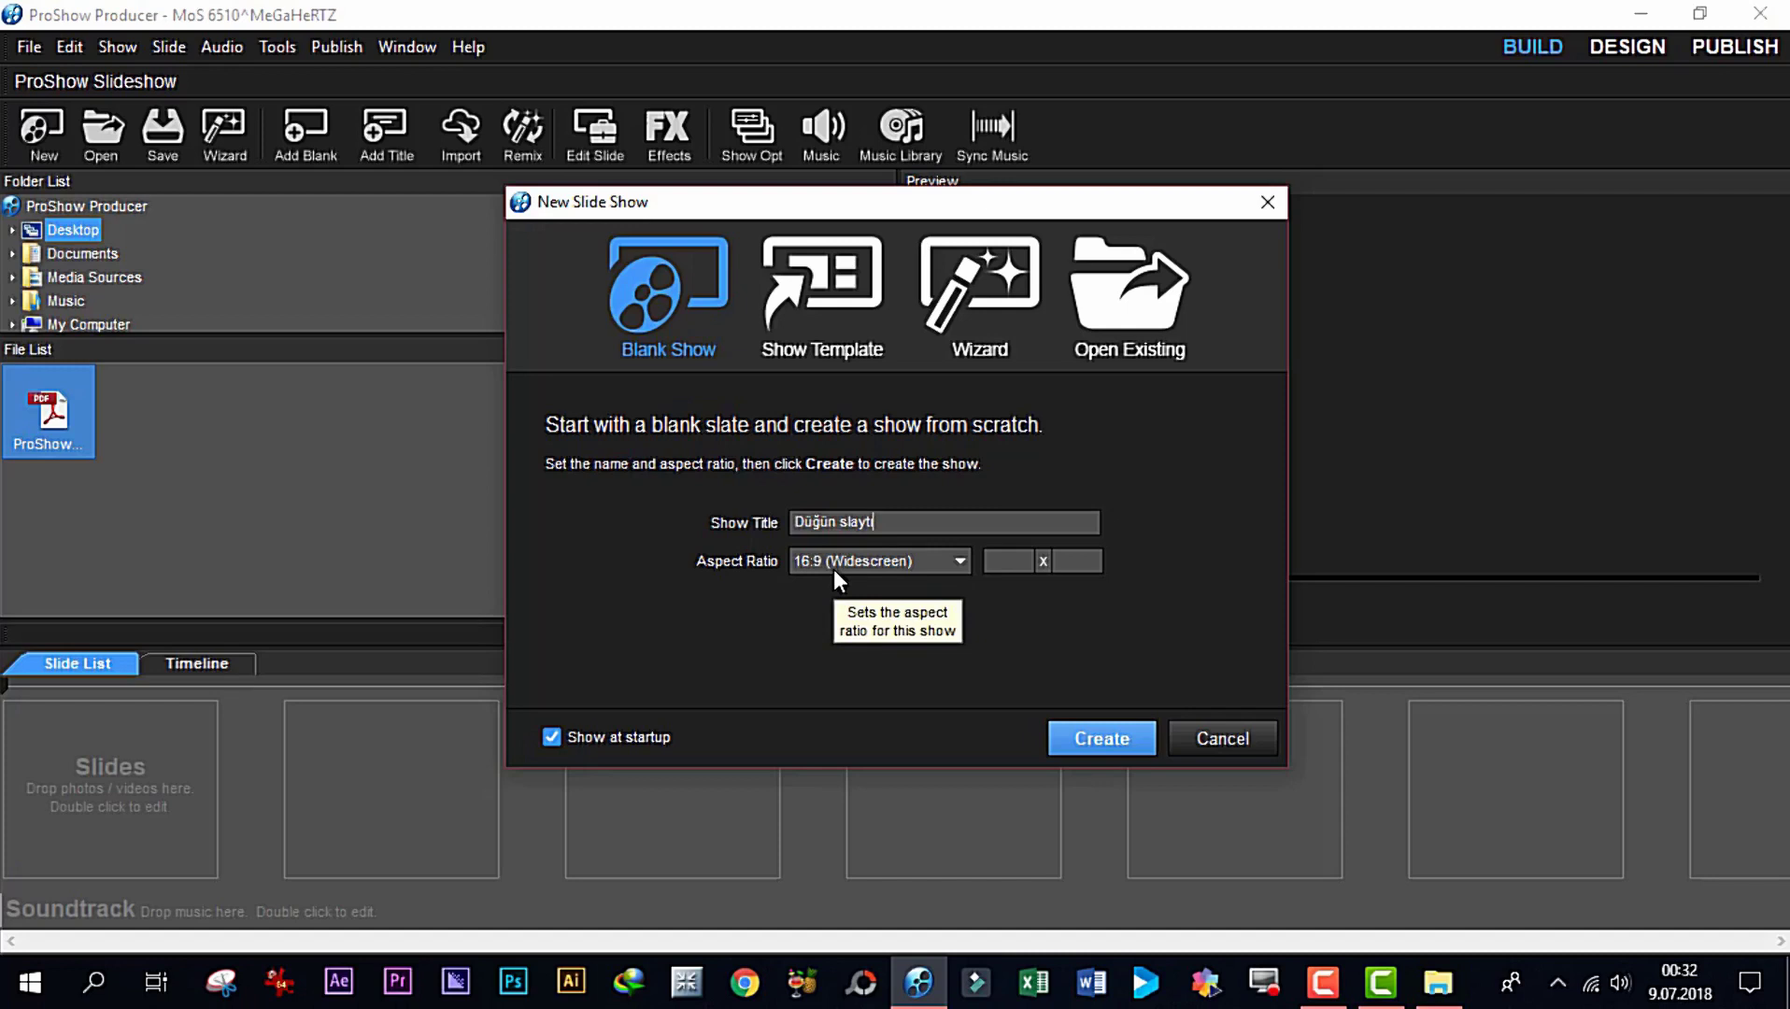
click(940, 559)
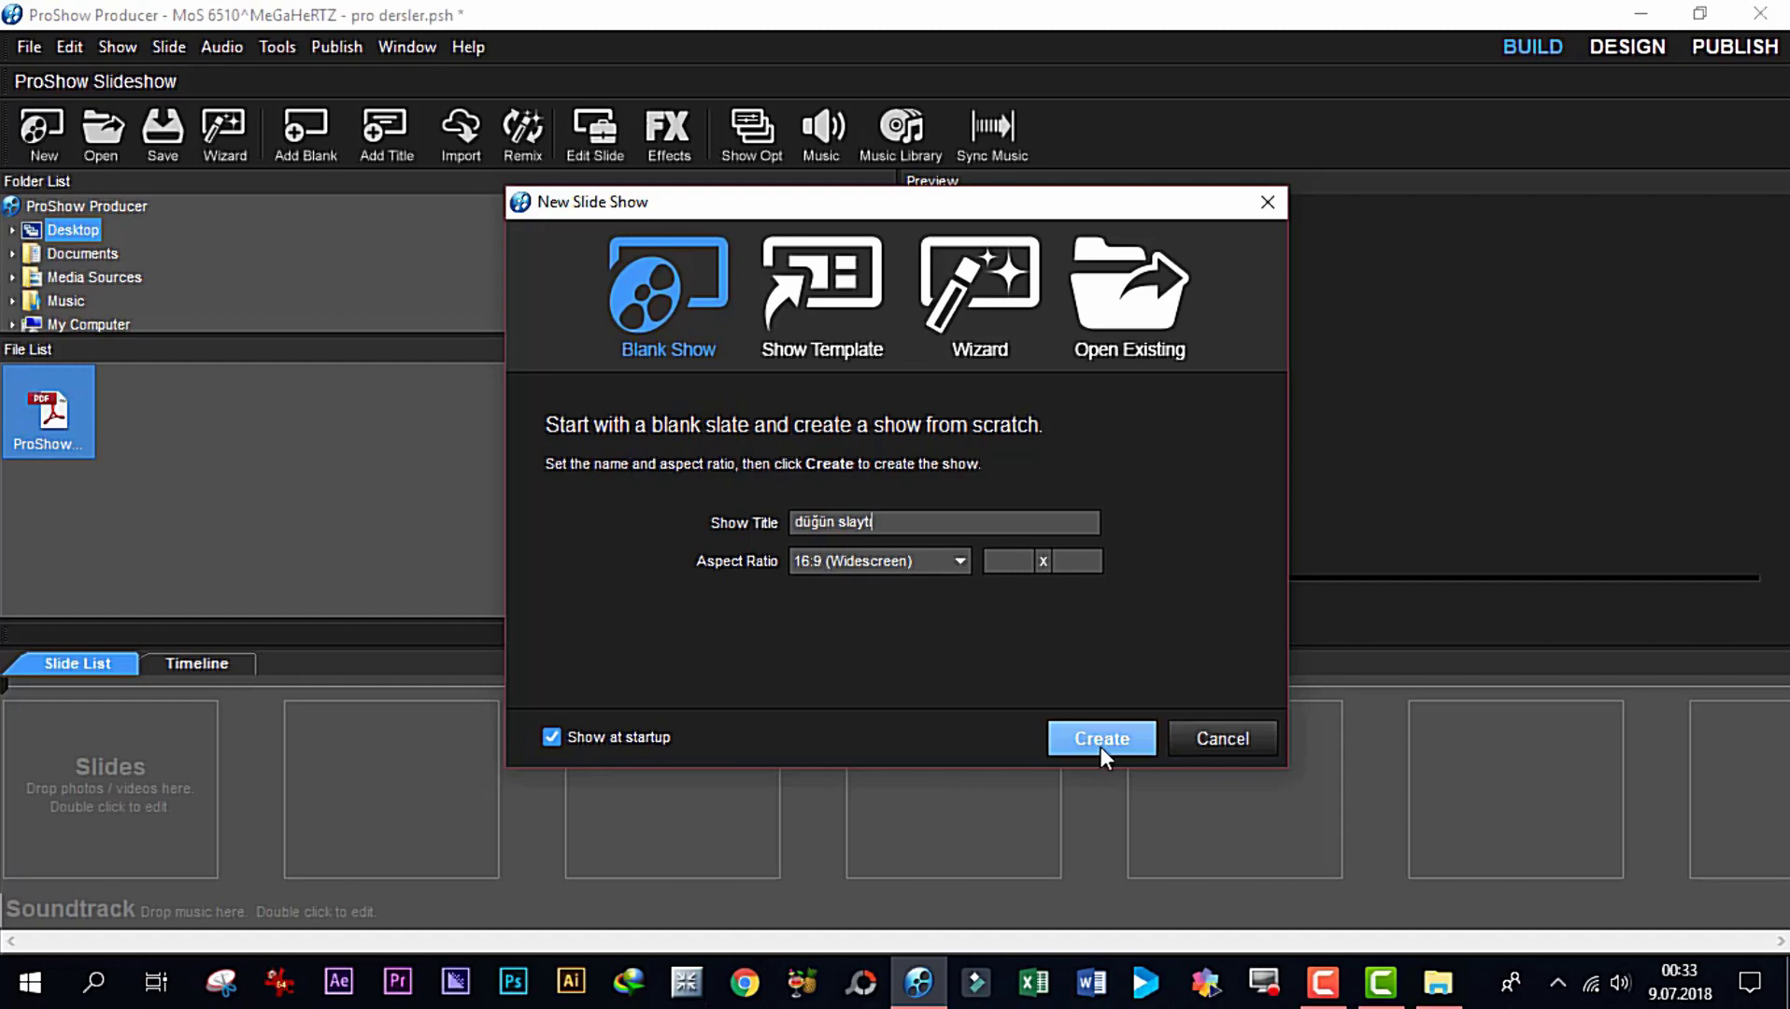
click(1097, 740)
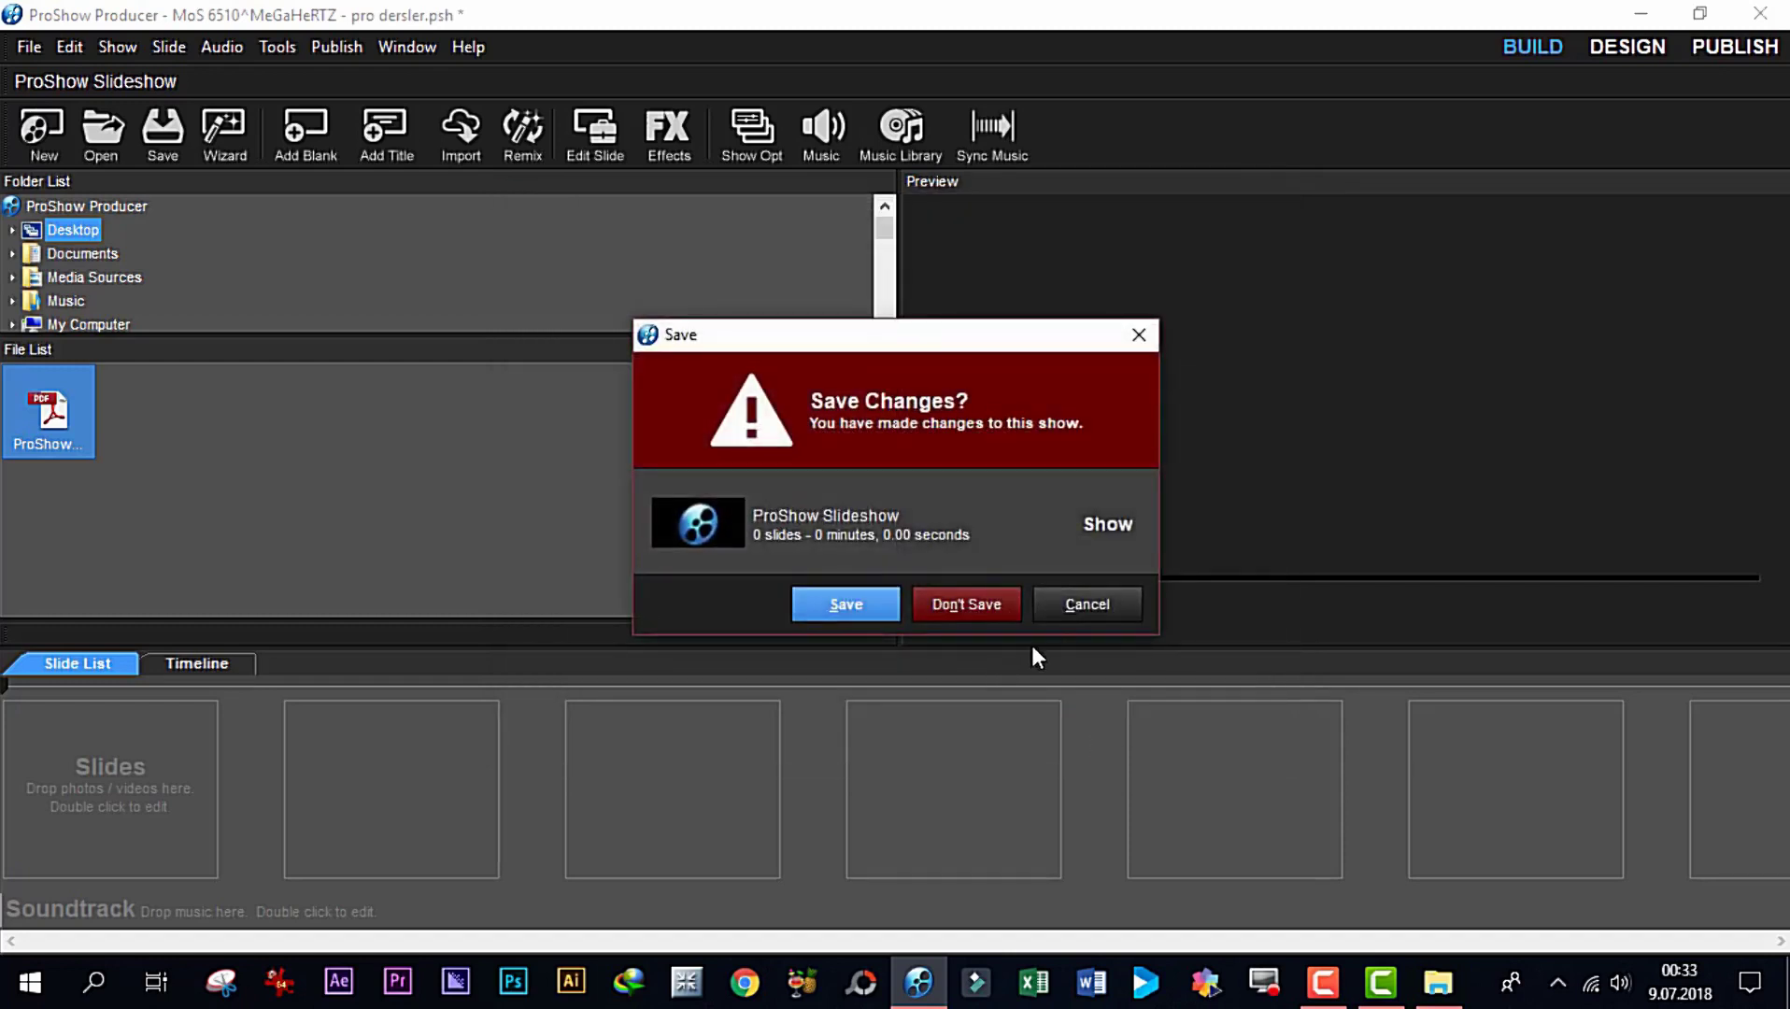
click(972, 603)
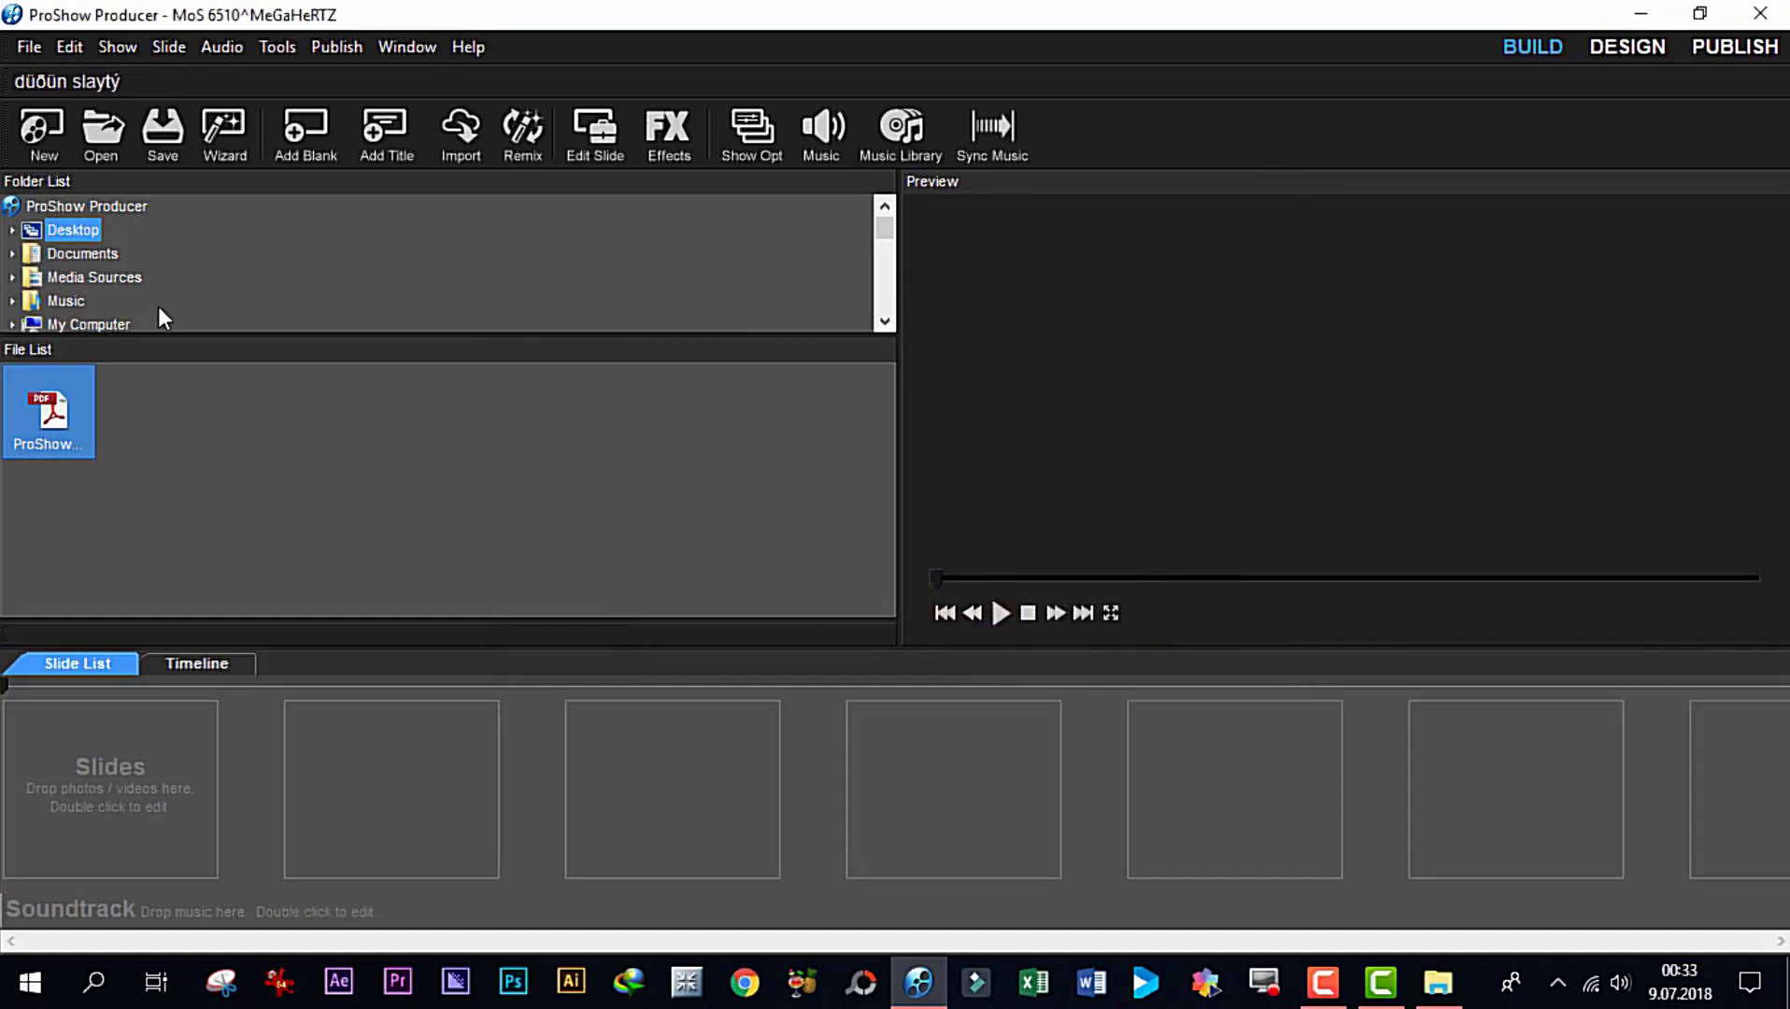
Create another blank 16:9 widescreen show, keeping the default title ProShow Slideshow 5
click(41, 131)
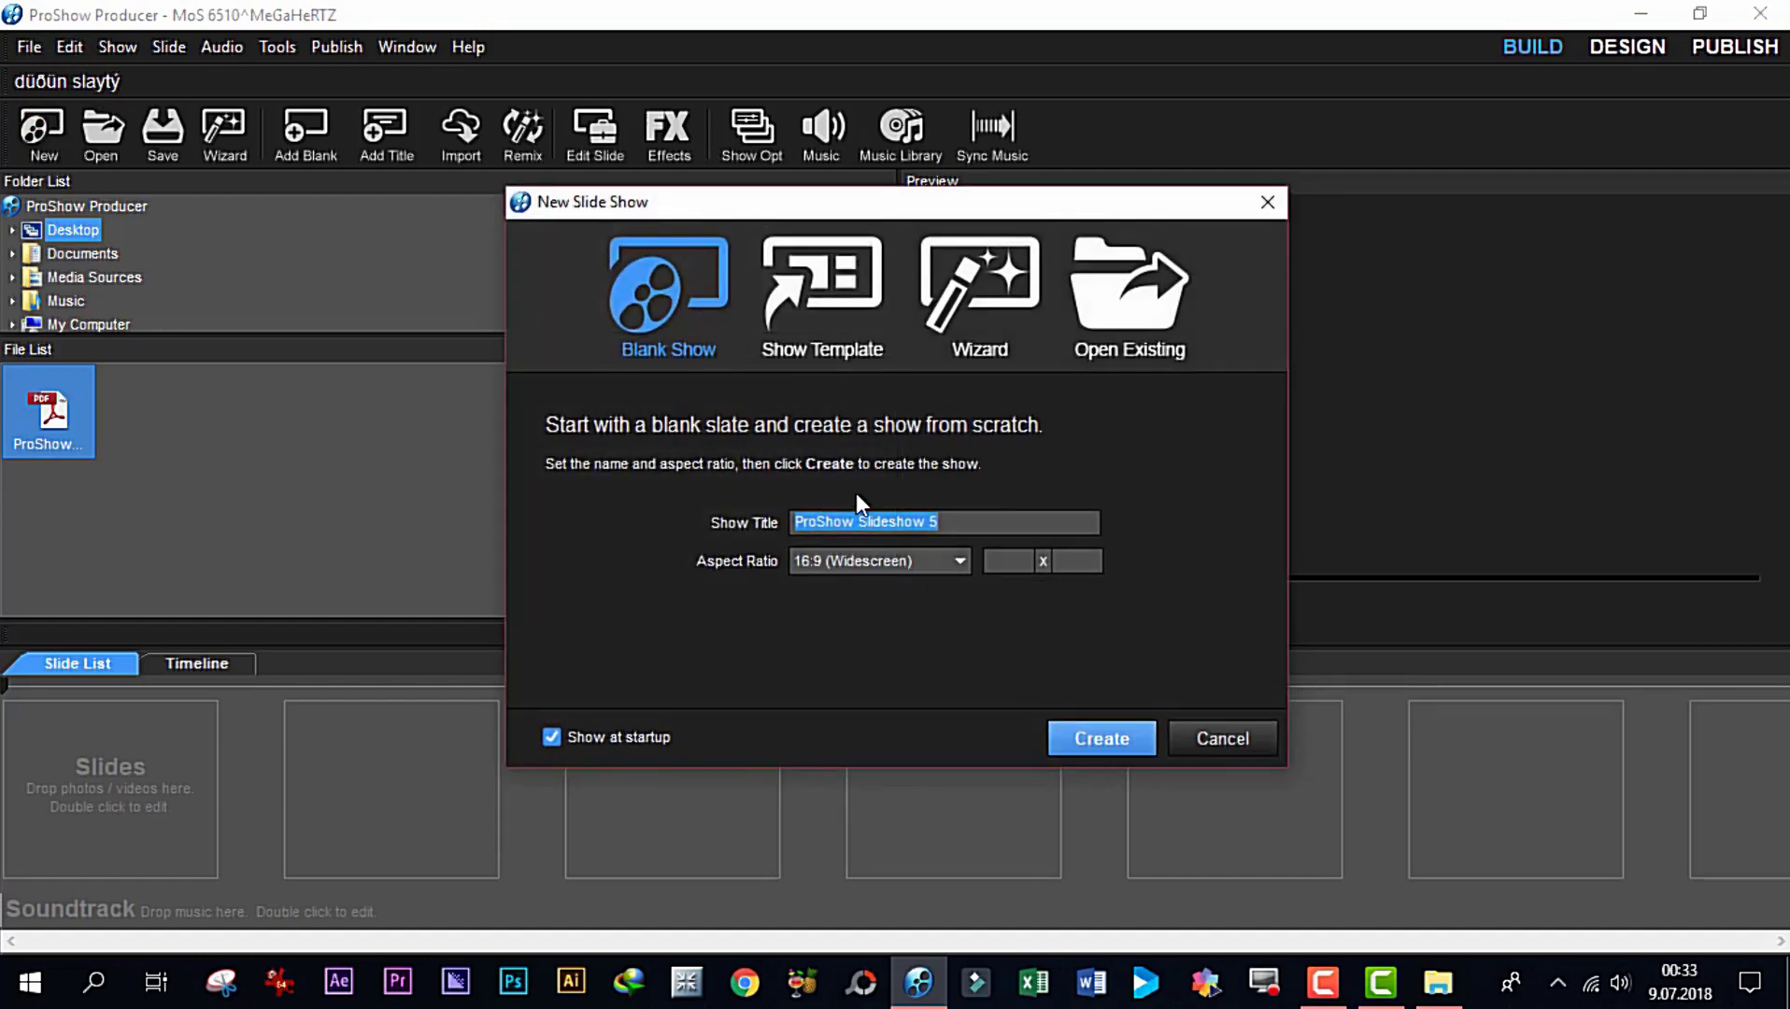
click(1102, 747)
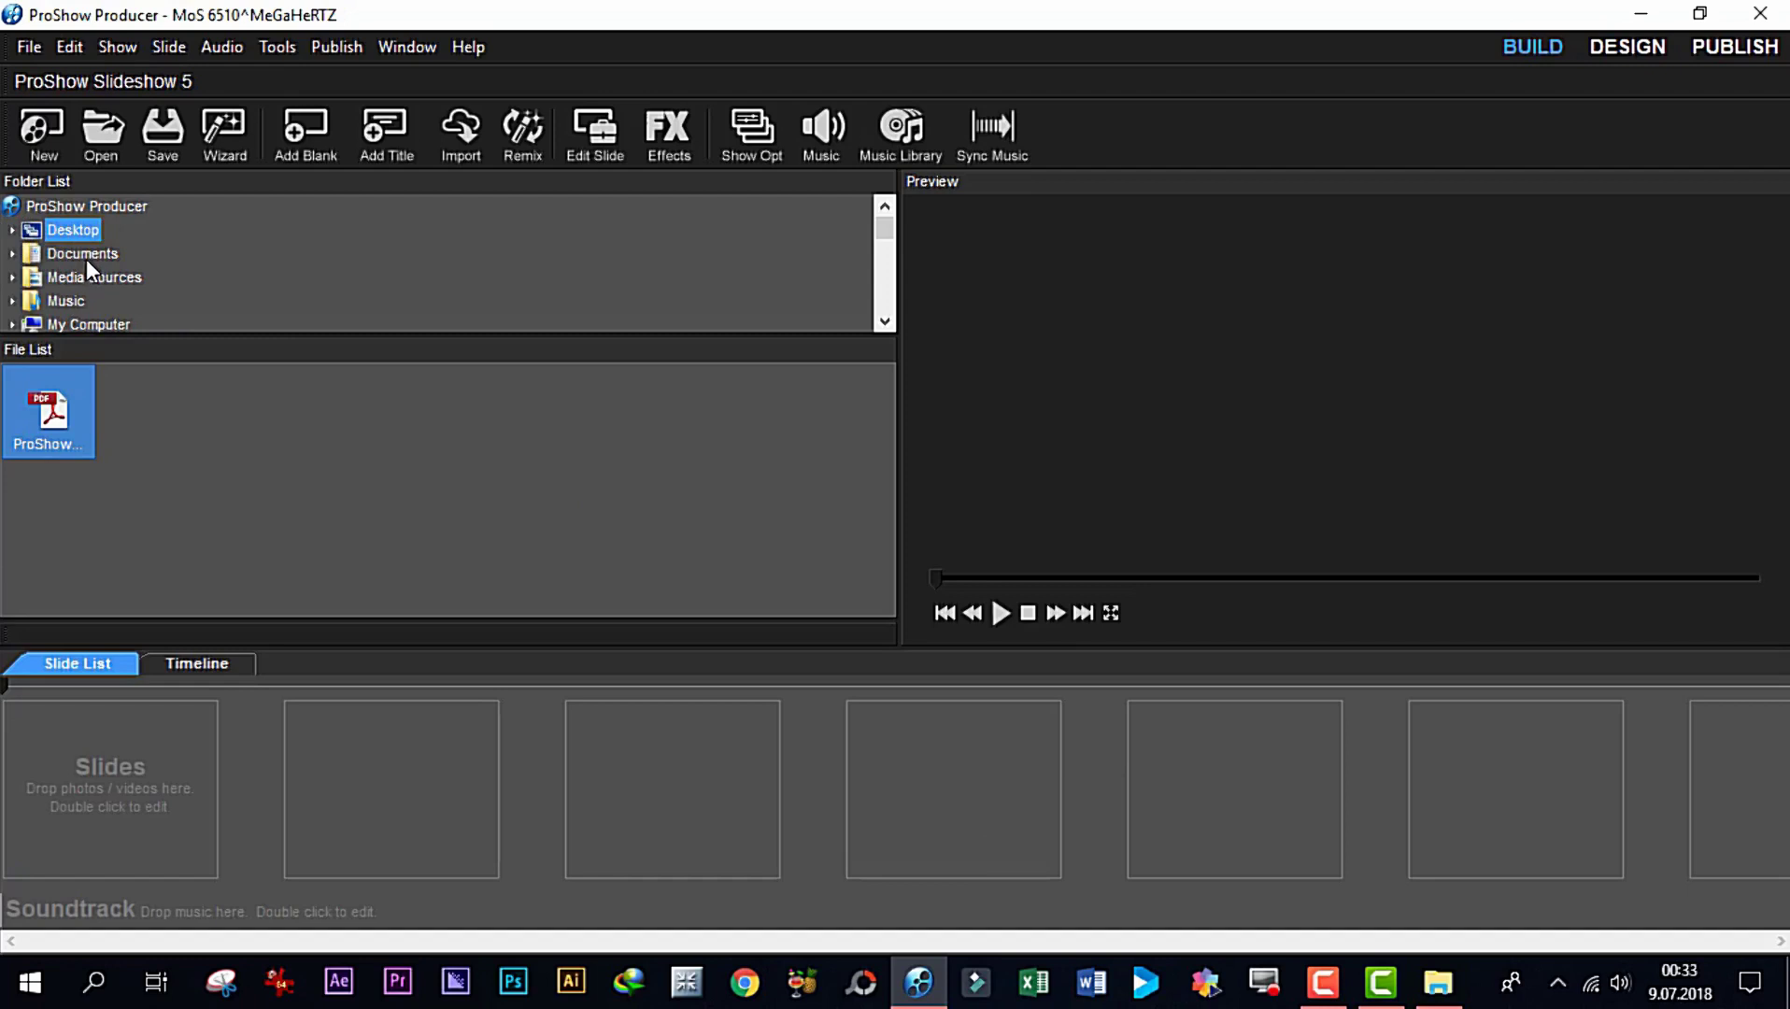
Open the DÜĞÜN SLAYTI folder on the Desktop to list its photos and music files
click(15, 229)
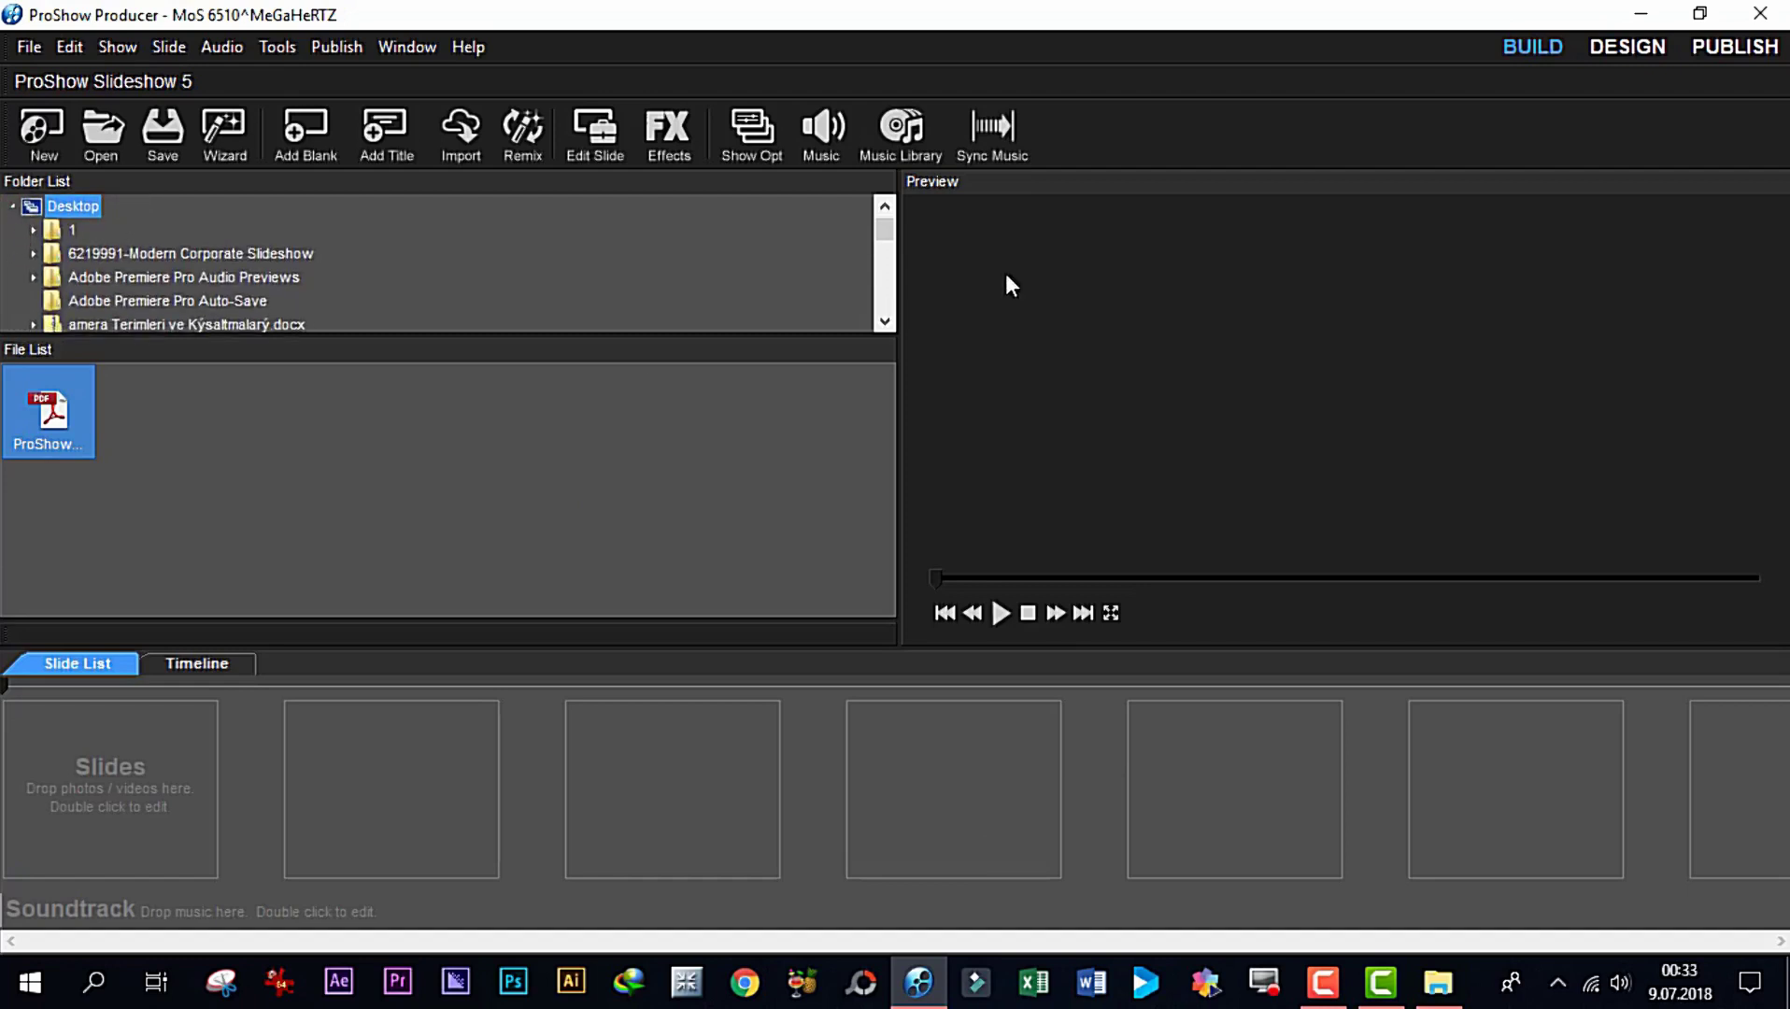
click(883, 320)
click(883, 321)
click(883, 321)
click(883, 320)
click(883, 320)
click(883, 321)
click(883, 321)
click(883, 320)
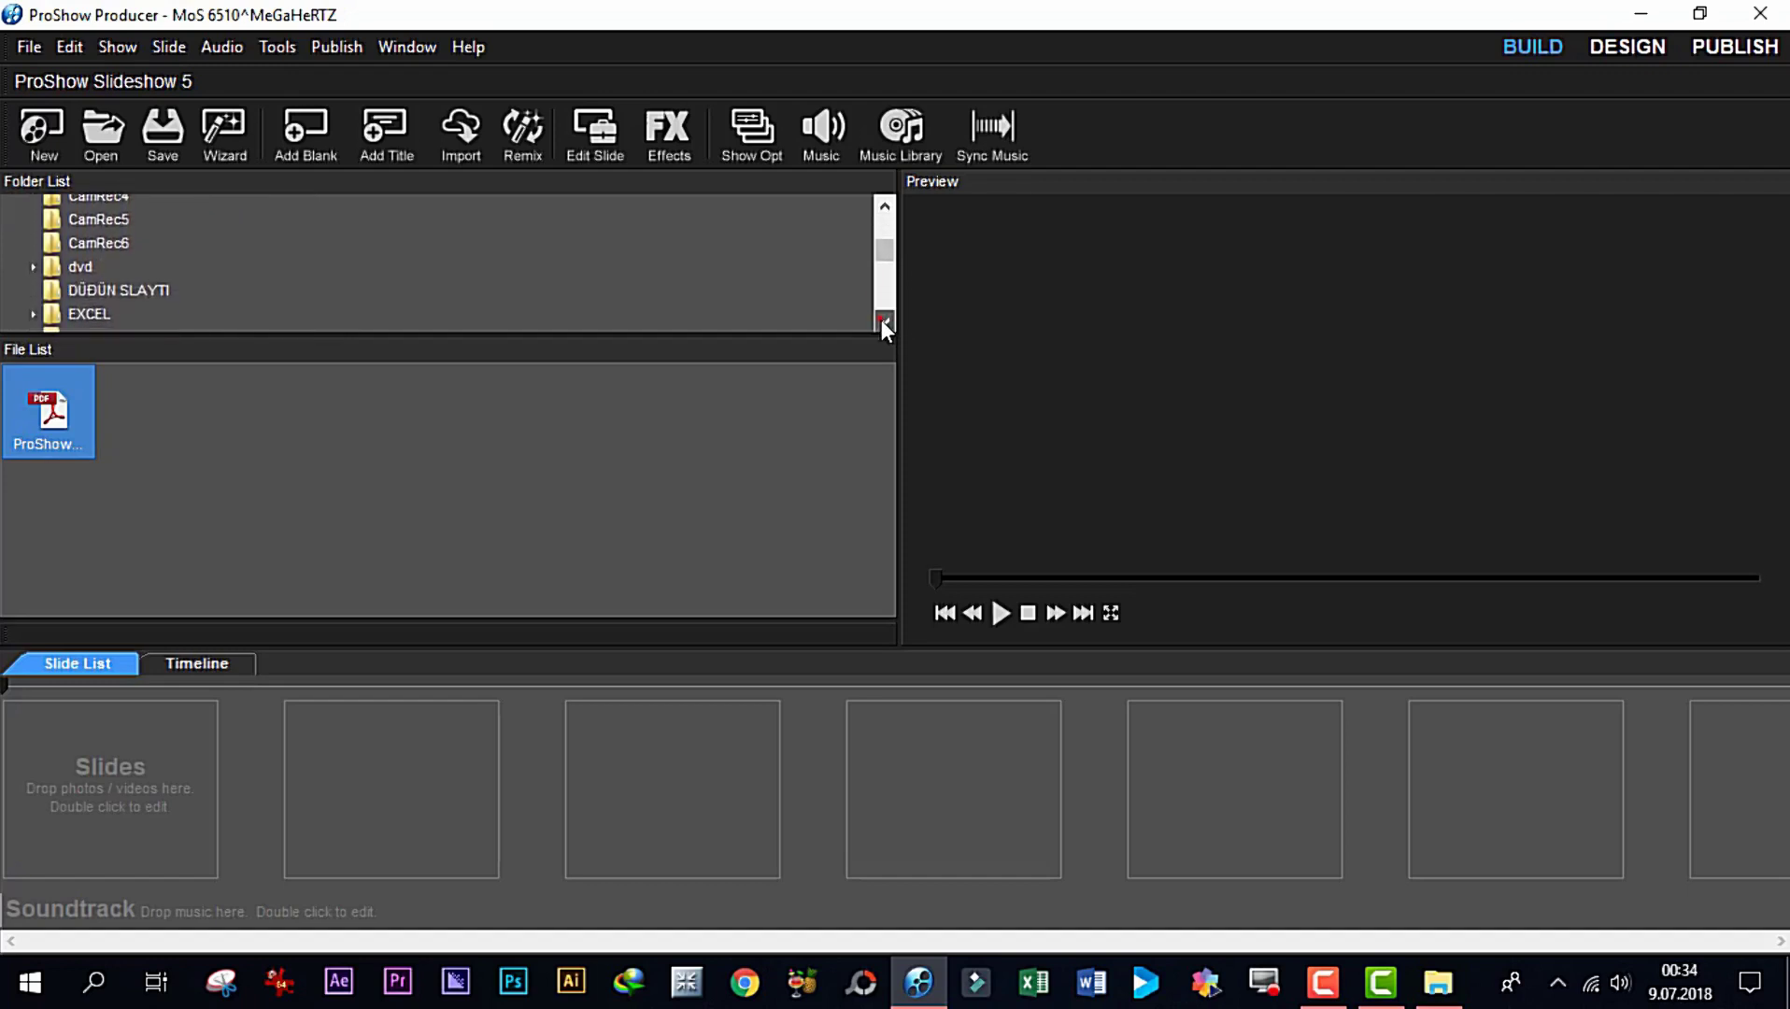
click(883, 320)
click(883, 320)
click(883, 321)
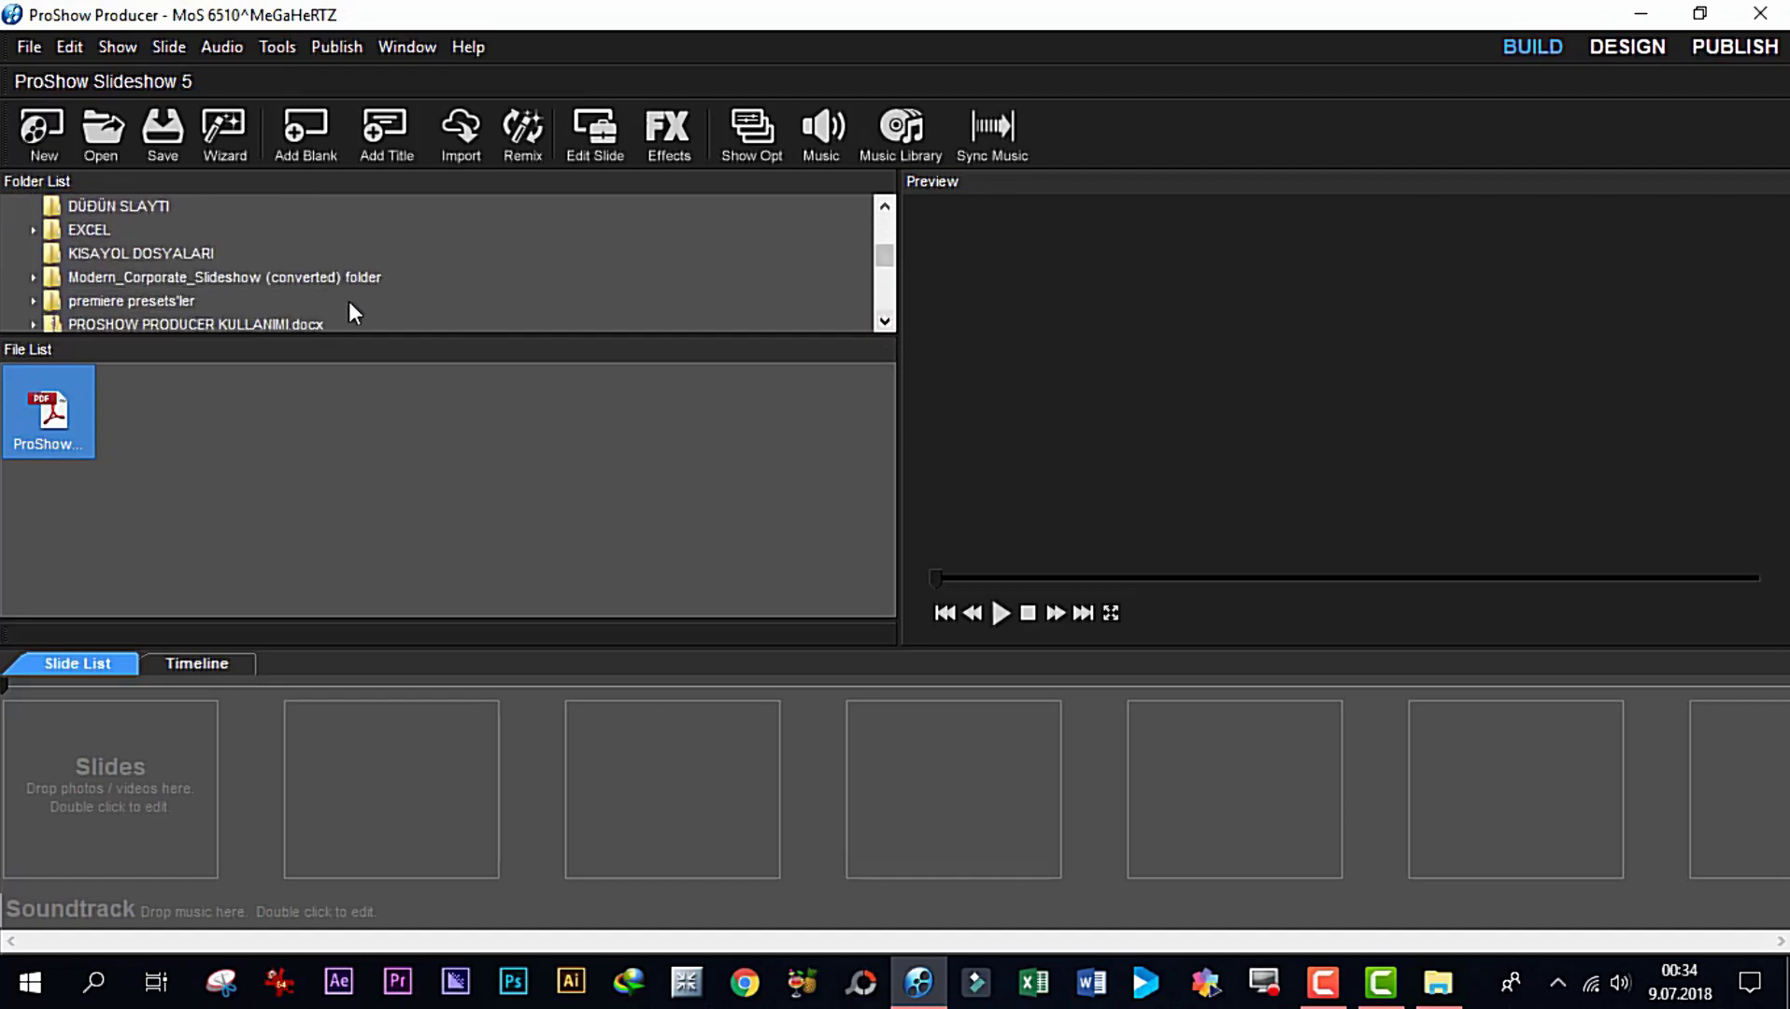
click(87, 208)
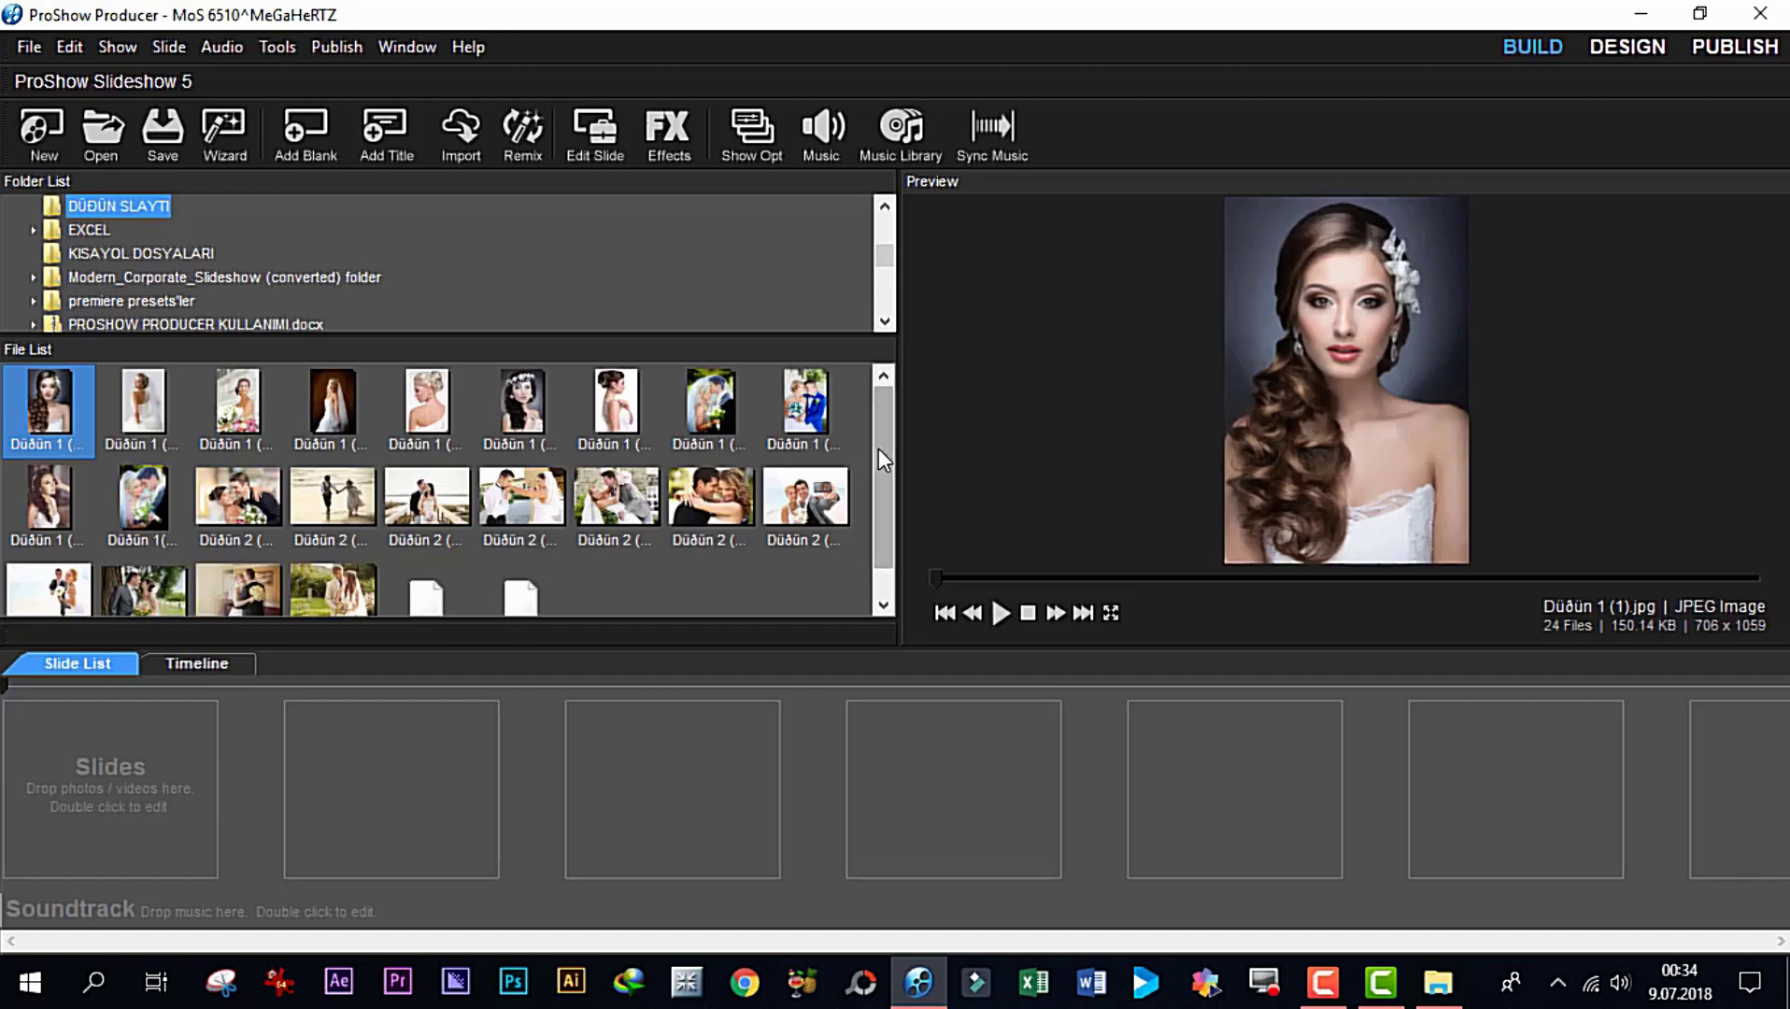
Add the first four Düğün 2 photos to the show as individual slides
drag(878, 449, 878, 560)
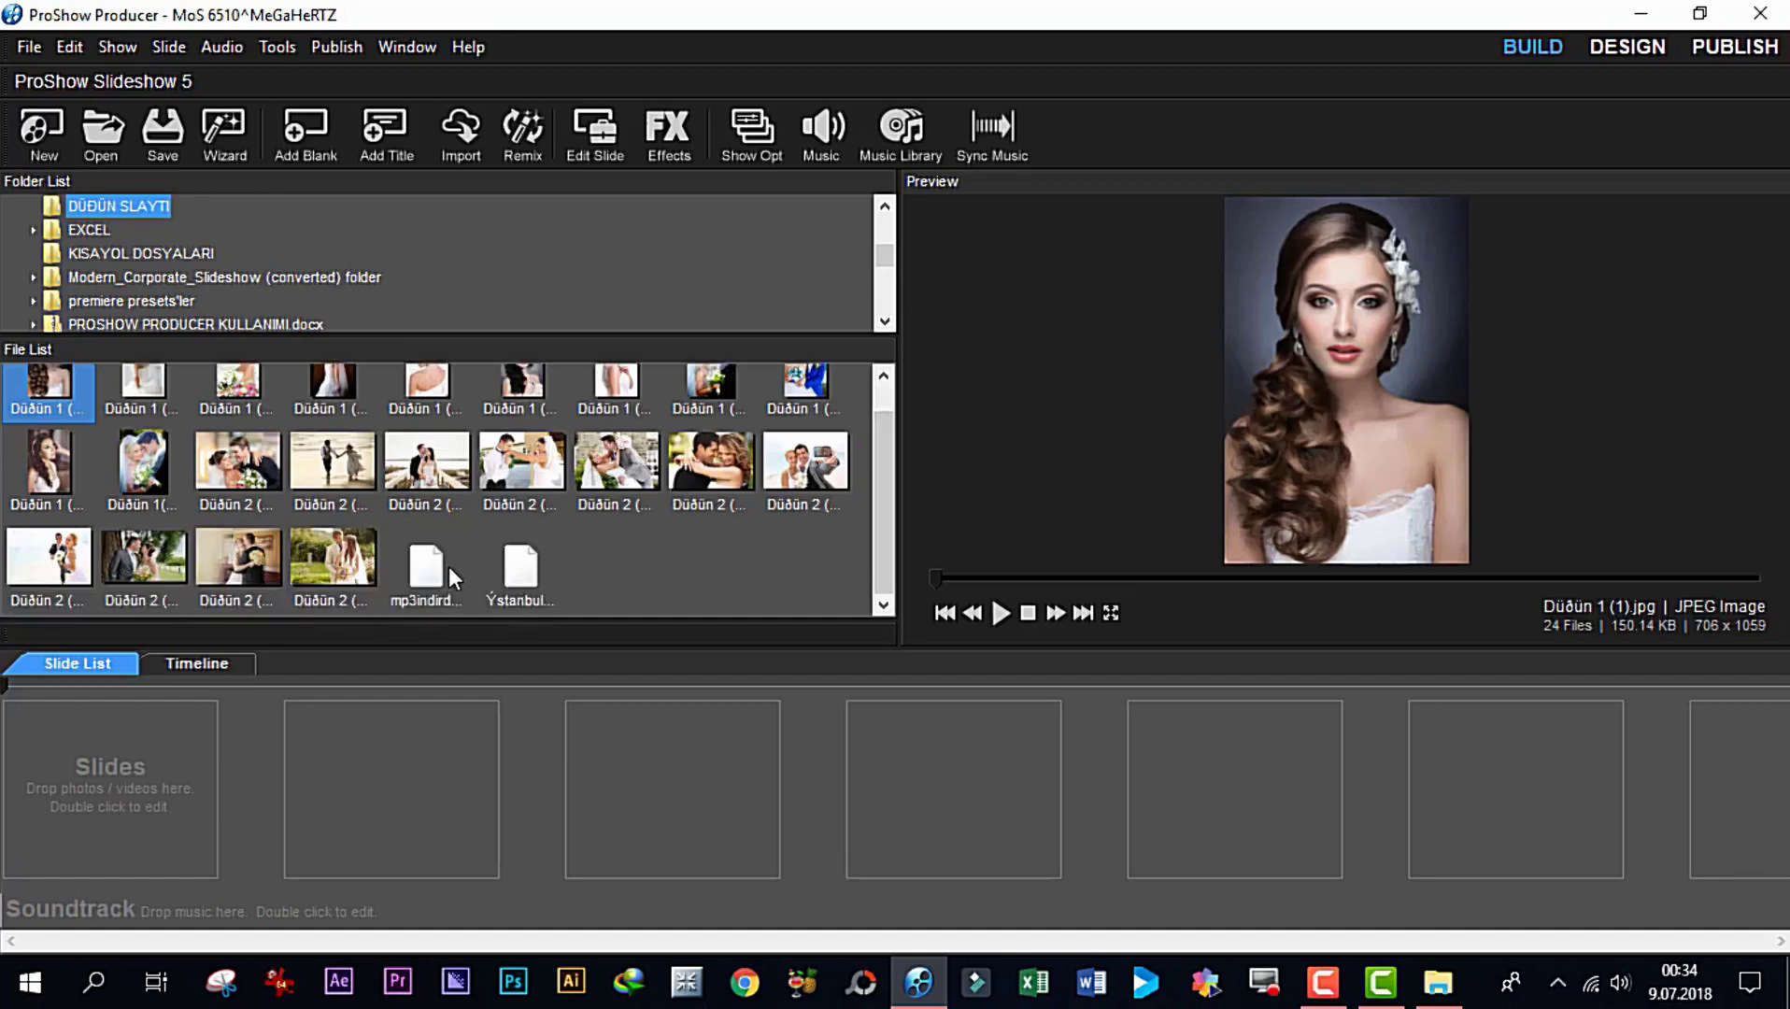
click(232, 457)
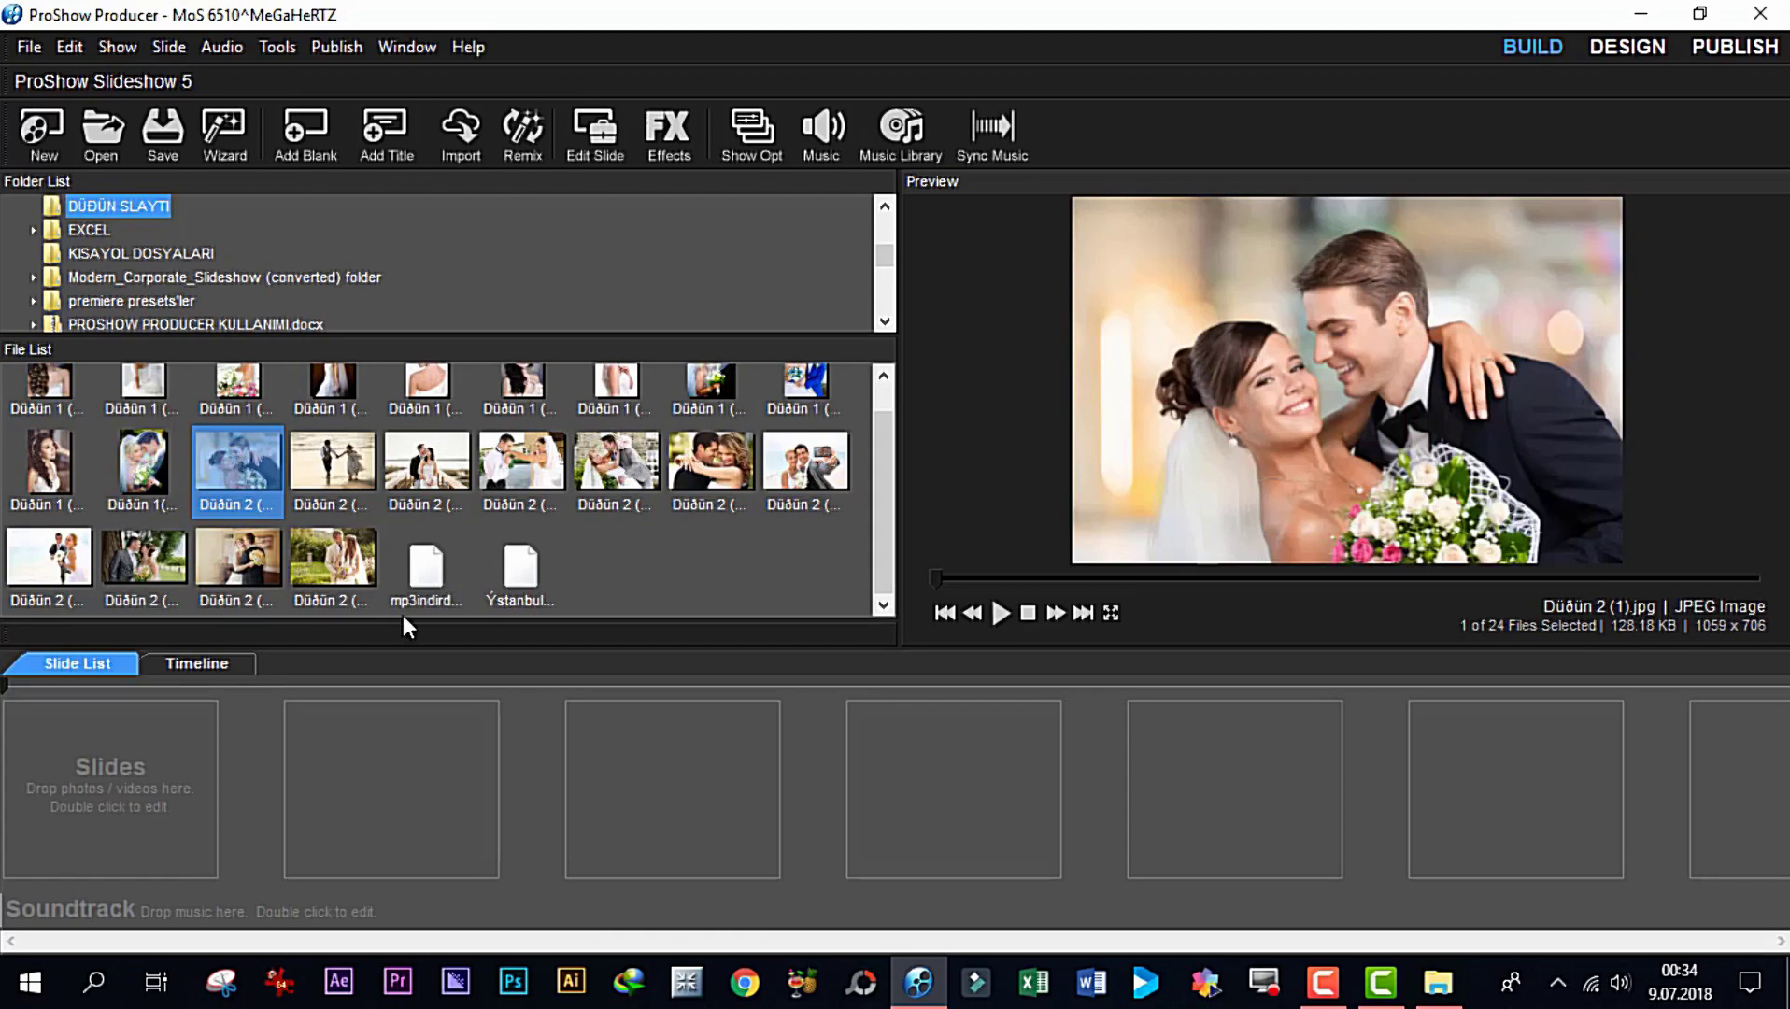
shift+click(352, 578)
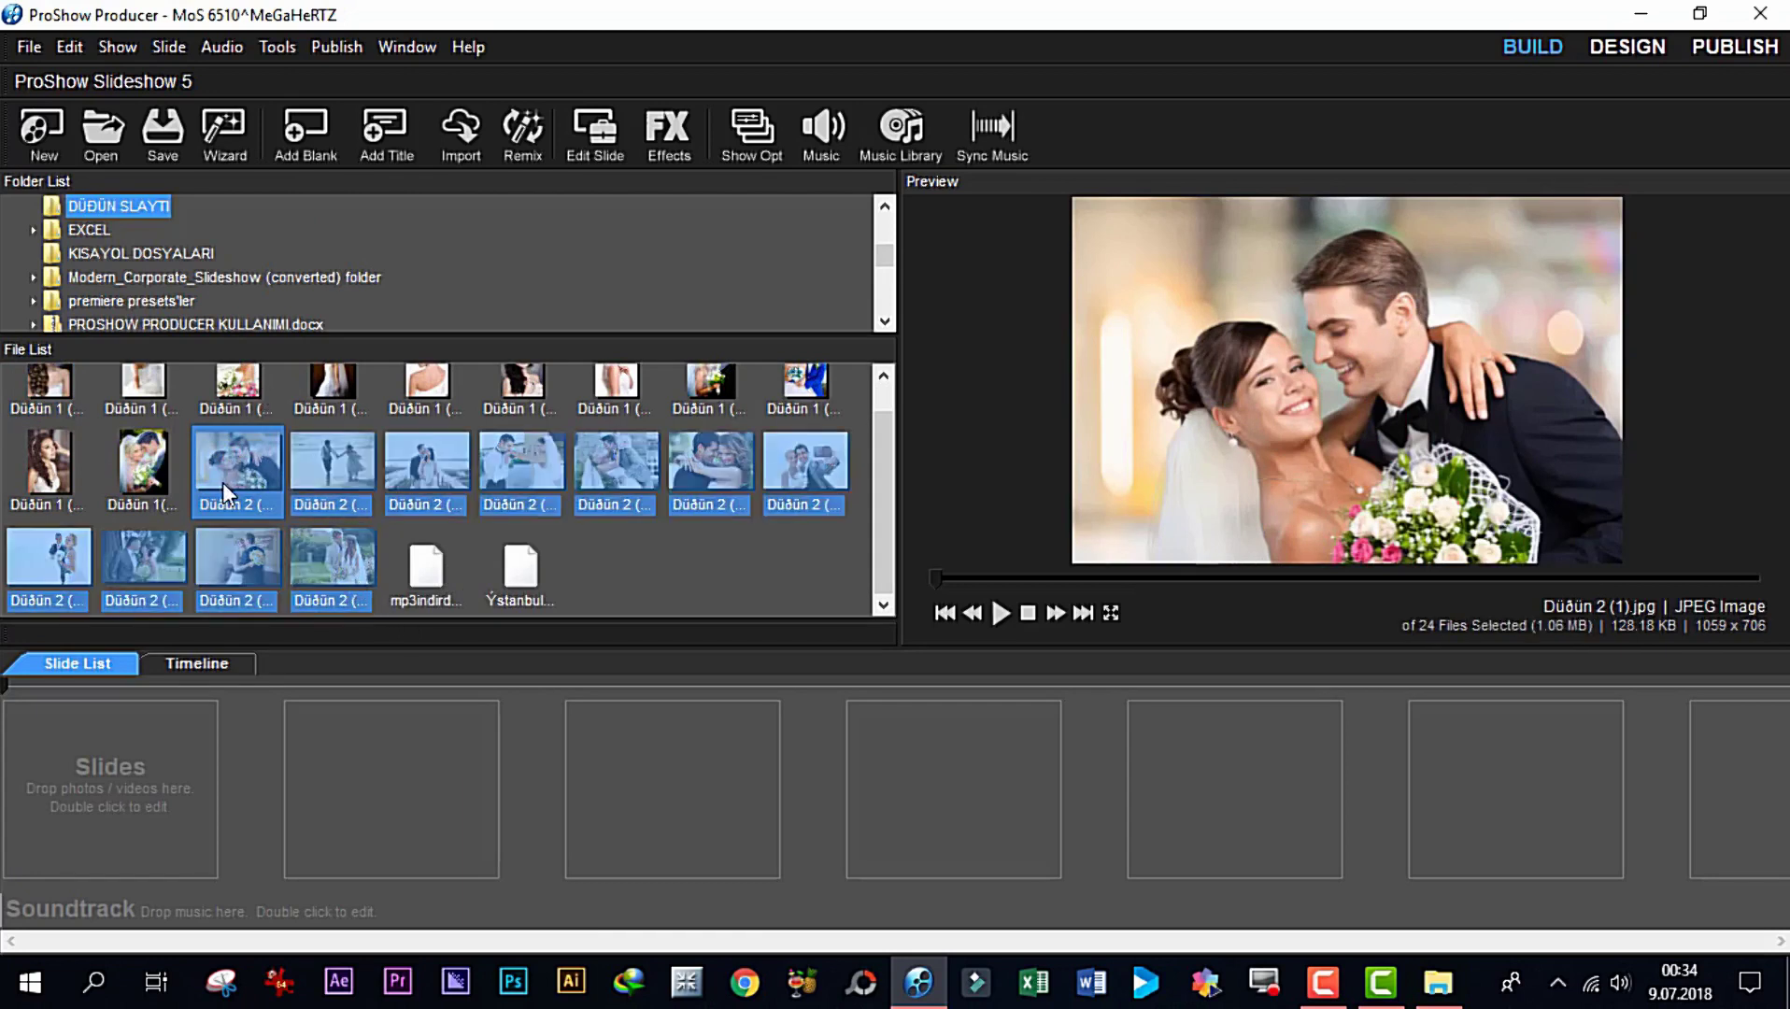
click(732, 558)
drag(238, 462, 89, 804)
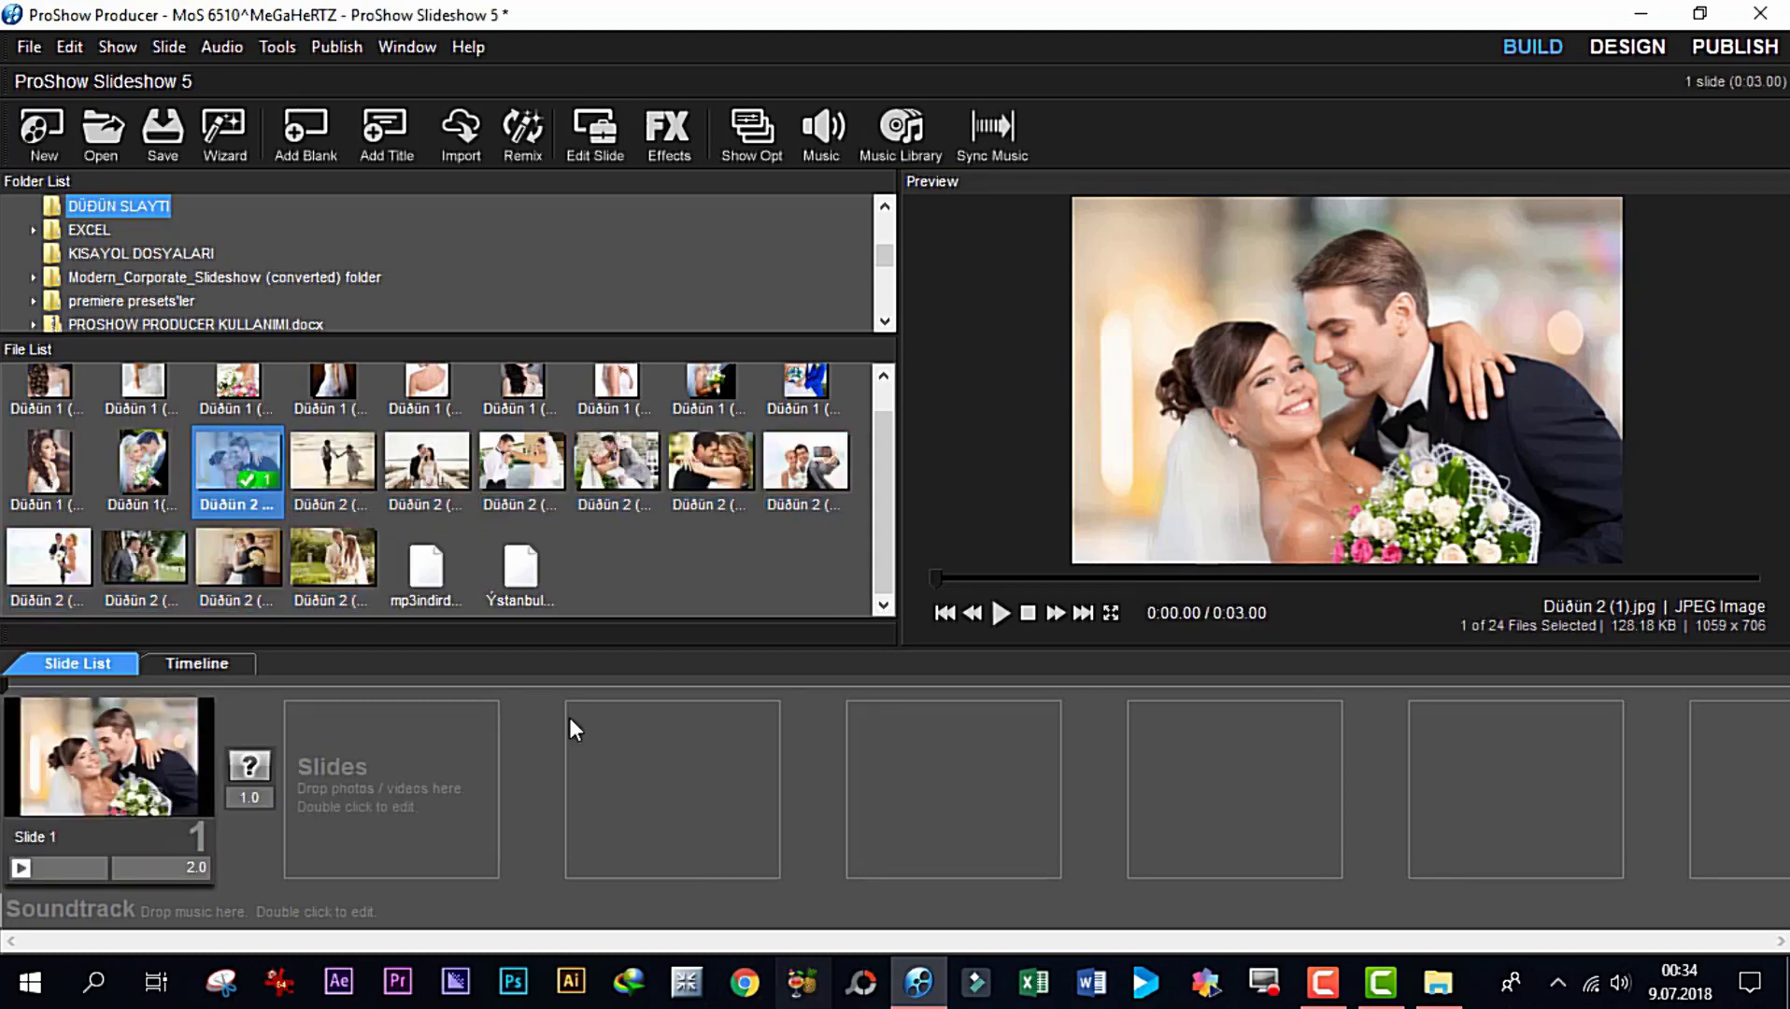
drag(346, 465, 371, 827)
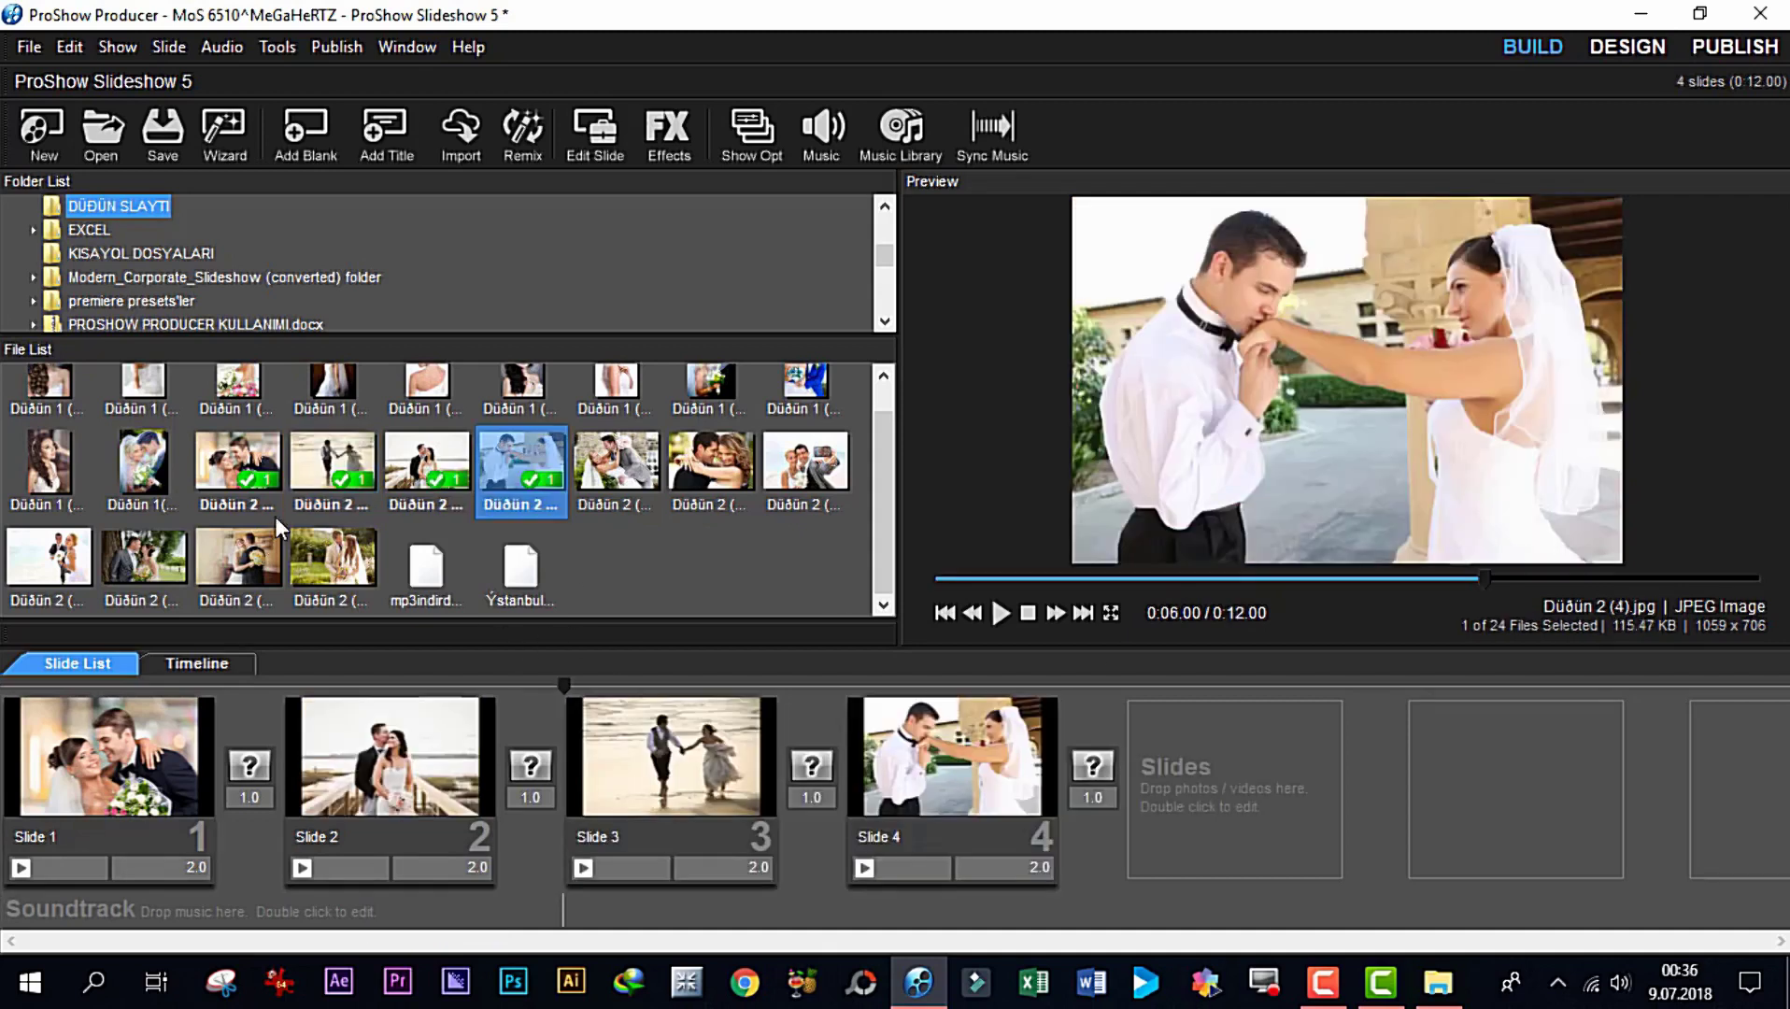
Select all the Düğün 2 photos in the file list and add them to the show together
click(235, 472)
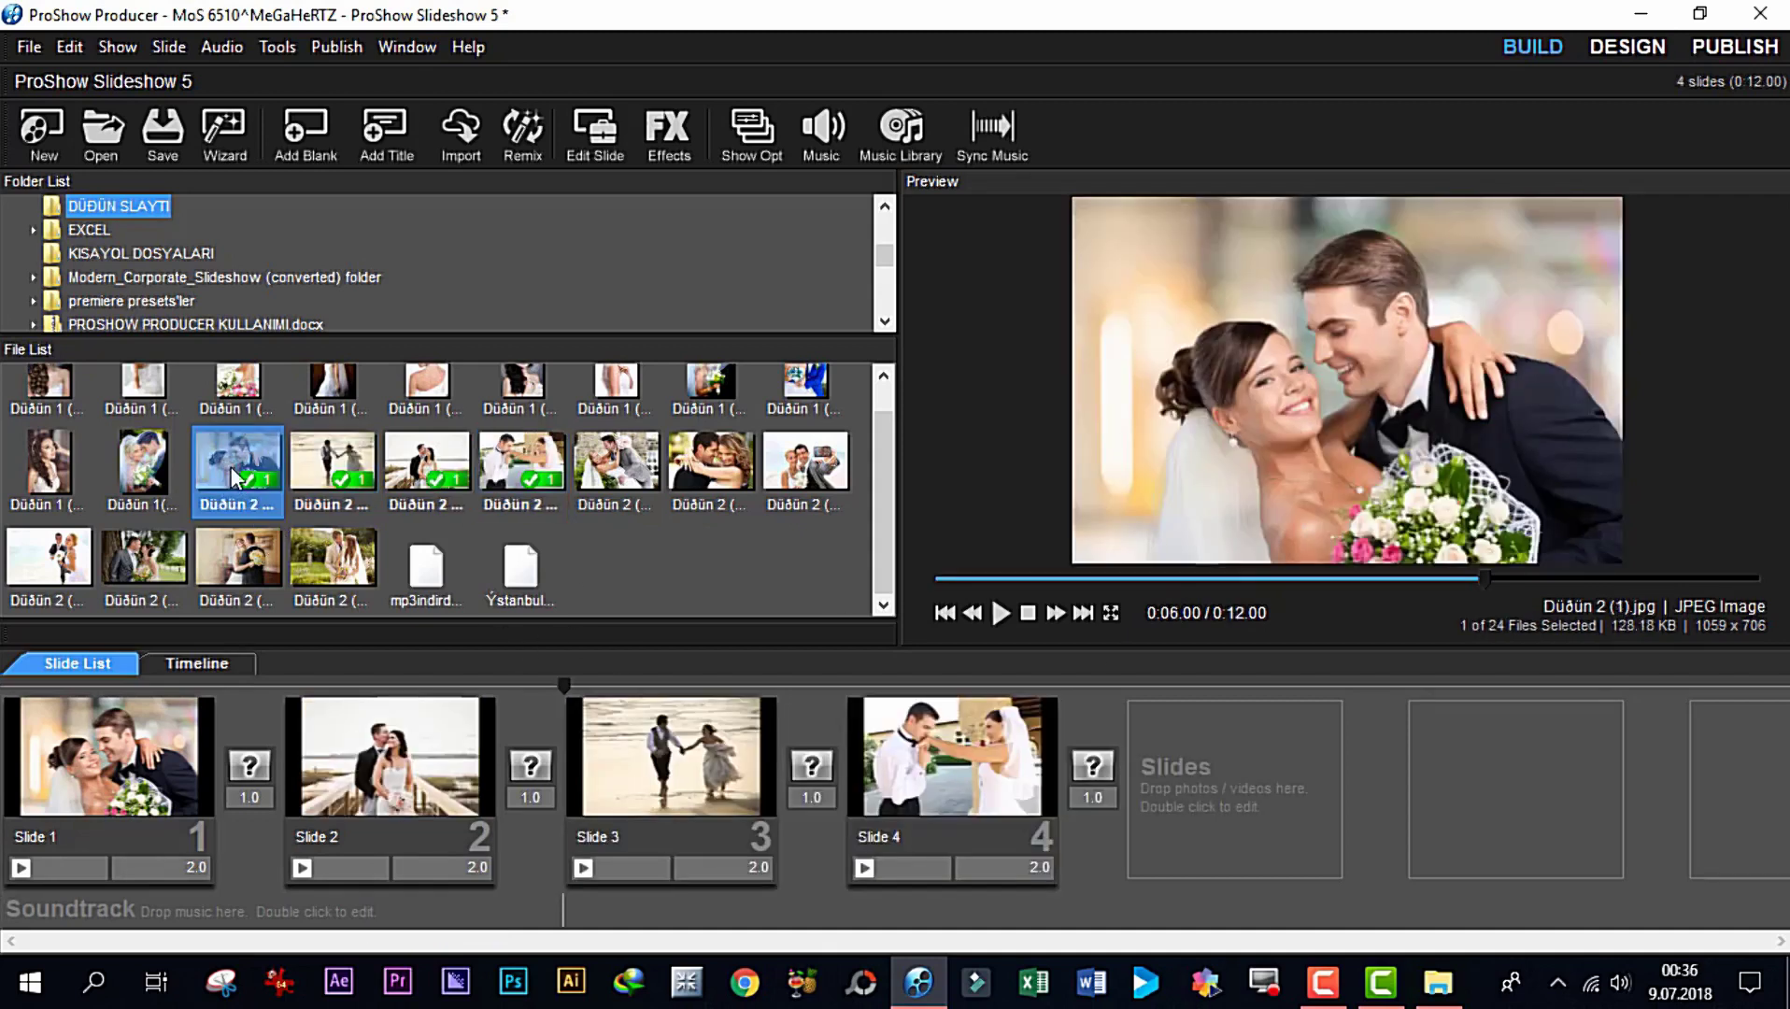
shift+click(330, 562)
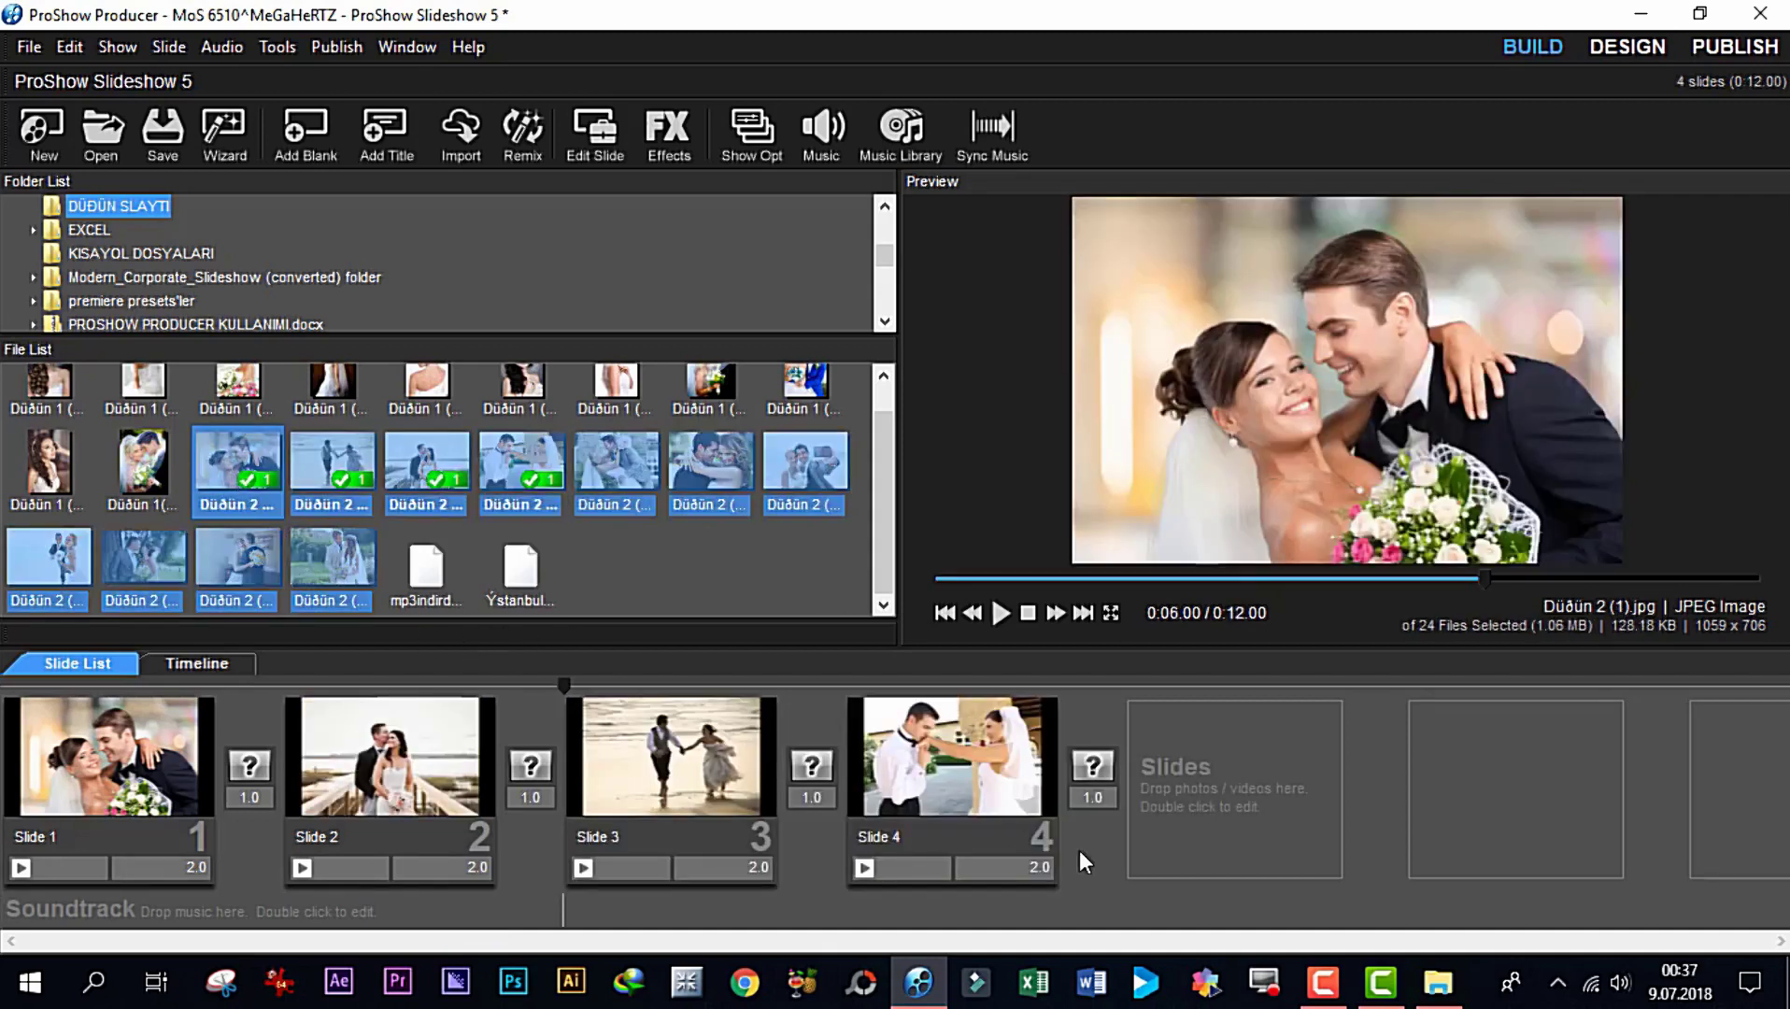
right_click(226, 439)
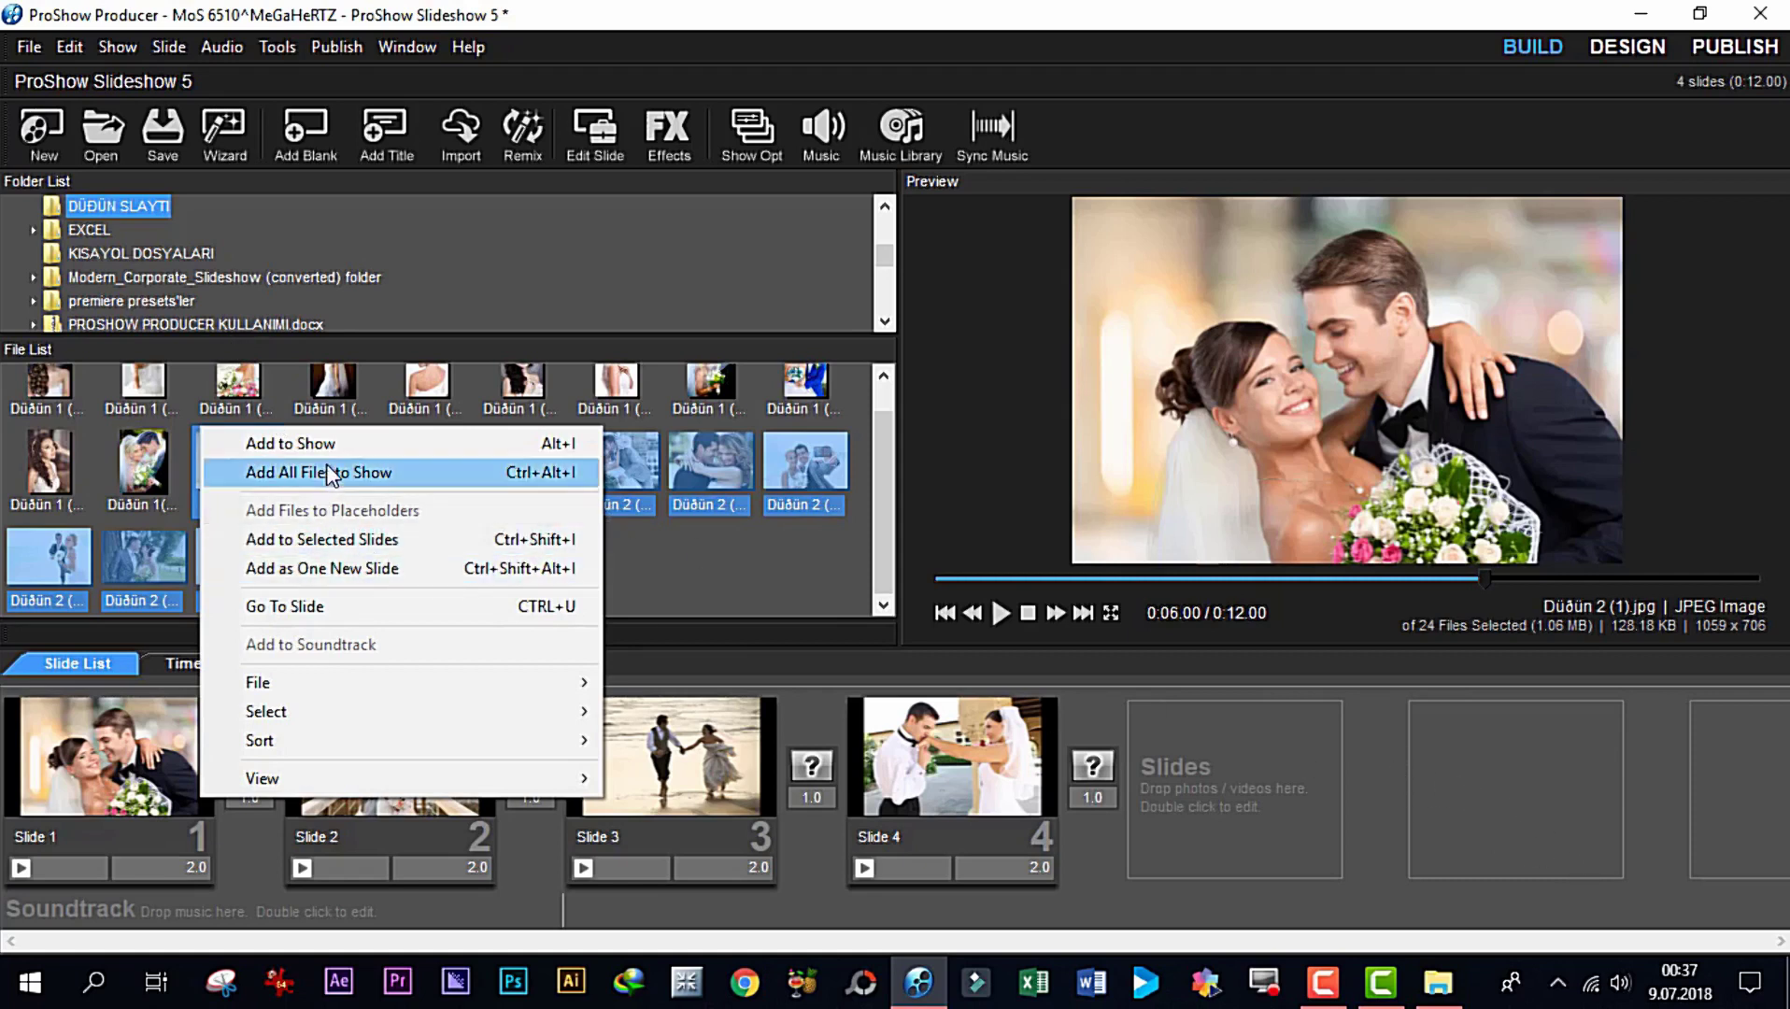
click(299, 442)
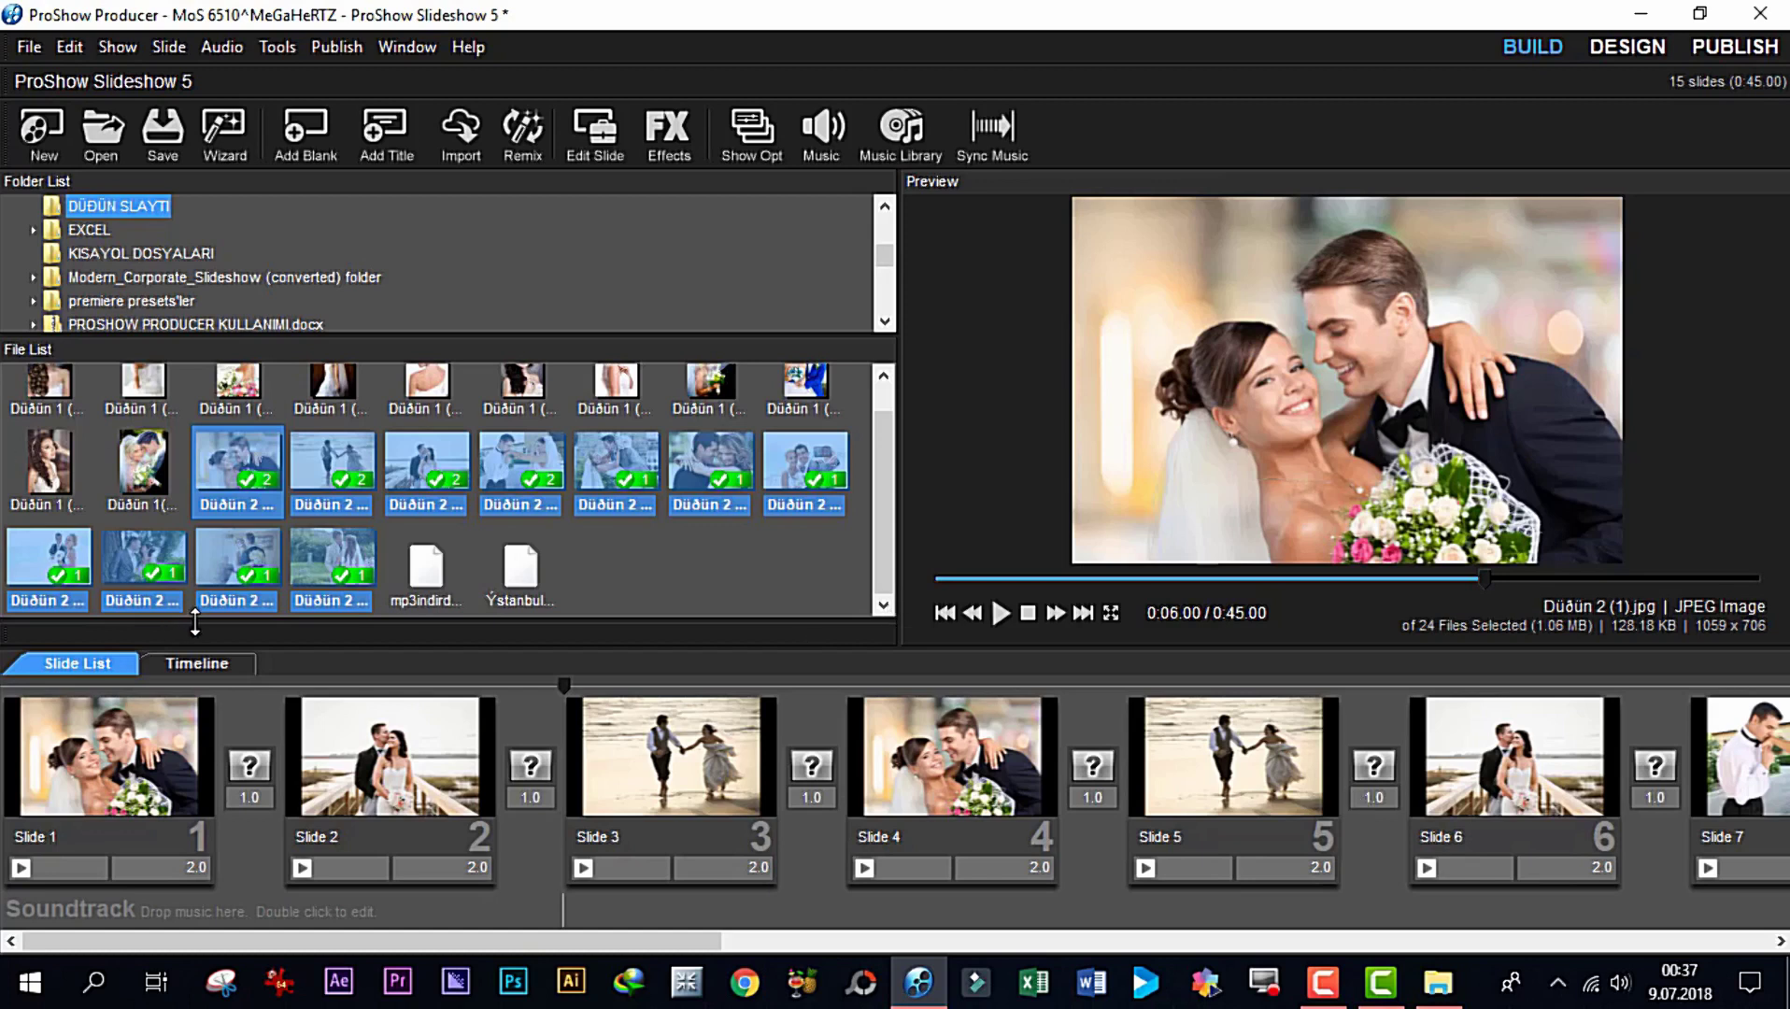
Remove the repeated slides that follow slide 3, and delete slide 5 showing the groom dipping the bride
key(ctrl+z)
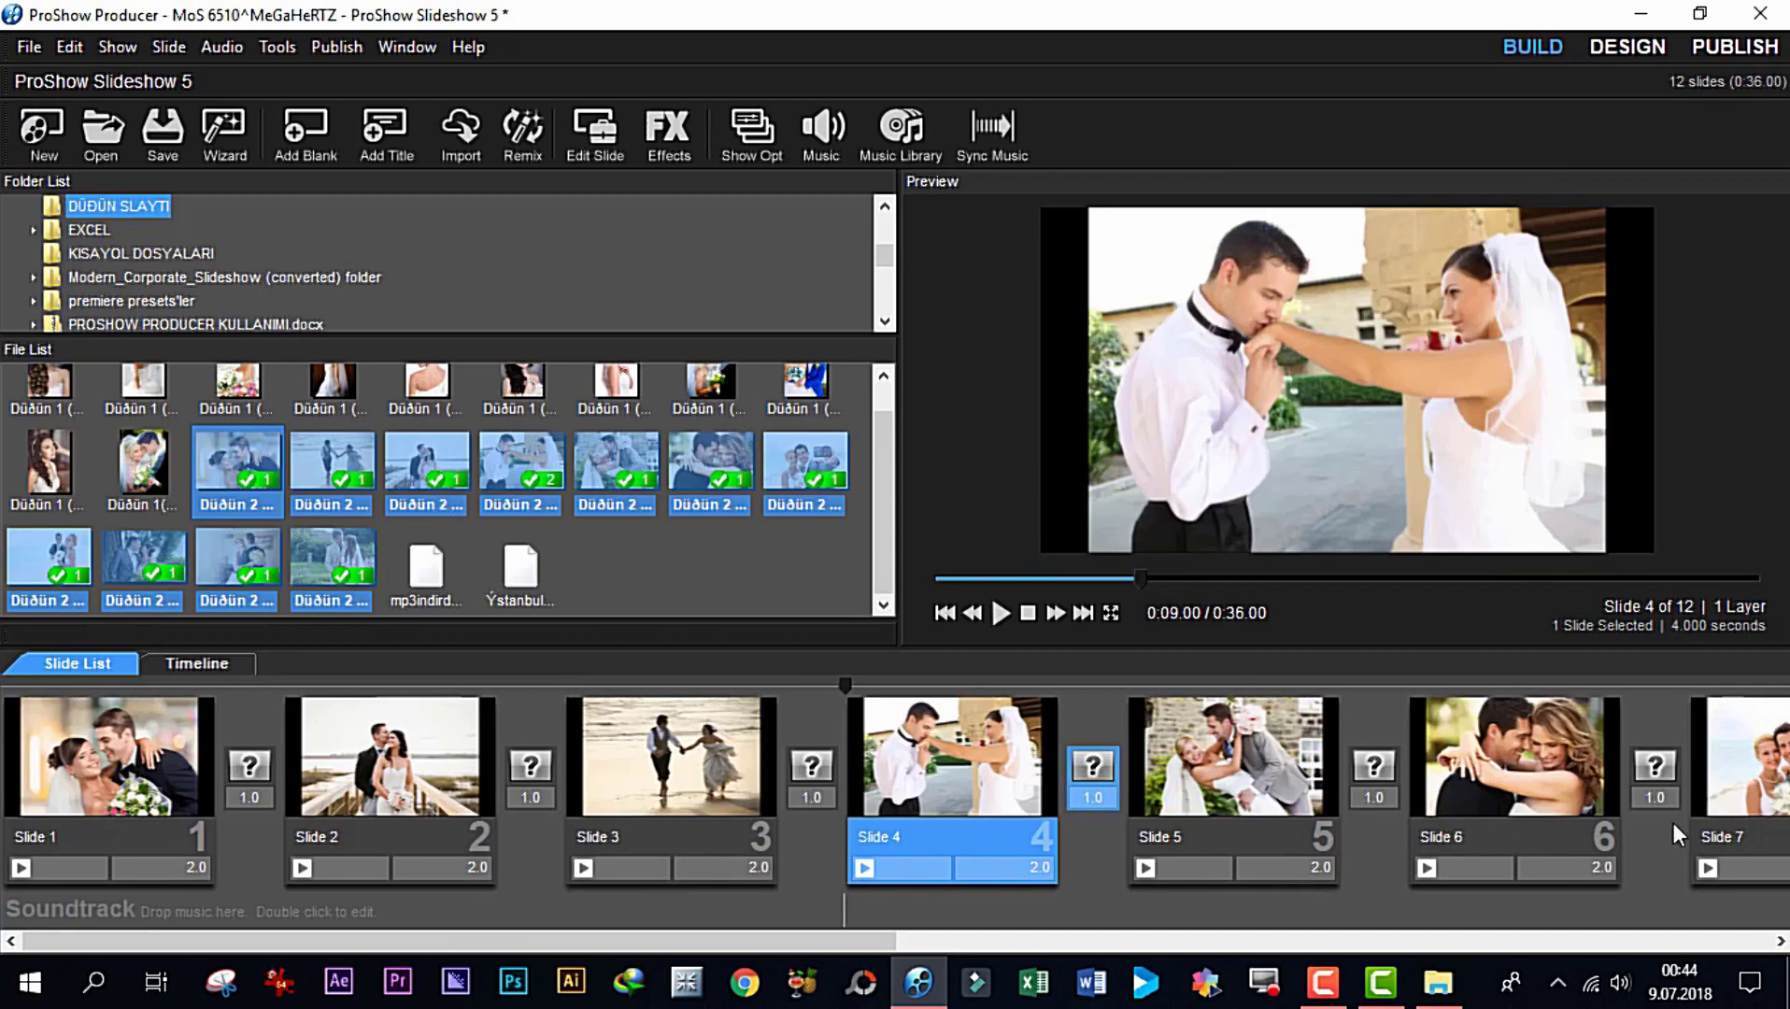
click(1201, 752)
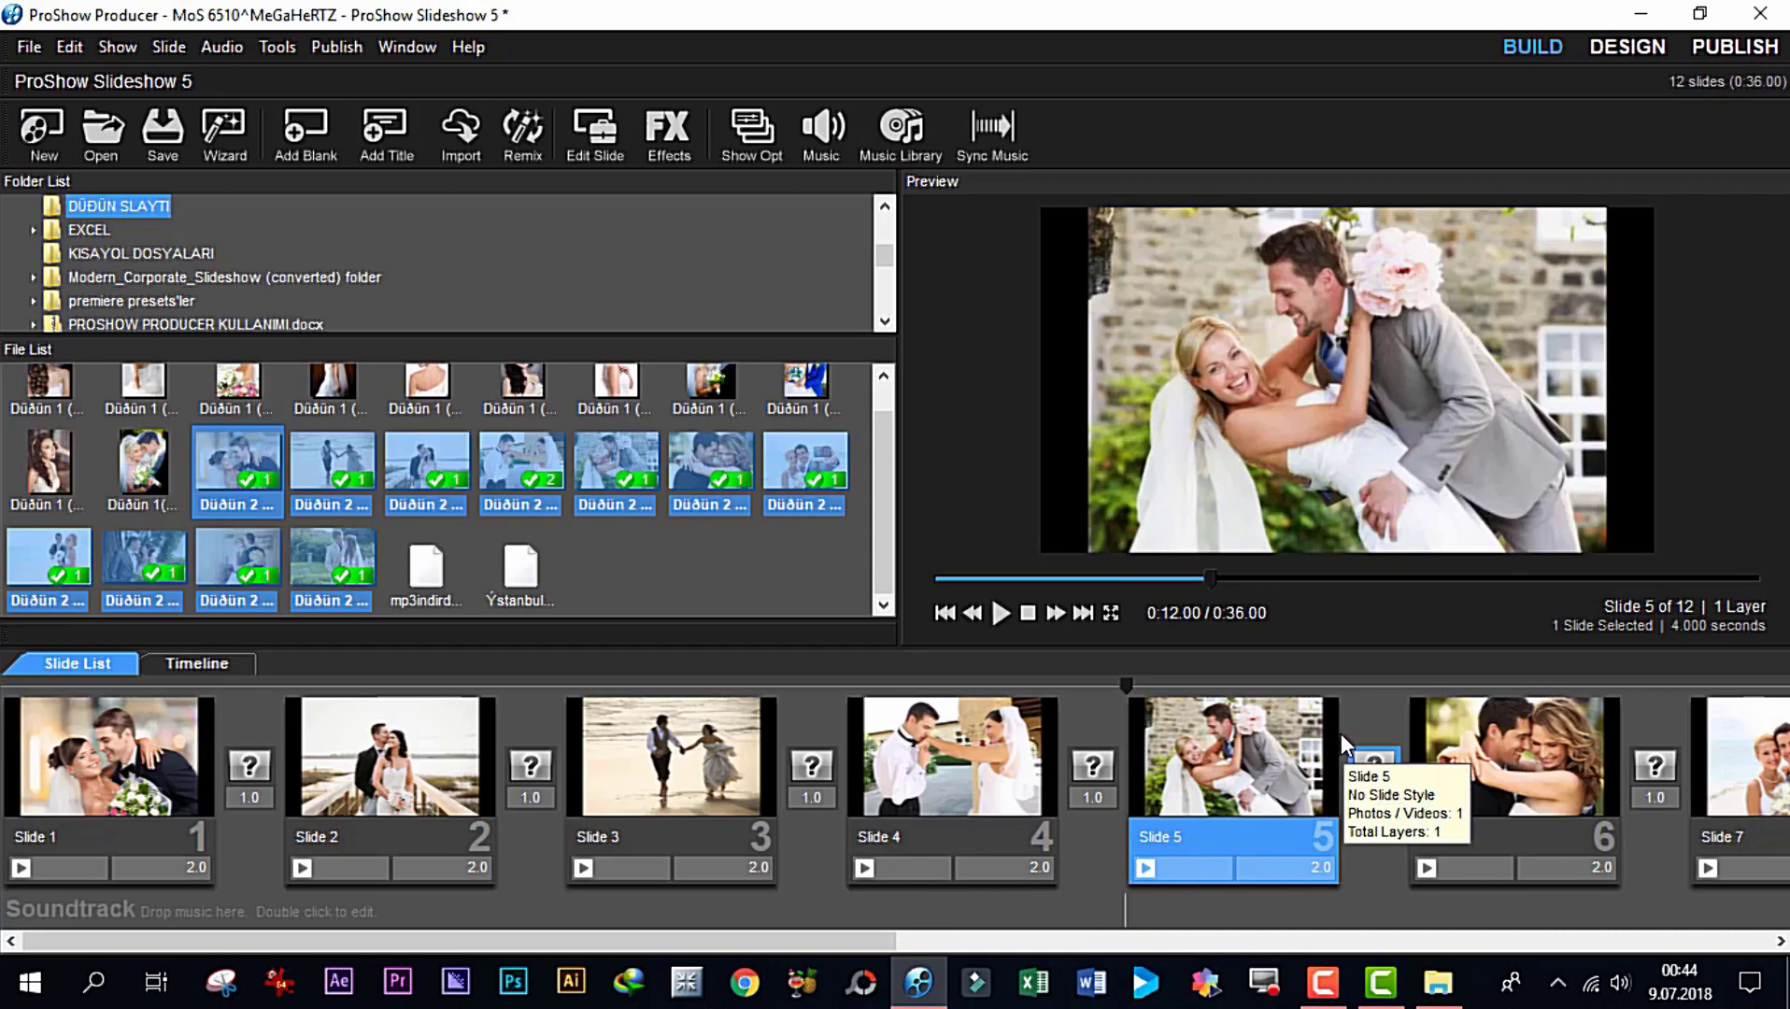
key(Delete)
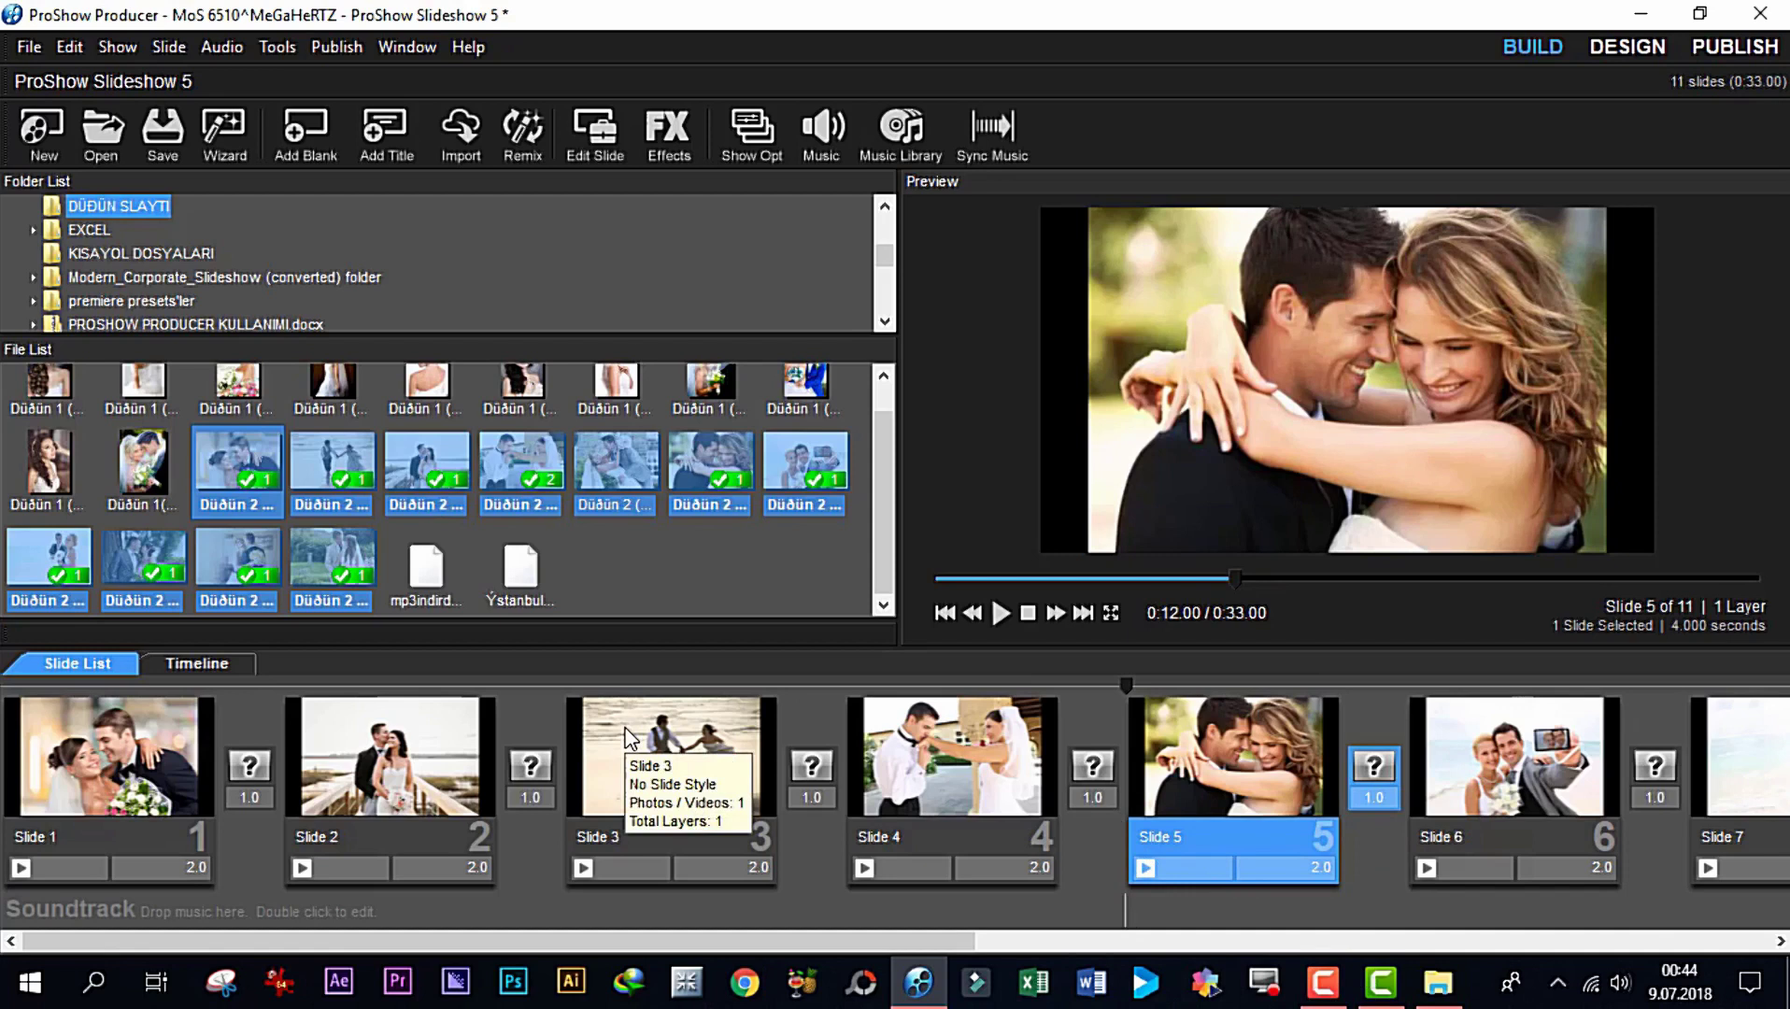
Save the show in the DÜĞÜN SLAYTI folder under the file name "pro dersler"
click(31, 55)
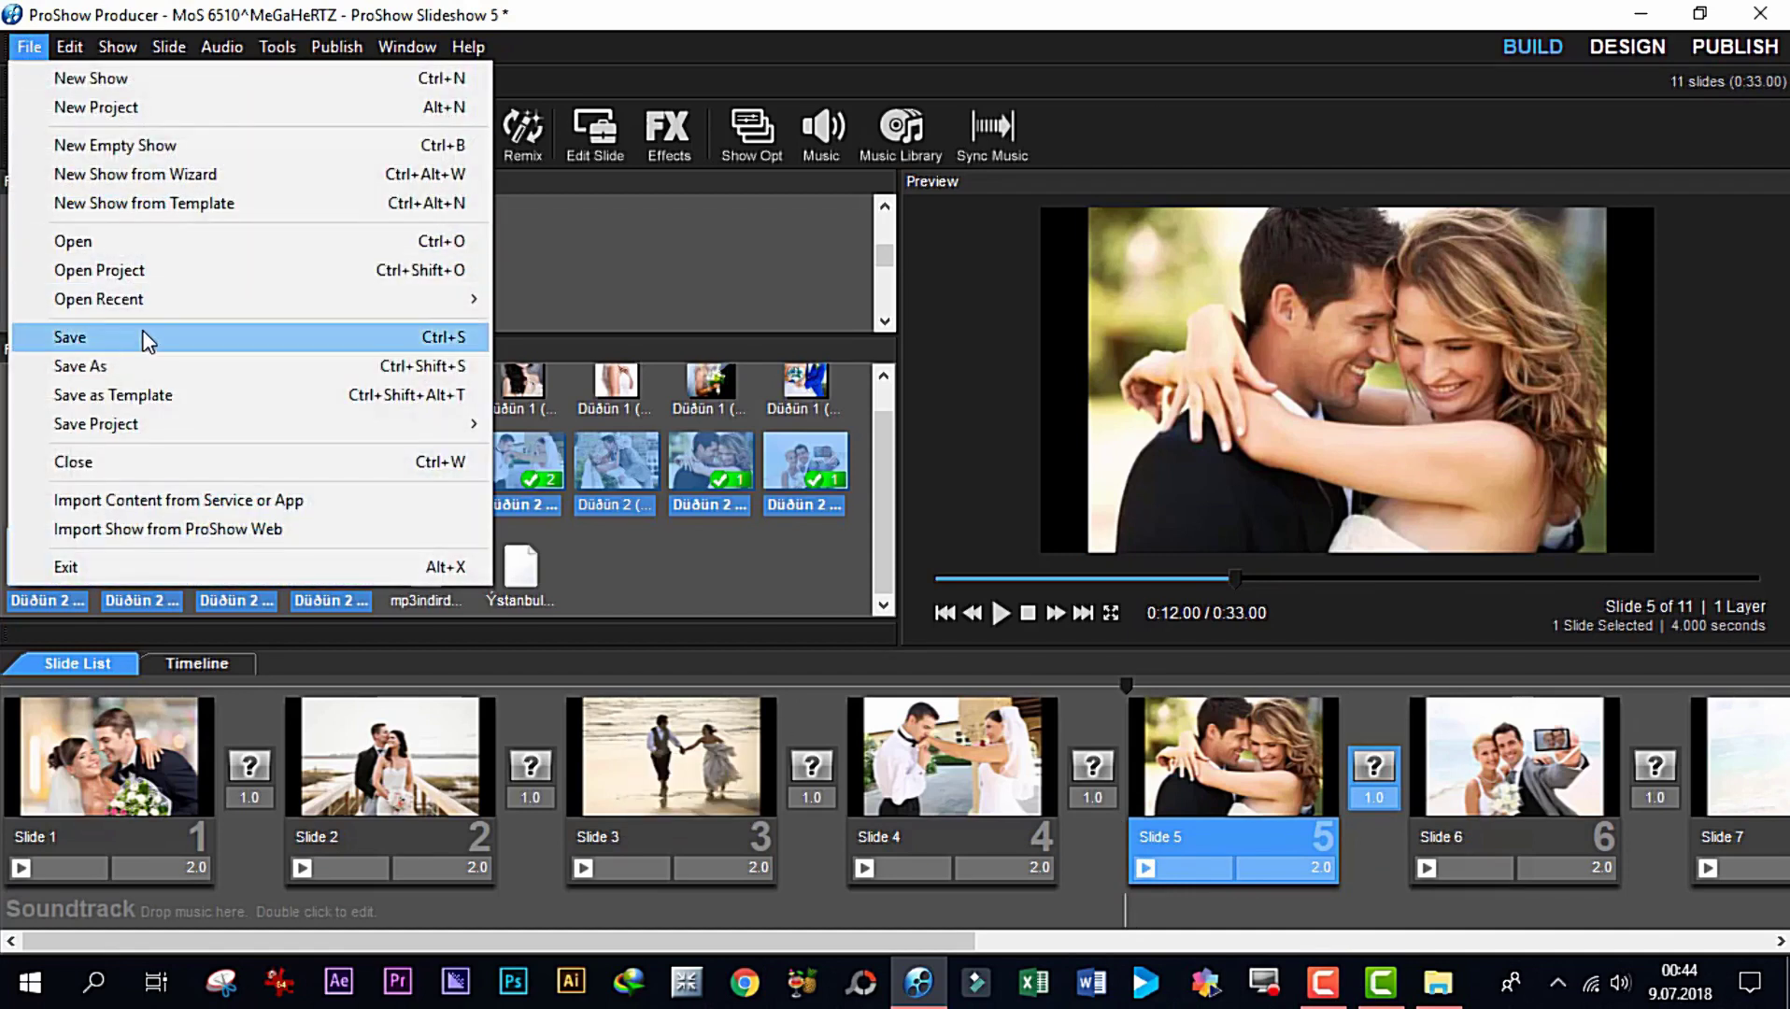
click(438, 335)
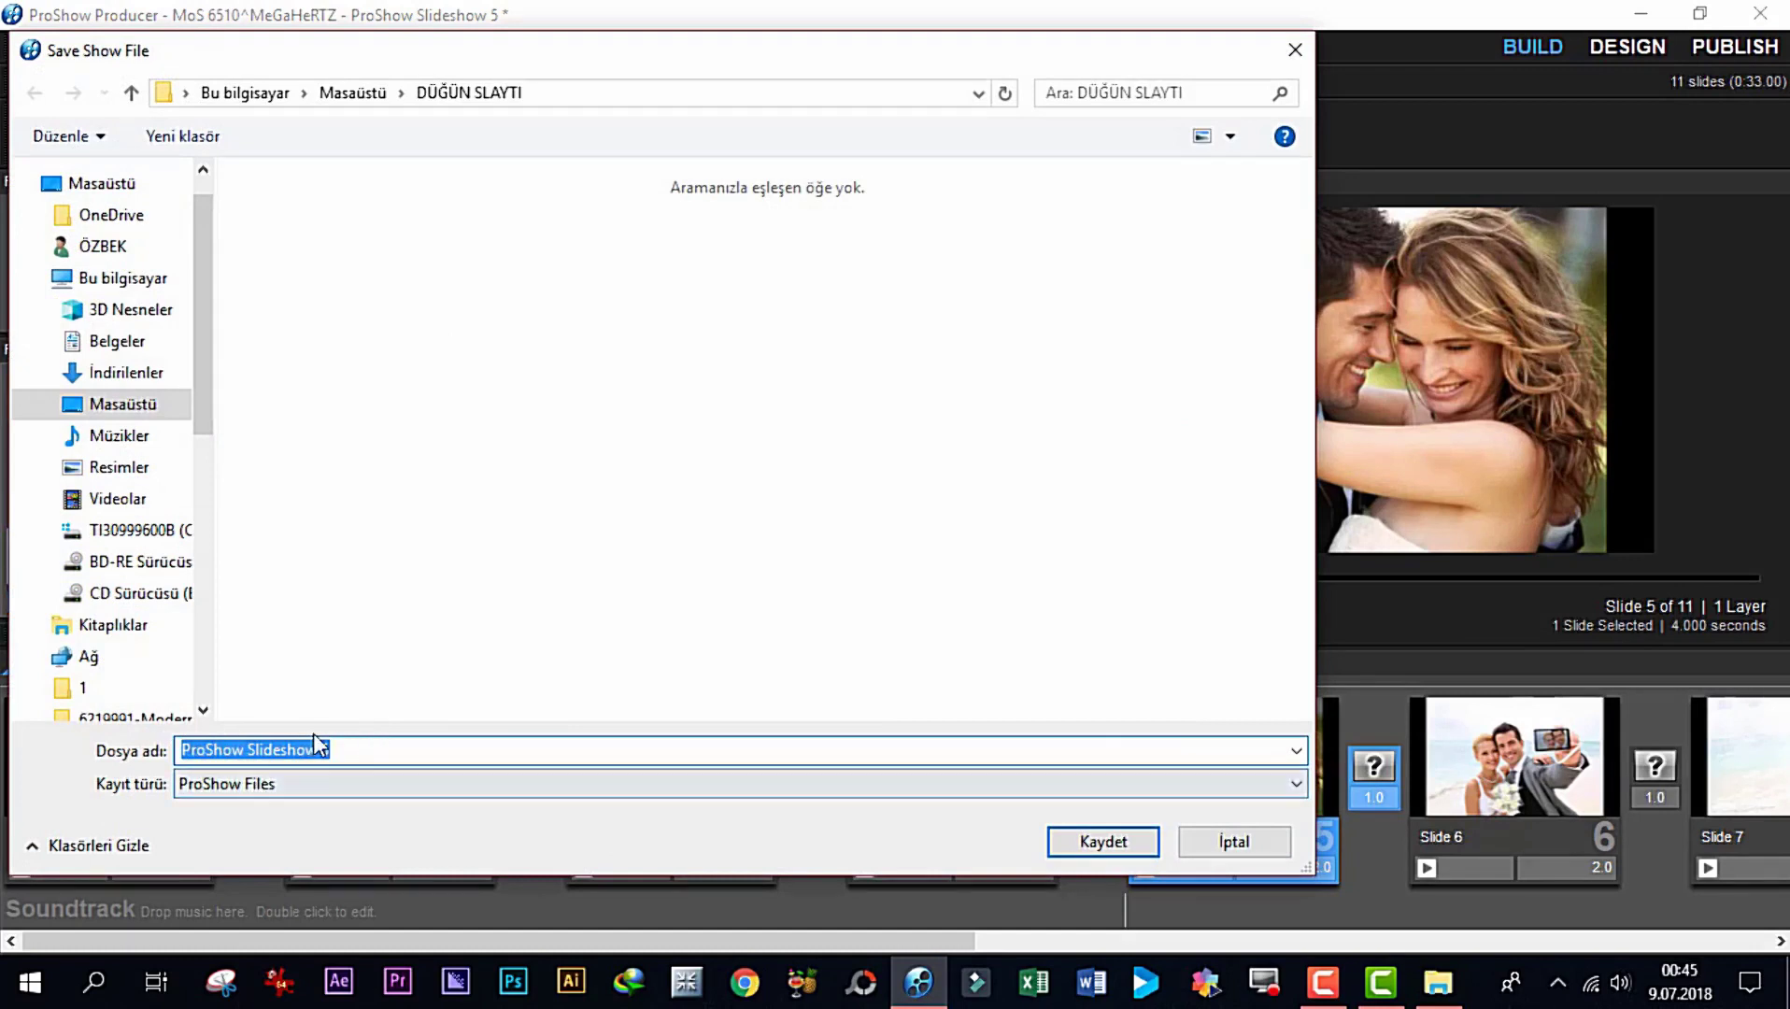
text(pr)
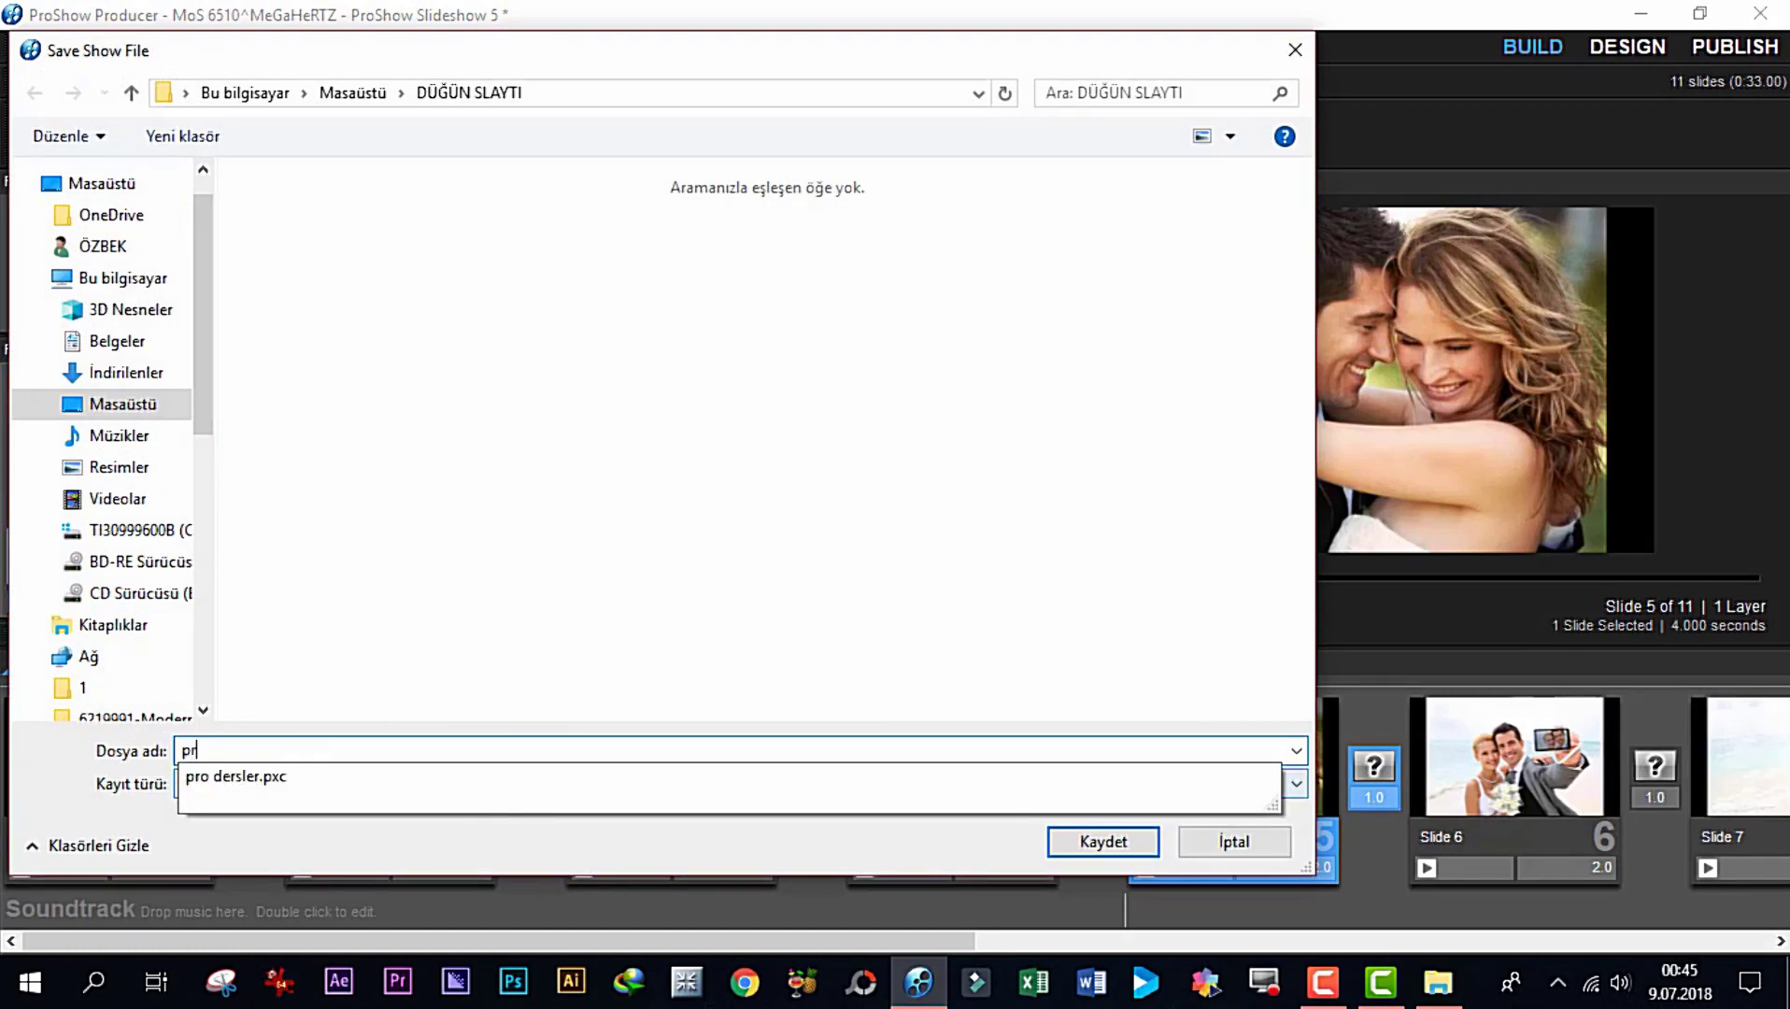
text(o dersler)
click(506, 625)
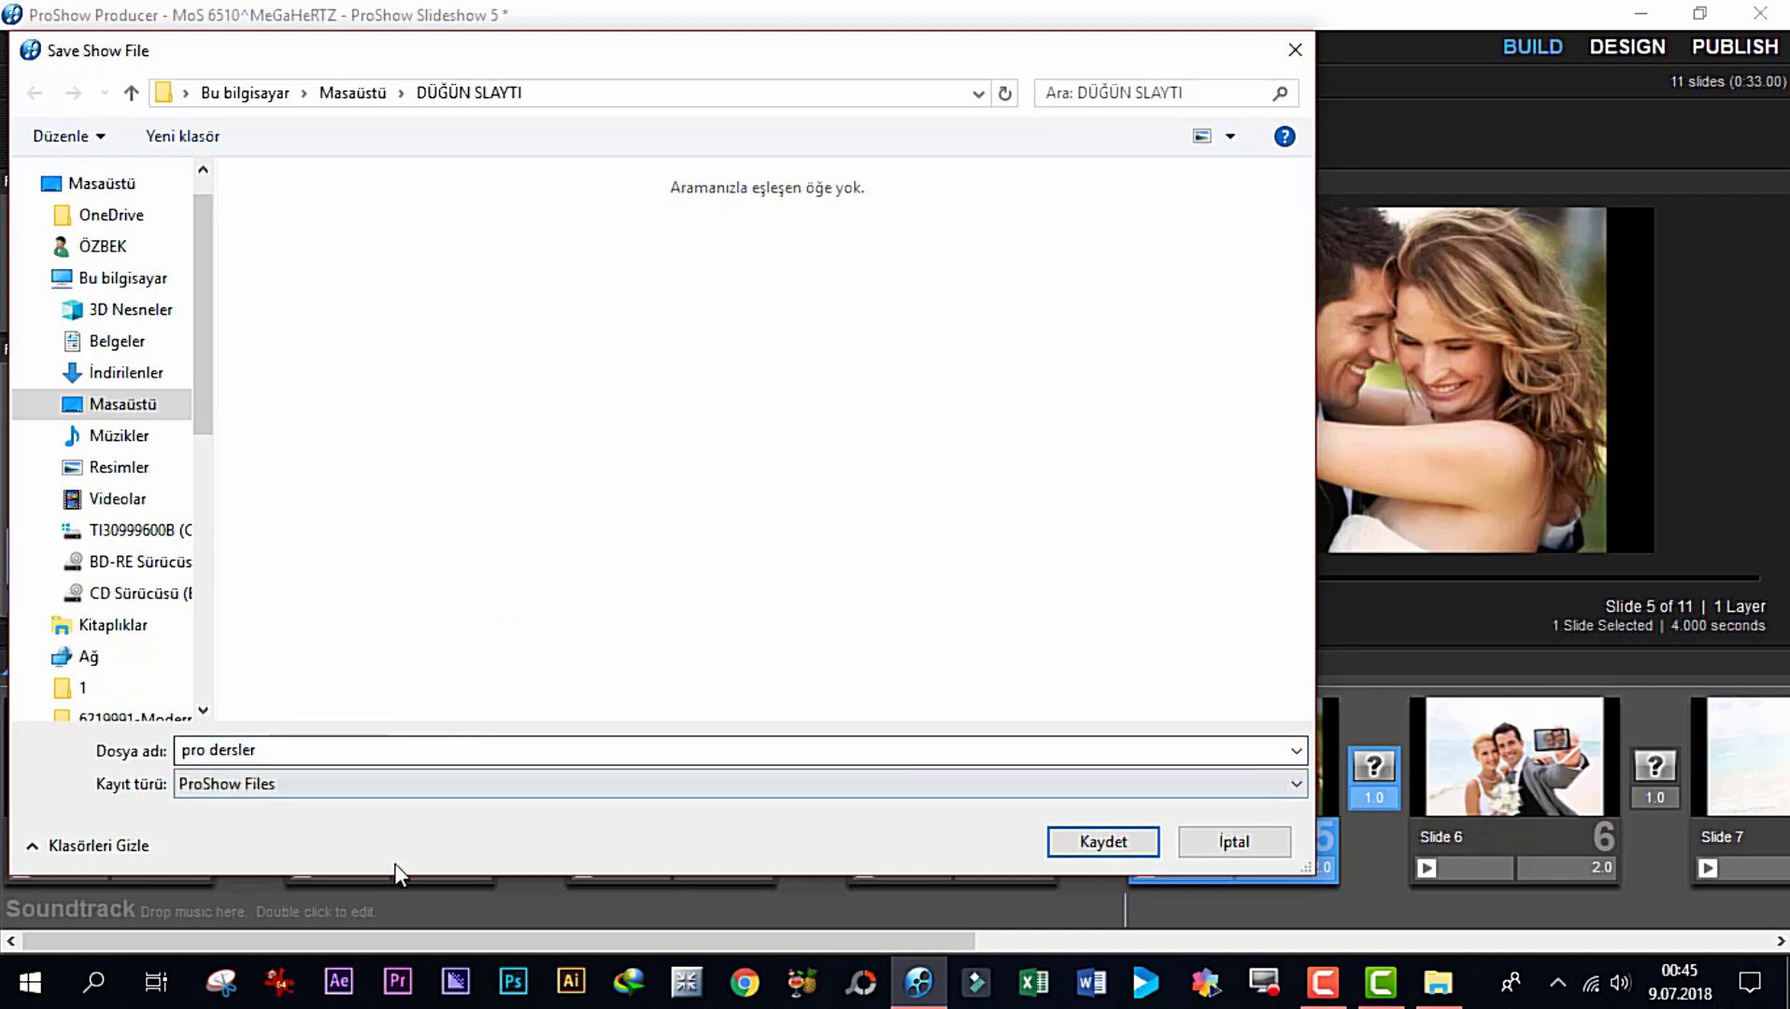
click(1106, 839)
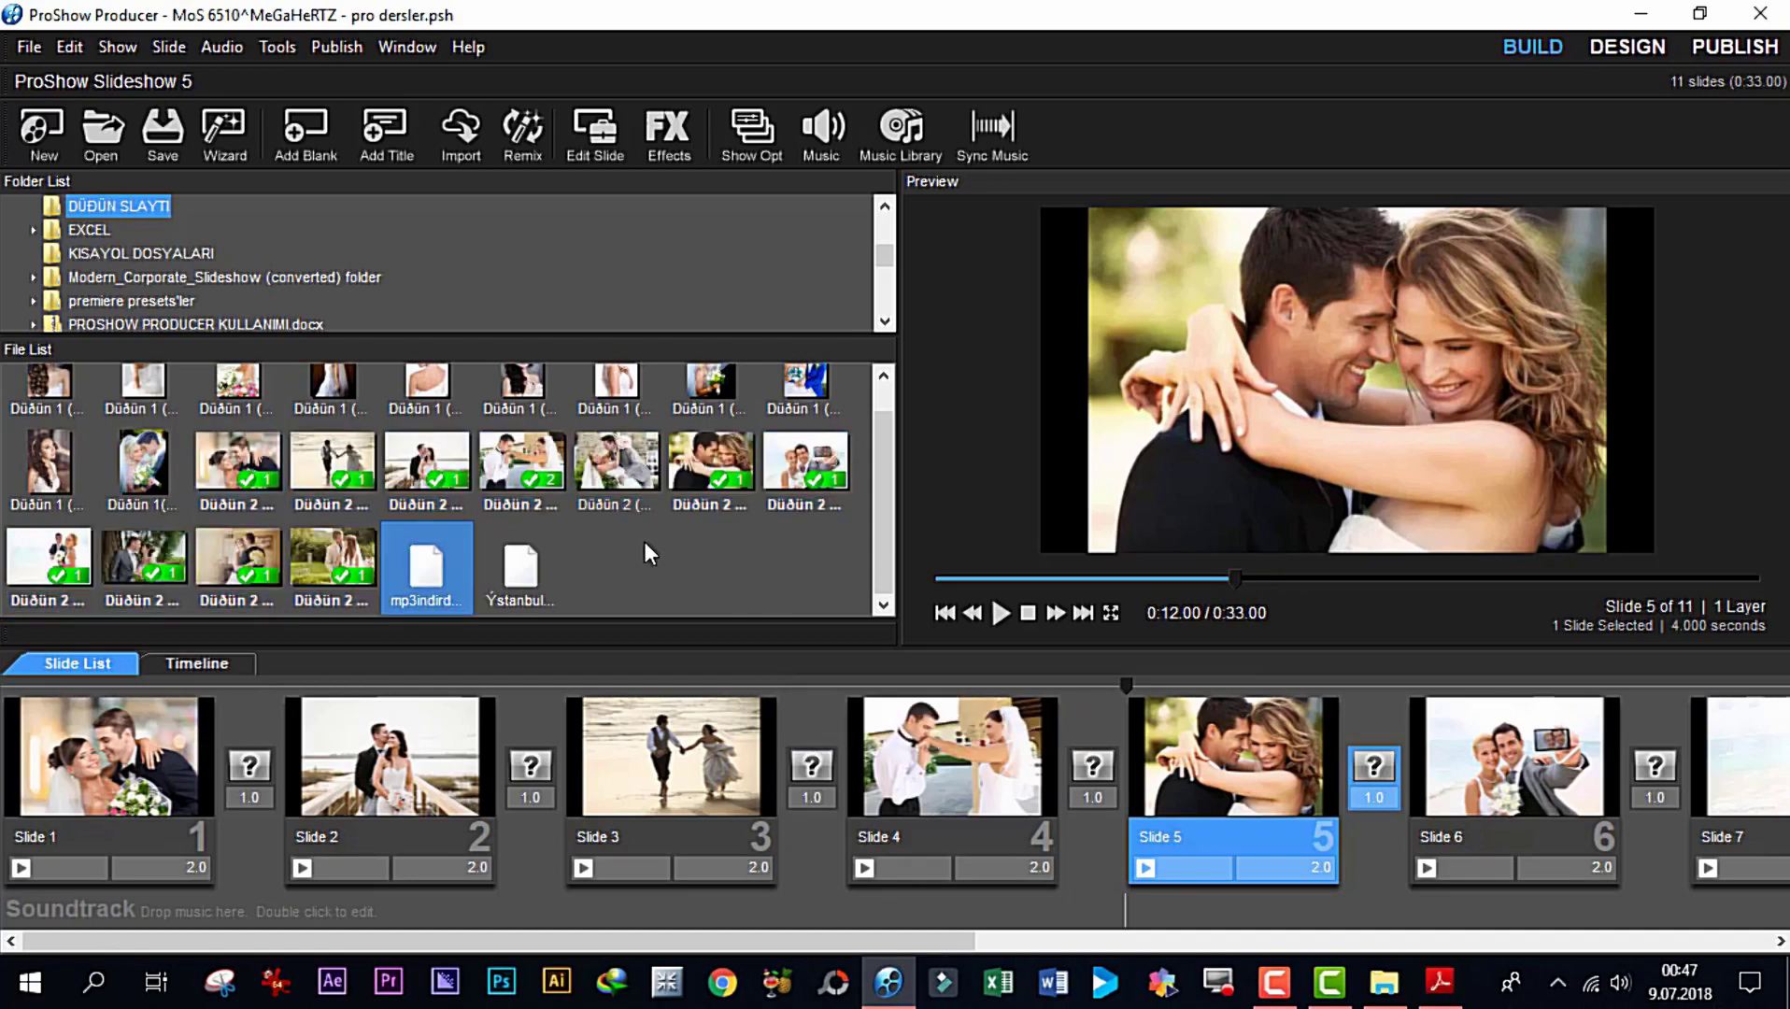
Add the mp3indirdur-Altay-Sevda-Melegim.mp3 file to the show as its soundtrack and play back the result
click(528, 565)
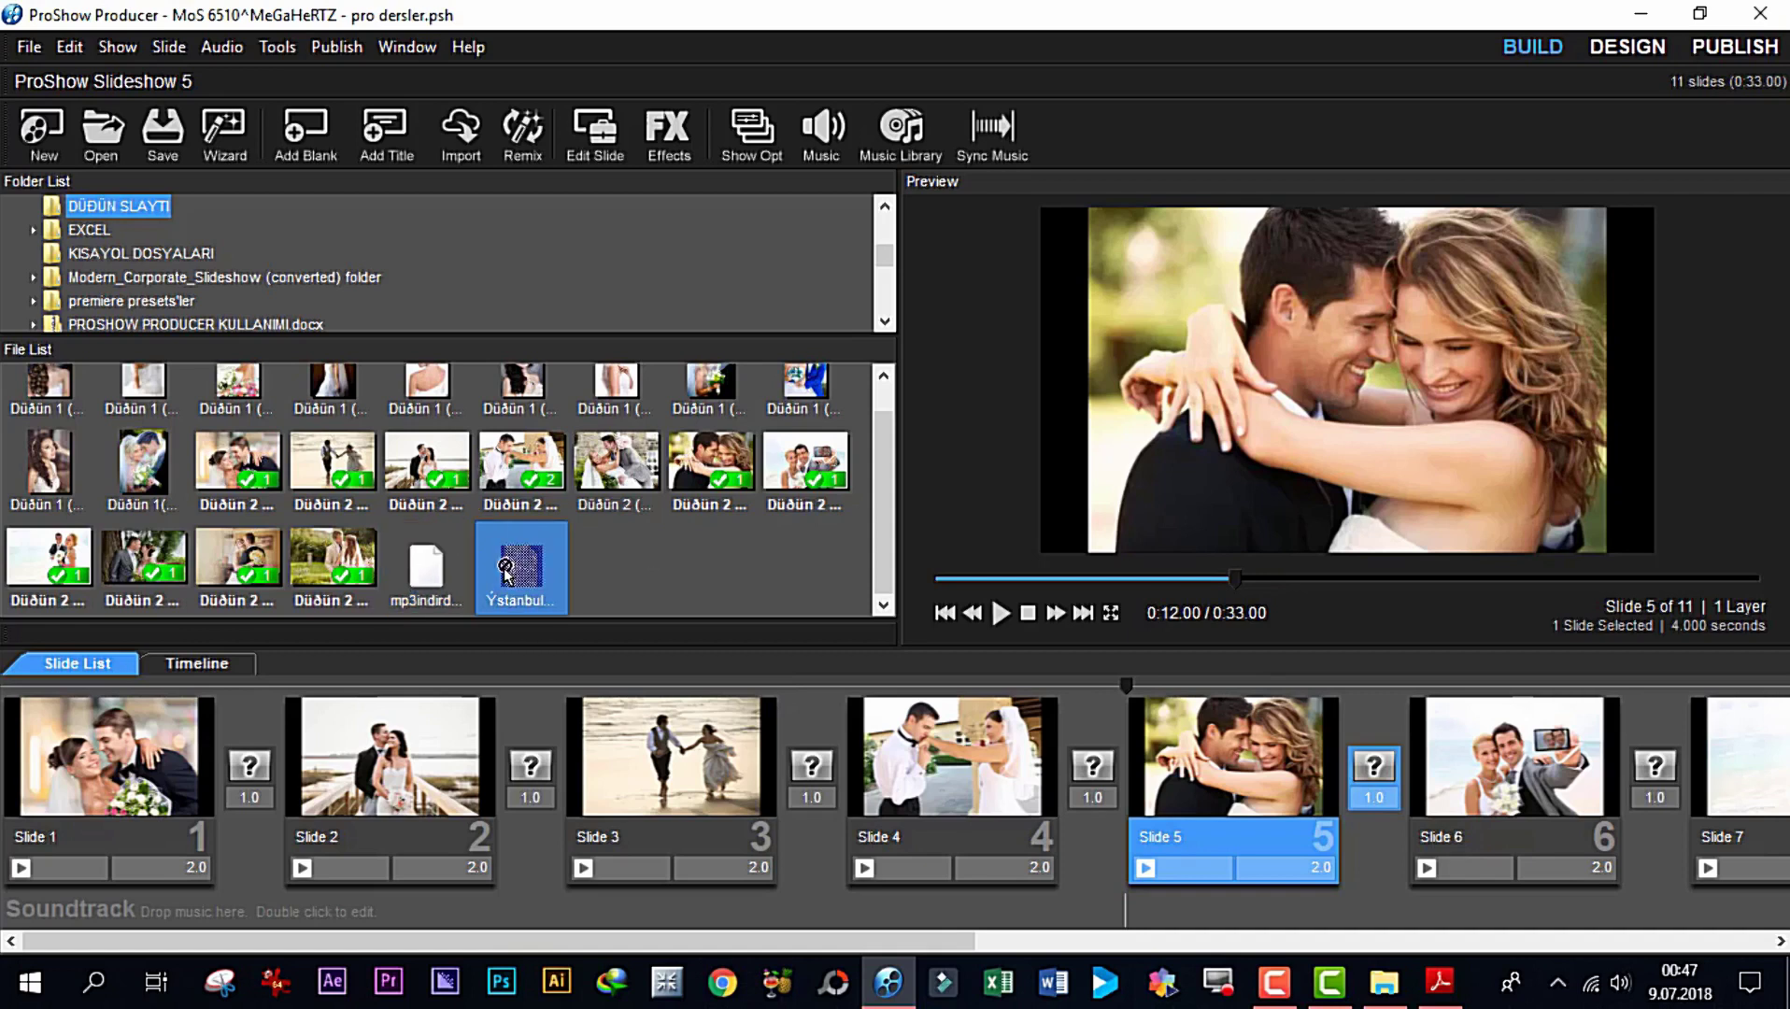
click(427, 574)
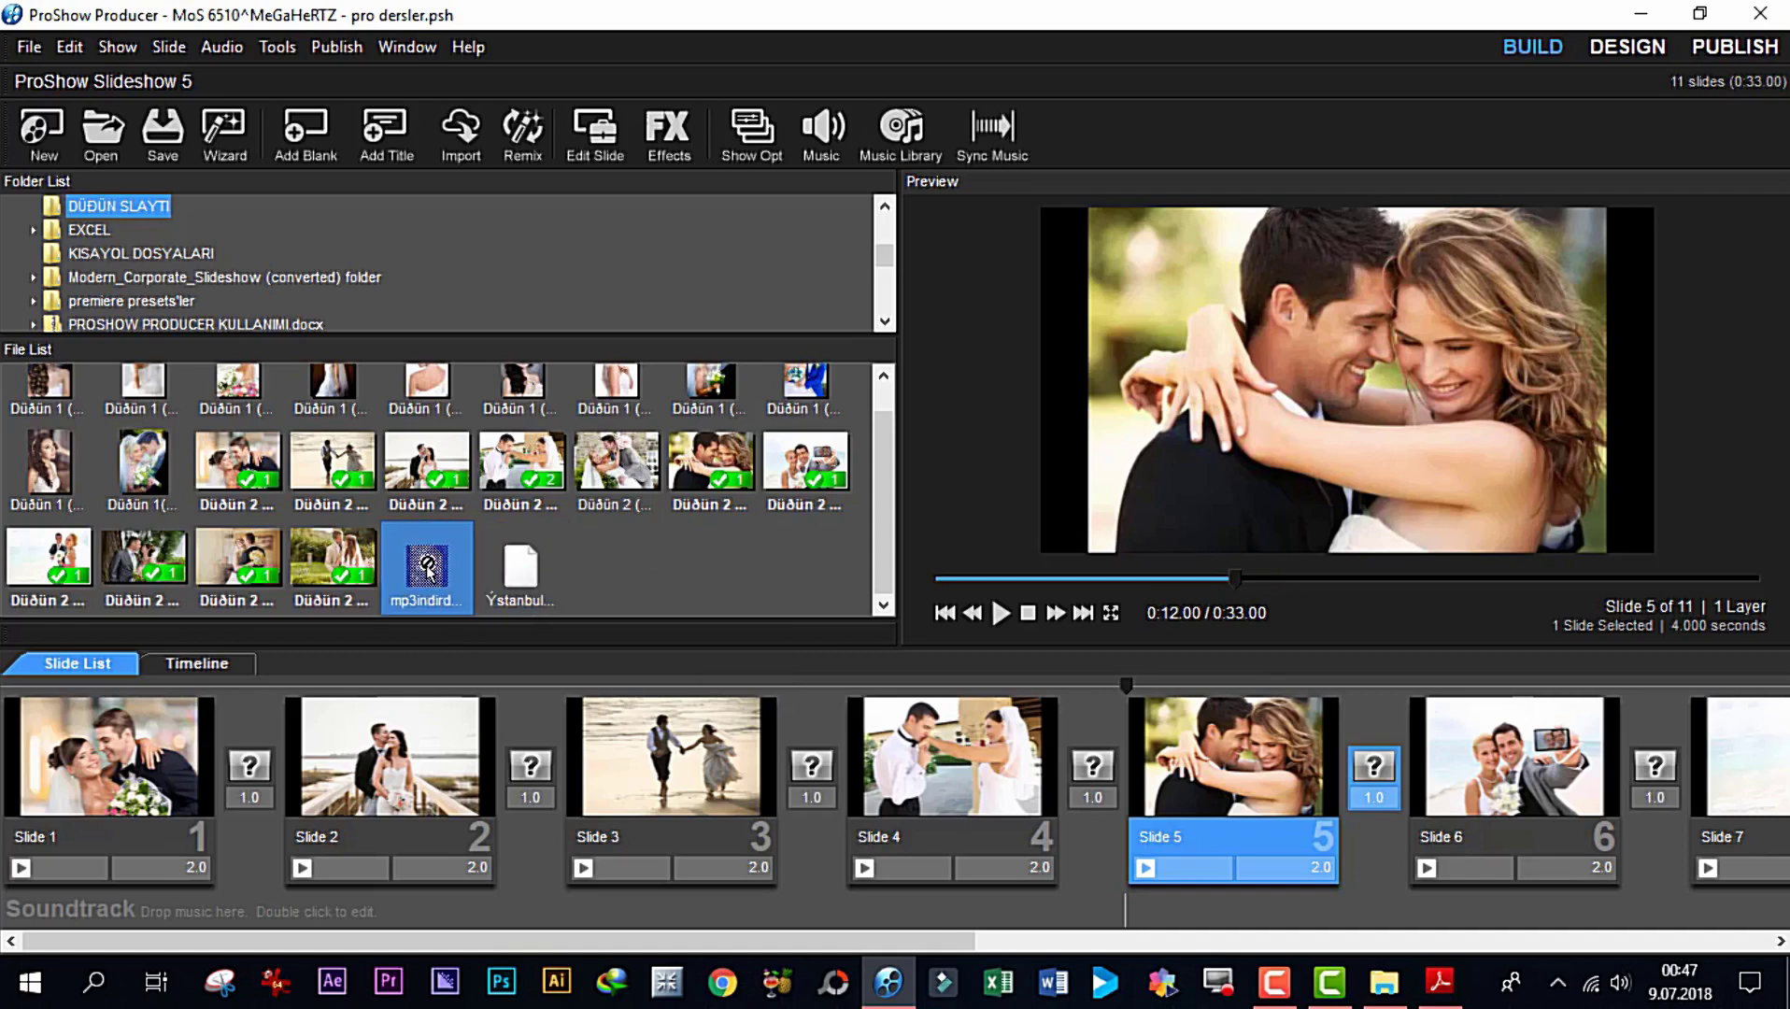
drag(428, 577, 241, 918)
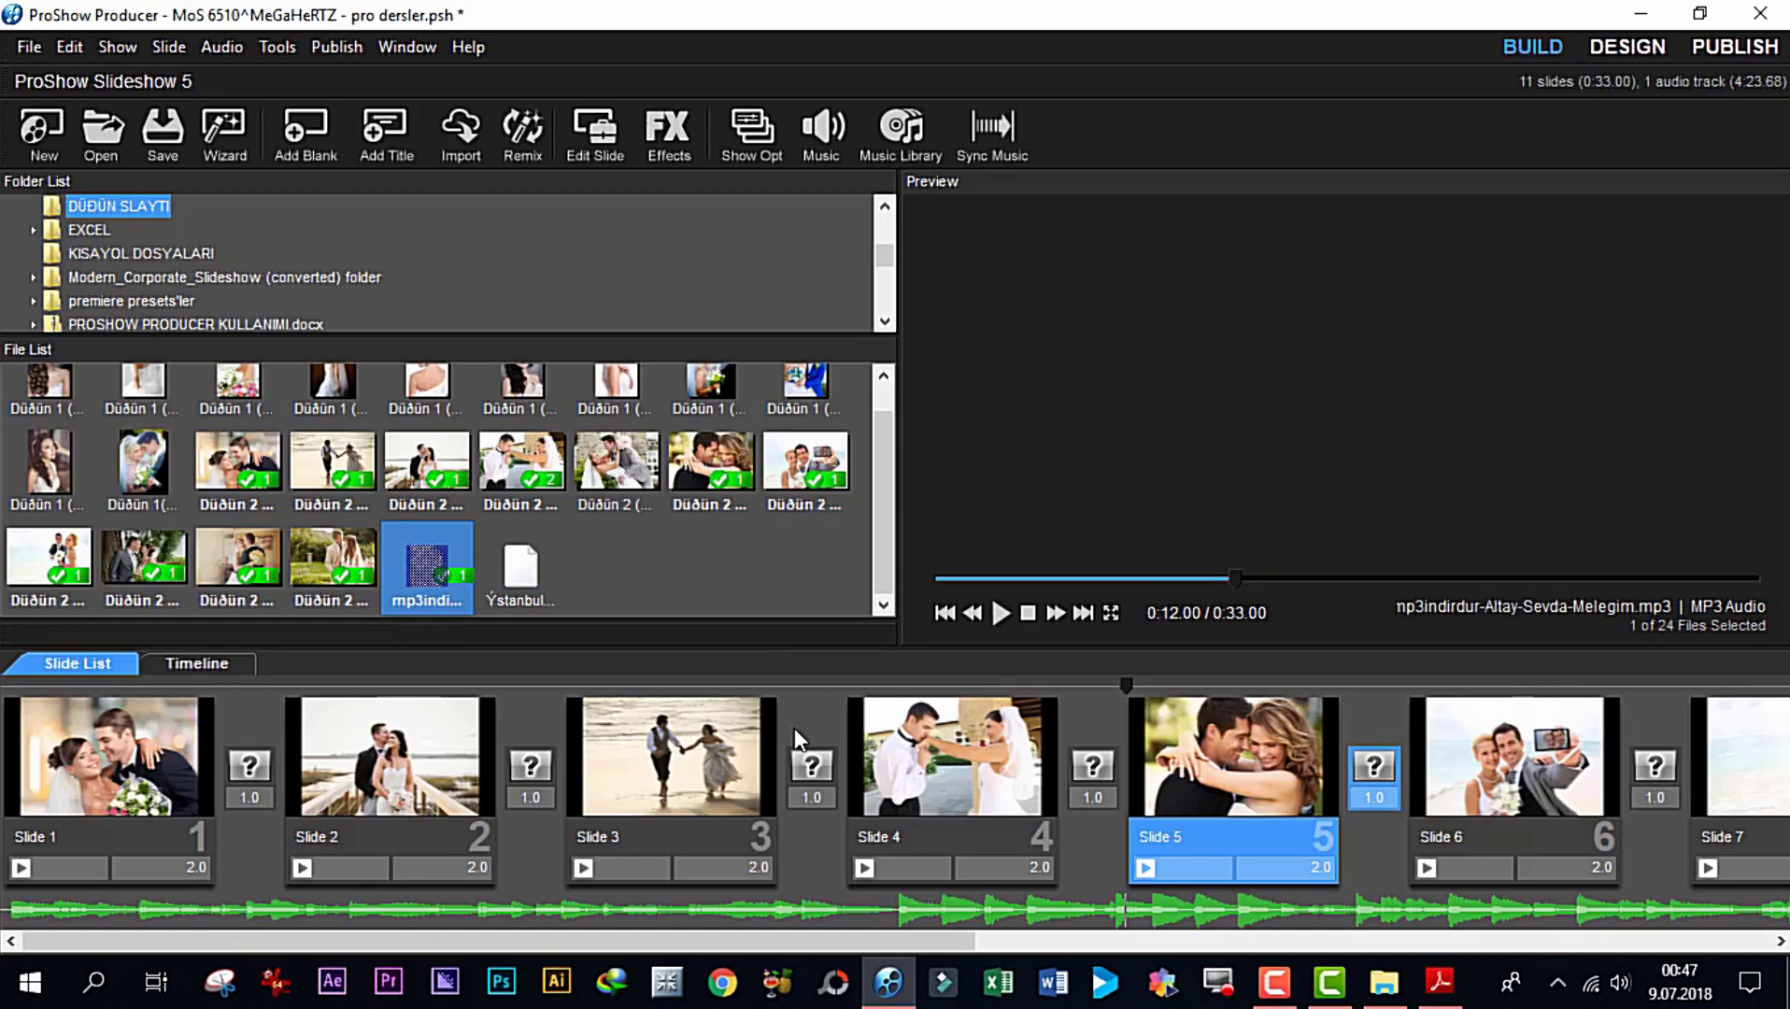
click(999, 613)
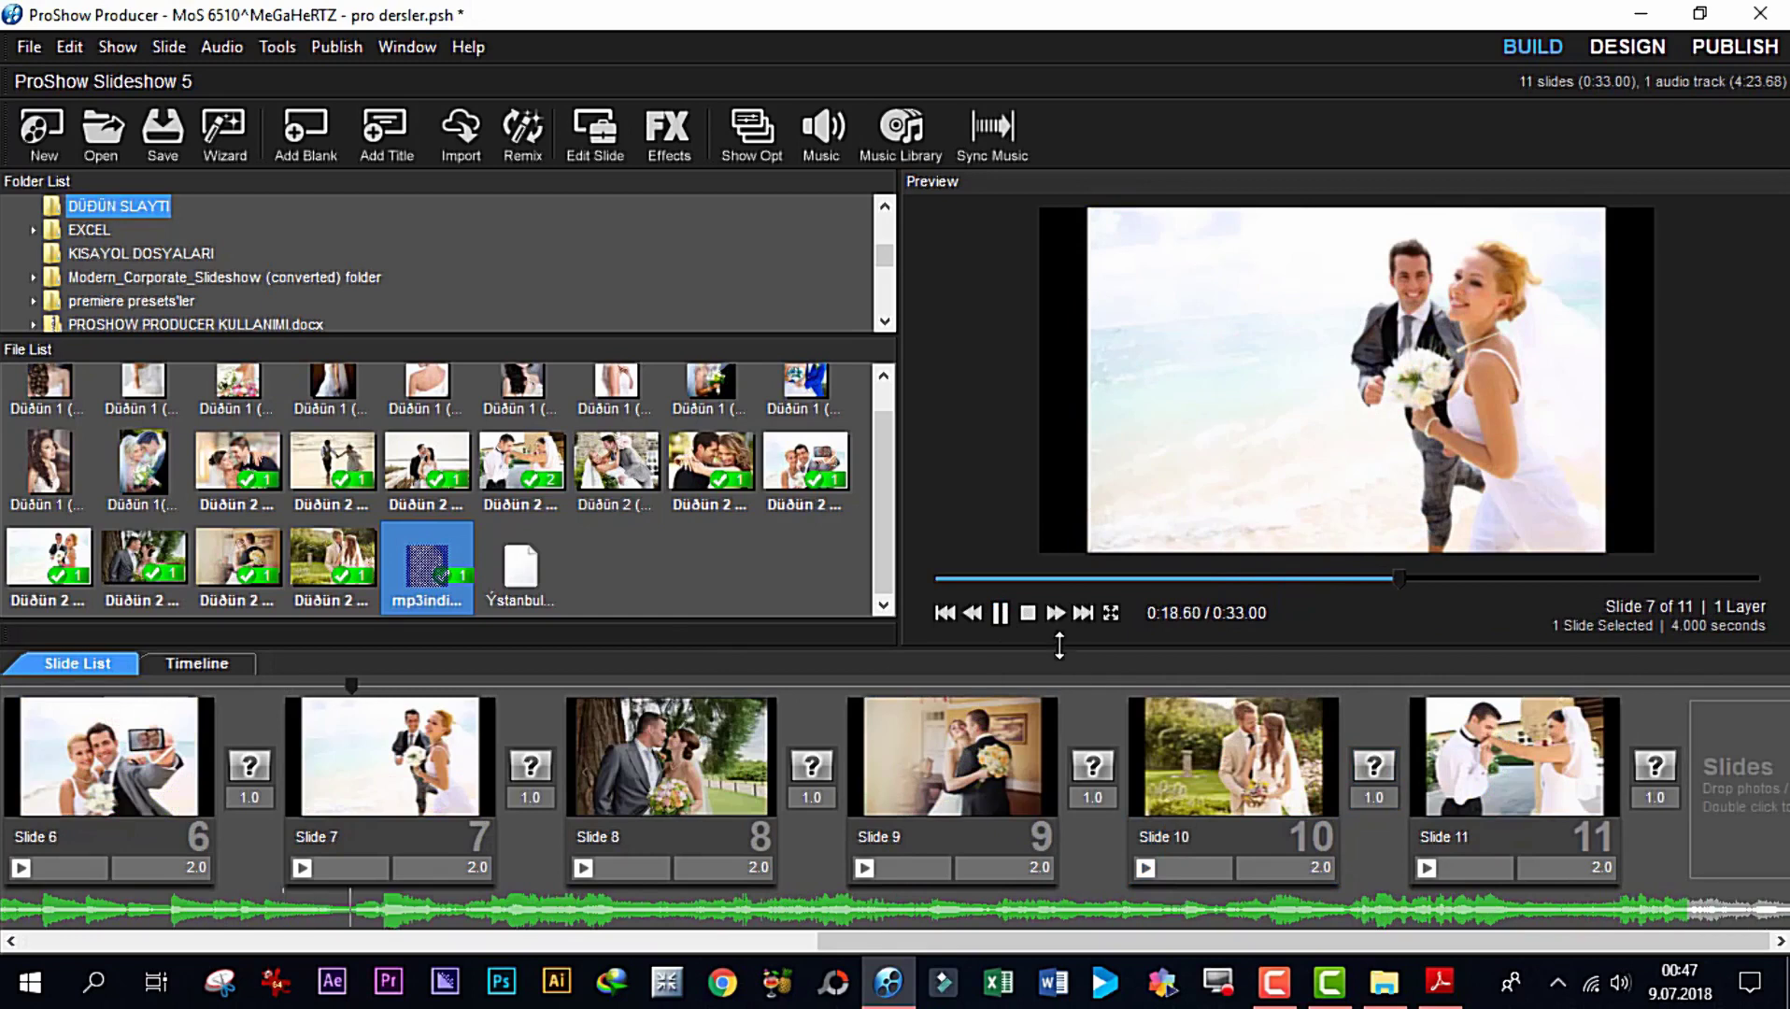
click(1029, 613)
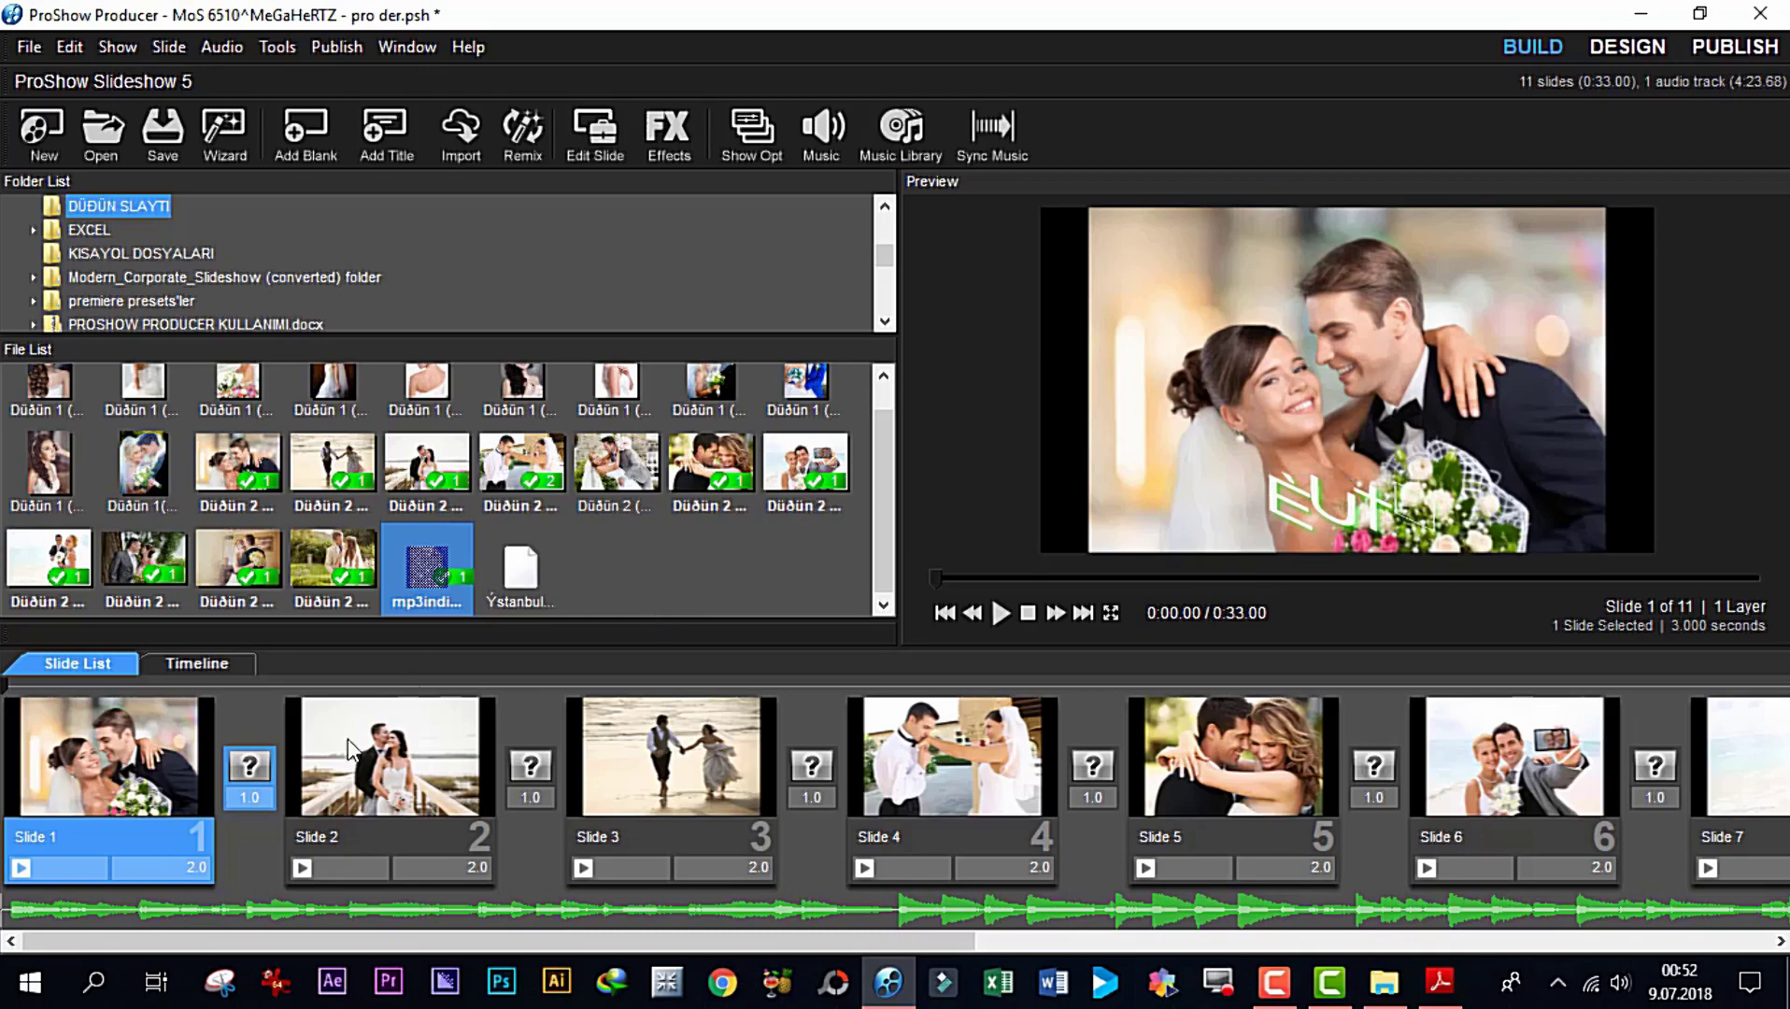
Add a title slide at the start of the show with the caption "pro dersler" and move the caption to the slide's centre
click(390, 130)
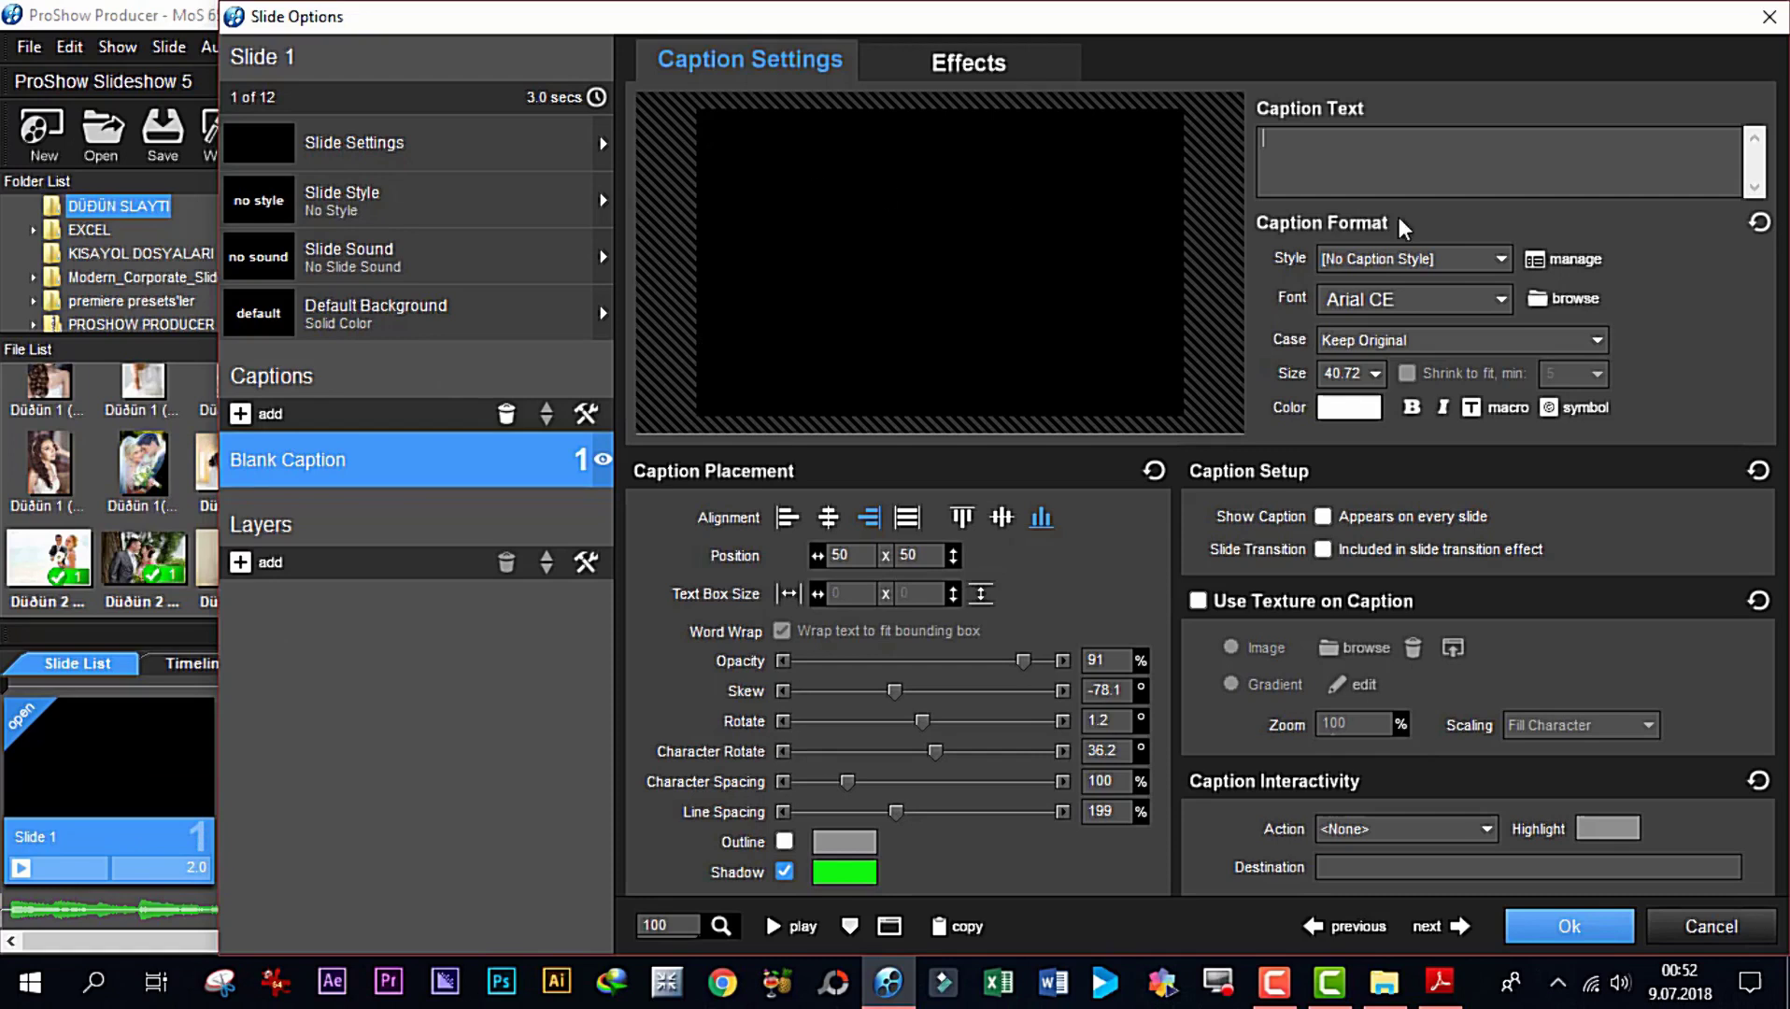
text(pr)
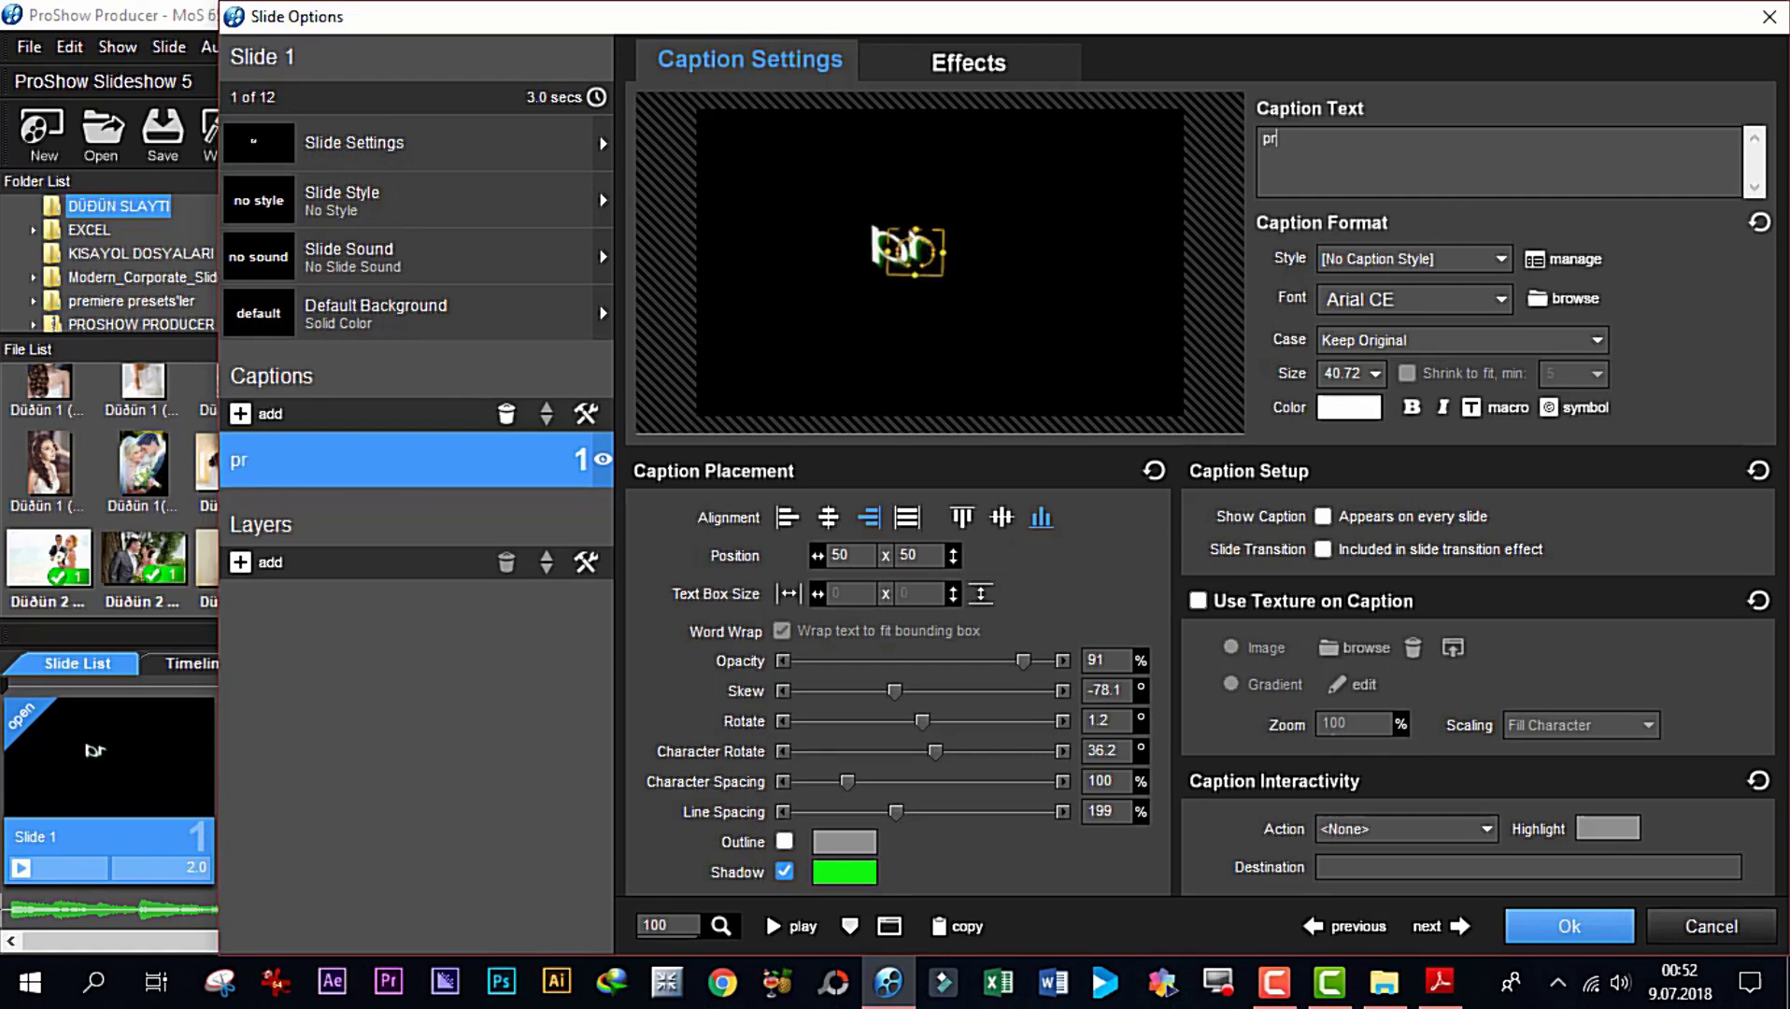
text(o dersler)
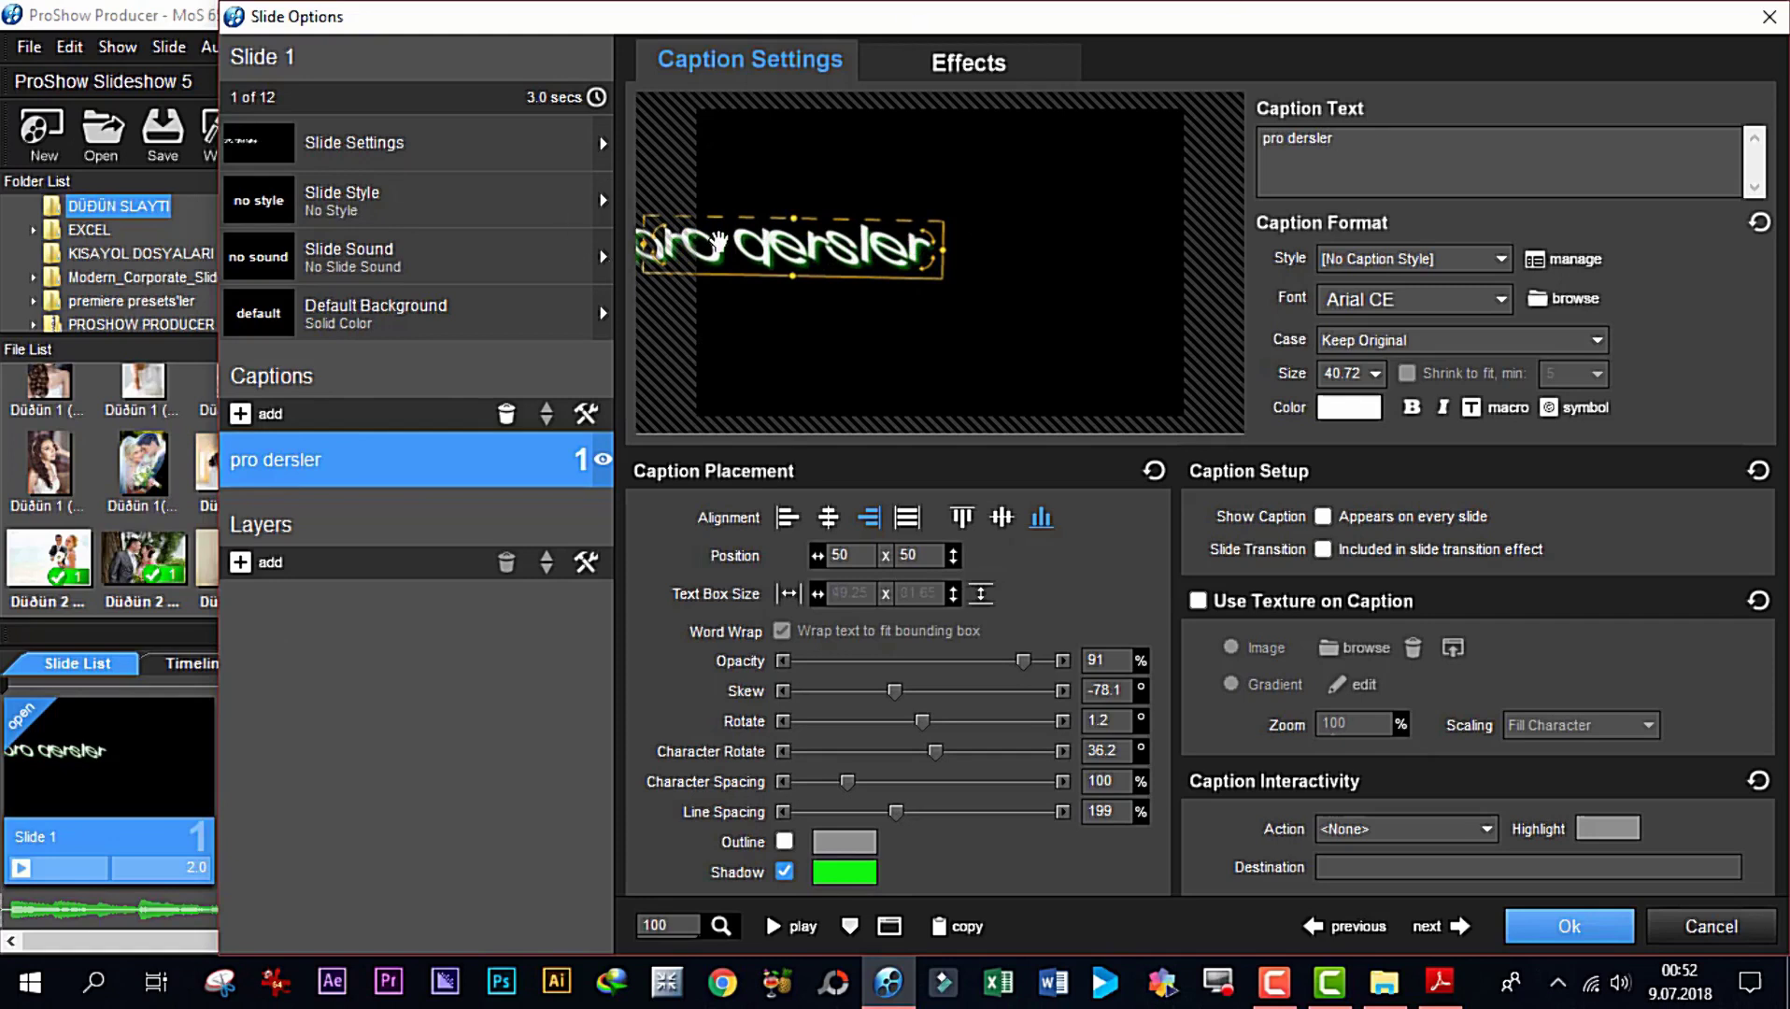
drag(716, 244, 861, 264)
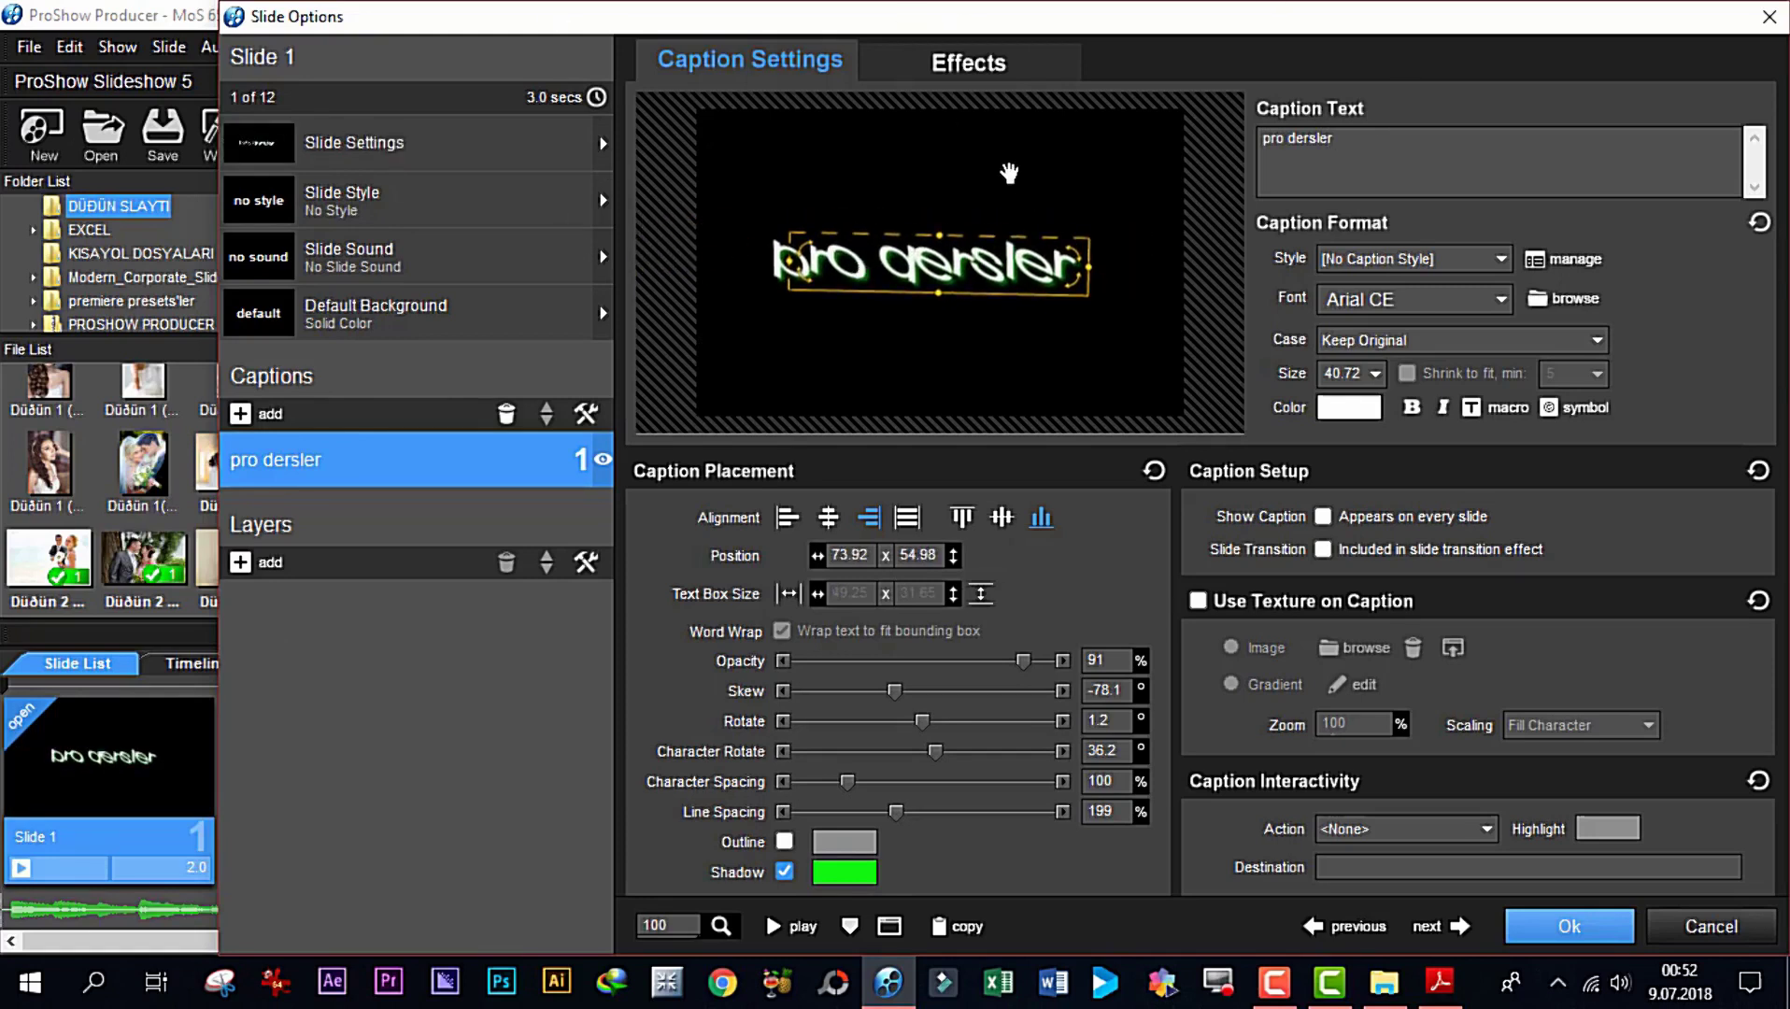
Apply the Copper caption style to the "pro dersler" caption
drag(1363, 144, 1098, 139)
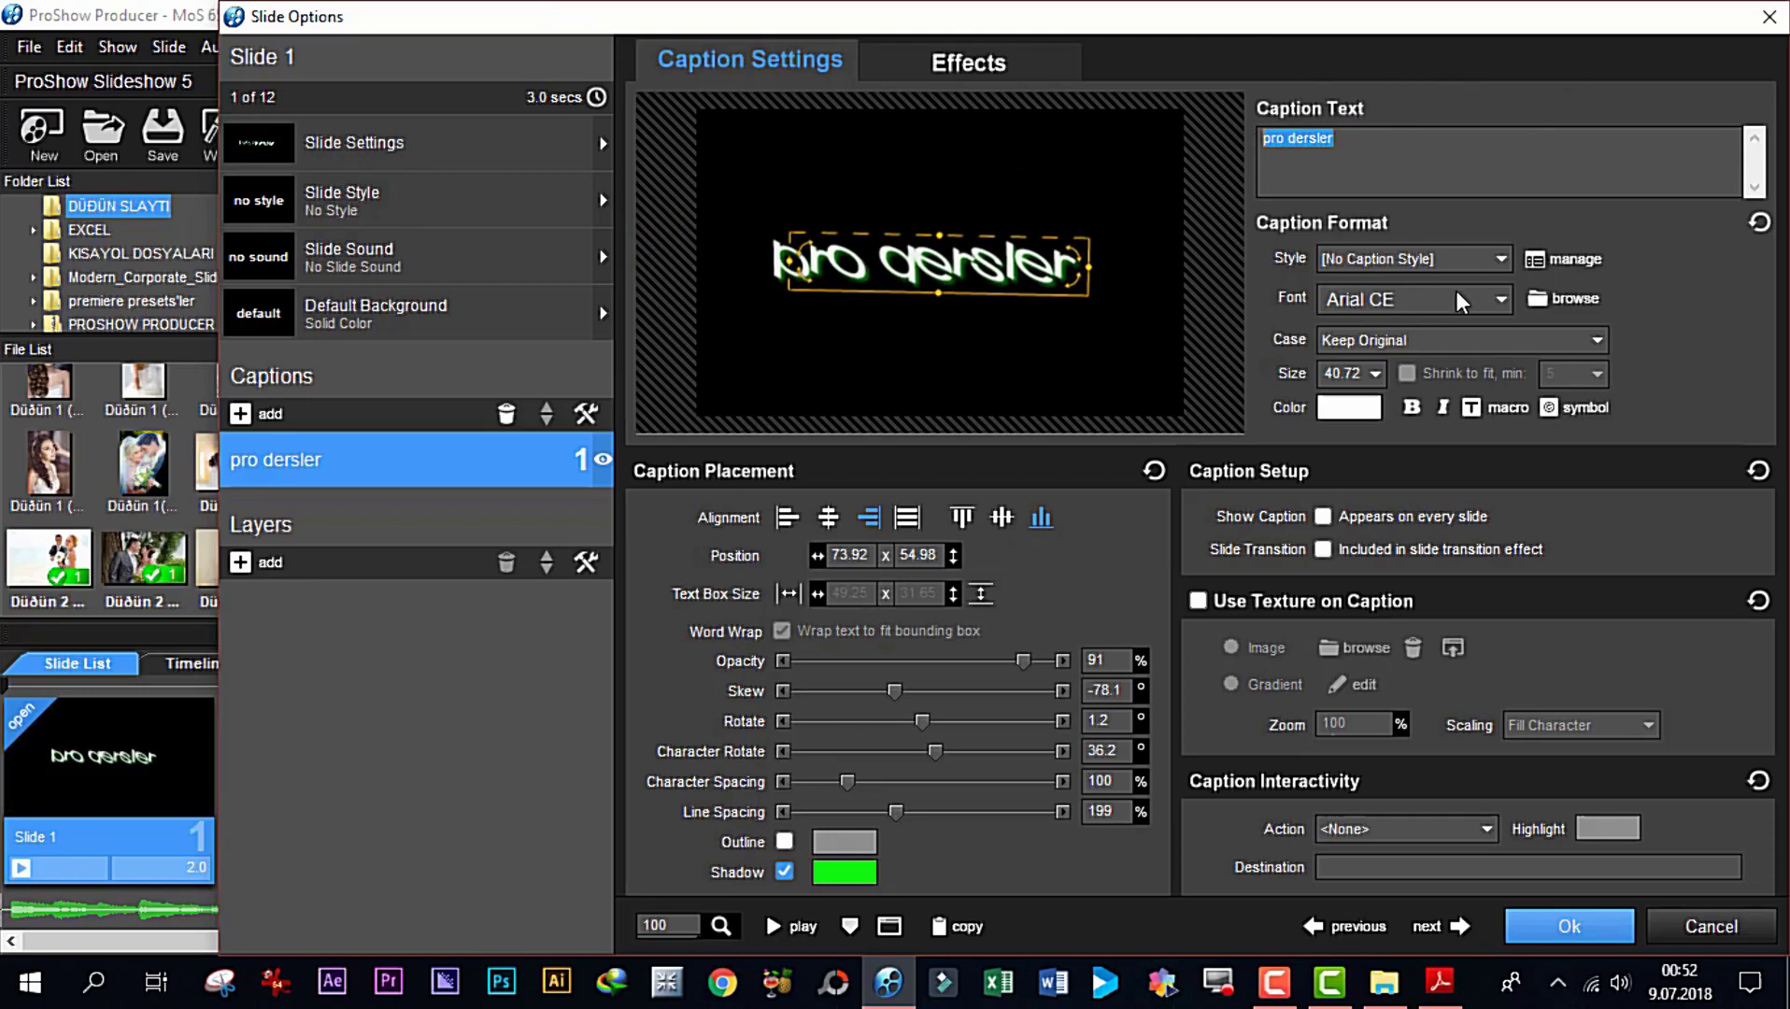
click(1490, 262)
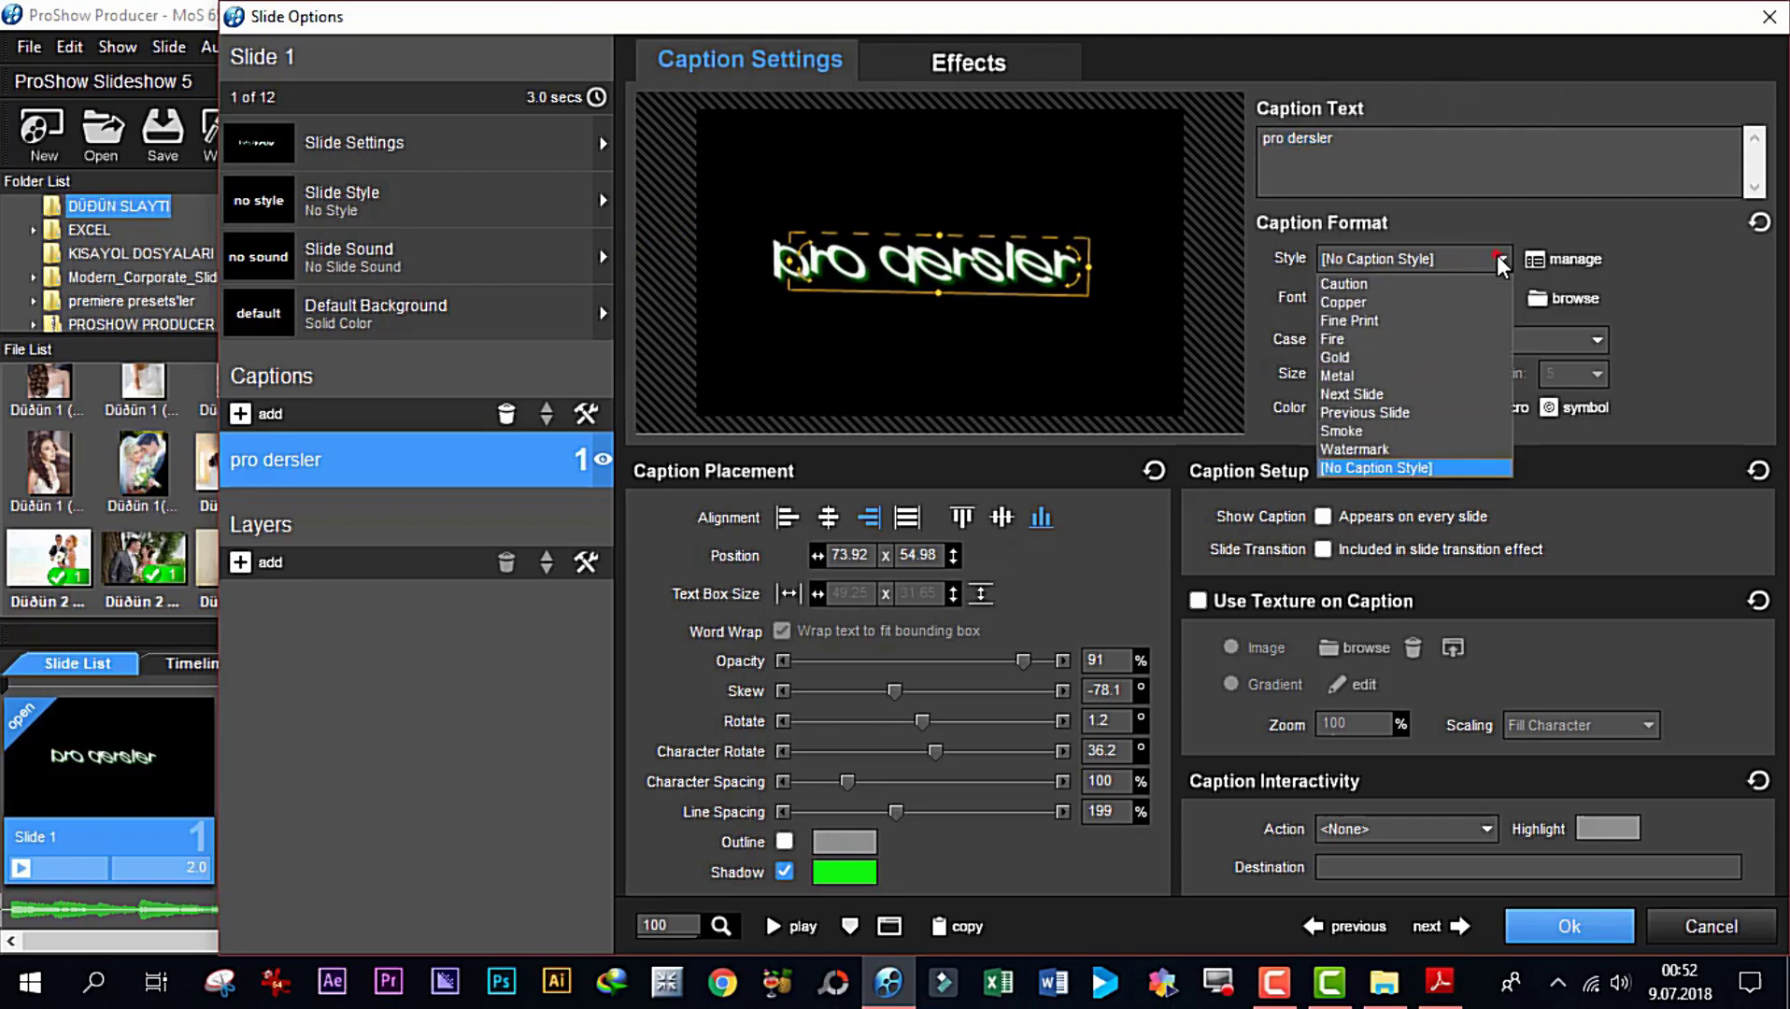
click(1384, 306)
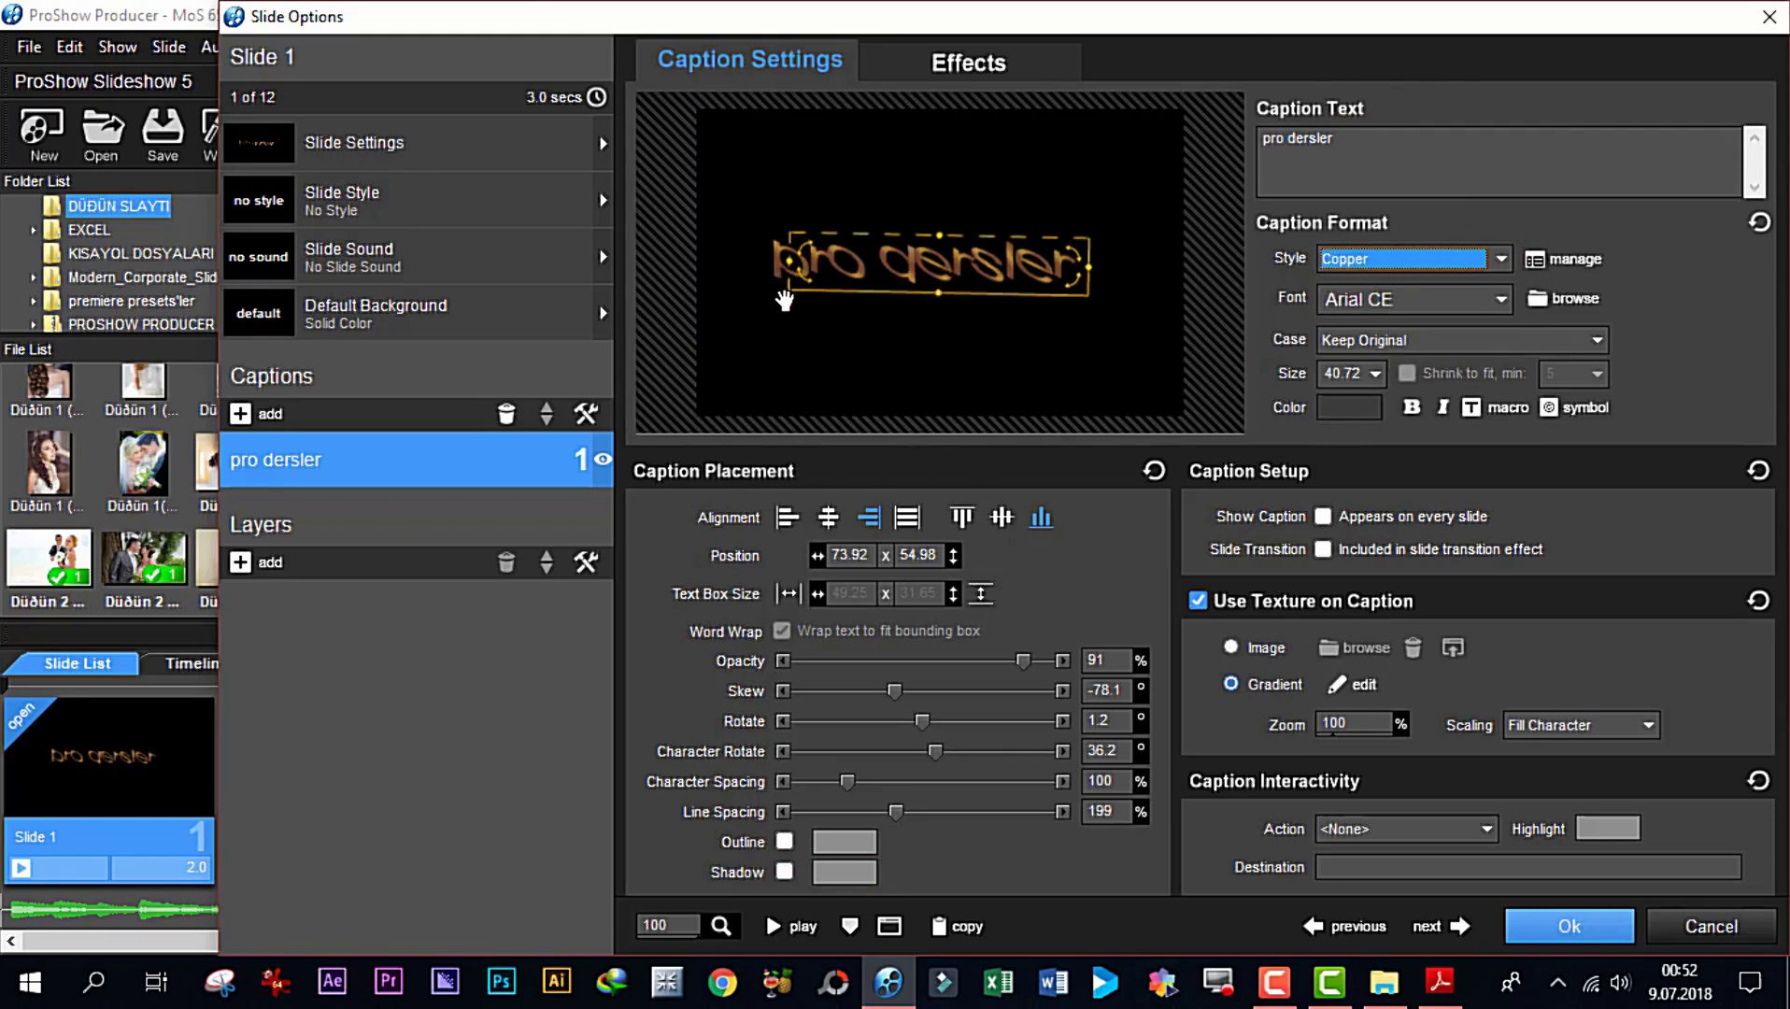
Resize the caption to about size 54 and place it near the slide's lower edge
scroll(936, 299, up, 5)
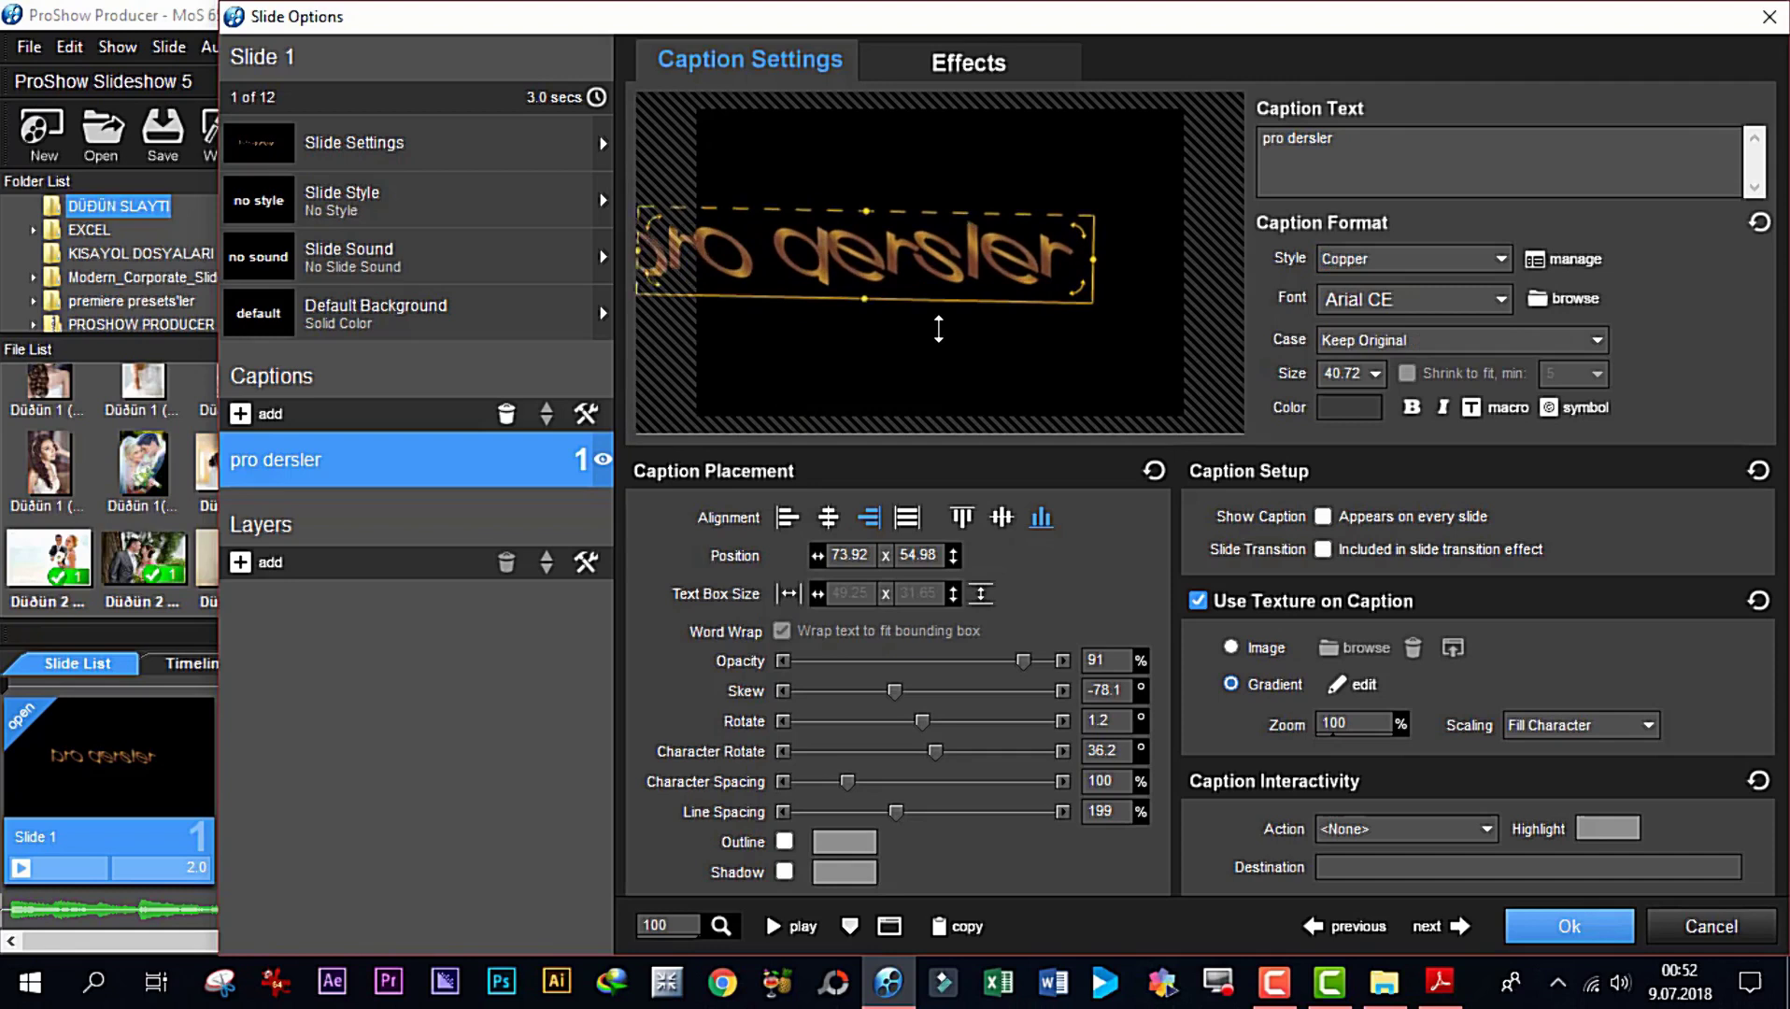
drag(844, 237, 943, 238)
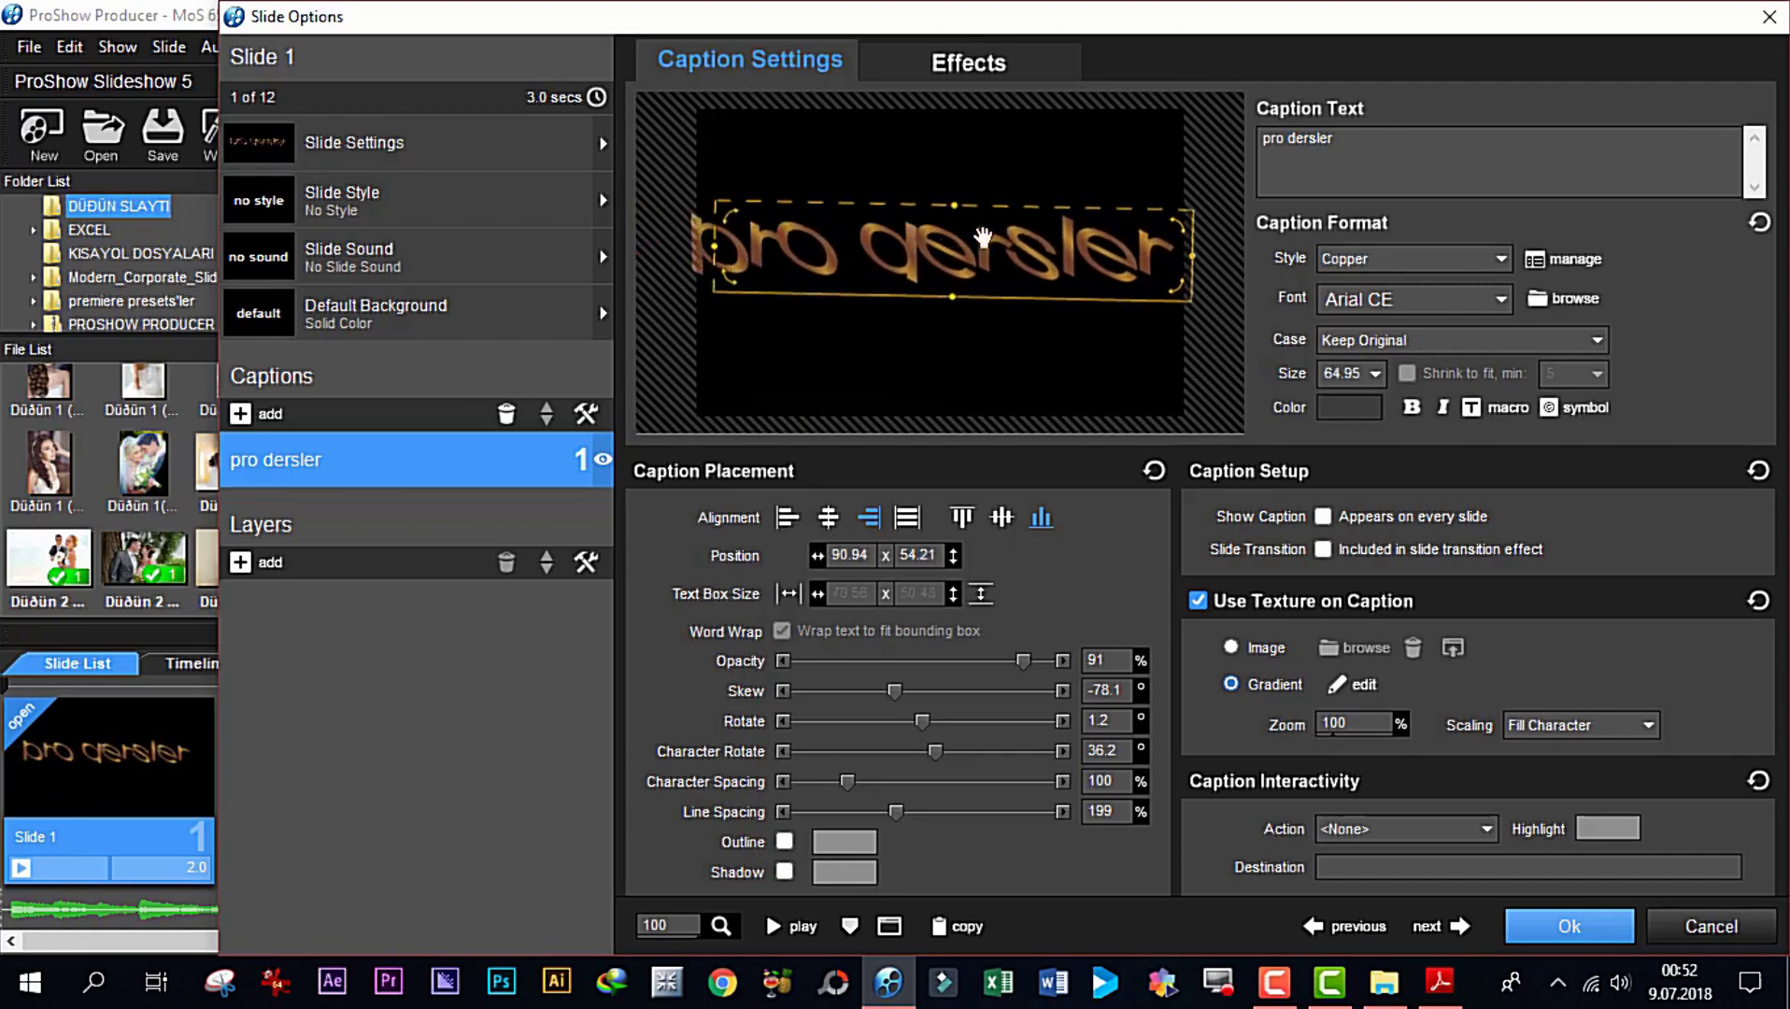
drag(1191, 260, 1112, 258)
drag(882, 274, 899, 373)
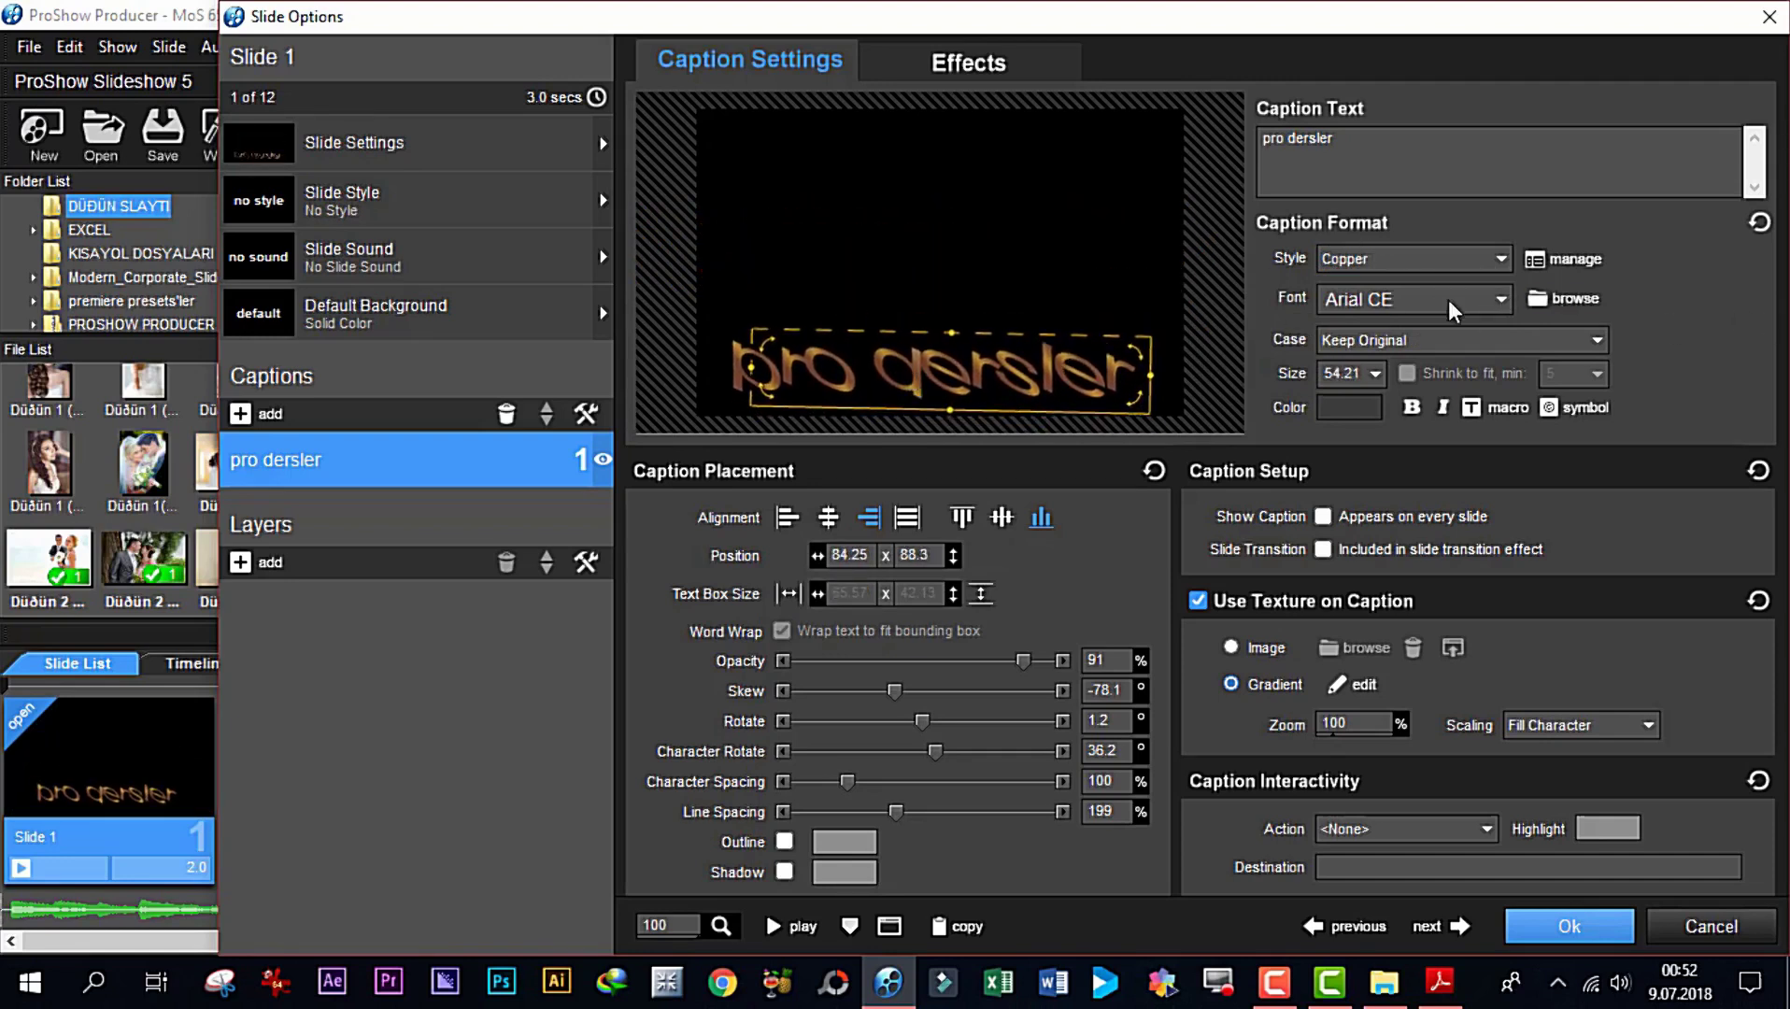
Set the caption font to Arial Tur, try upper case, and convert the caption to lower case
click(1502, 297)
click(1419, 448)
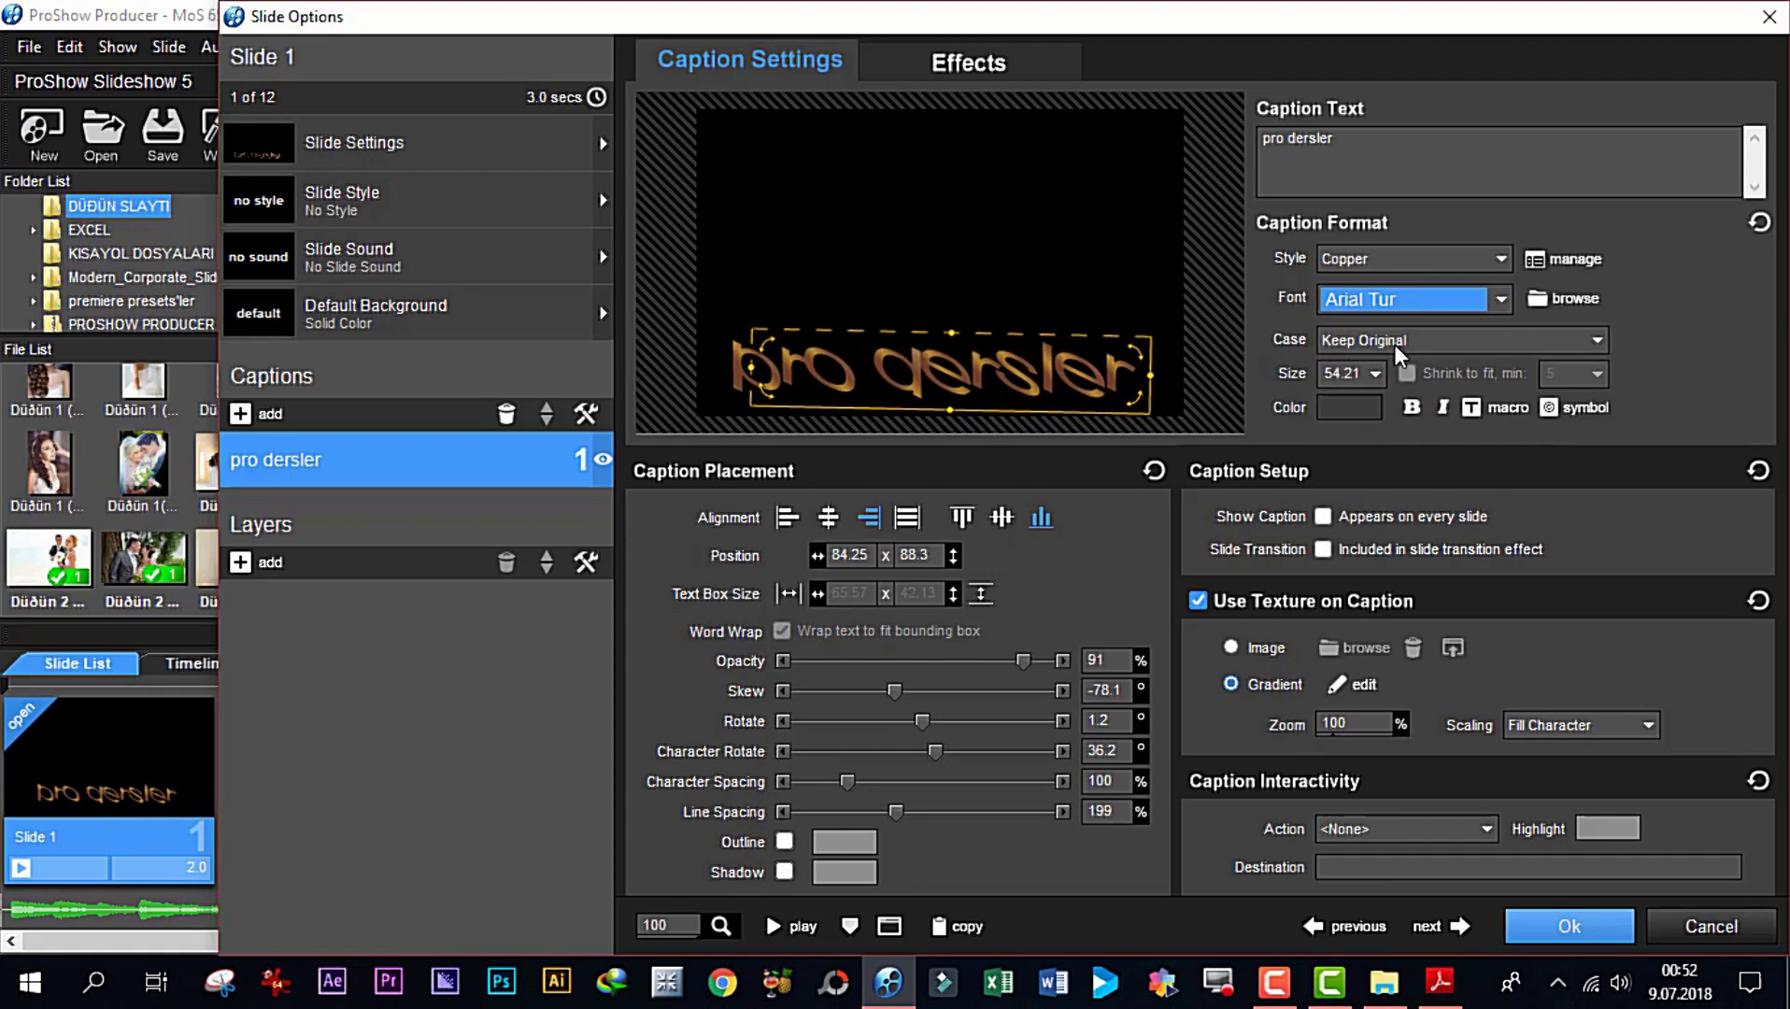
click(1596, 342)
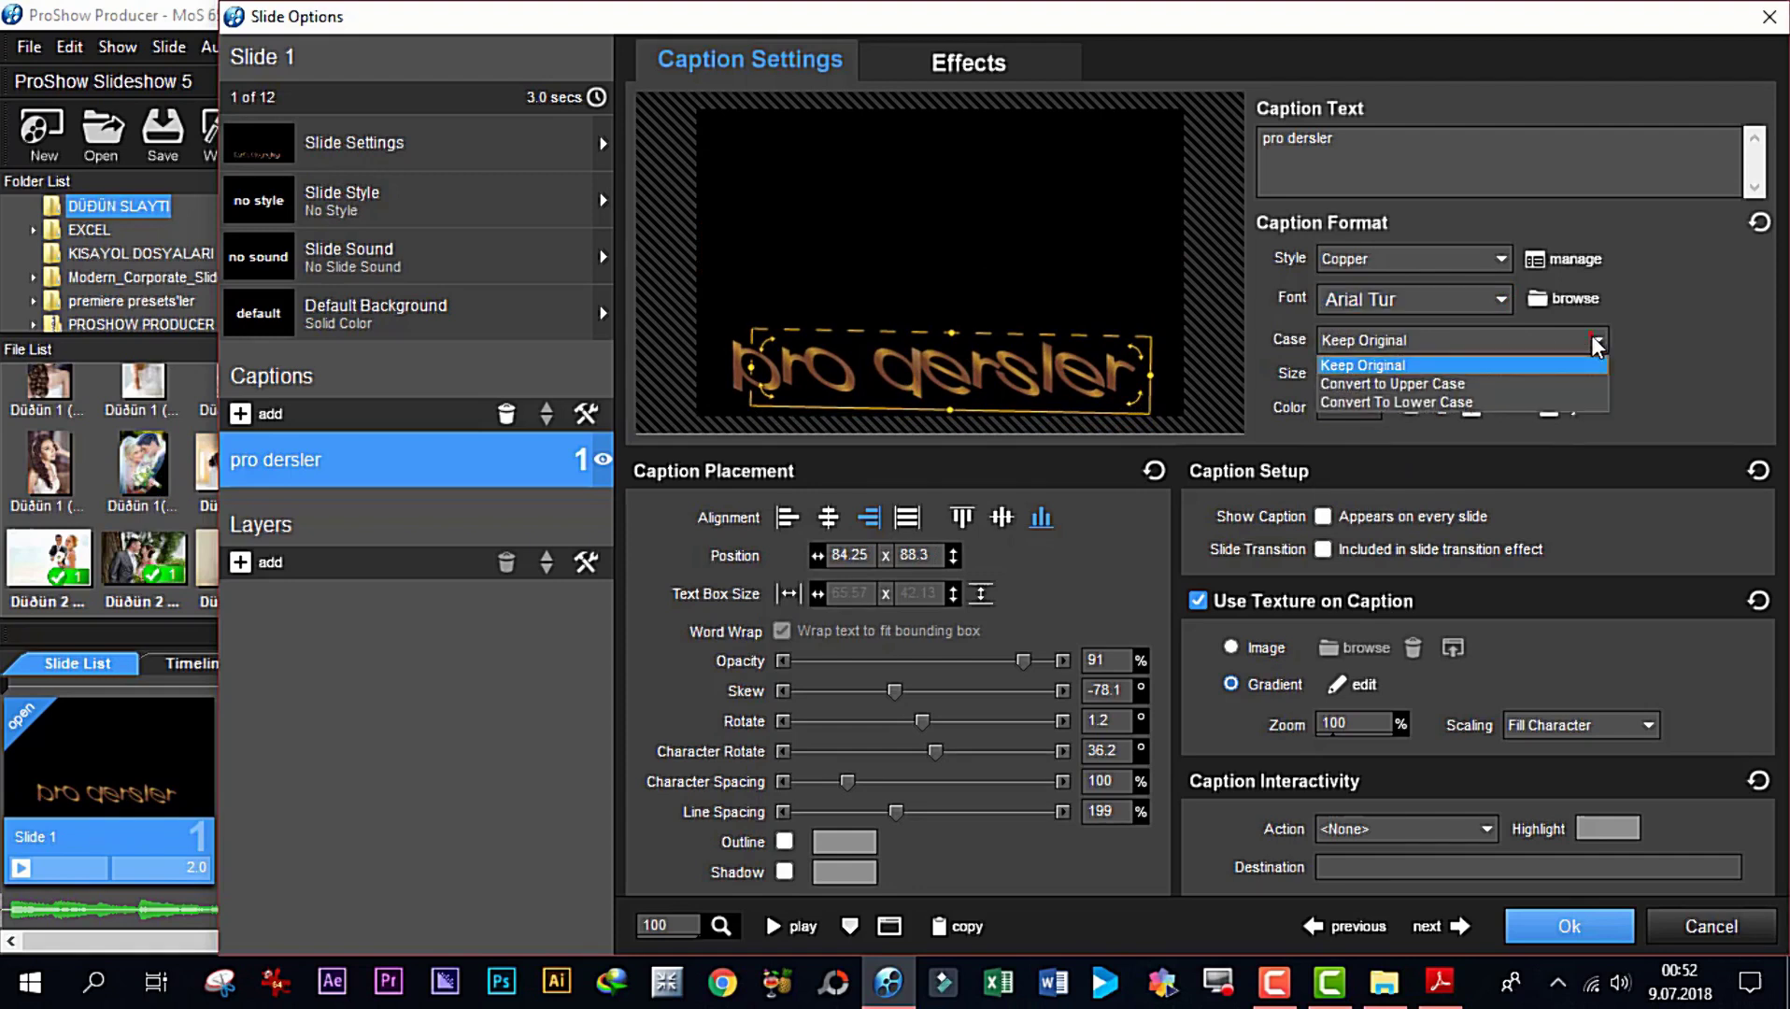
click(1429, 384)
click(1596, 341)
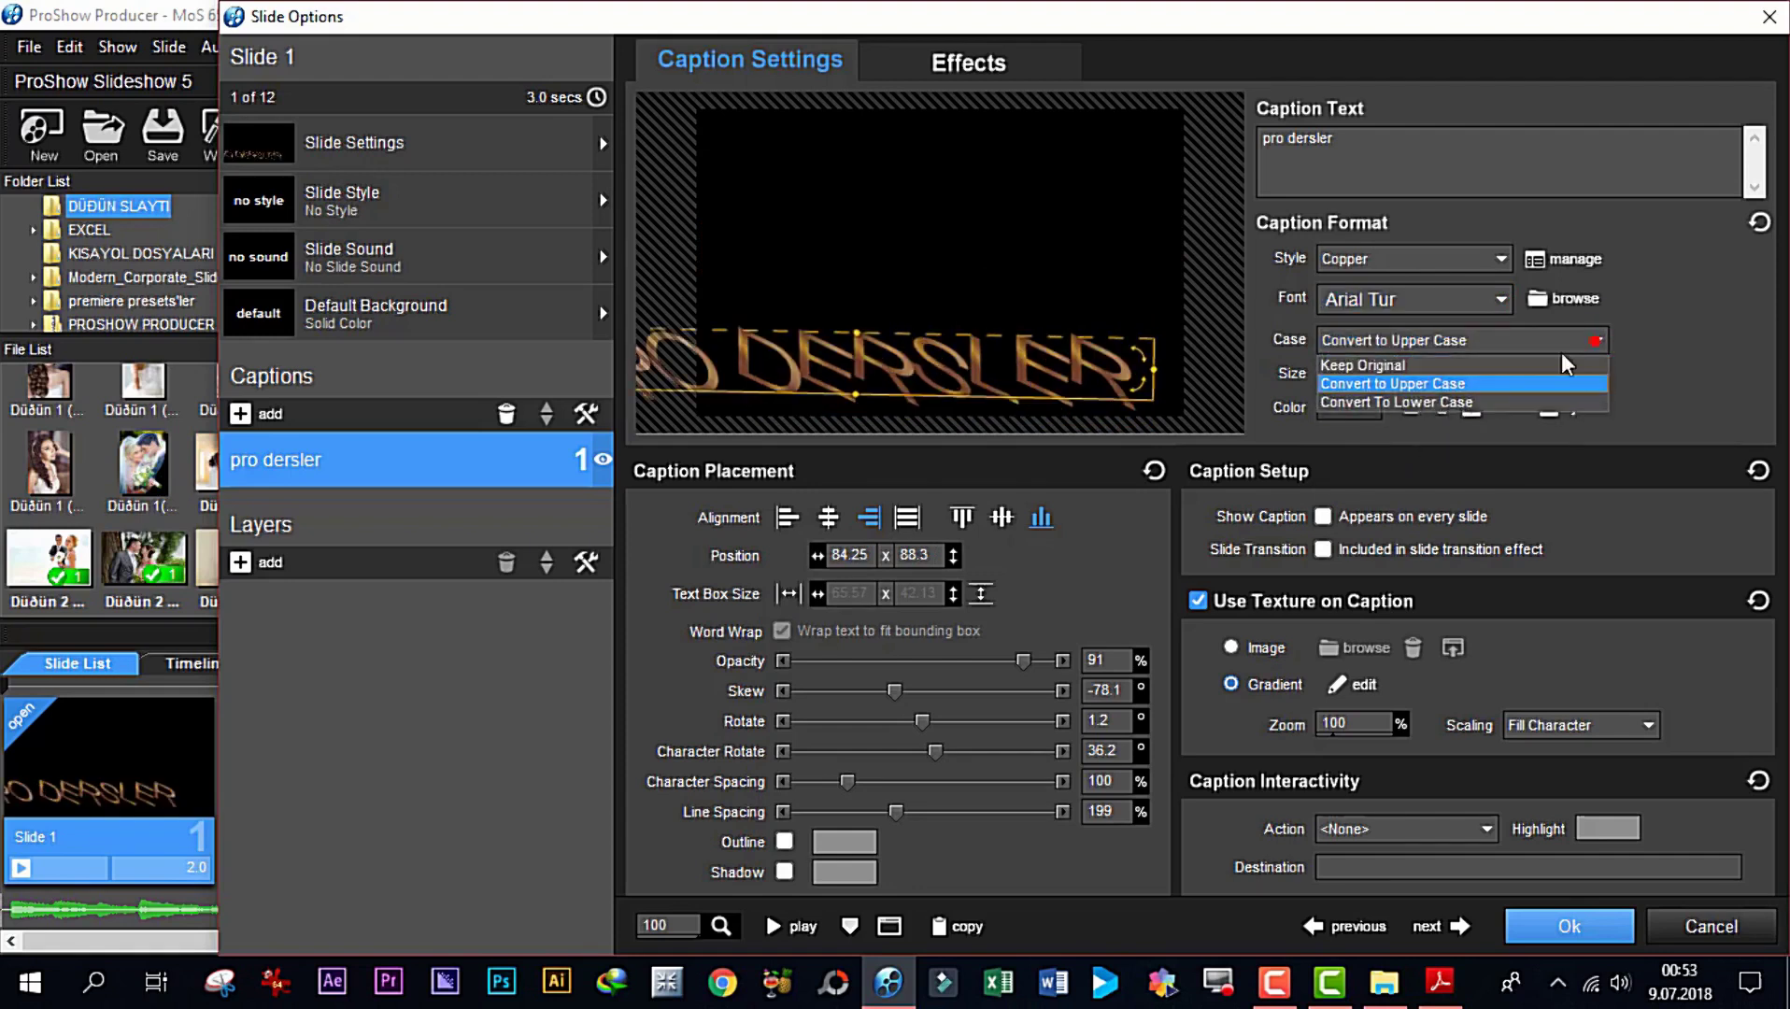
click(1495, 401)
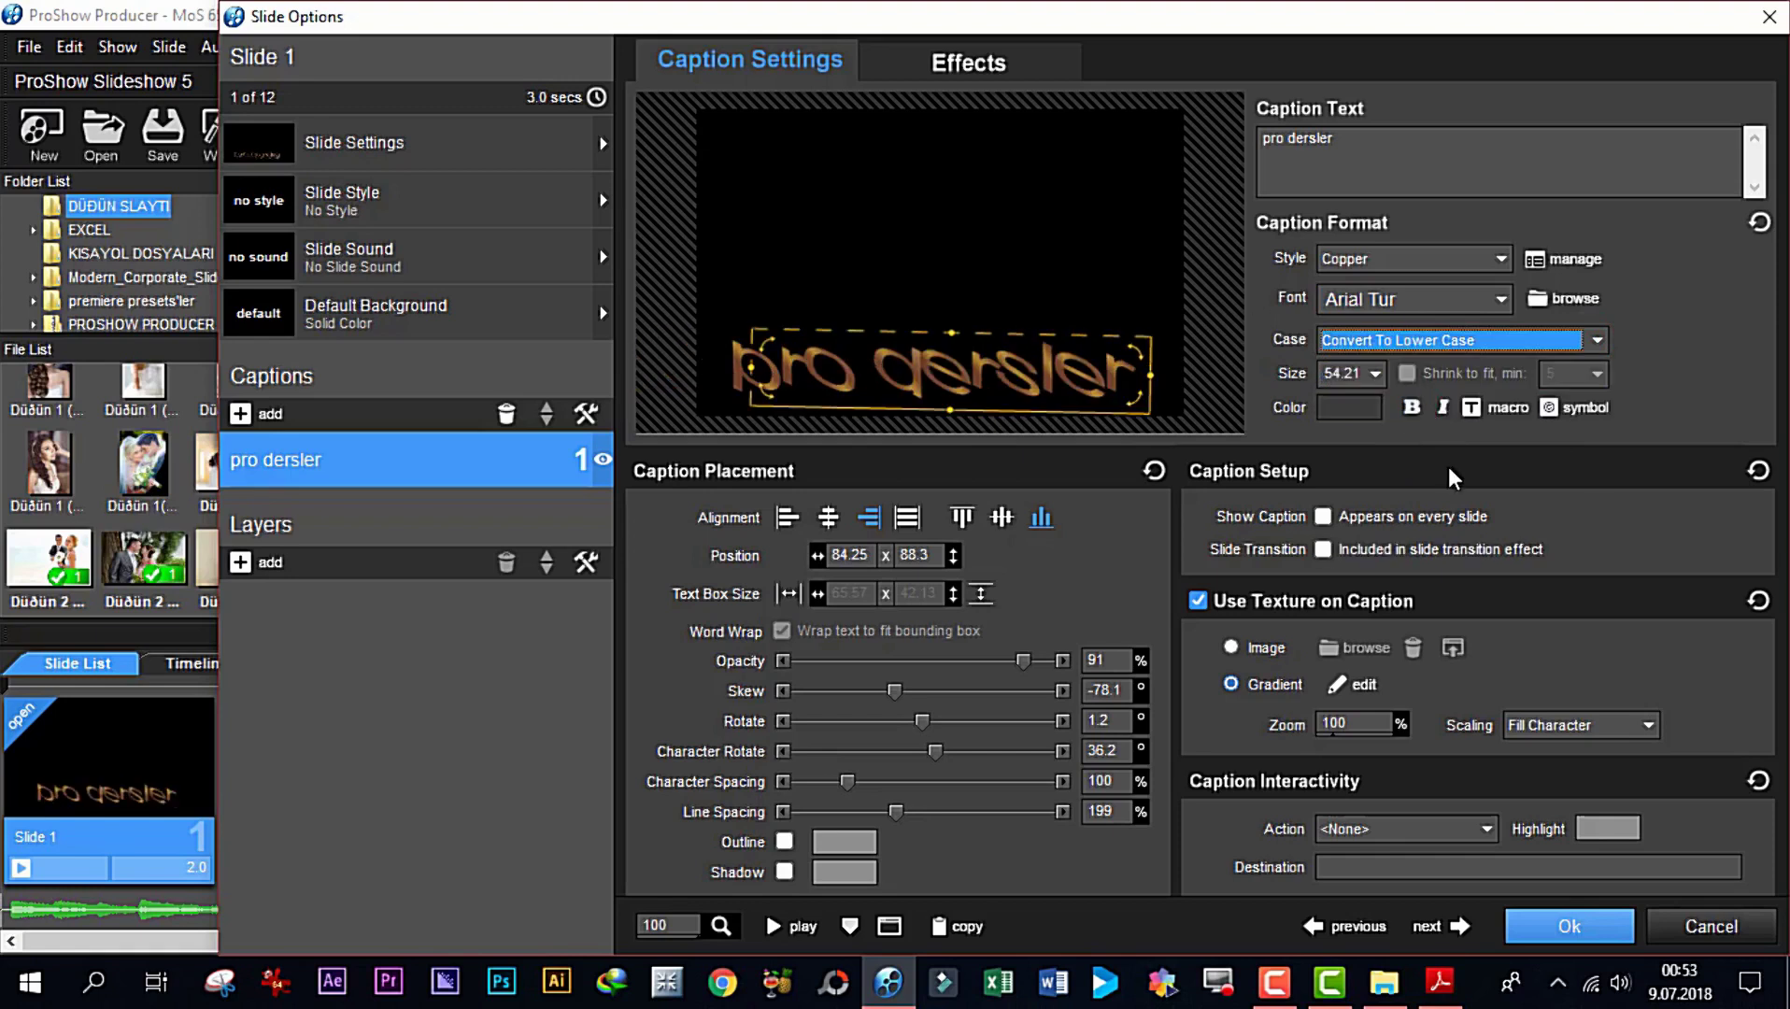
Set the caption size to 36 and centre the caption horizontally near the slide's lower edge
click(1375, 374)
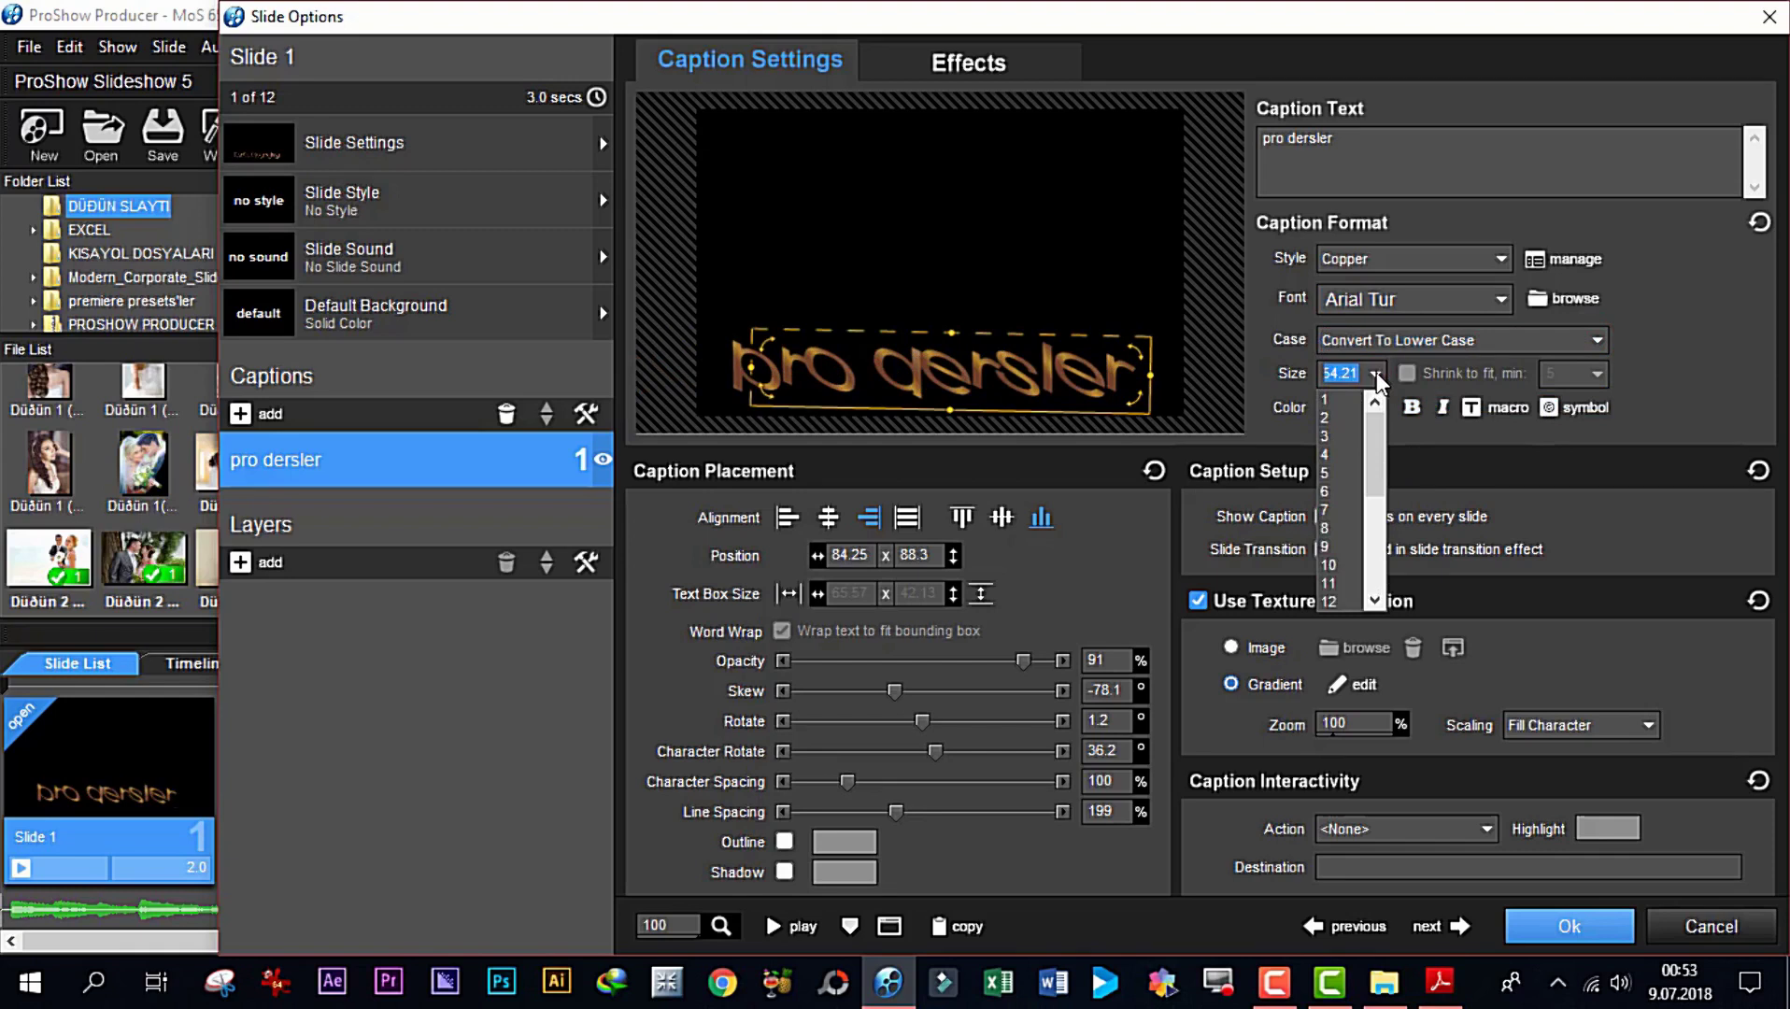
click(1378, 602)
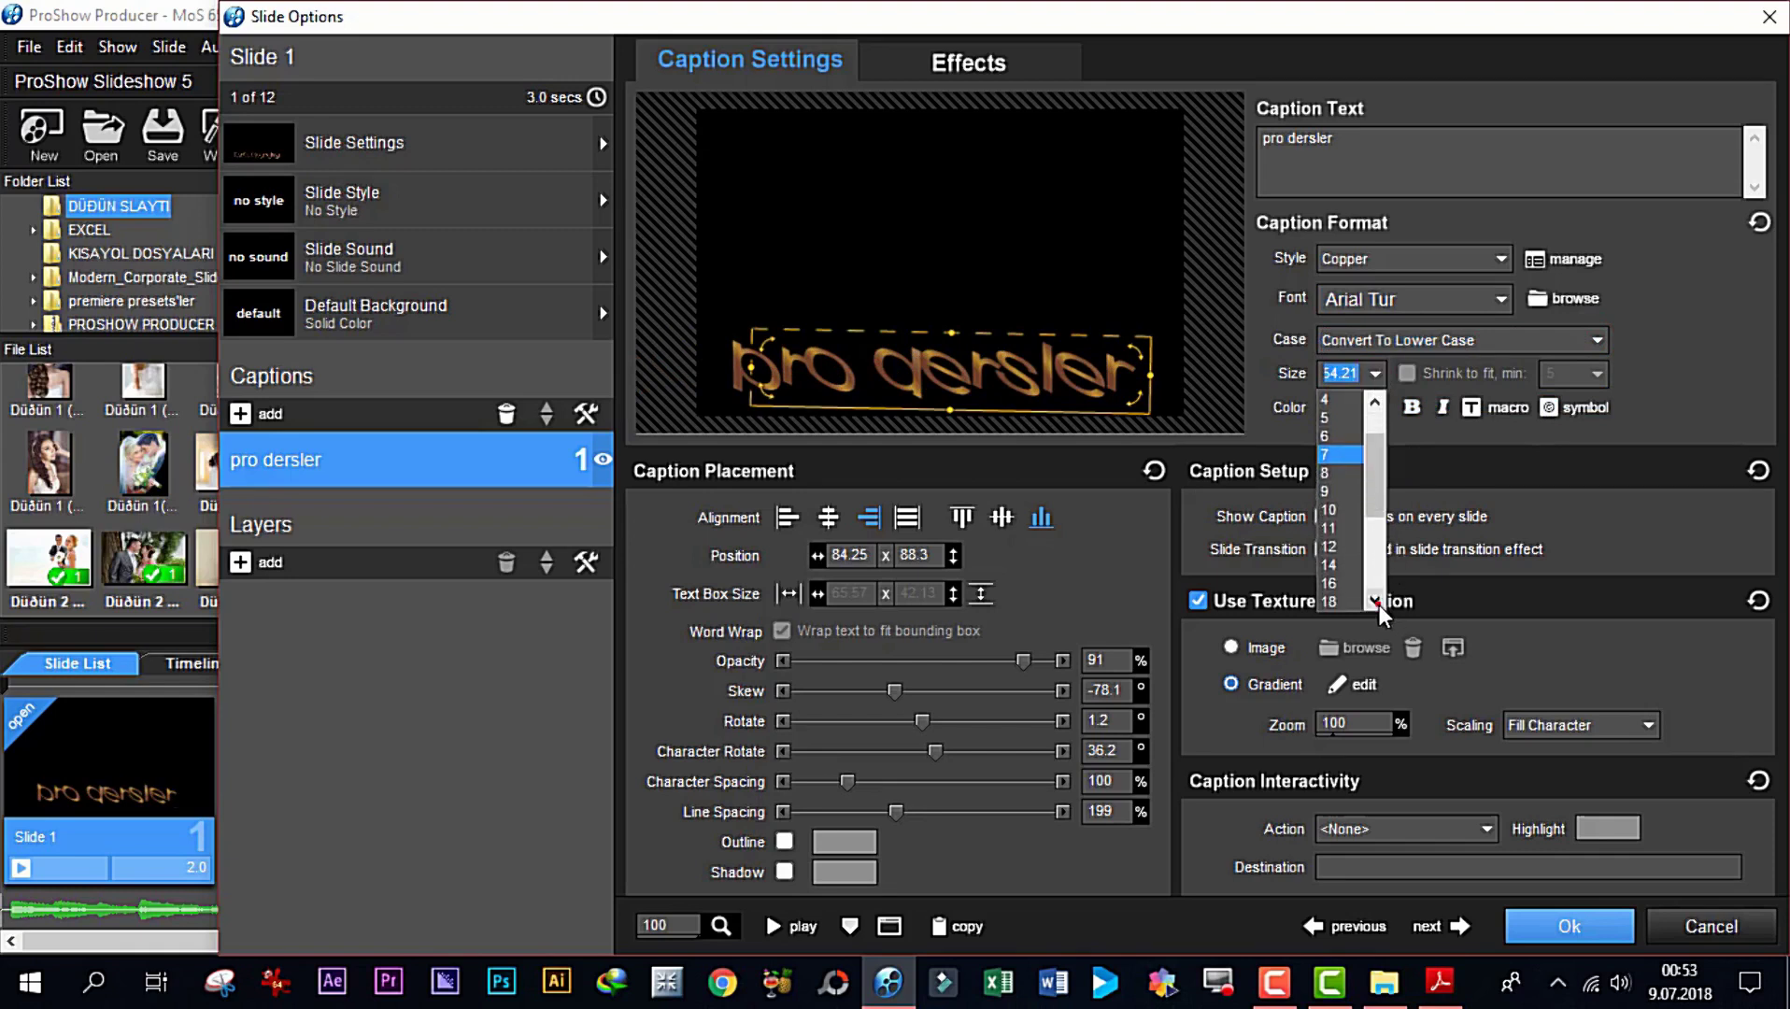
click(1375, 602)
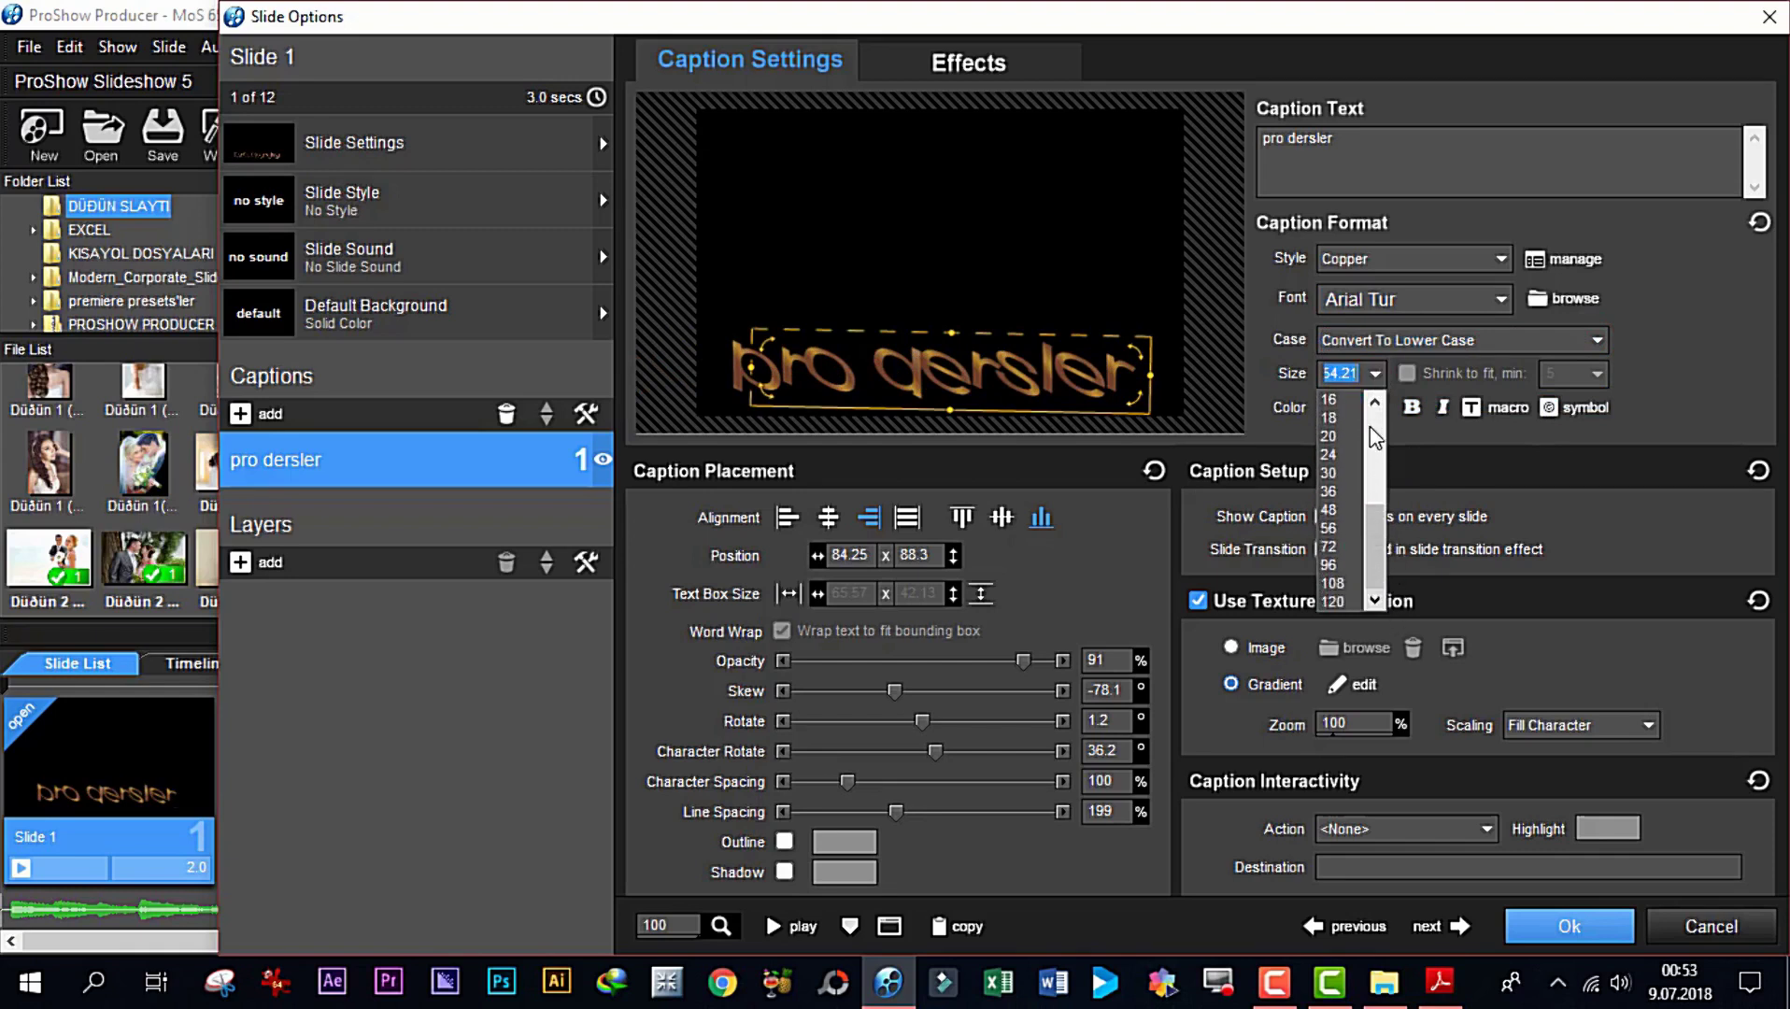
click(1328, 491)
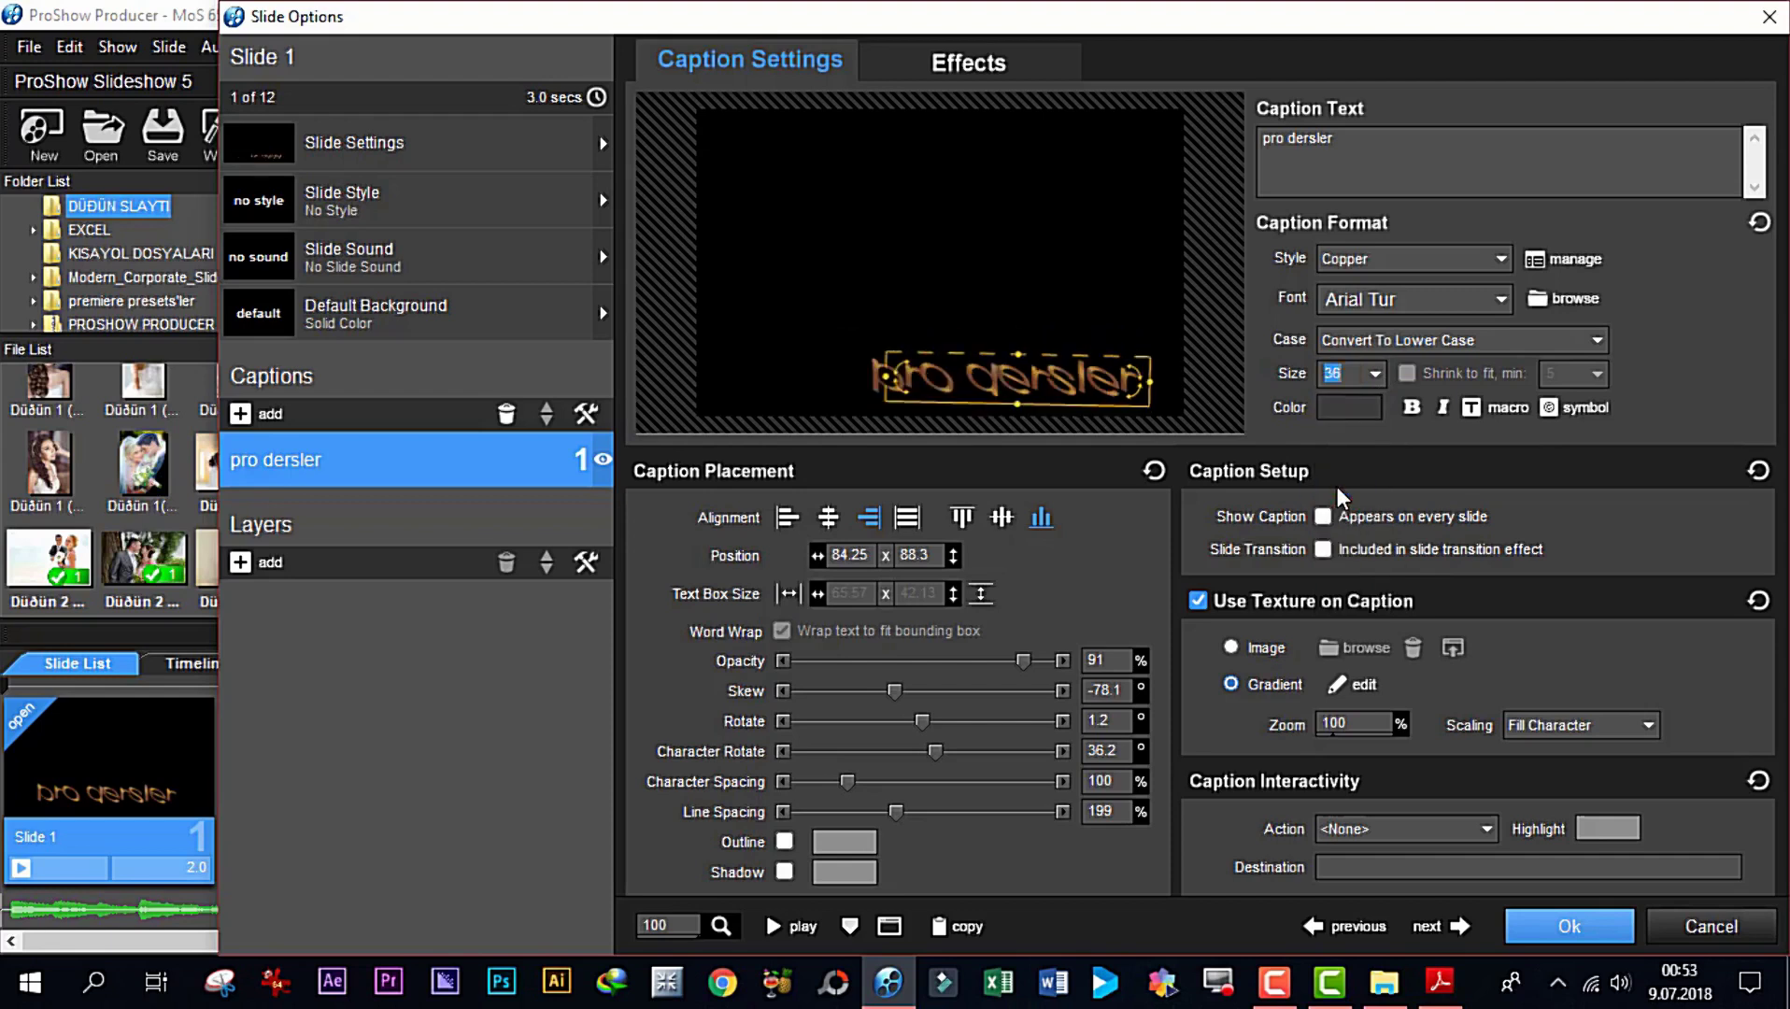
drag(1098, 388, 1016, 391)
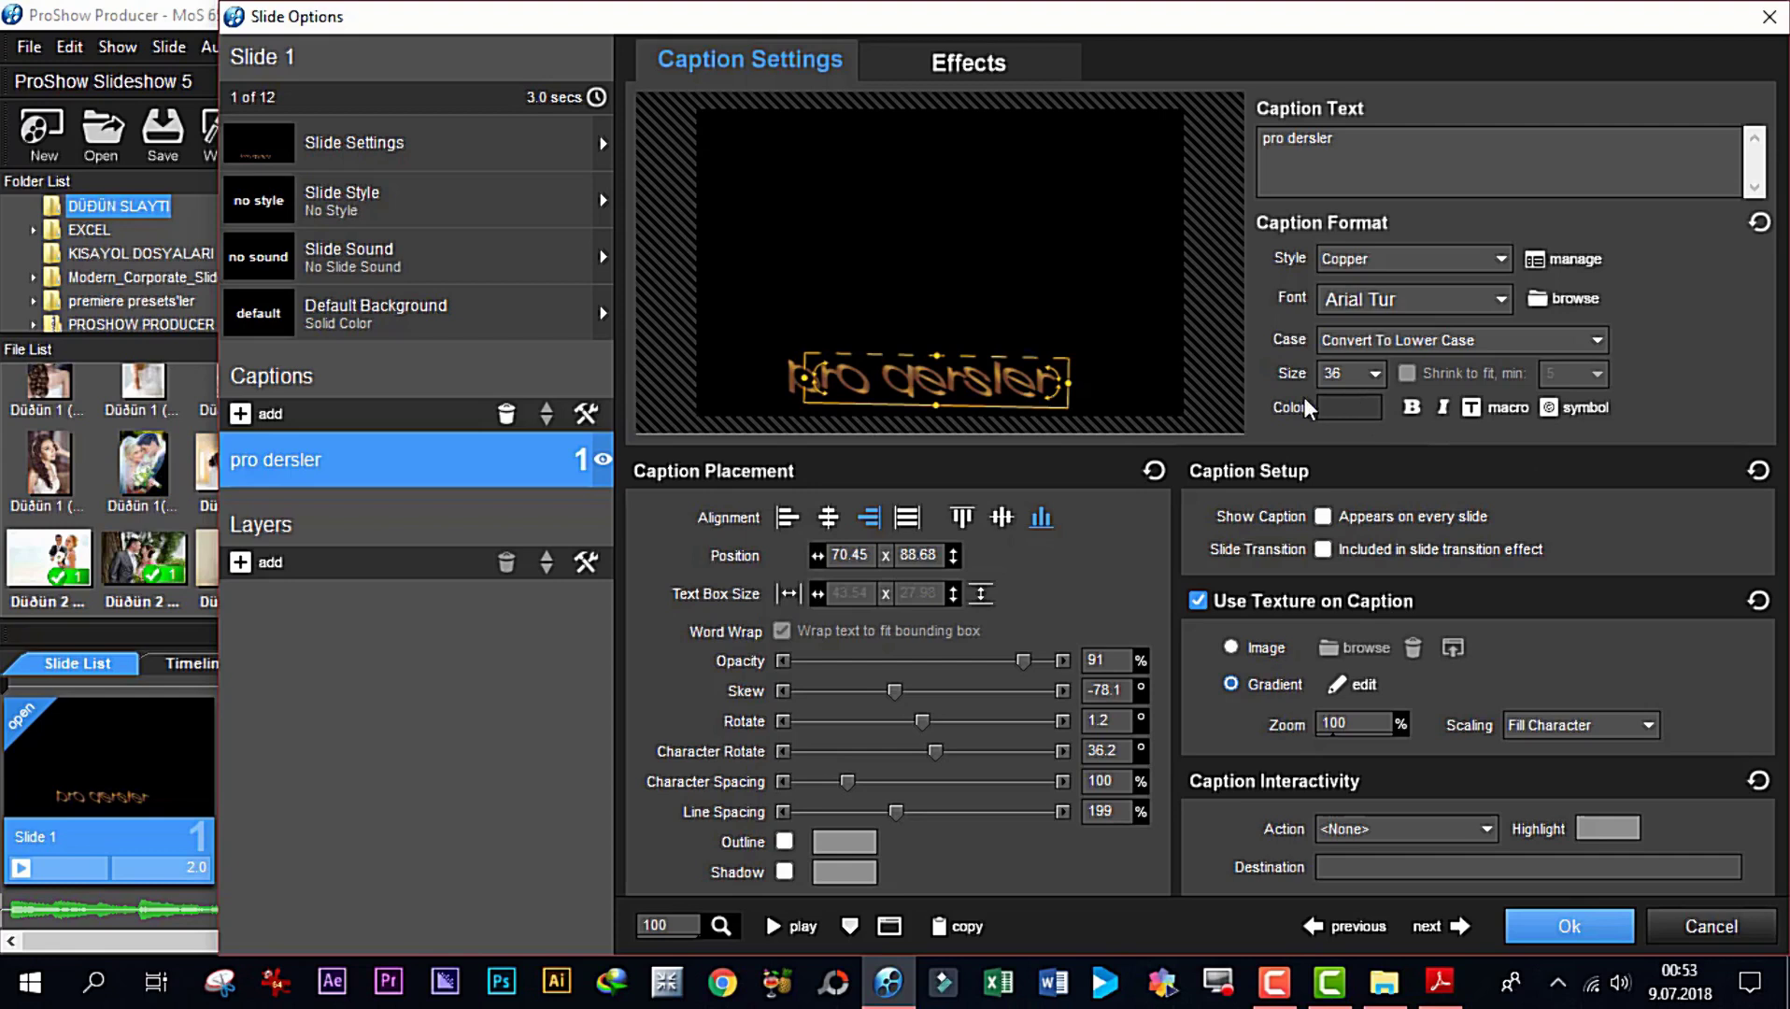
Set the caption's text colour to dark red #B51212 and make the text bold
click(1351, 408)
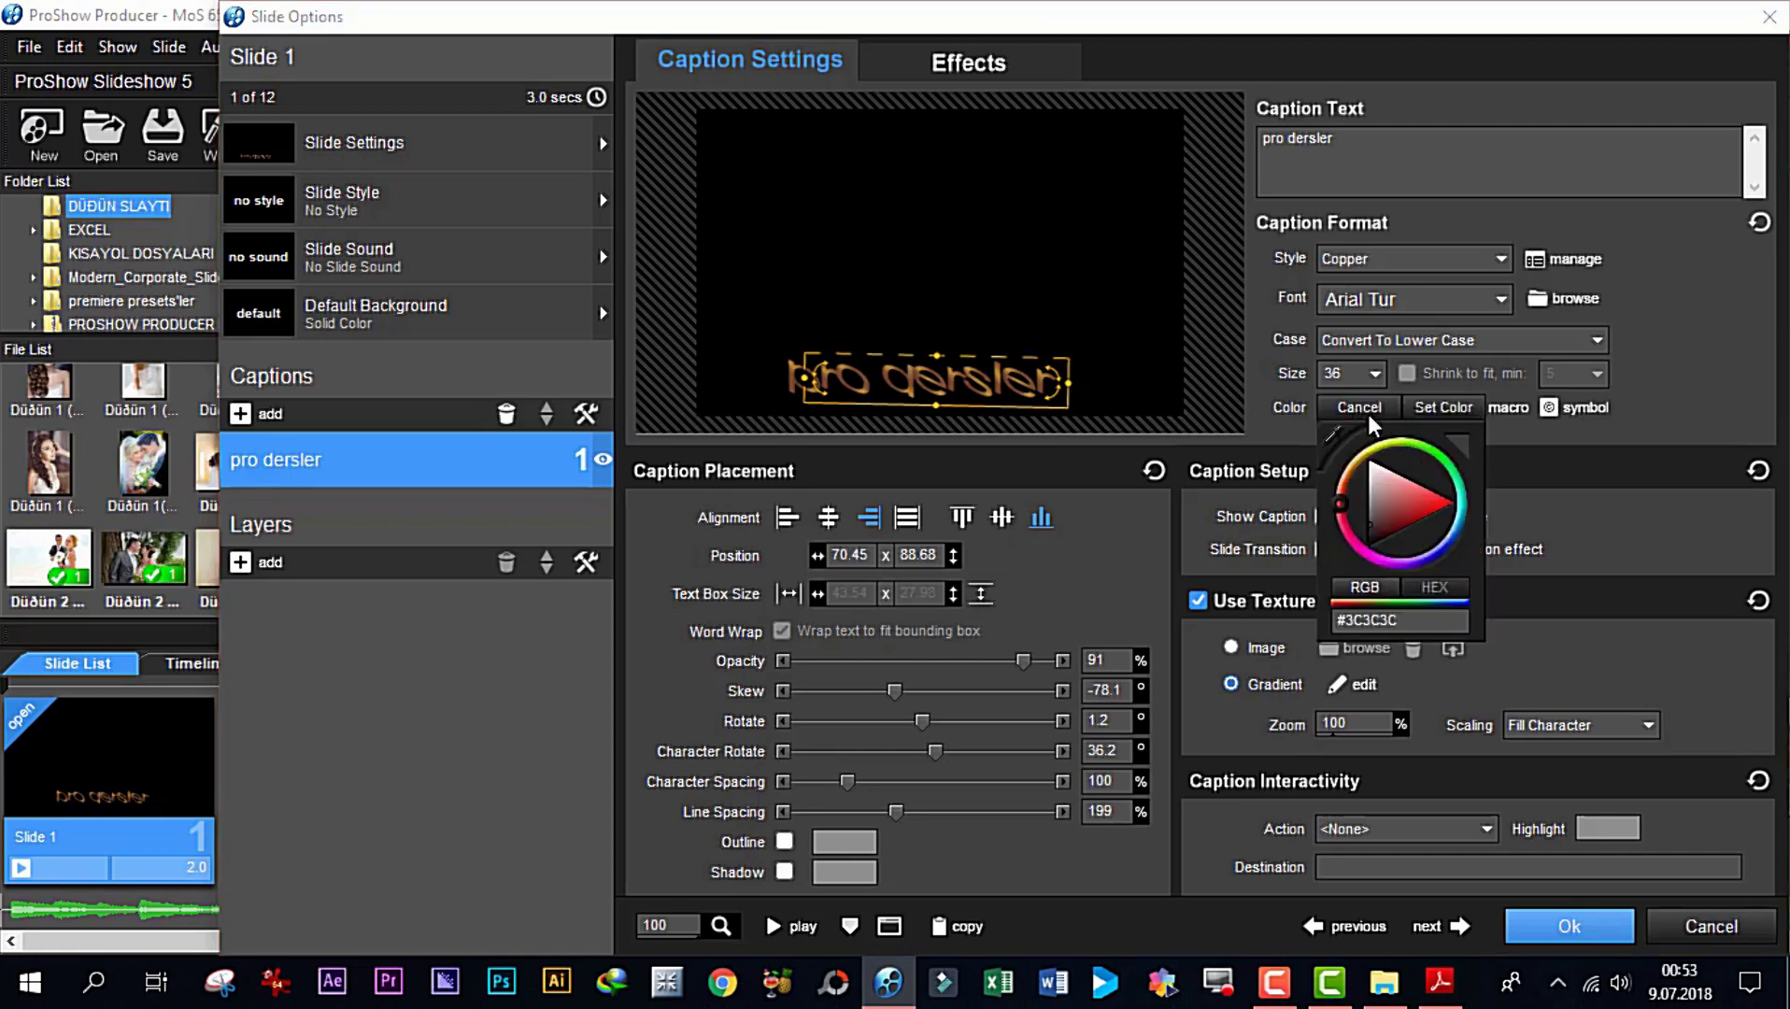
click(1370, 420)
click(1376, 422)
mouse_move(1346, 512)
mouse_down()
mouse_move(1397, 437)
mouse_move(1471, 504)
mouse_move(1373, 570)
mouse_move(1289, 450)
mouse_move(1404, 497)
mouse_move(1422, 482)
mouse_up()
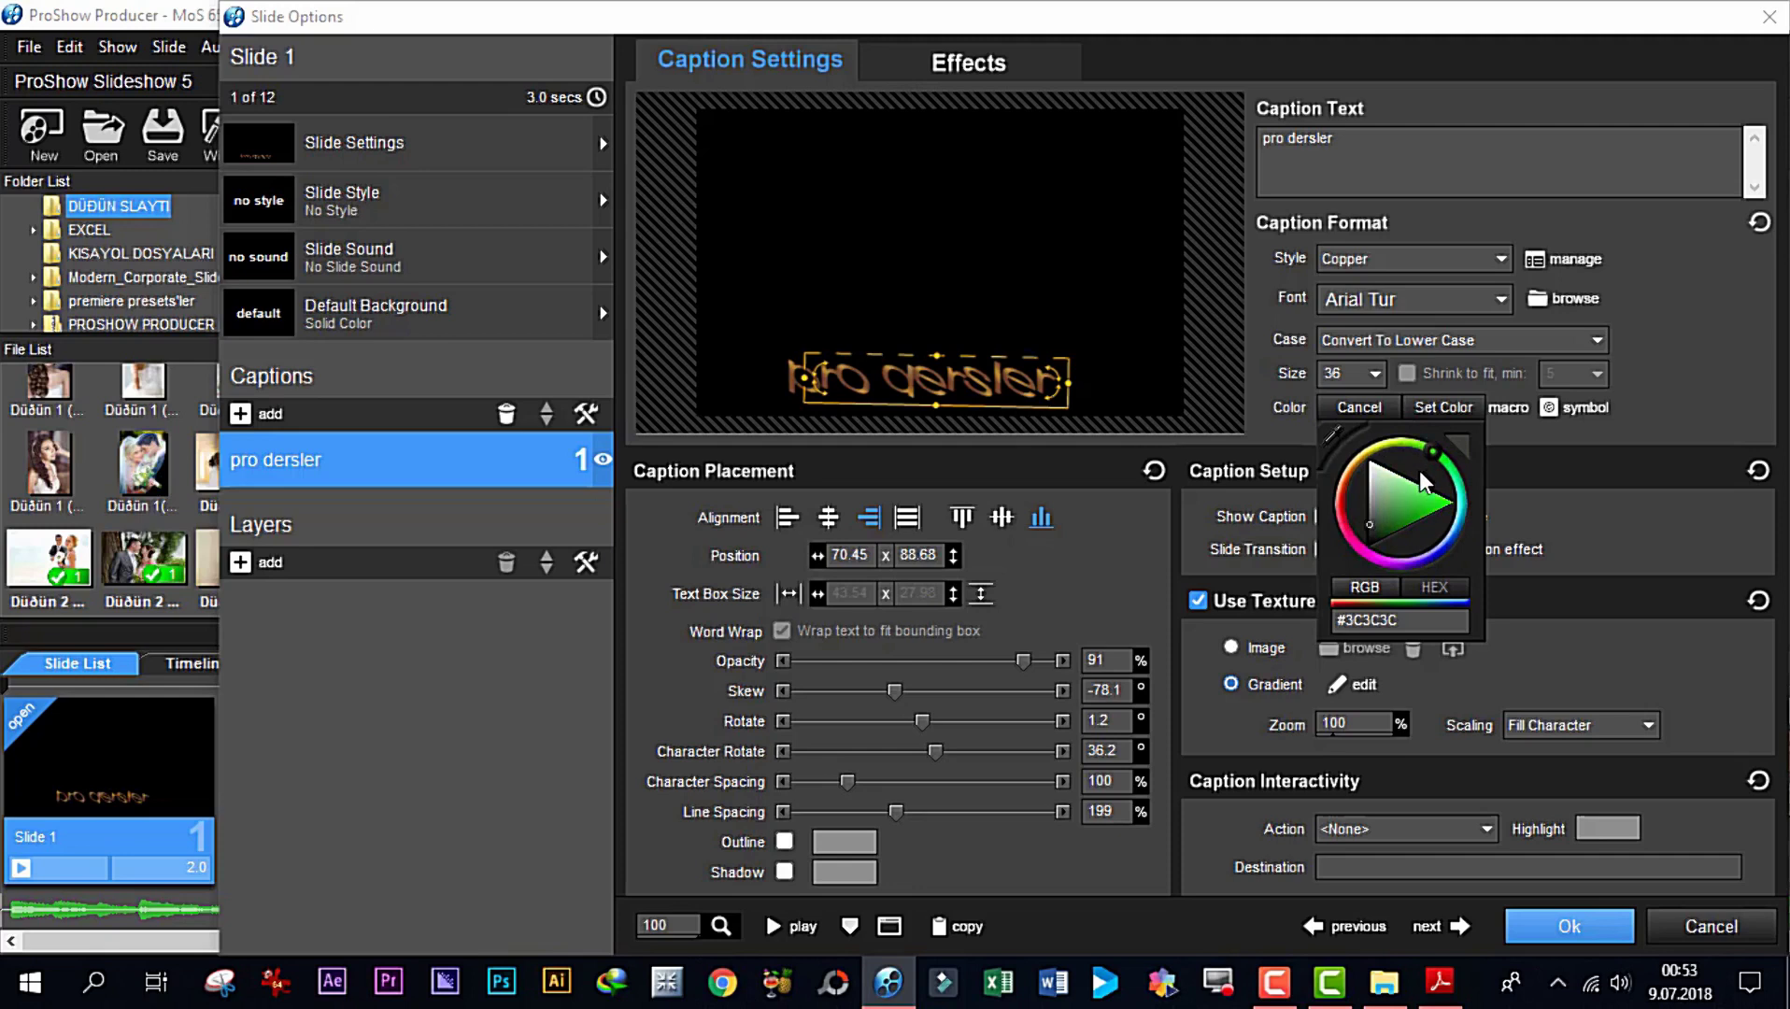
click(1334, 436)
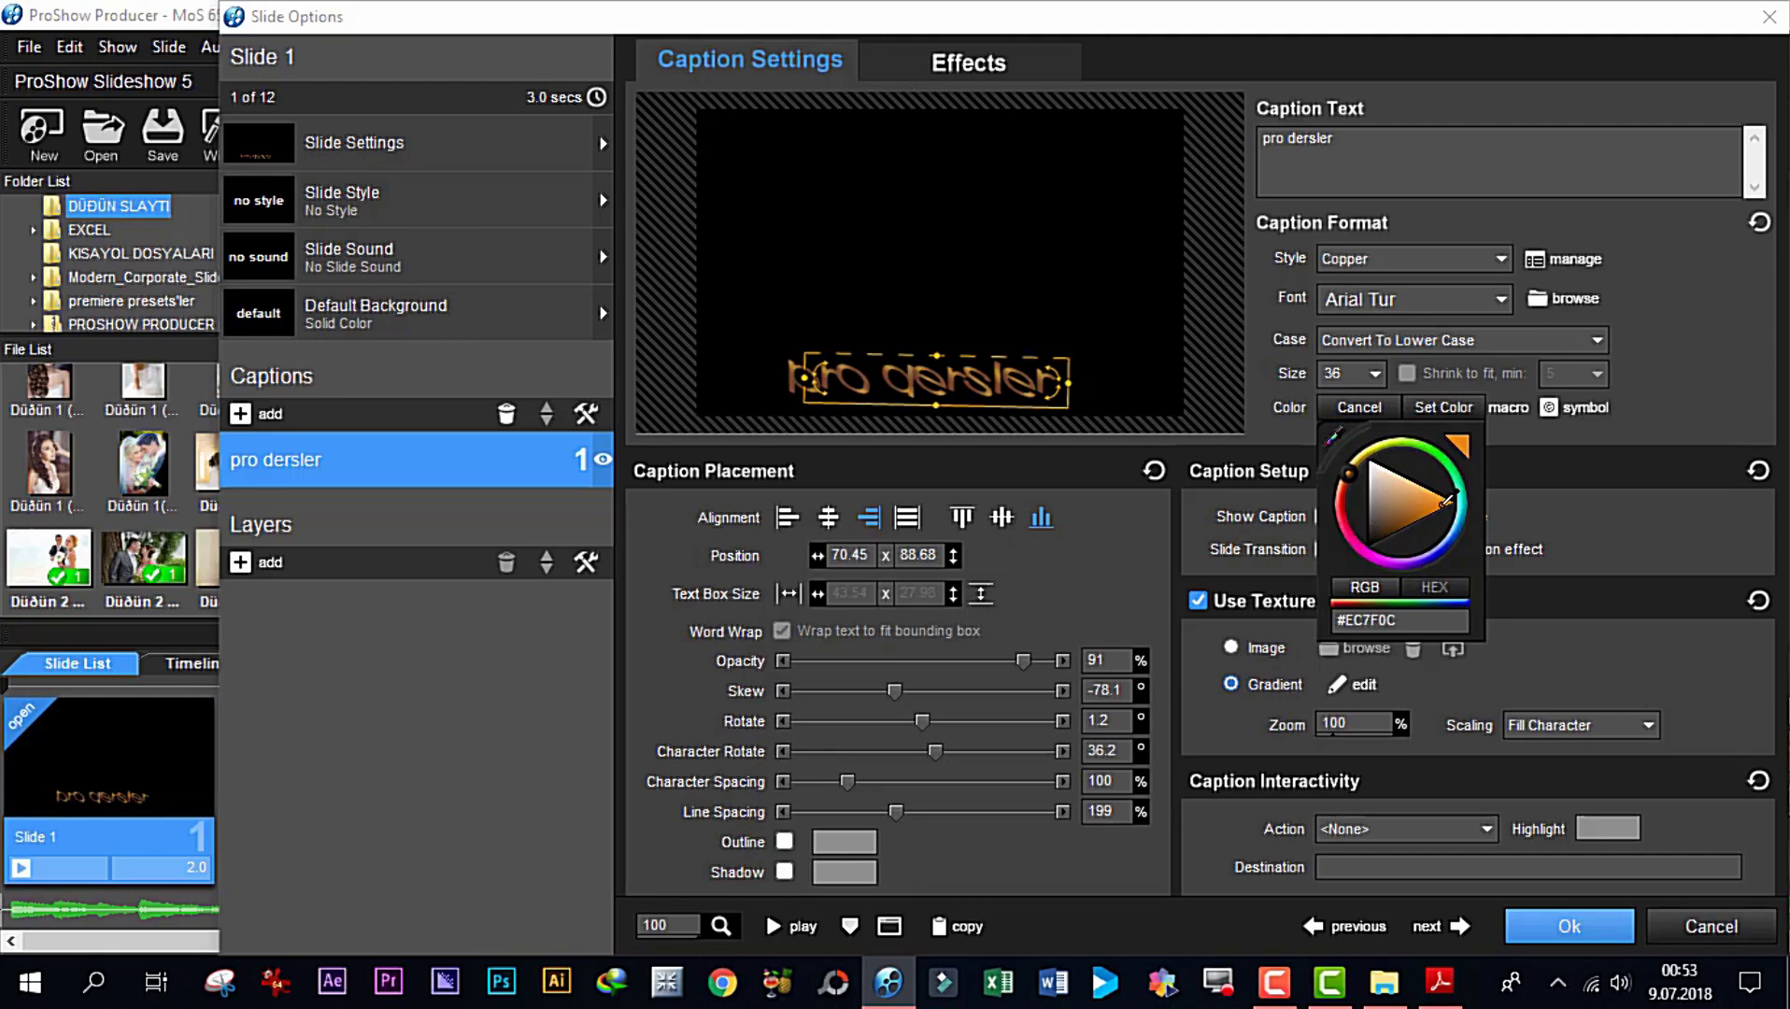
click(1339, 487)
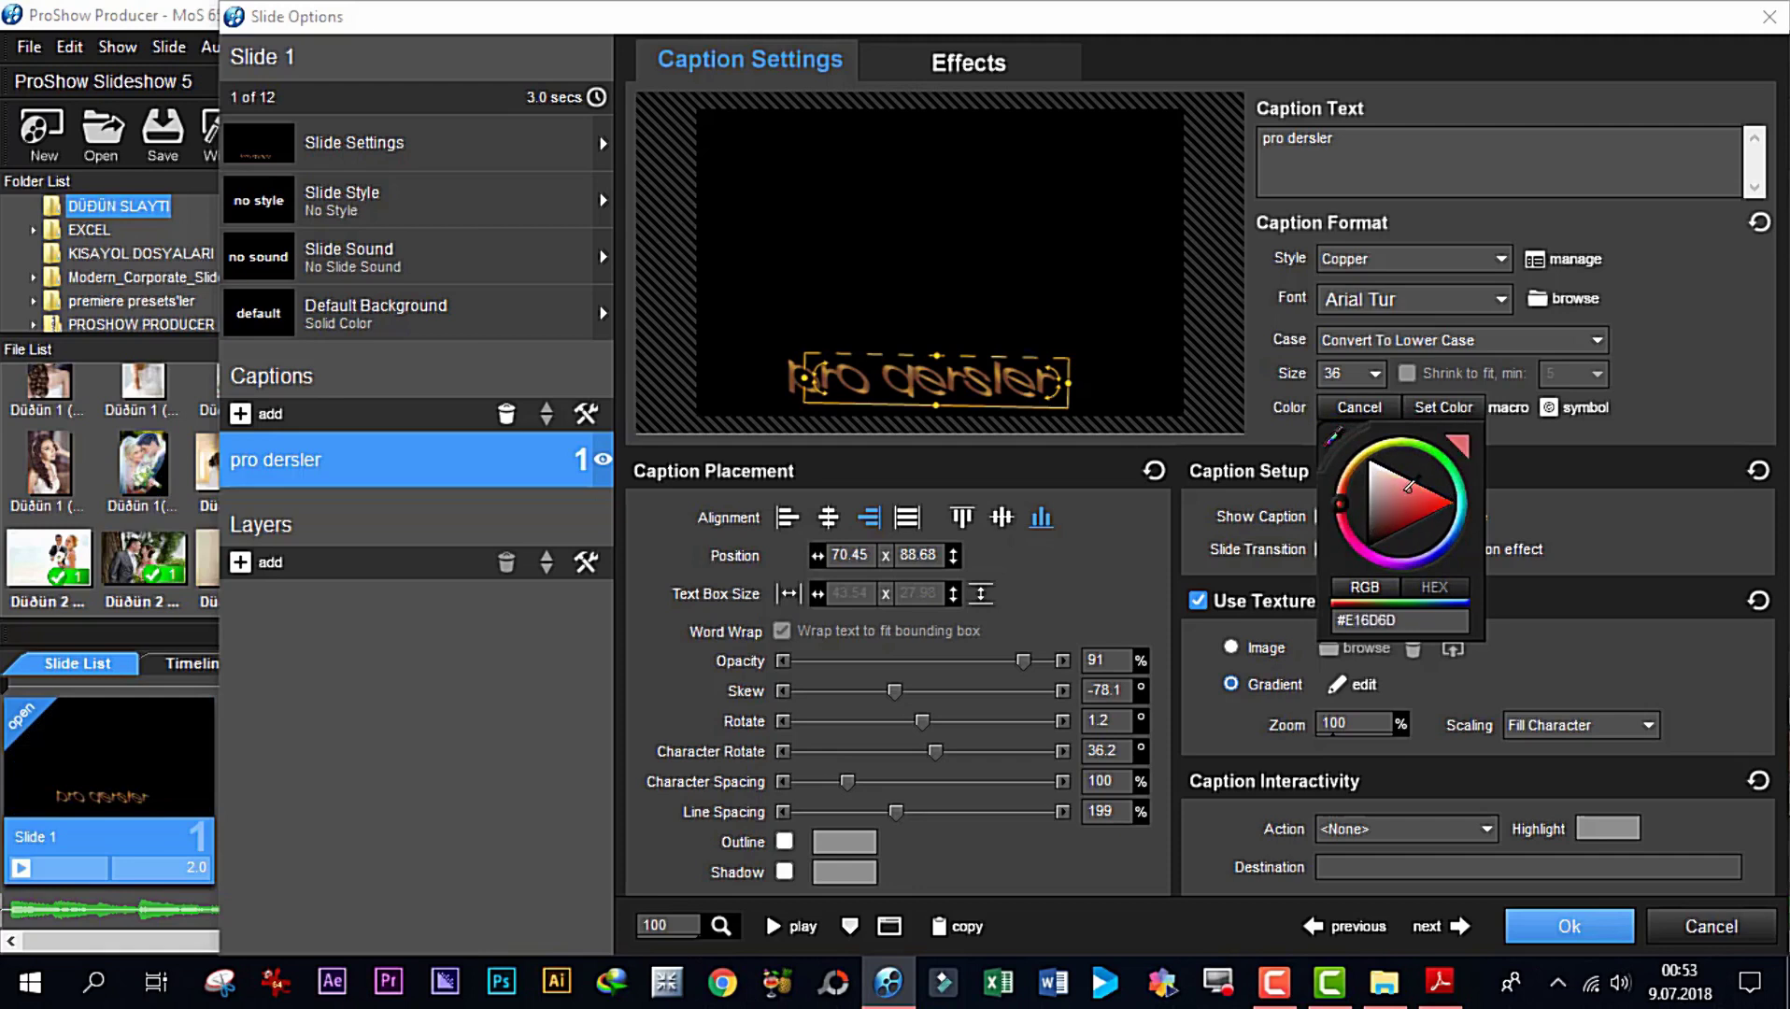
click(1422, 512)
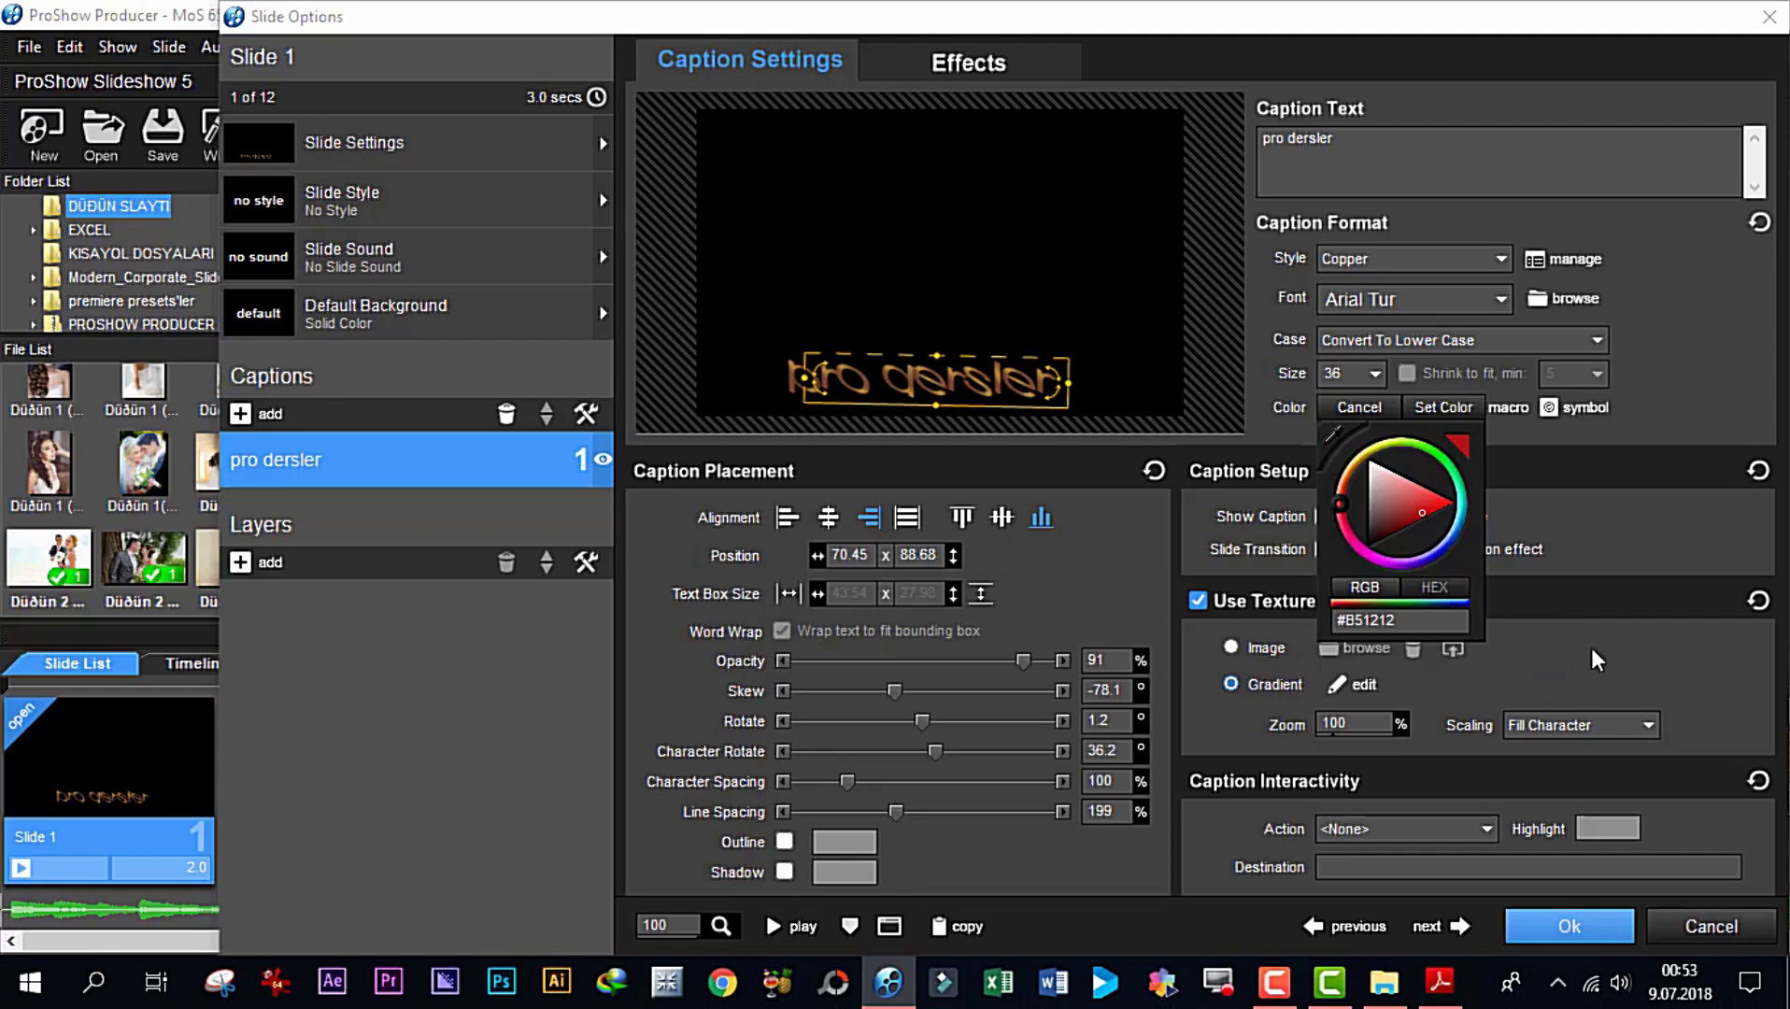
click(1439, 408)
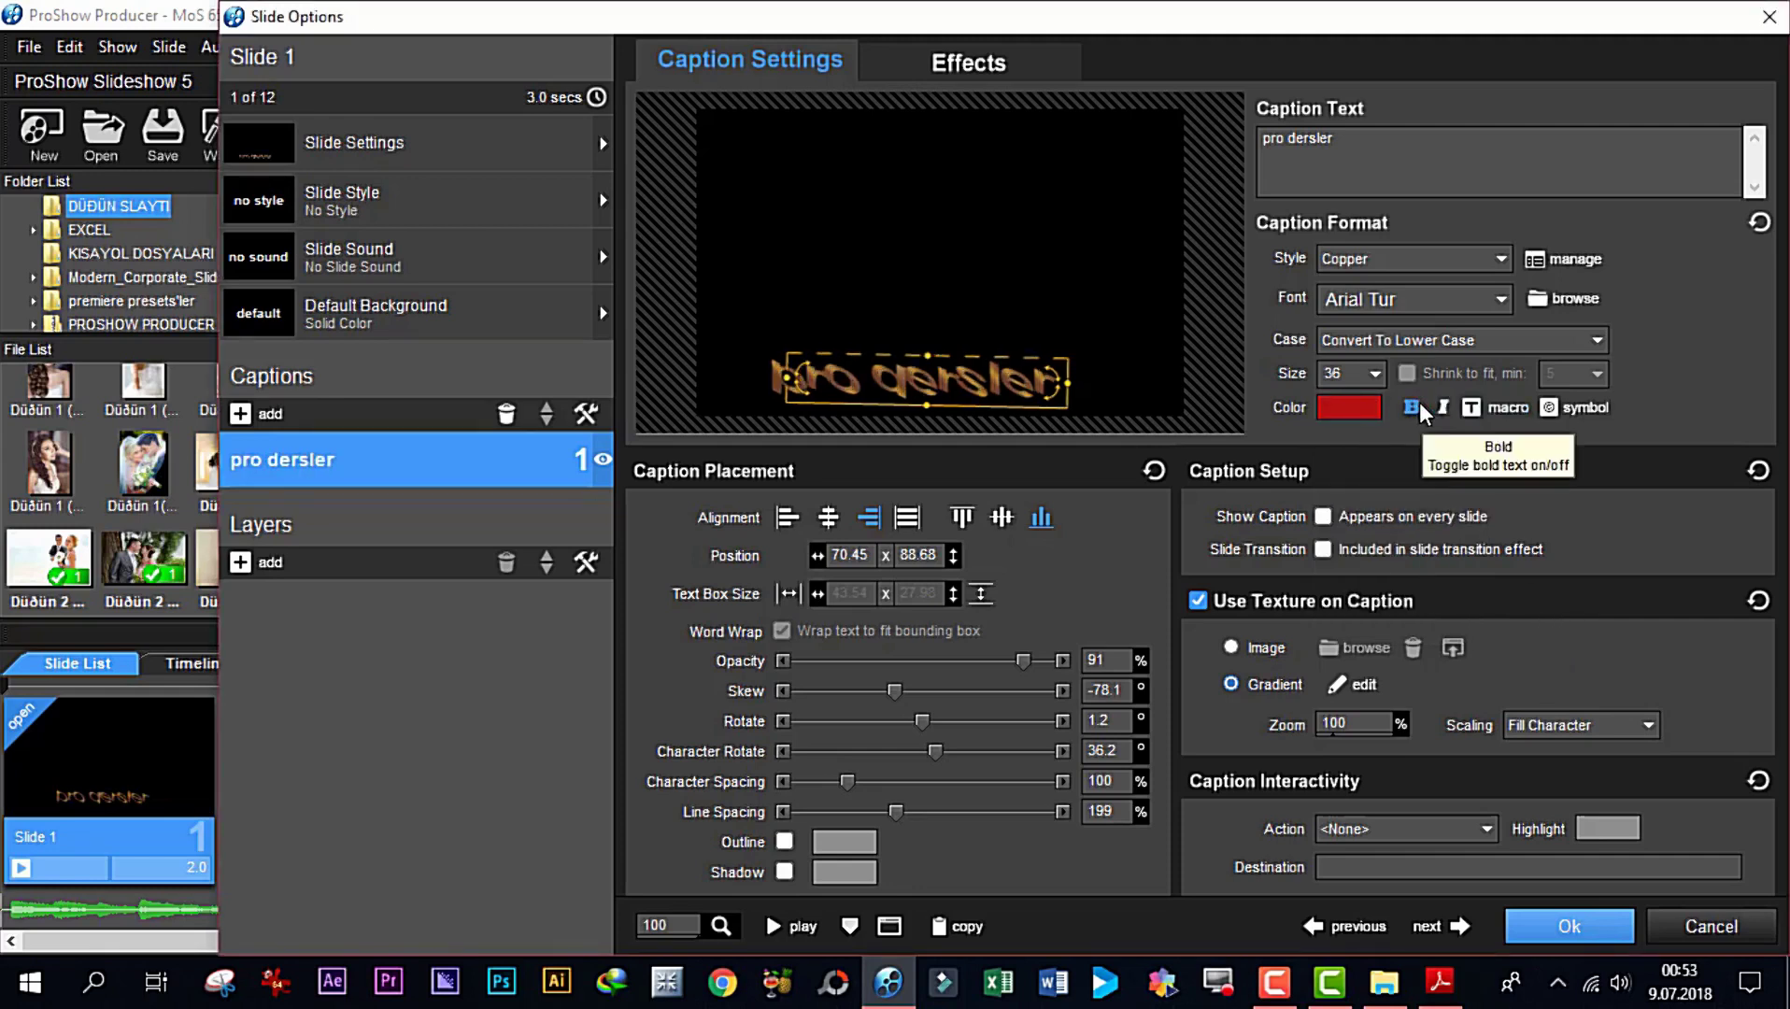
Make the caption italic and view the predefined caption macros without inserting any
click(1444, 407)
click(1504, 411)
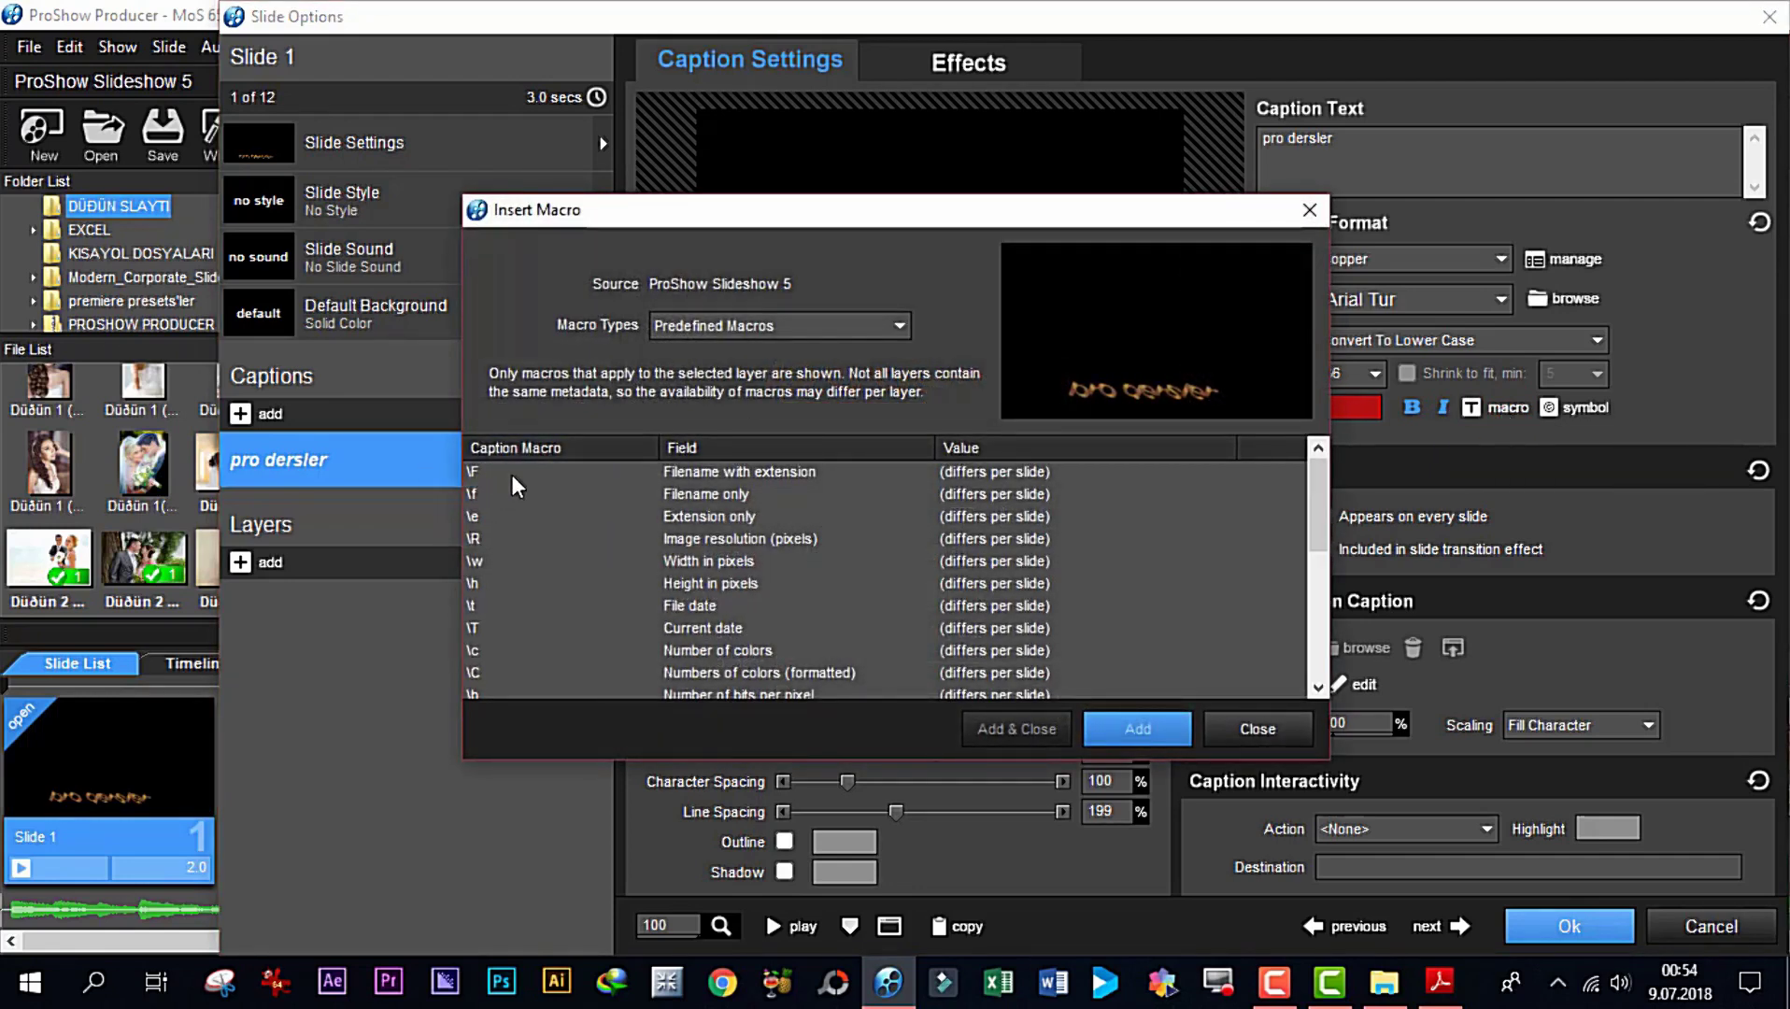
click(1258, 729)
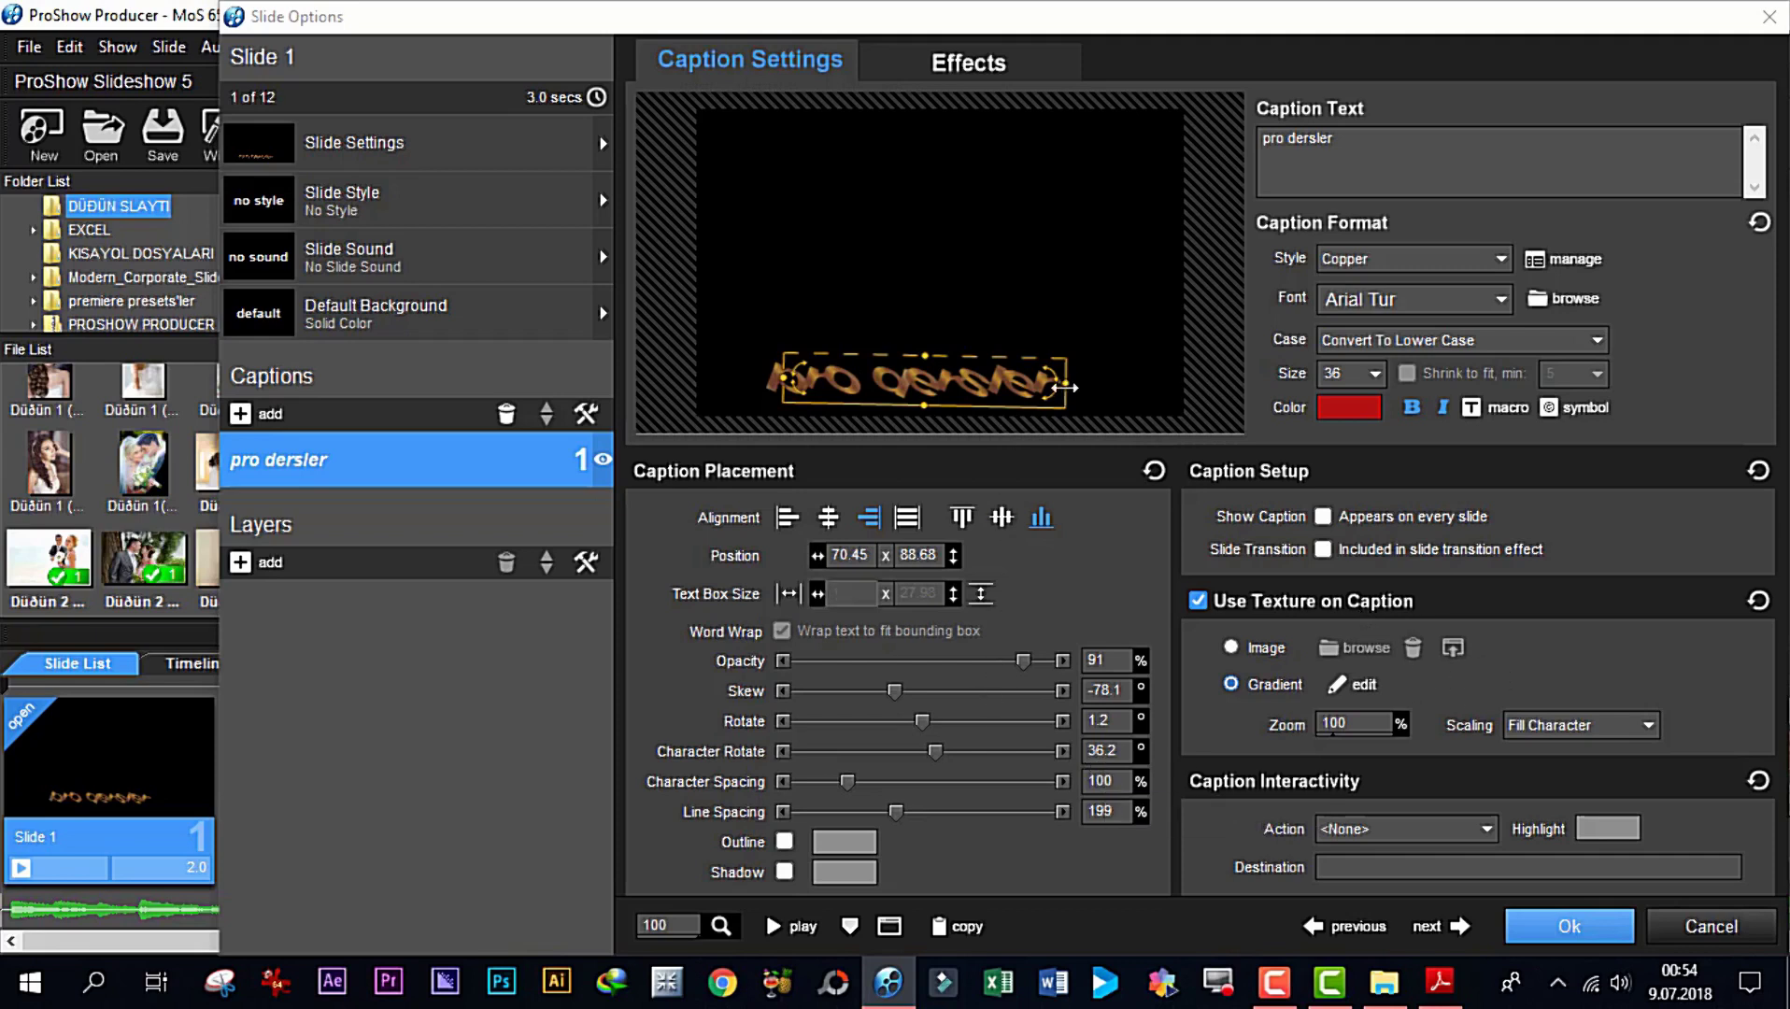
Enlarge the caption to about size 47, move it higher on the slide, and set its opacity to 100%
drag(1065, 388, 1006, 320)
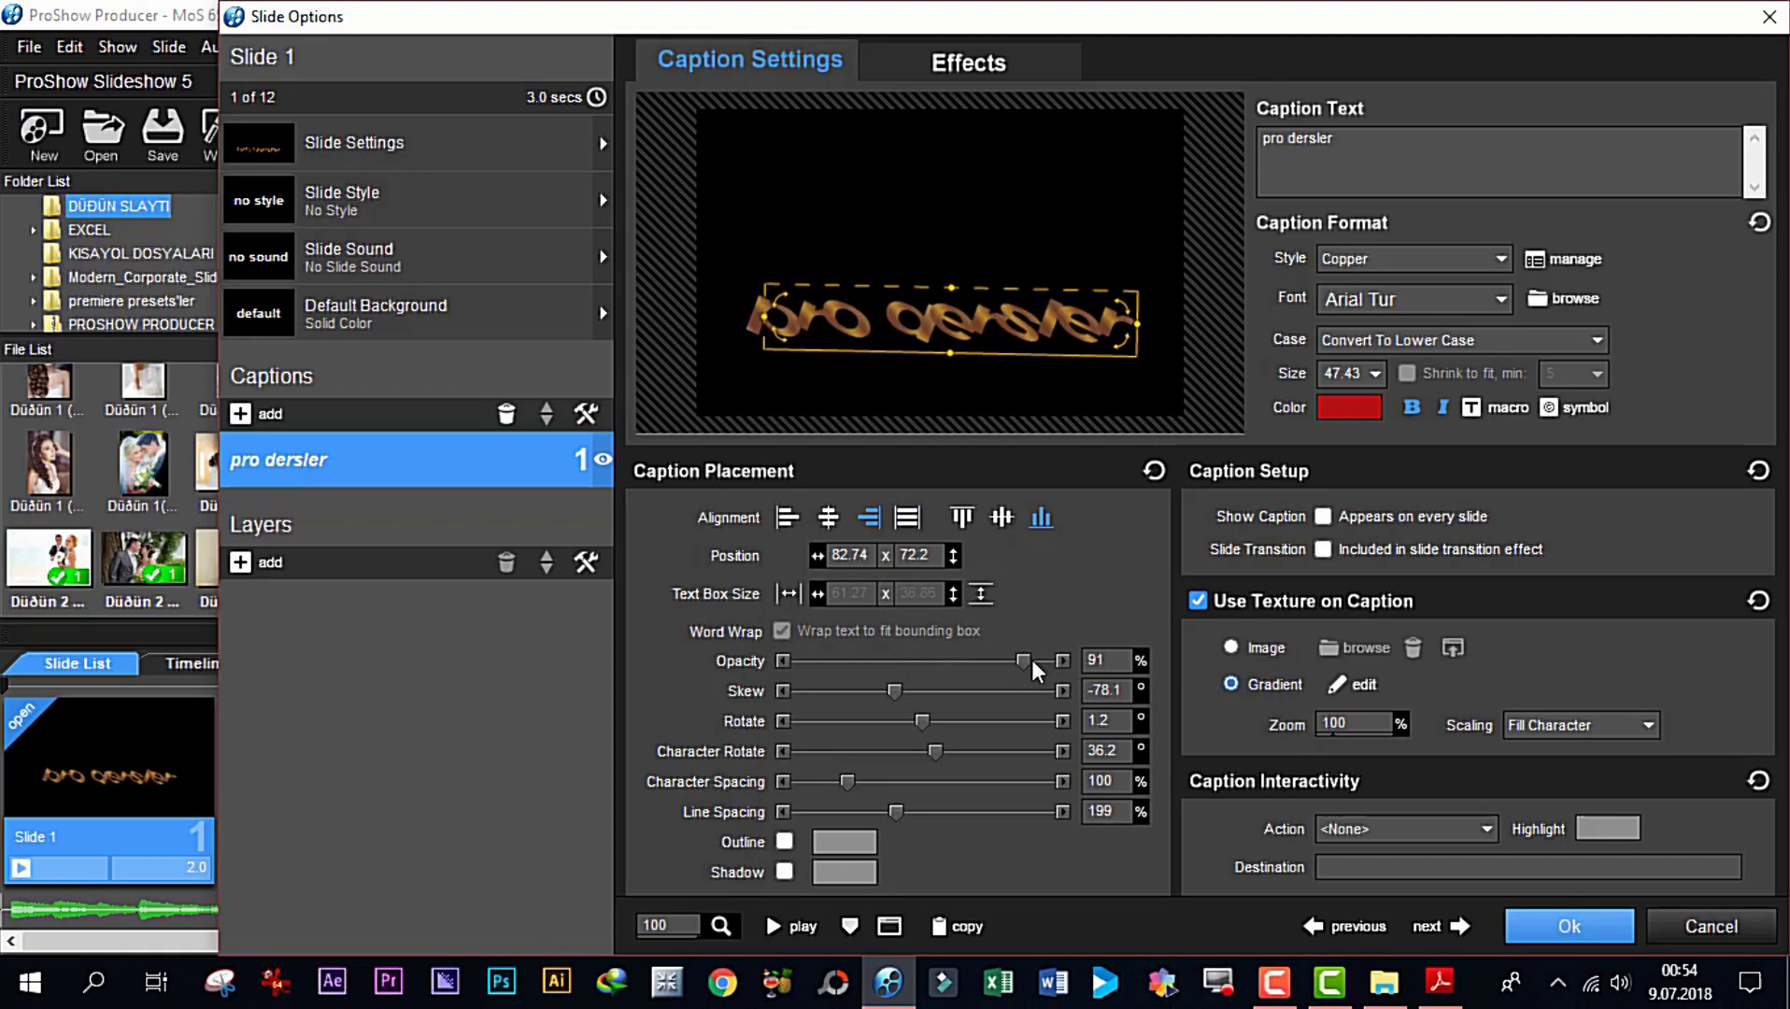
drag(1024, 660, 1062, 674)
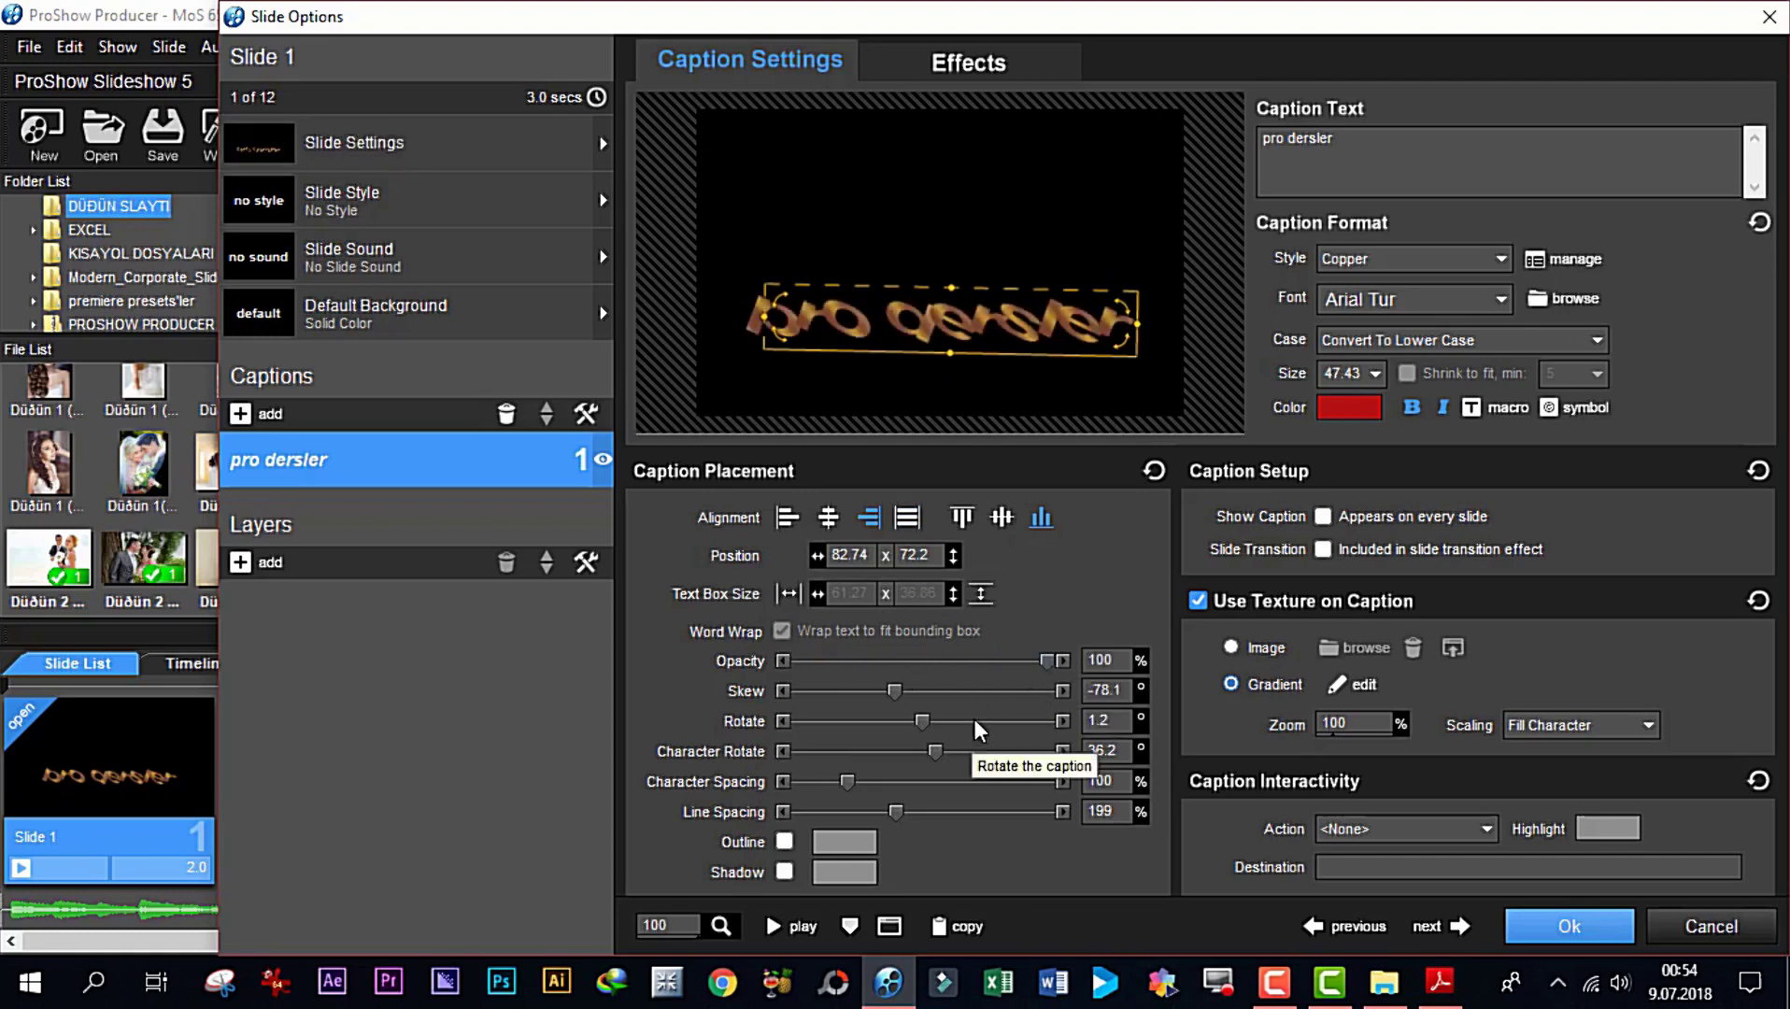
Set the caption's skew to -139°, rotation to 1.9°, character rotation to 43.8°, character spacing to 104% and line spacing to 188.5%
drag(897, 703, 921, 735)
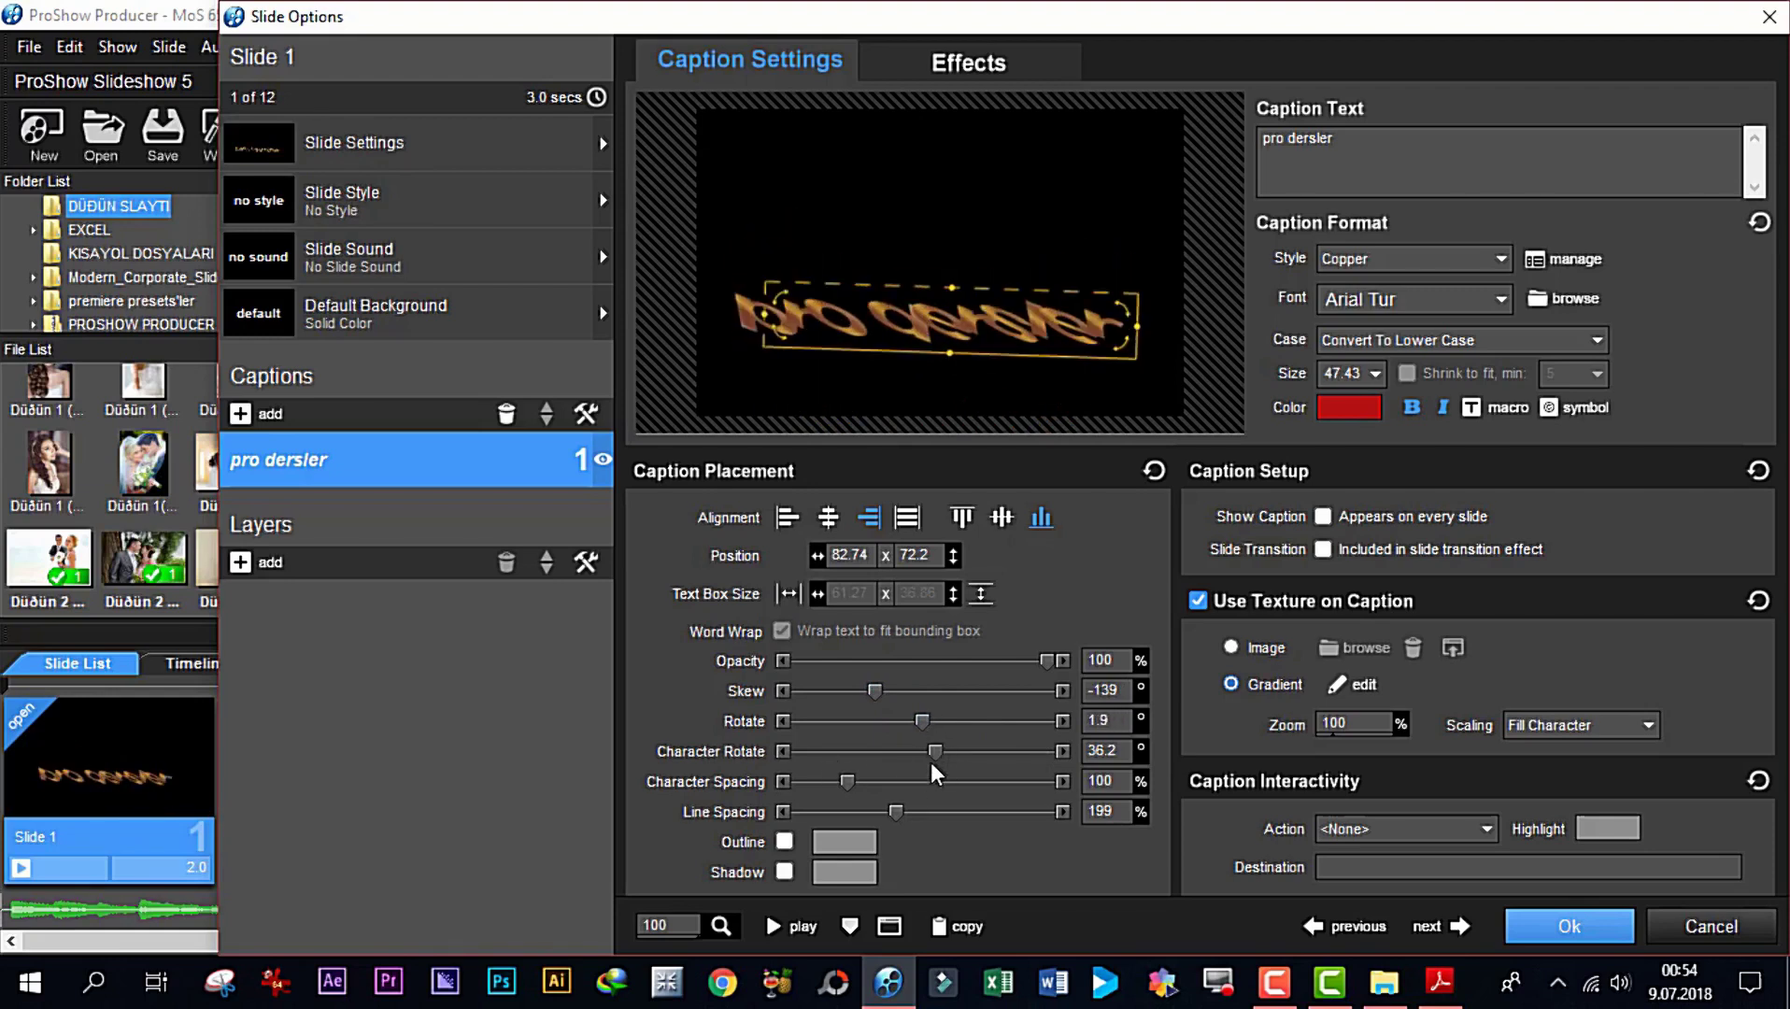
drag(930, 759, 964, 834)
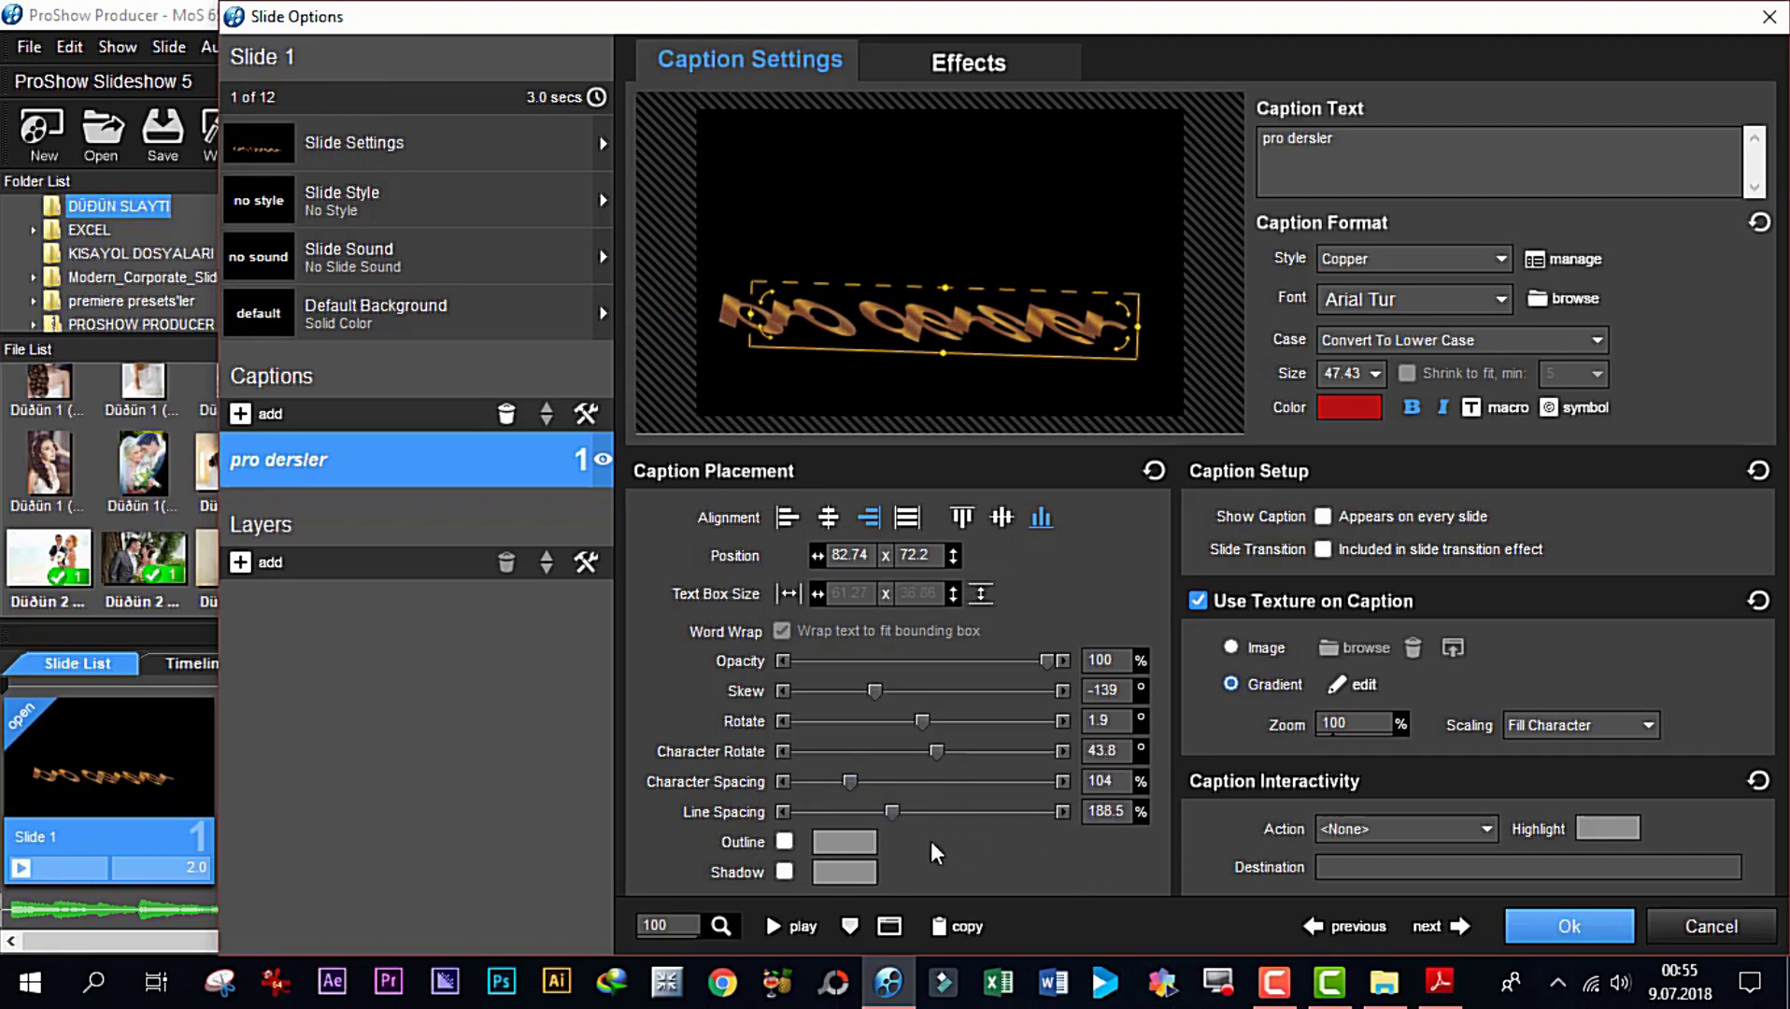
Turn on the caption's shadow, try a green hue for it, and apply white (#FFFFFF) as the shadow colour
click(783, 873)
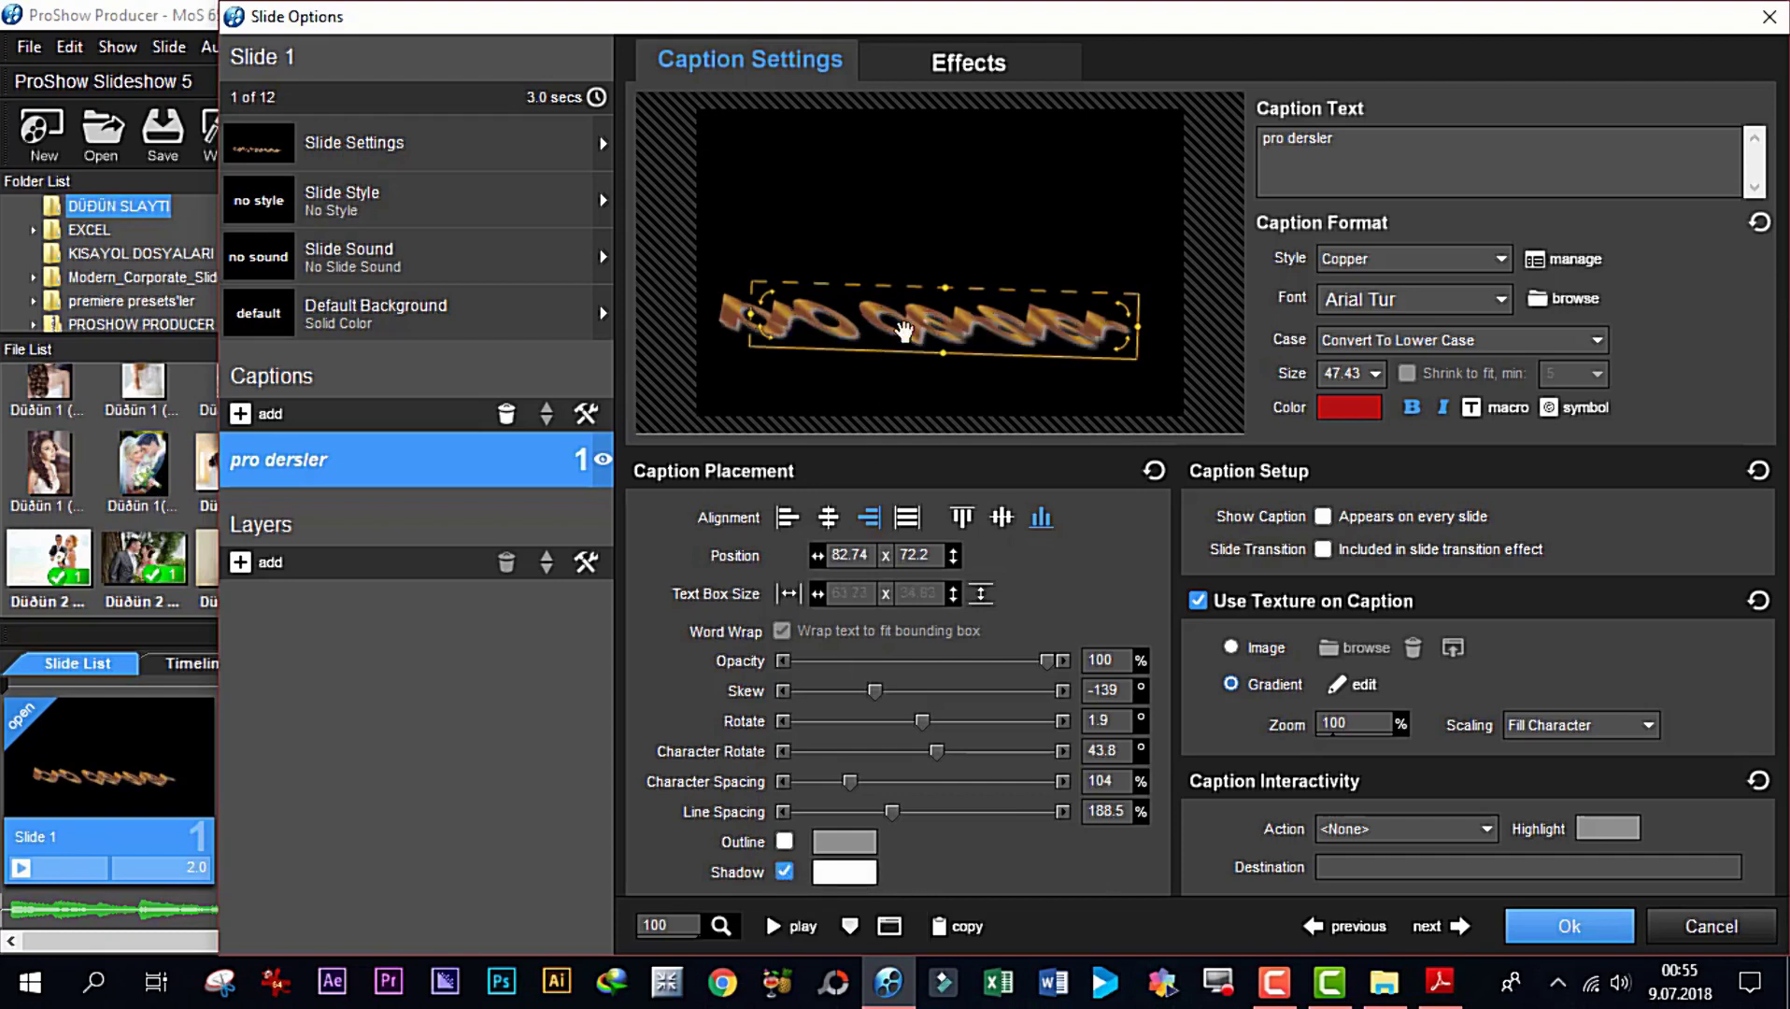
click(839, 878)
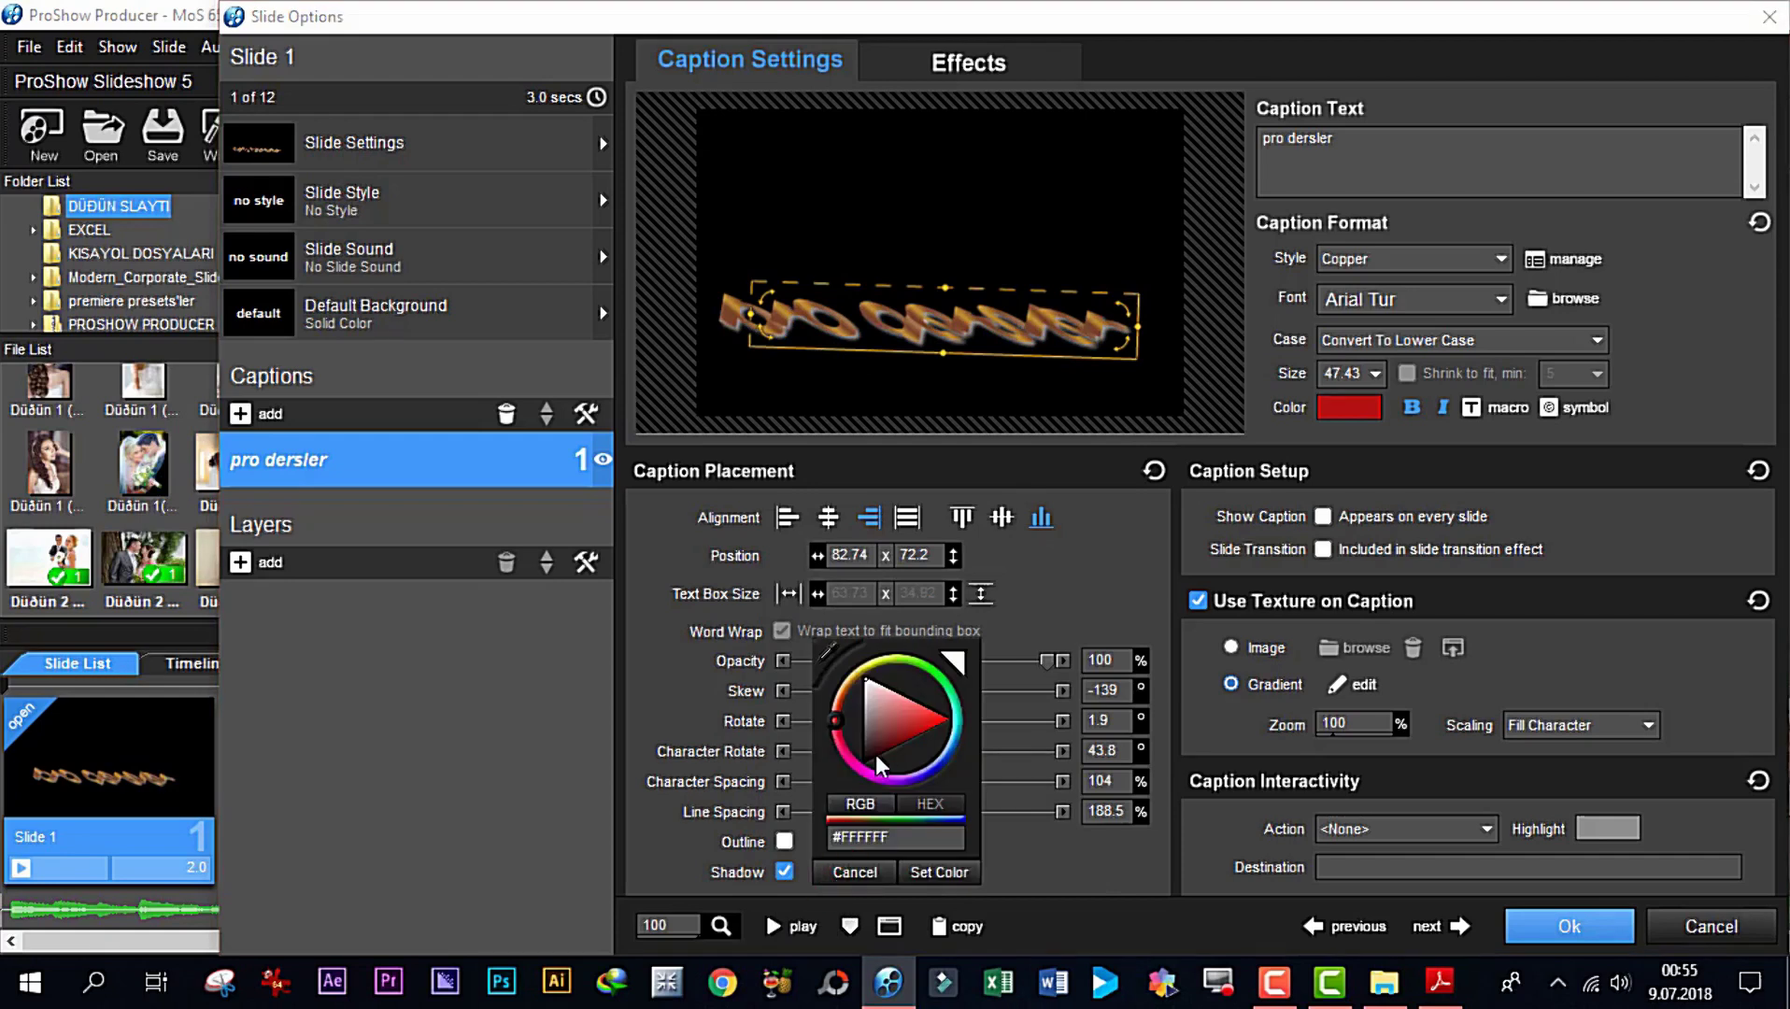
click(872, 666)
drag(919, 676, 942, 680)
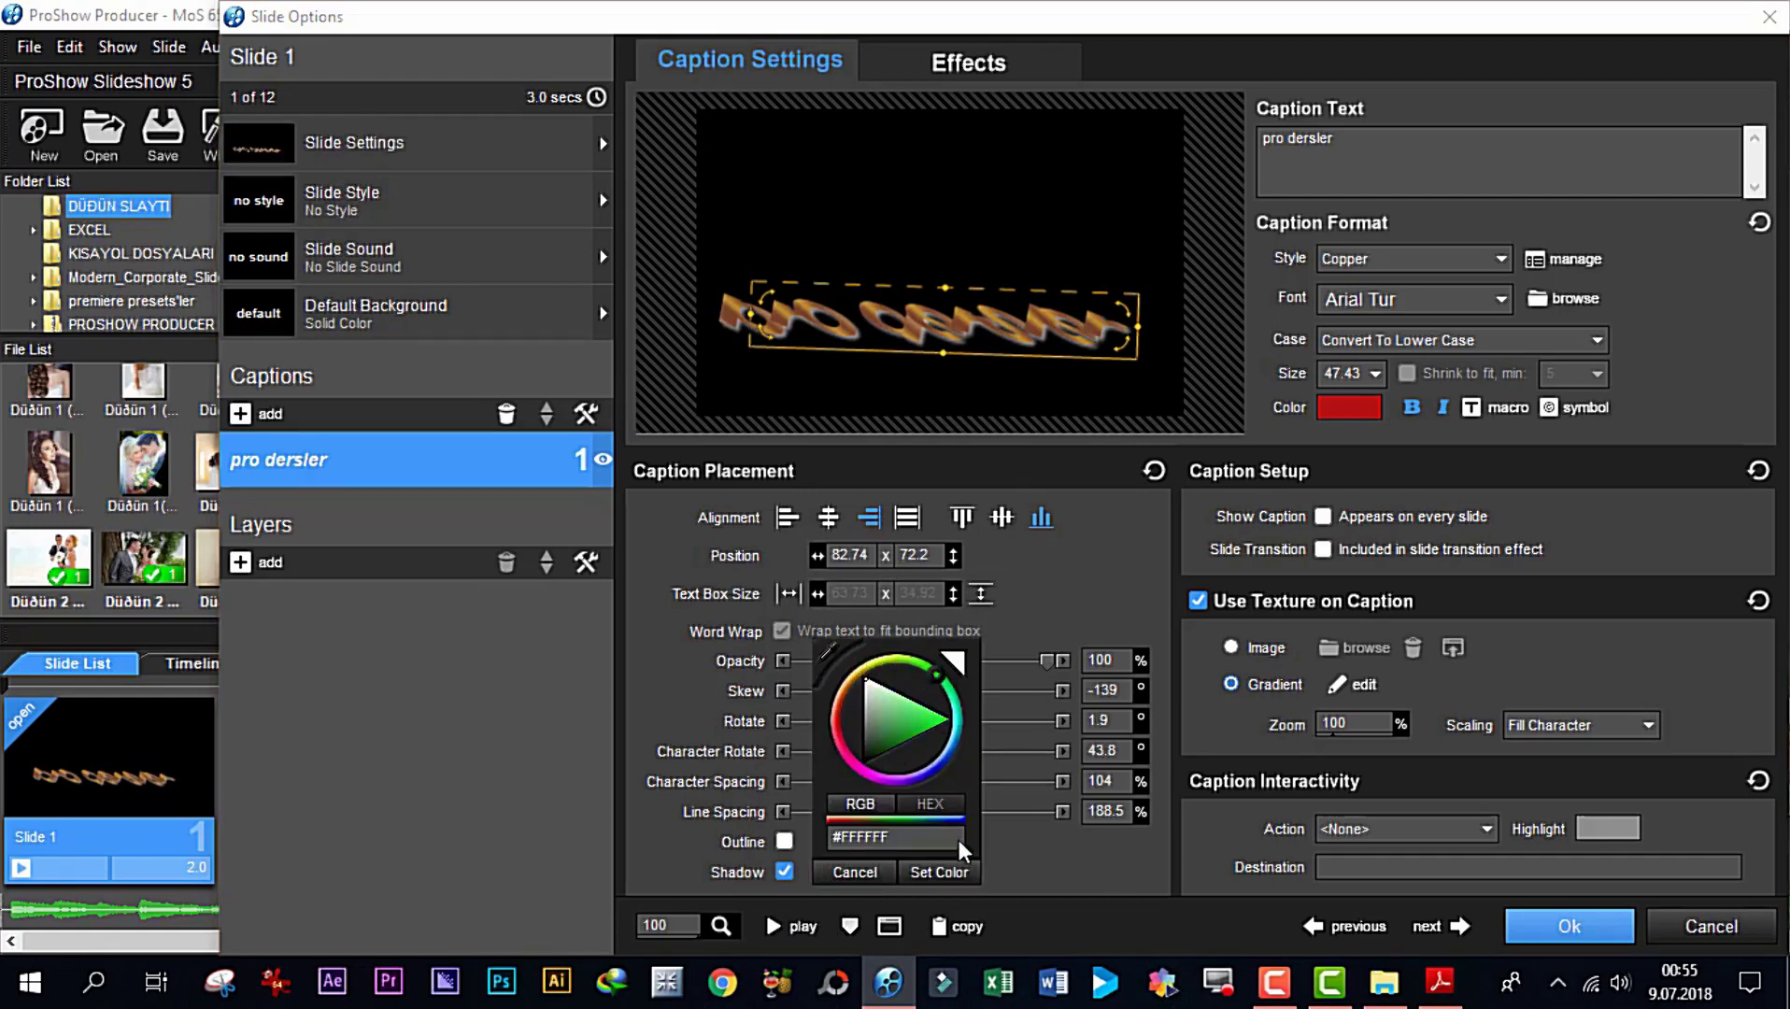
click(955, 875)
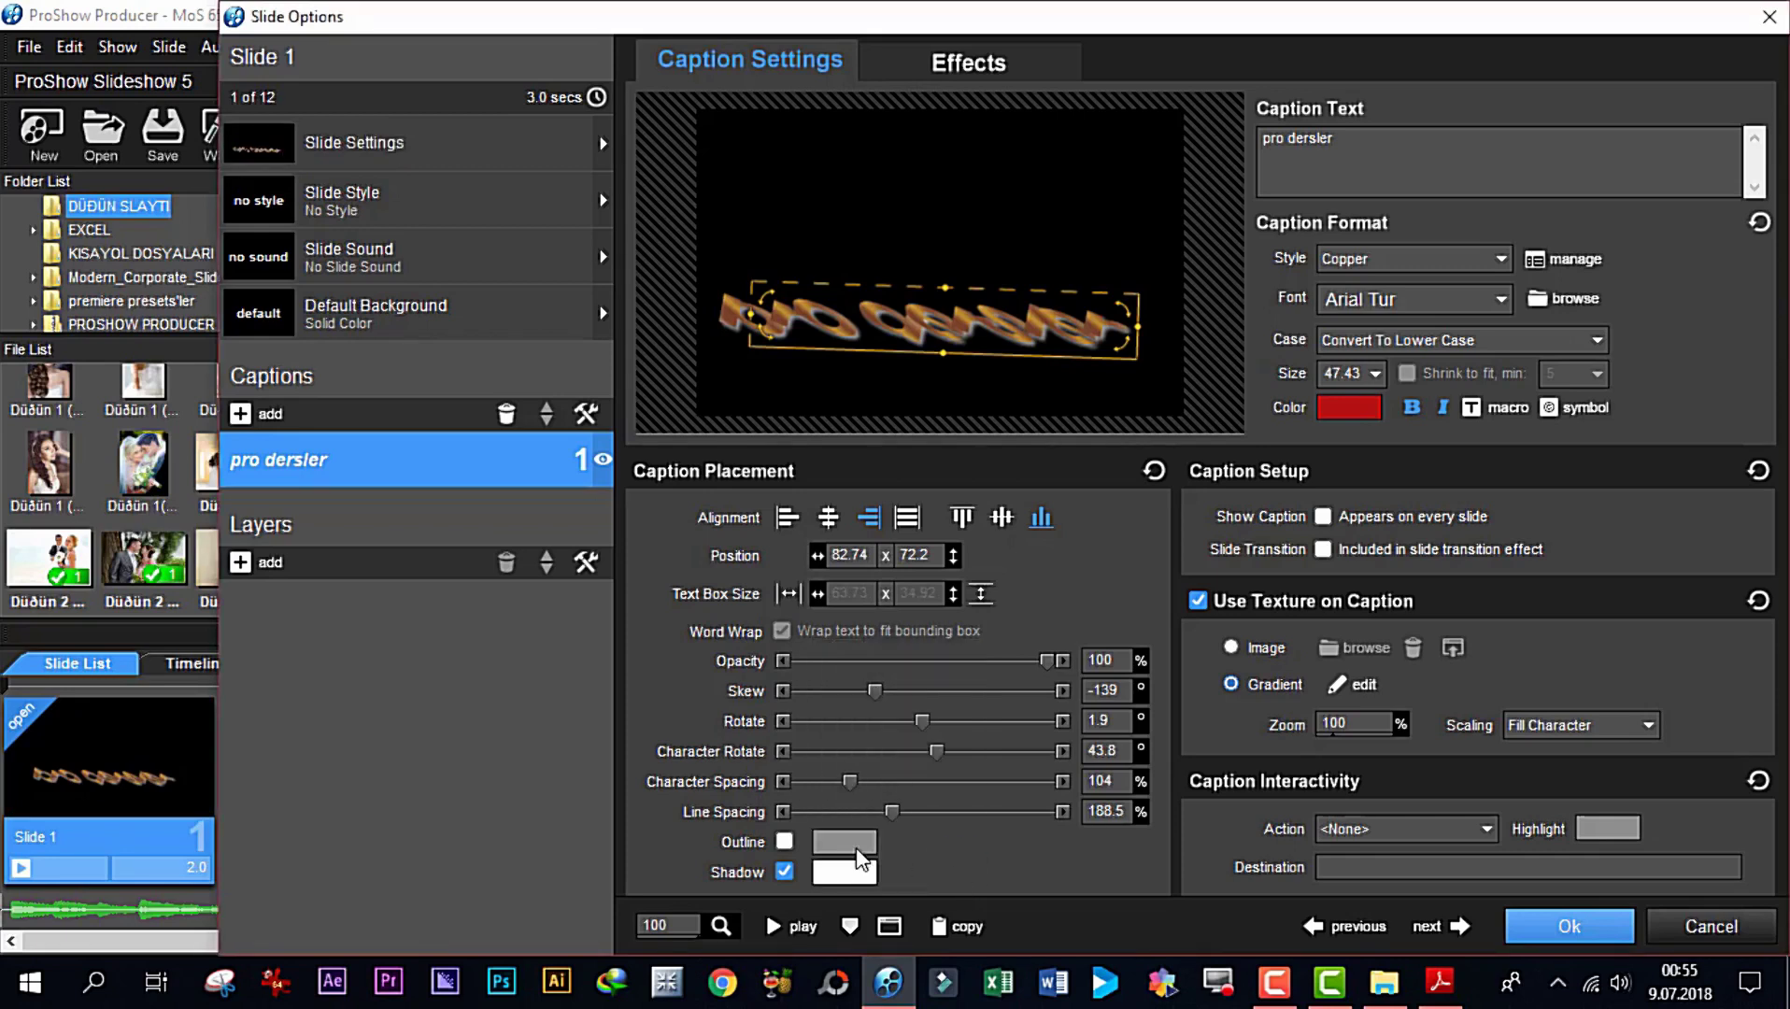
Turn on the caption's outline in black (#000000), try a cyan hue for it, and apply the slide changes
click(785, 842)
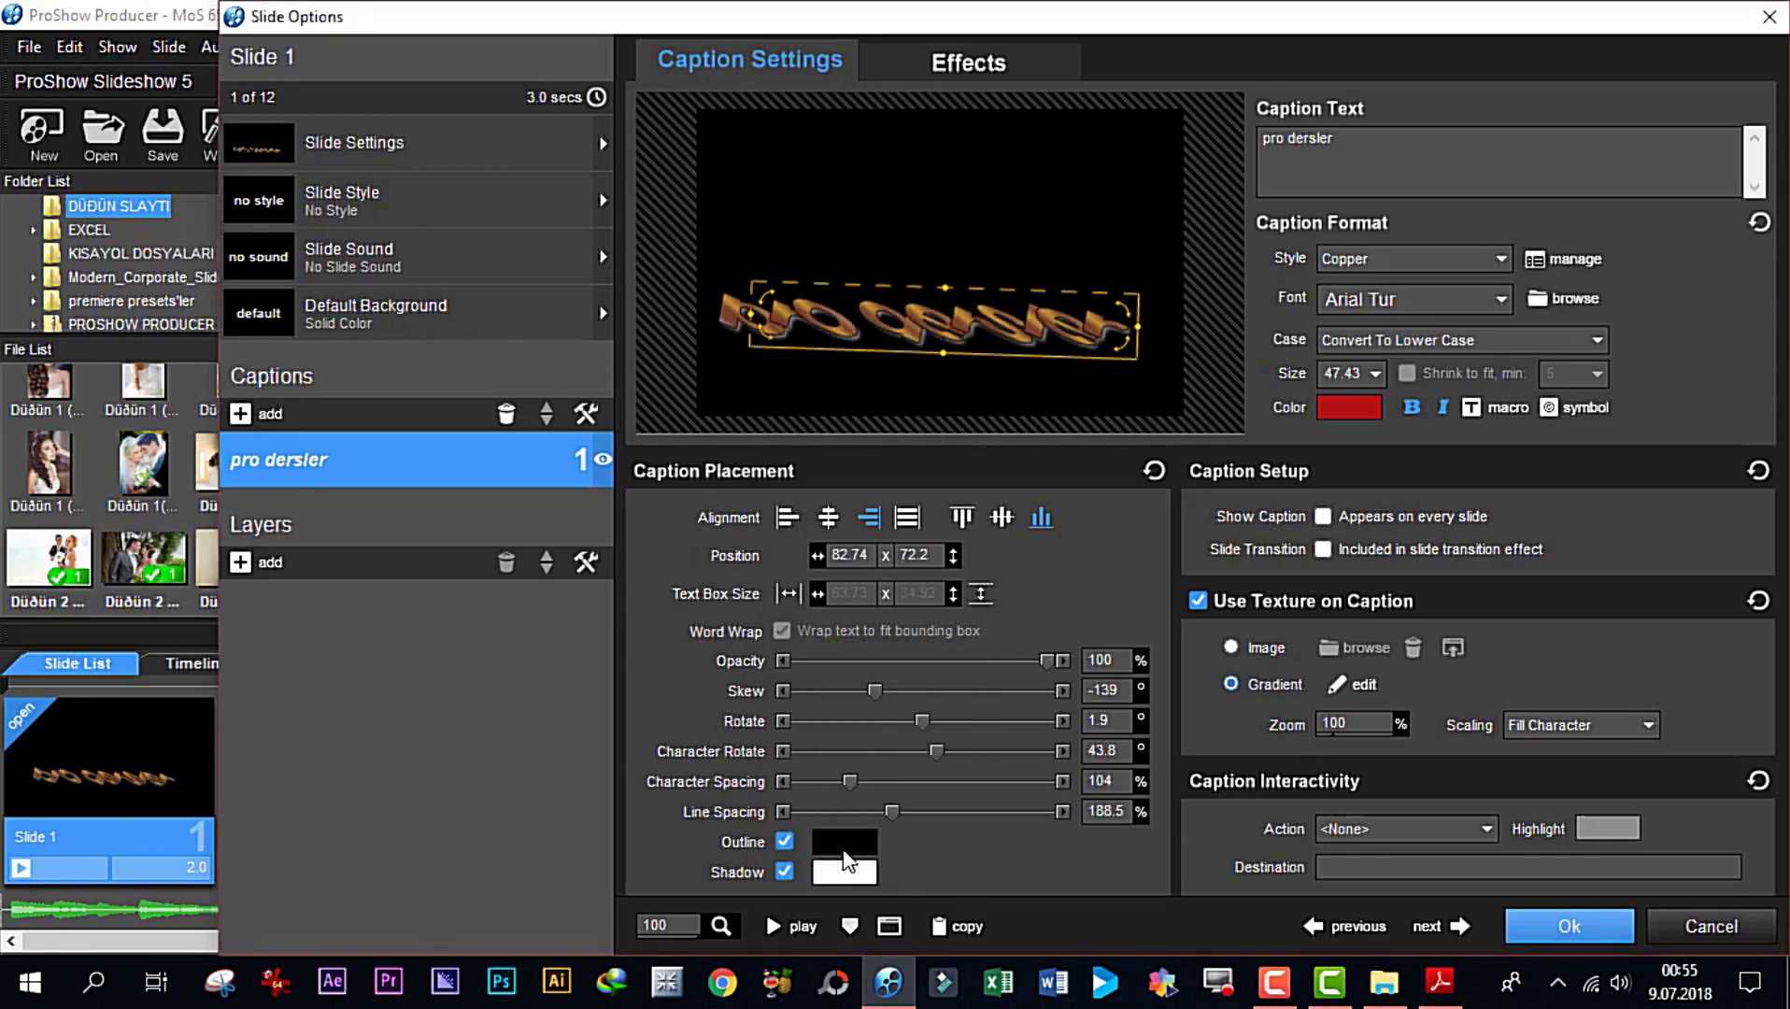
click(845, 842)
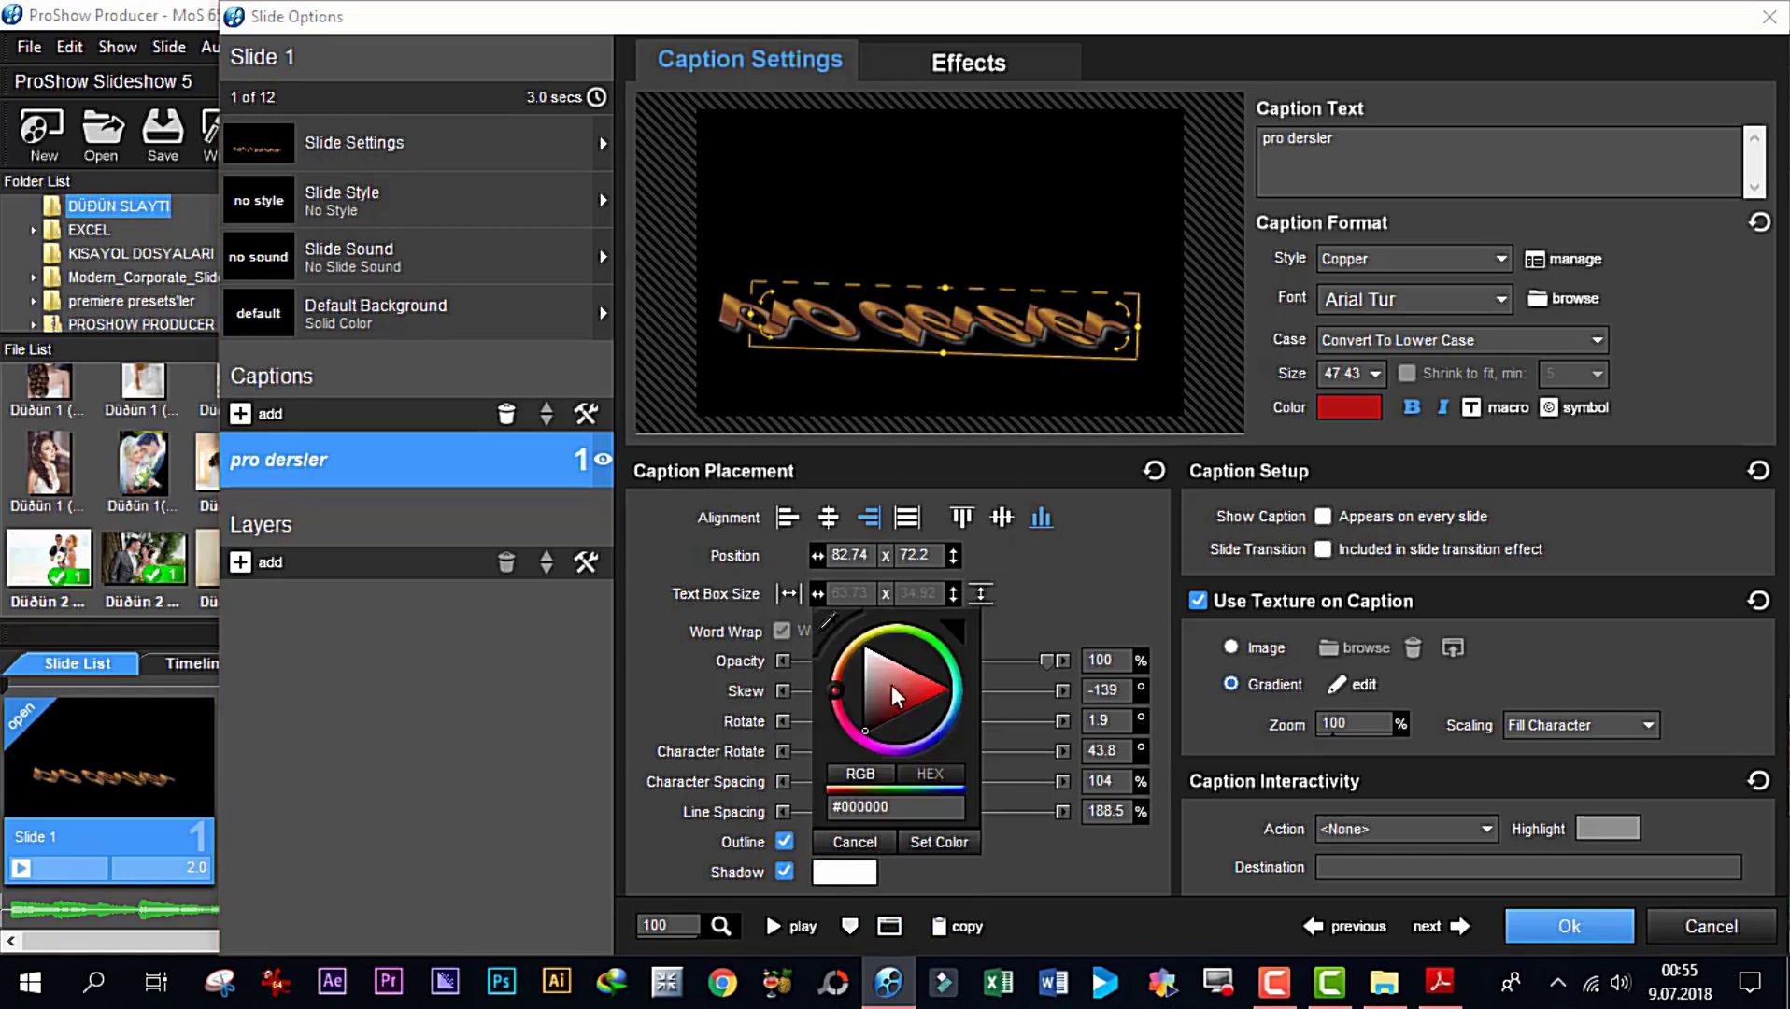
click(957, 691)
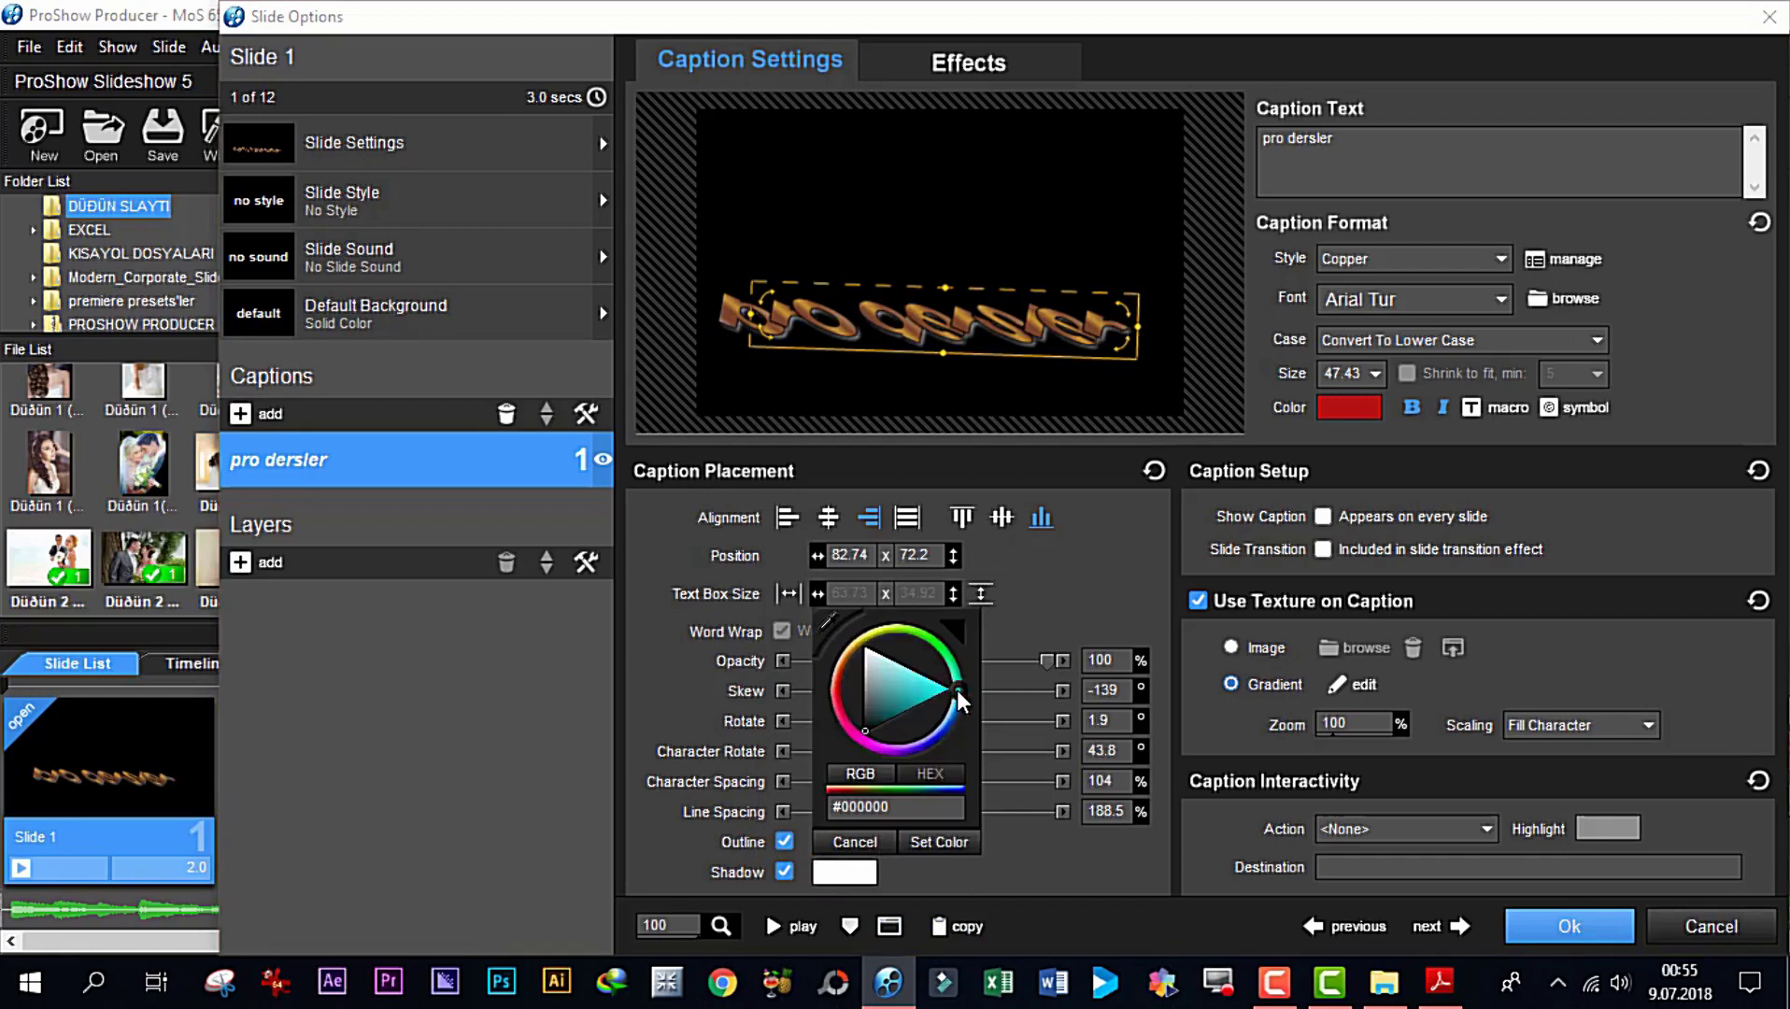
click(1558, 927)
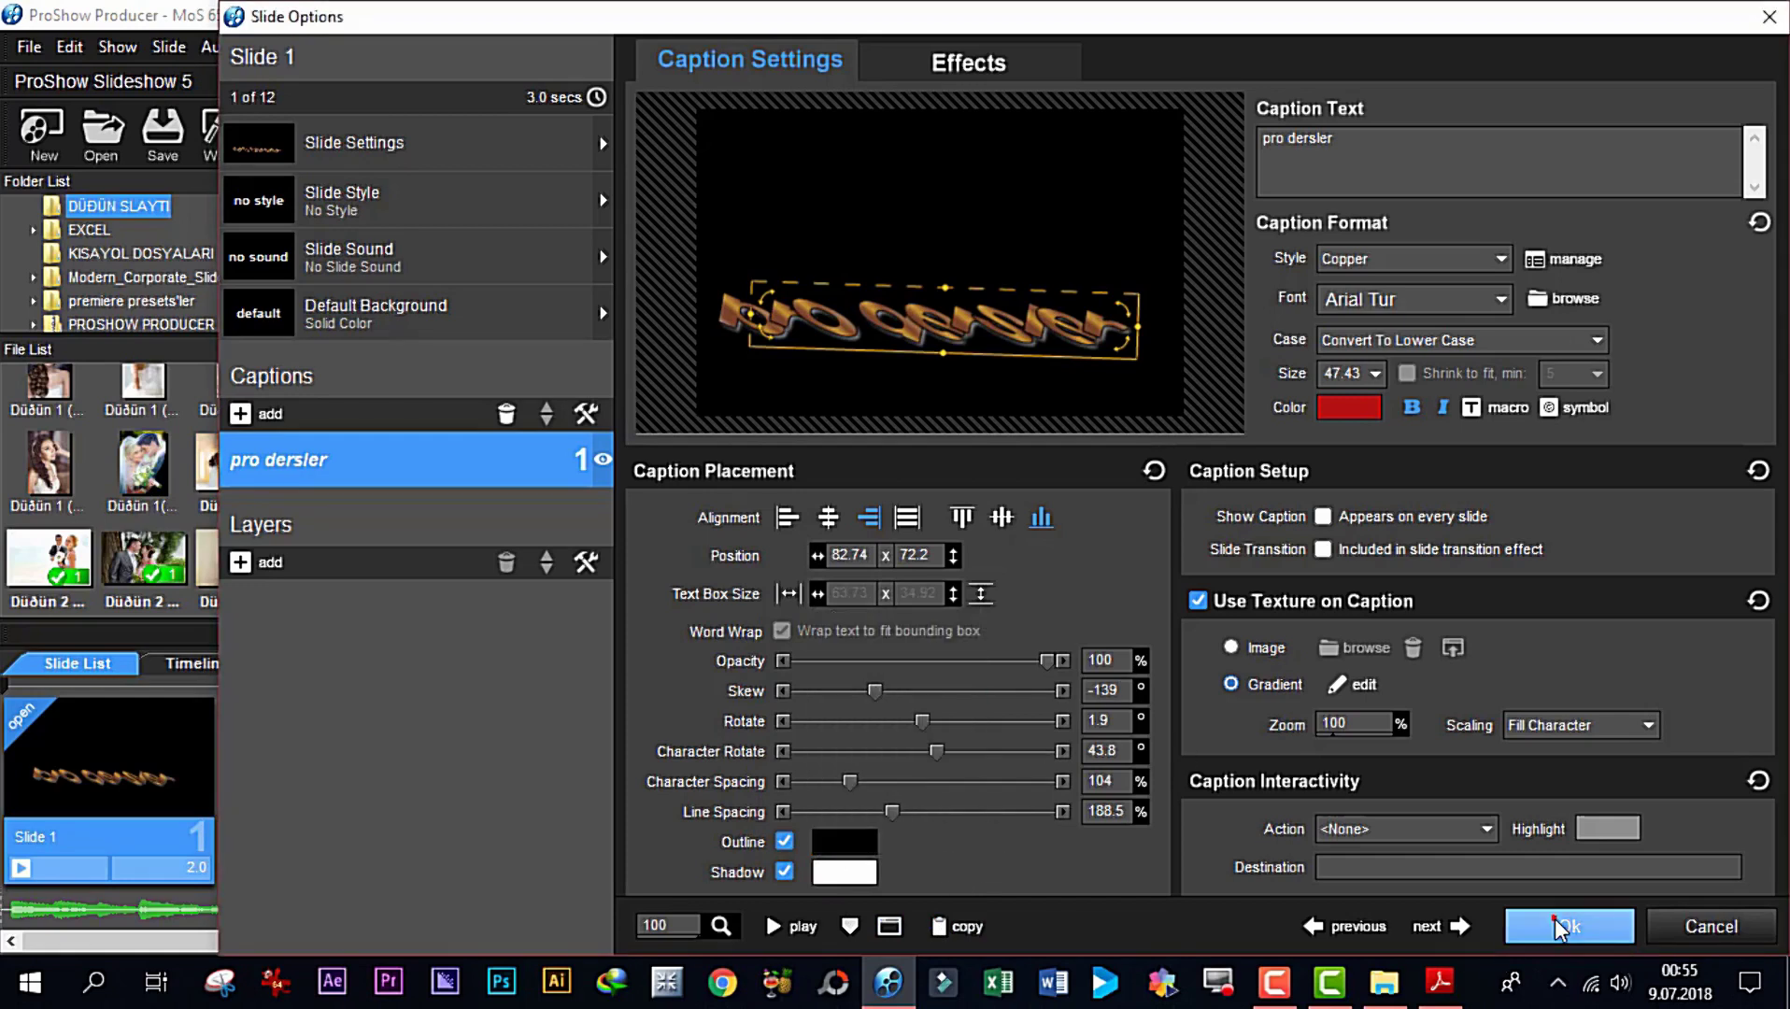
click(1563, 926)
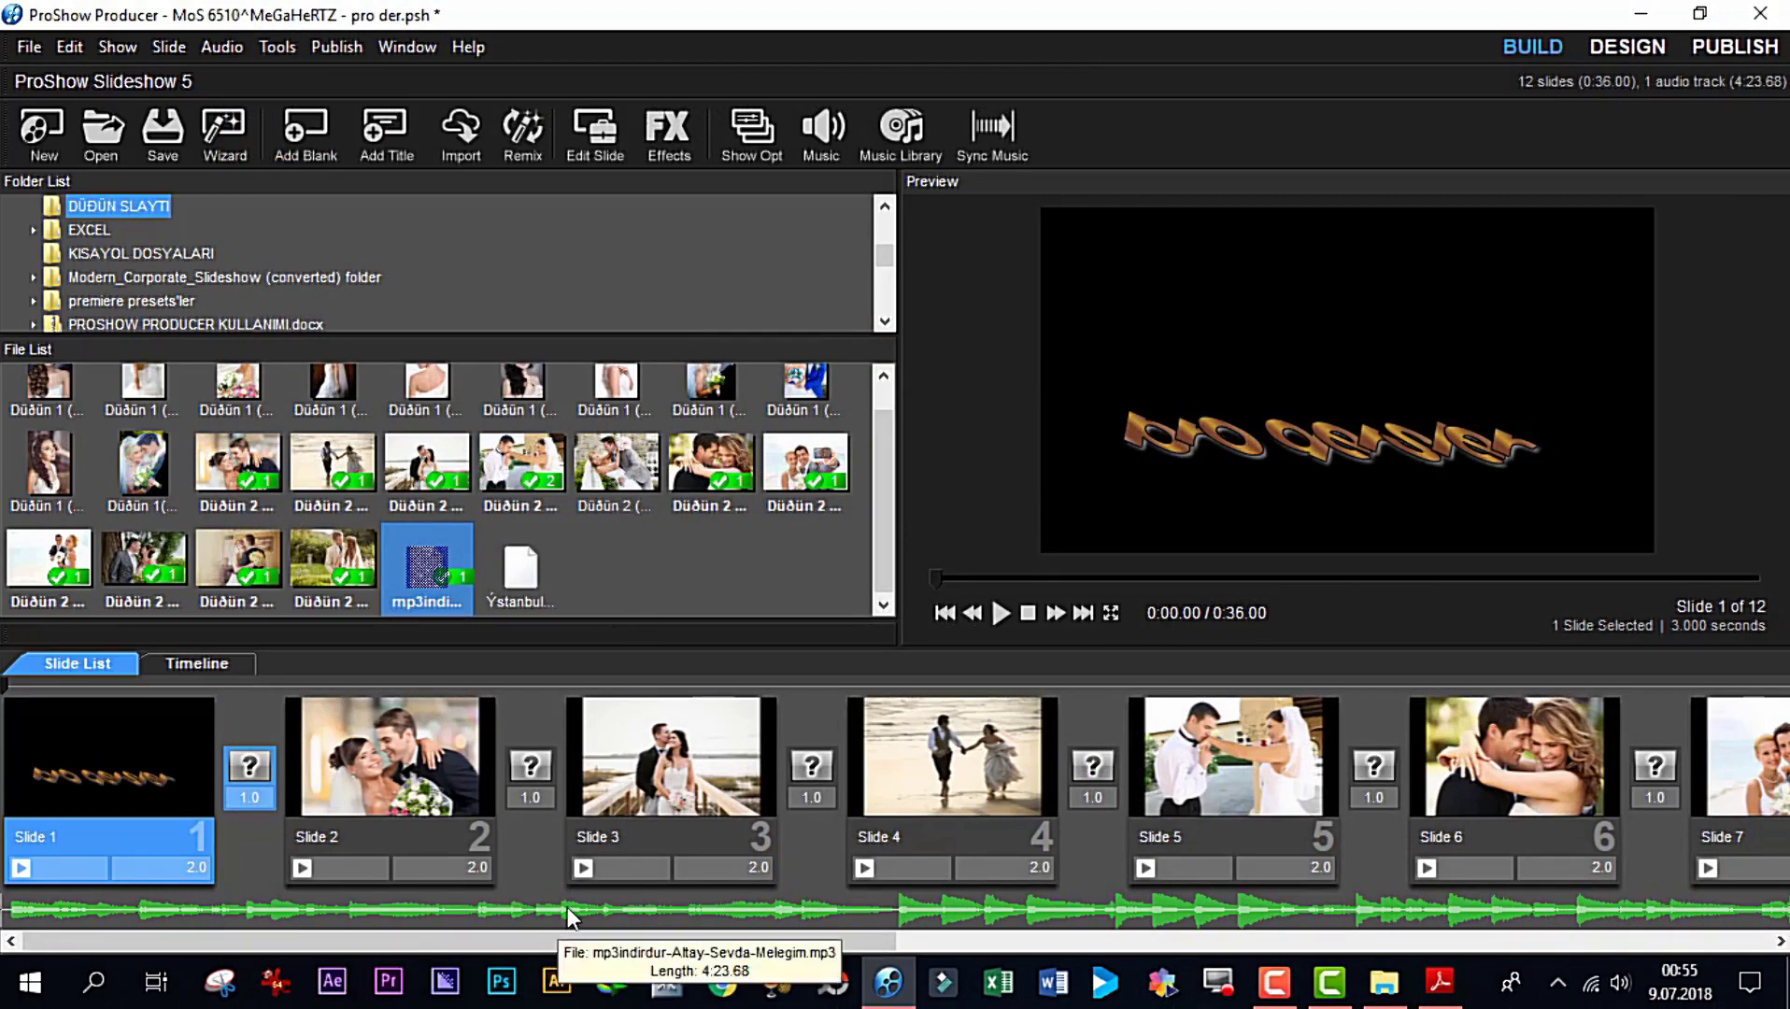
Add a "pro dersler" caption to slide 4 and place it low on the photo at about 86.63 x 87.16
click(407, 775)
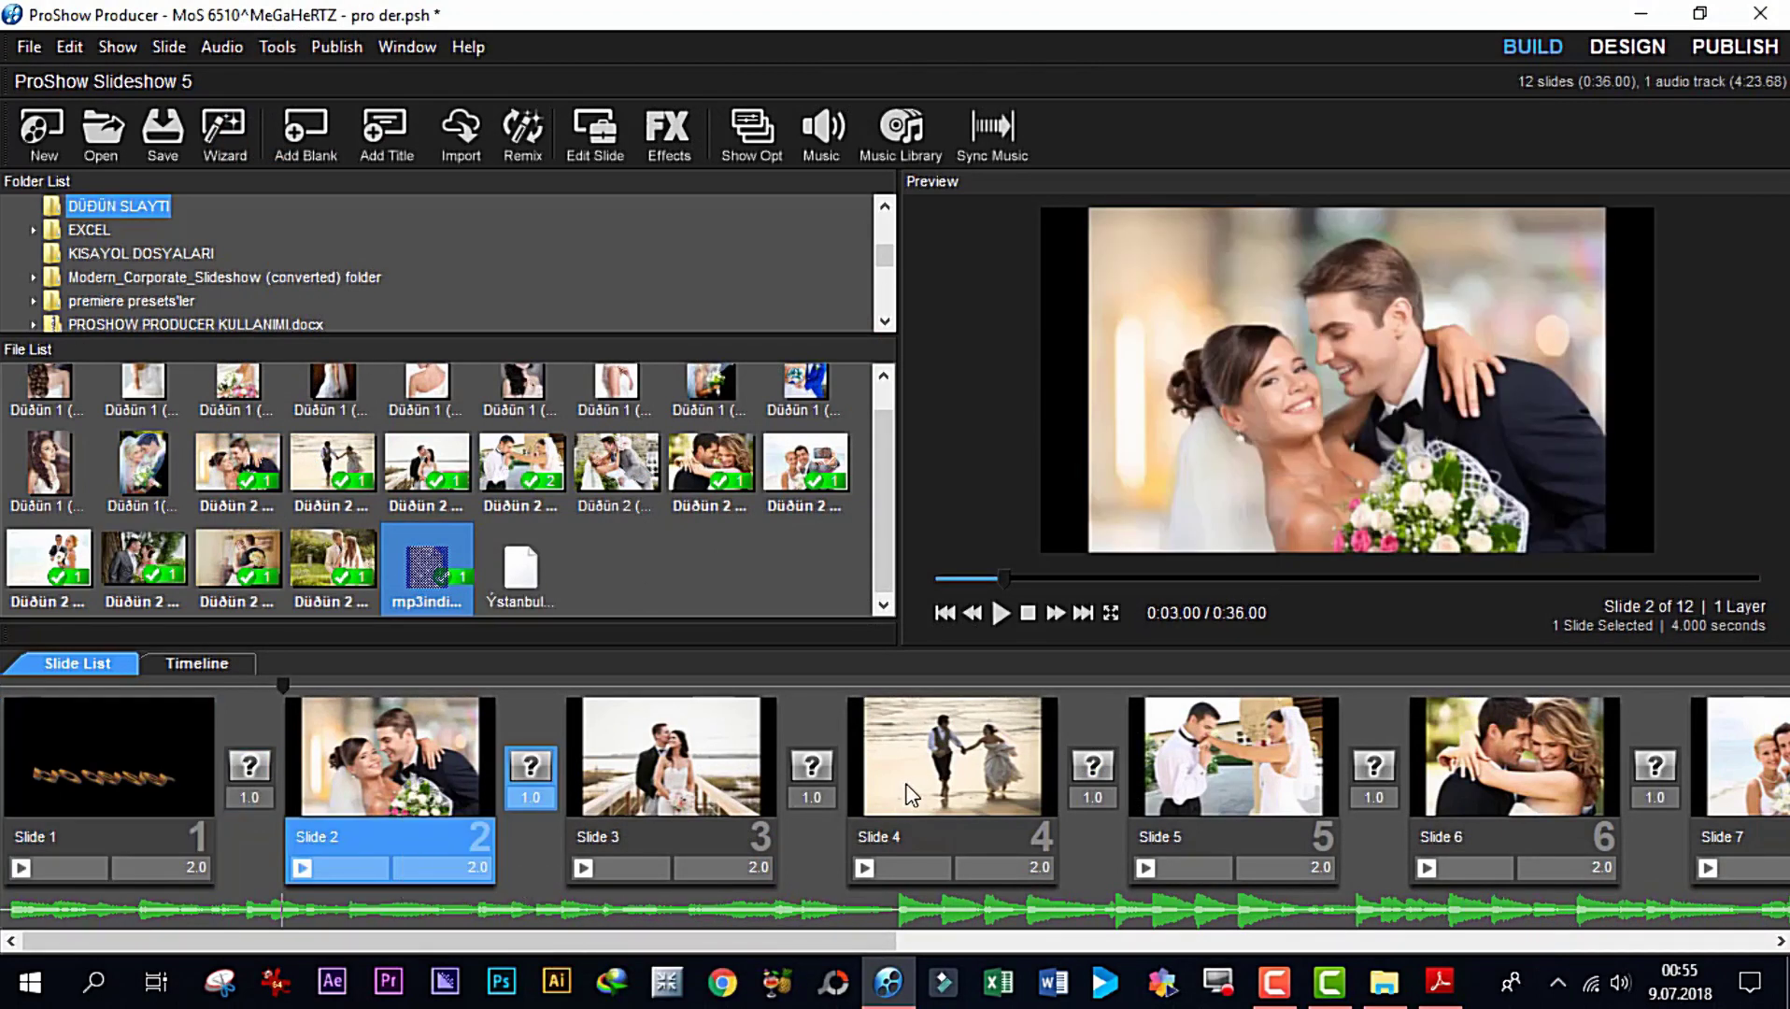
click(953, 769)
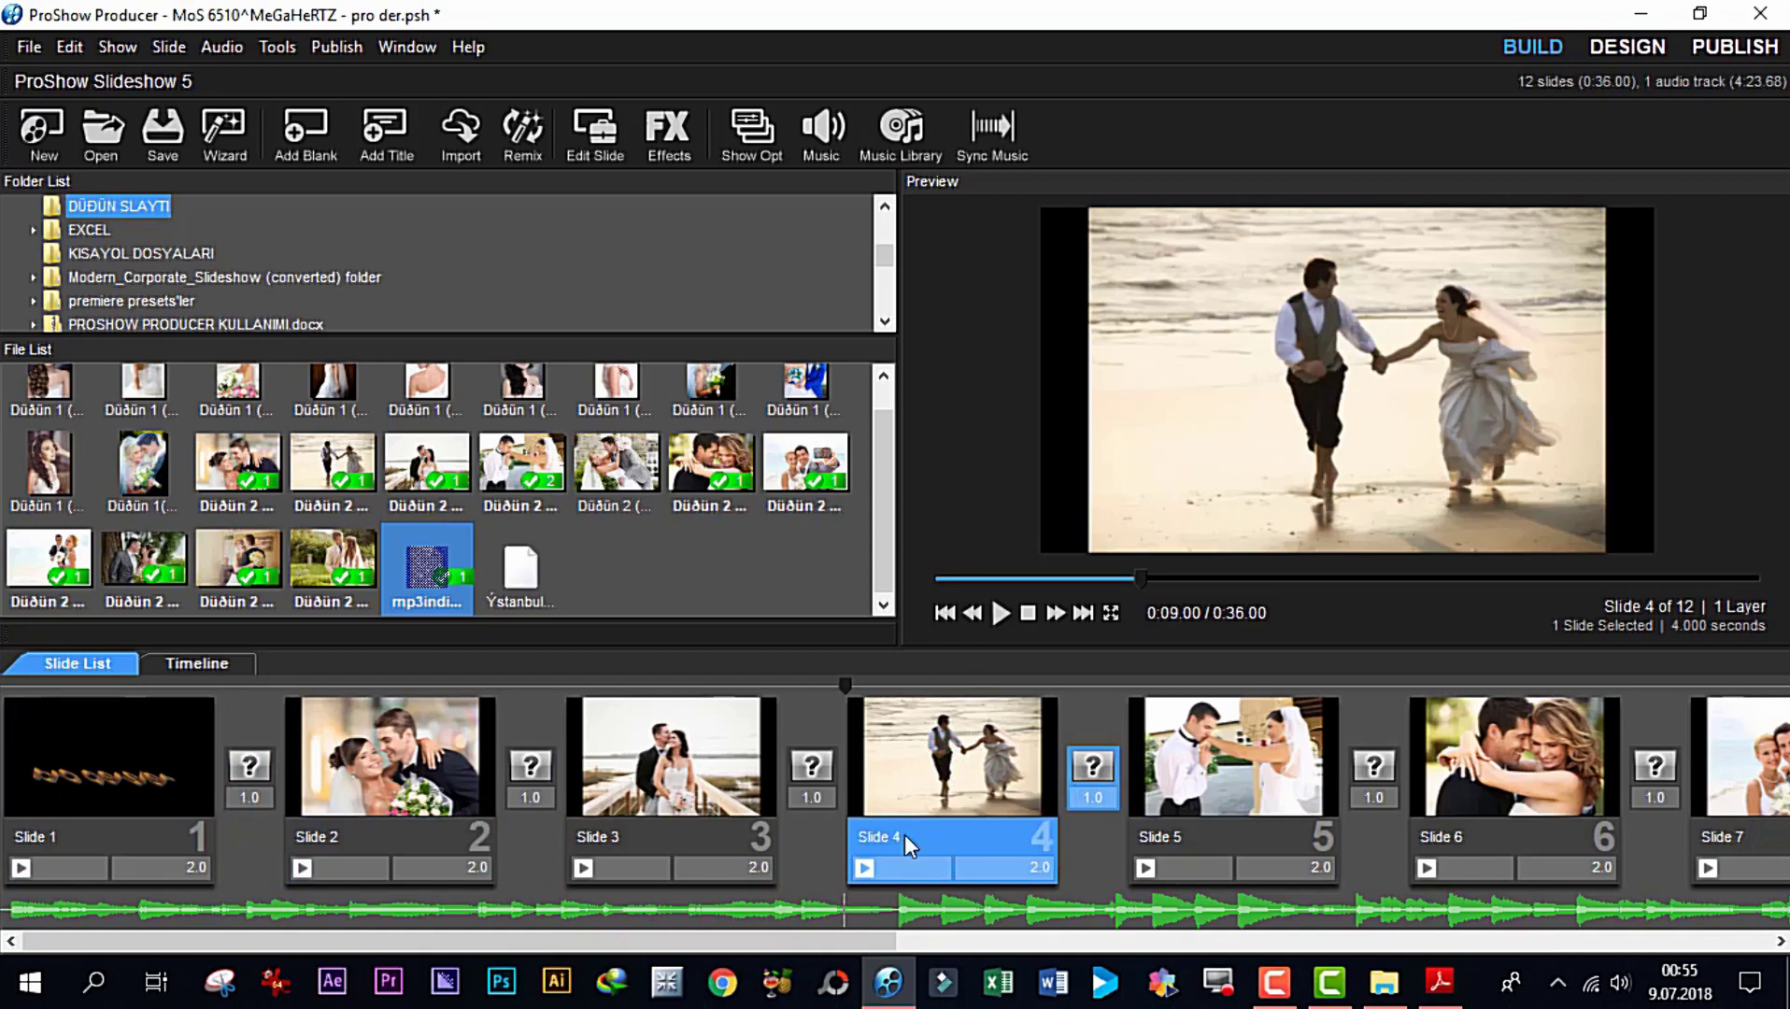
double_click(989, 790)
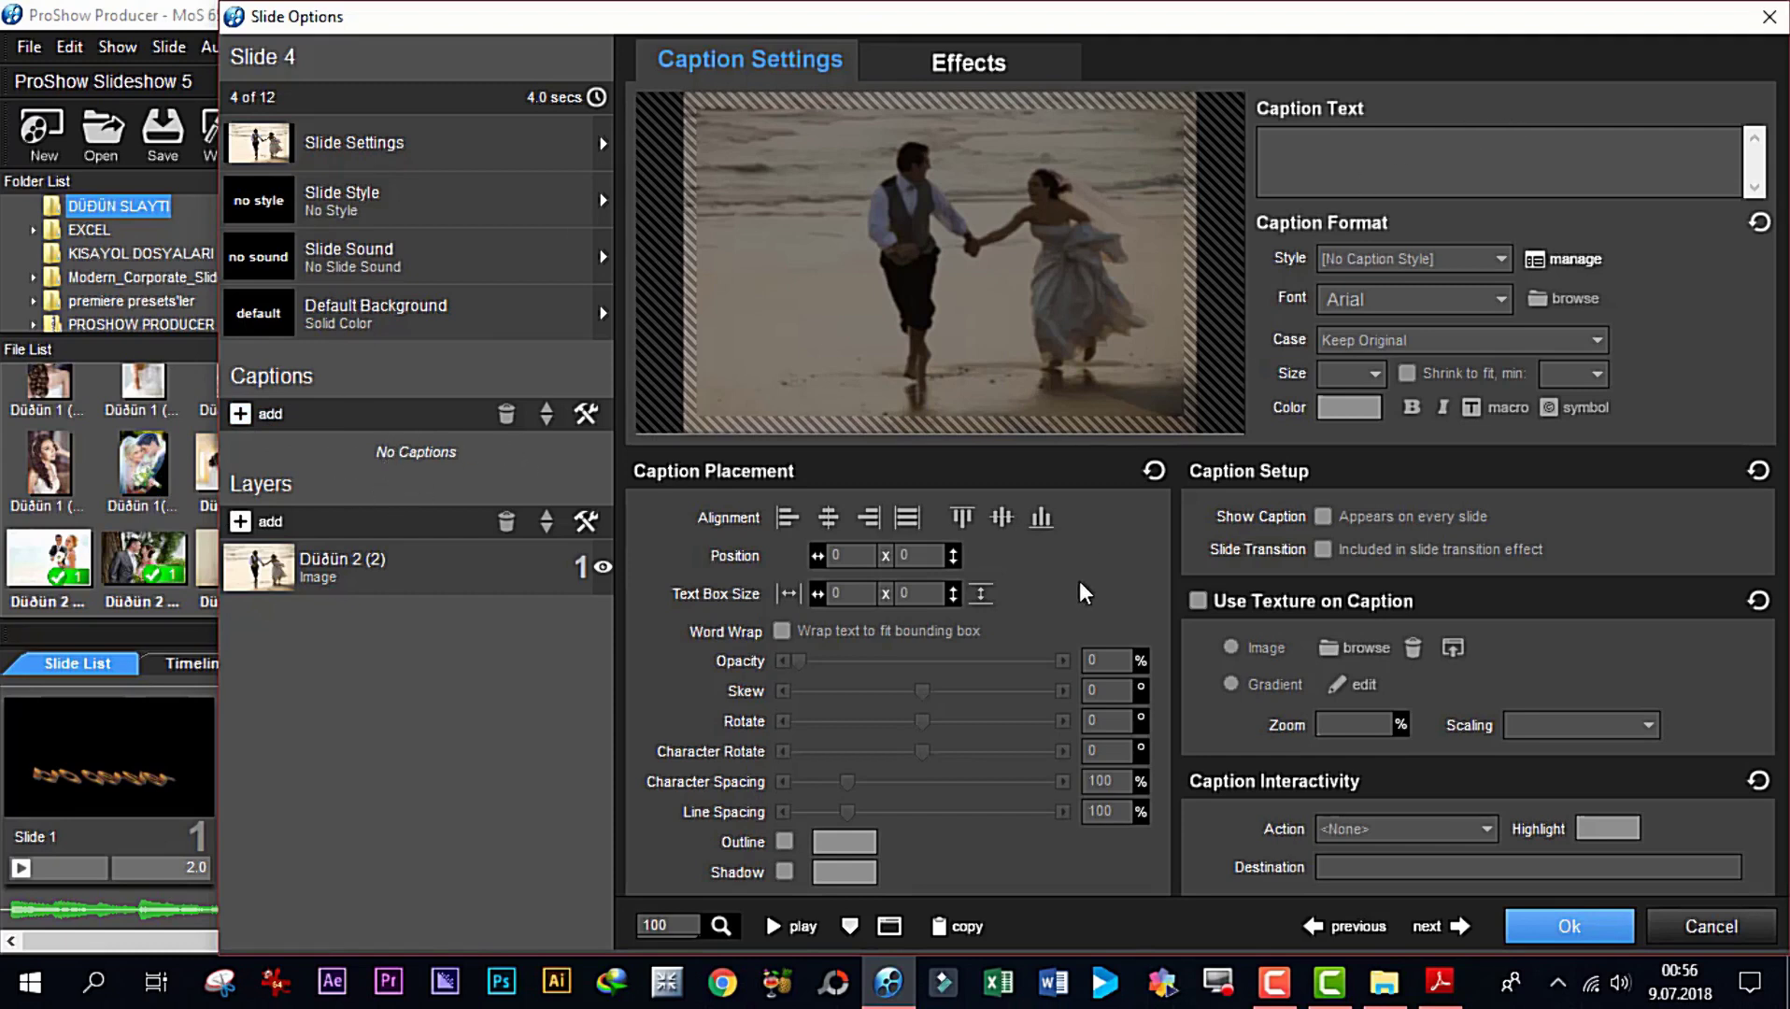
click(240, 415)
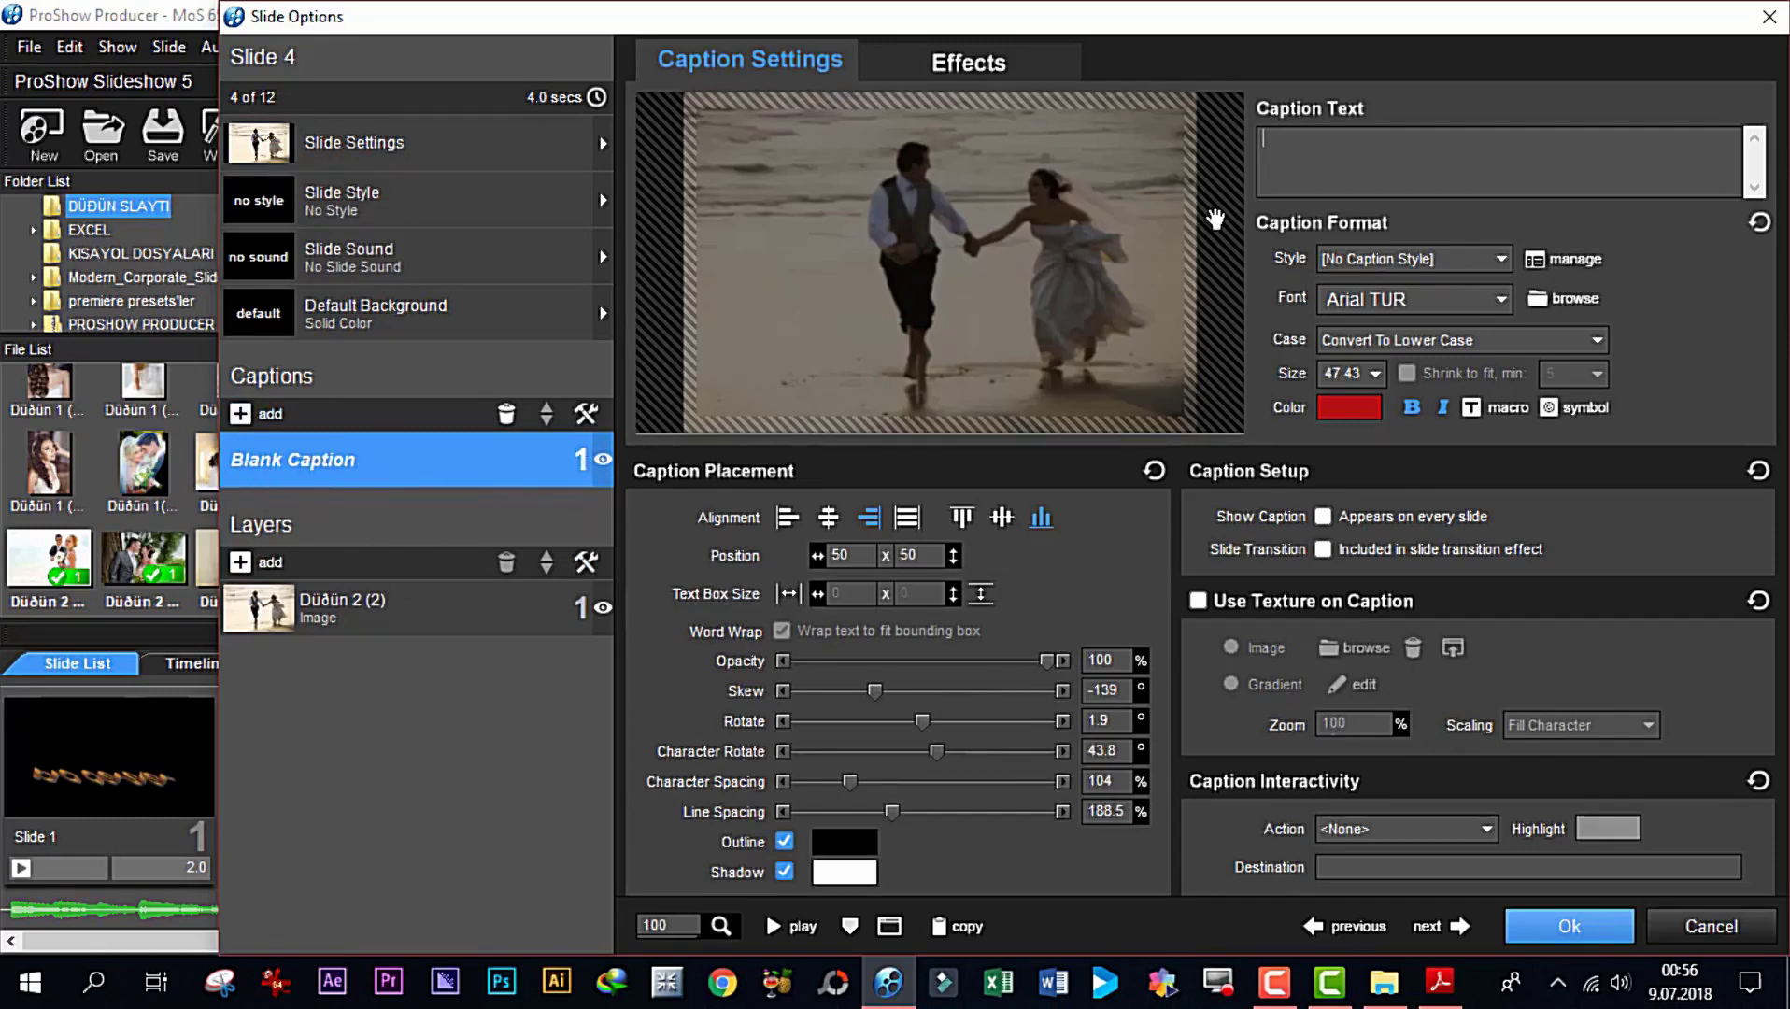
text(pro)
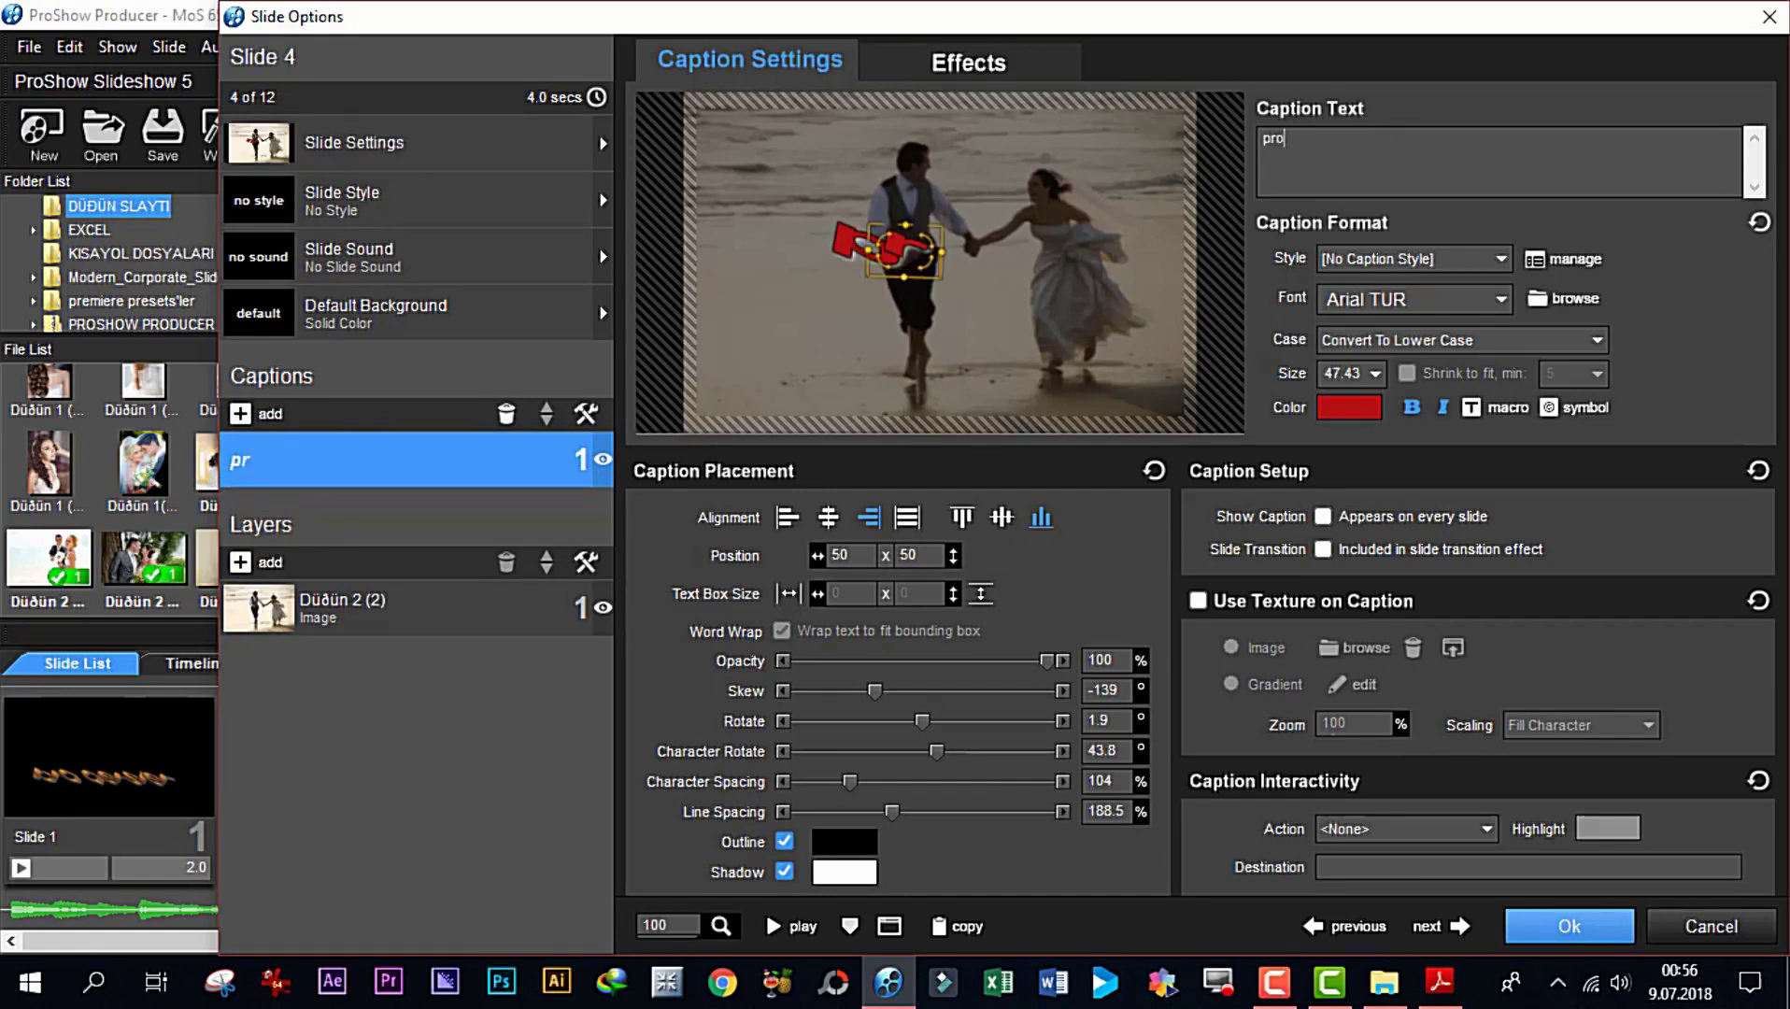
text( dersler)
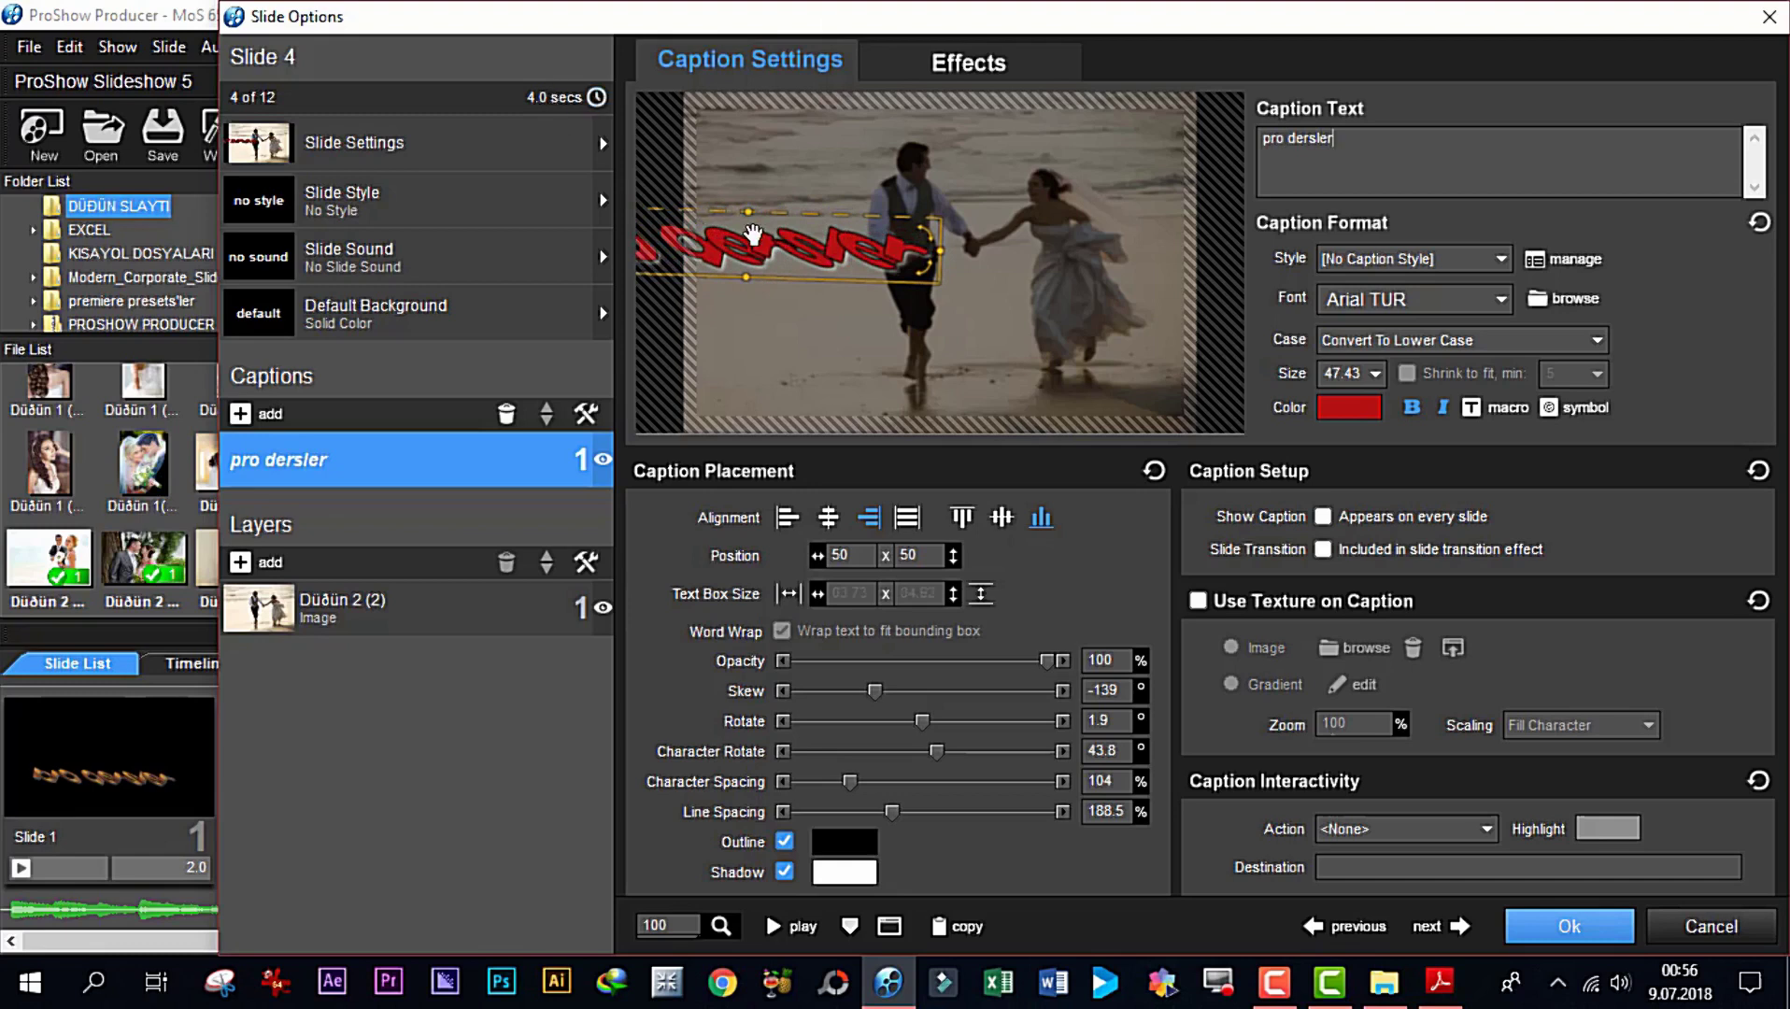
drag(726, 264, 948, 392)
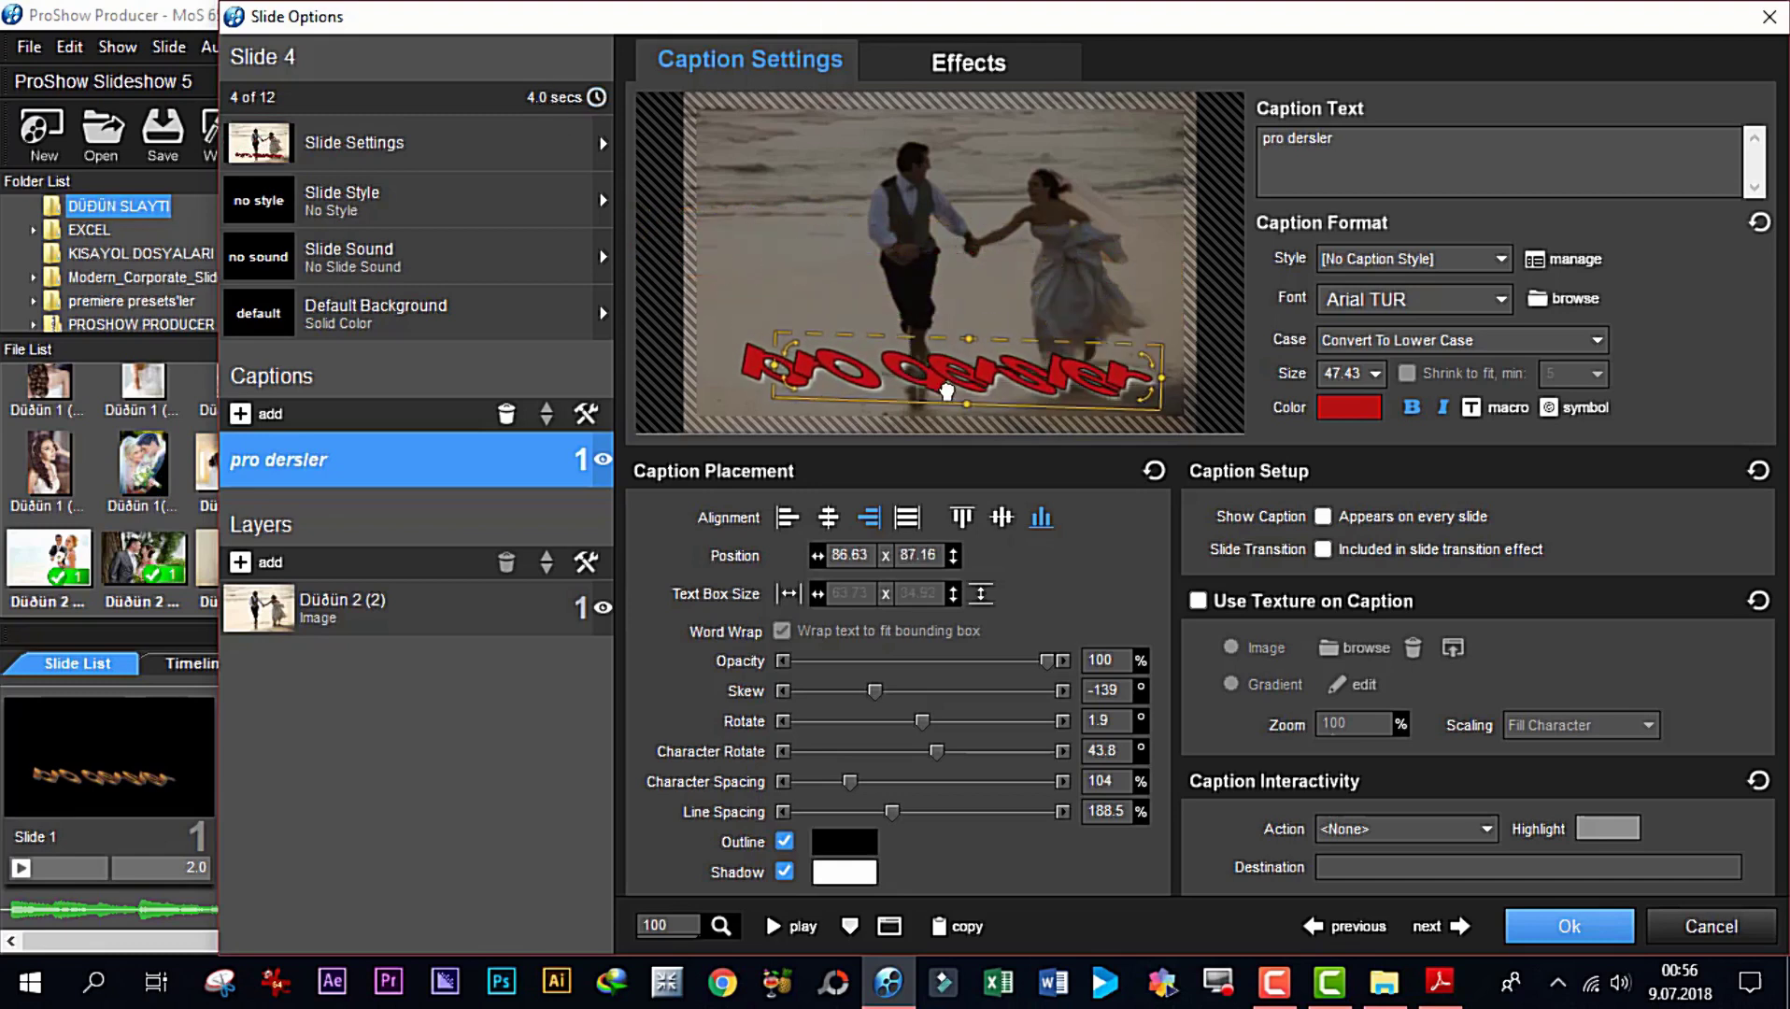
Try the Copper style on the slide 4 caption, apply the Metal style, and convert the text to upper case
click(1500, 260)
click(1390, 308)
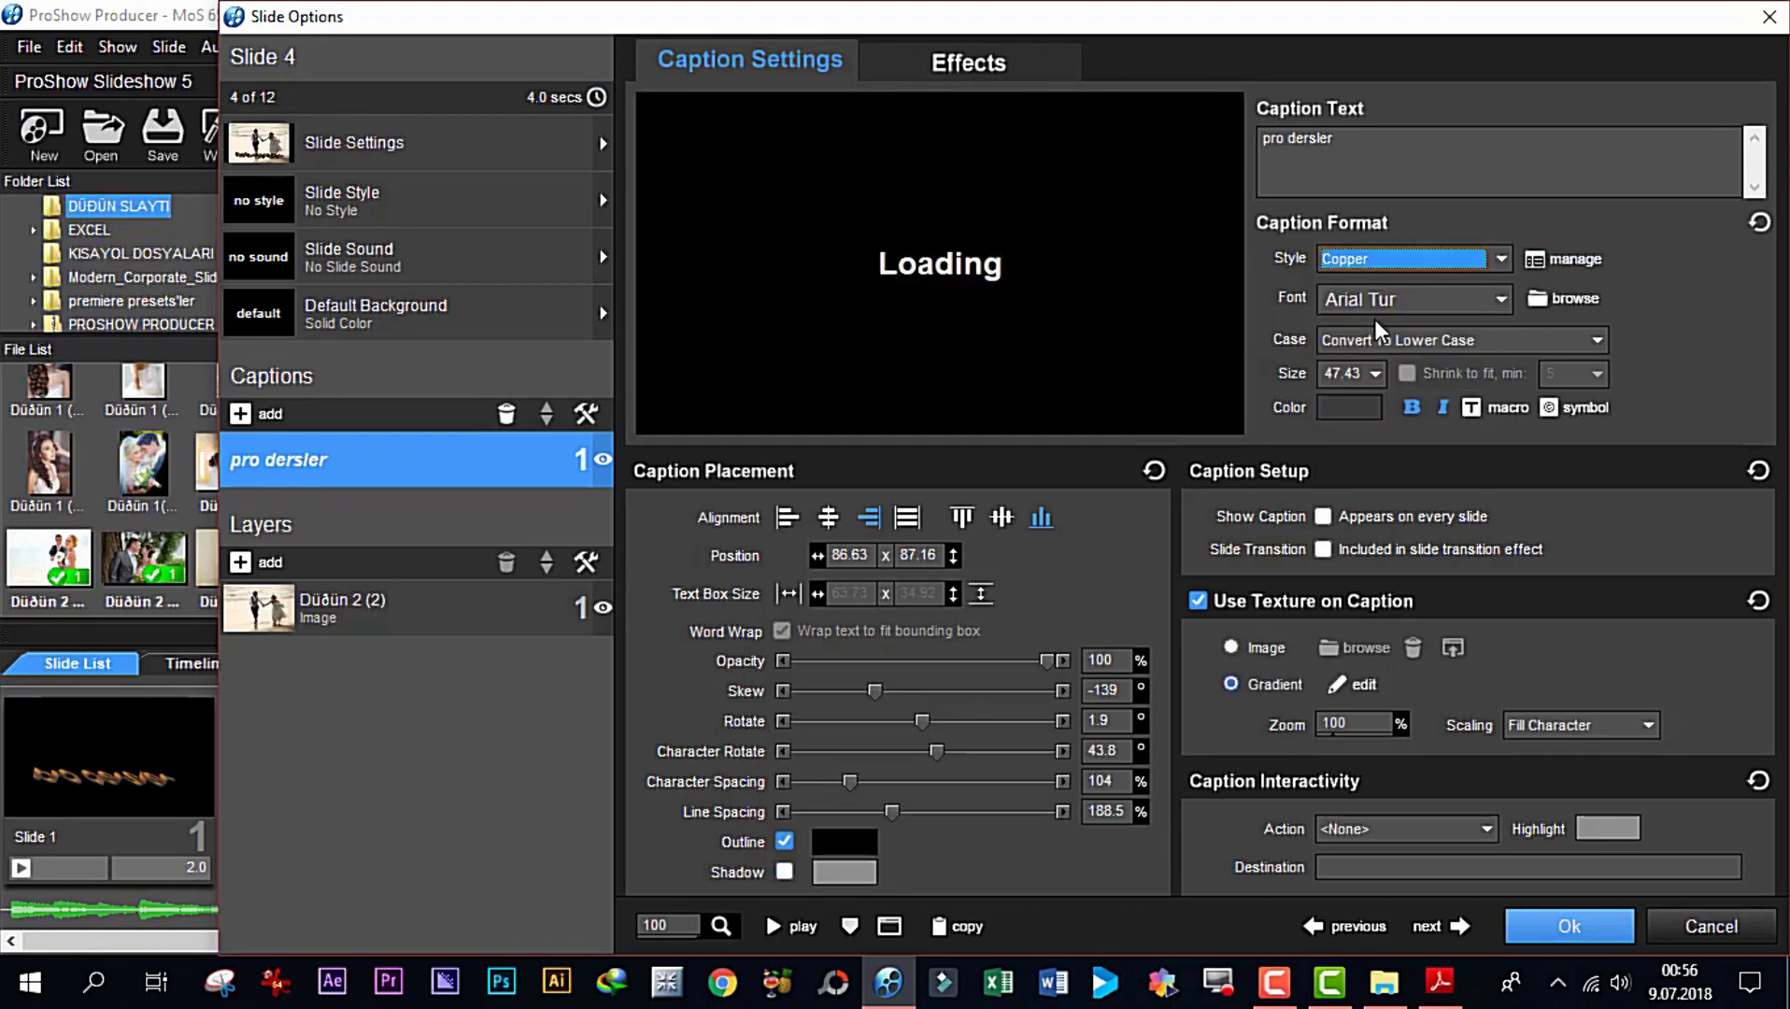
click(1495, 260)
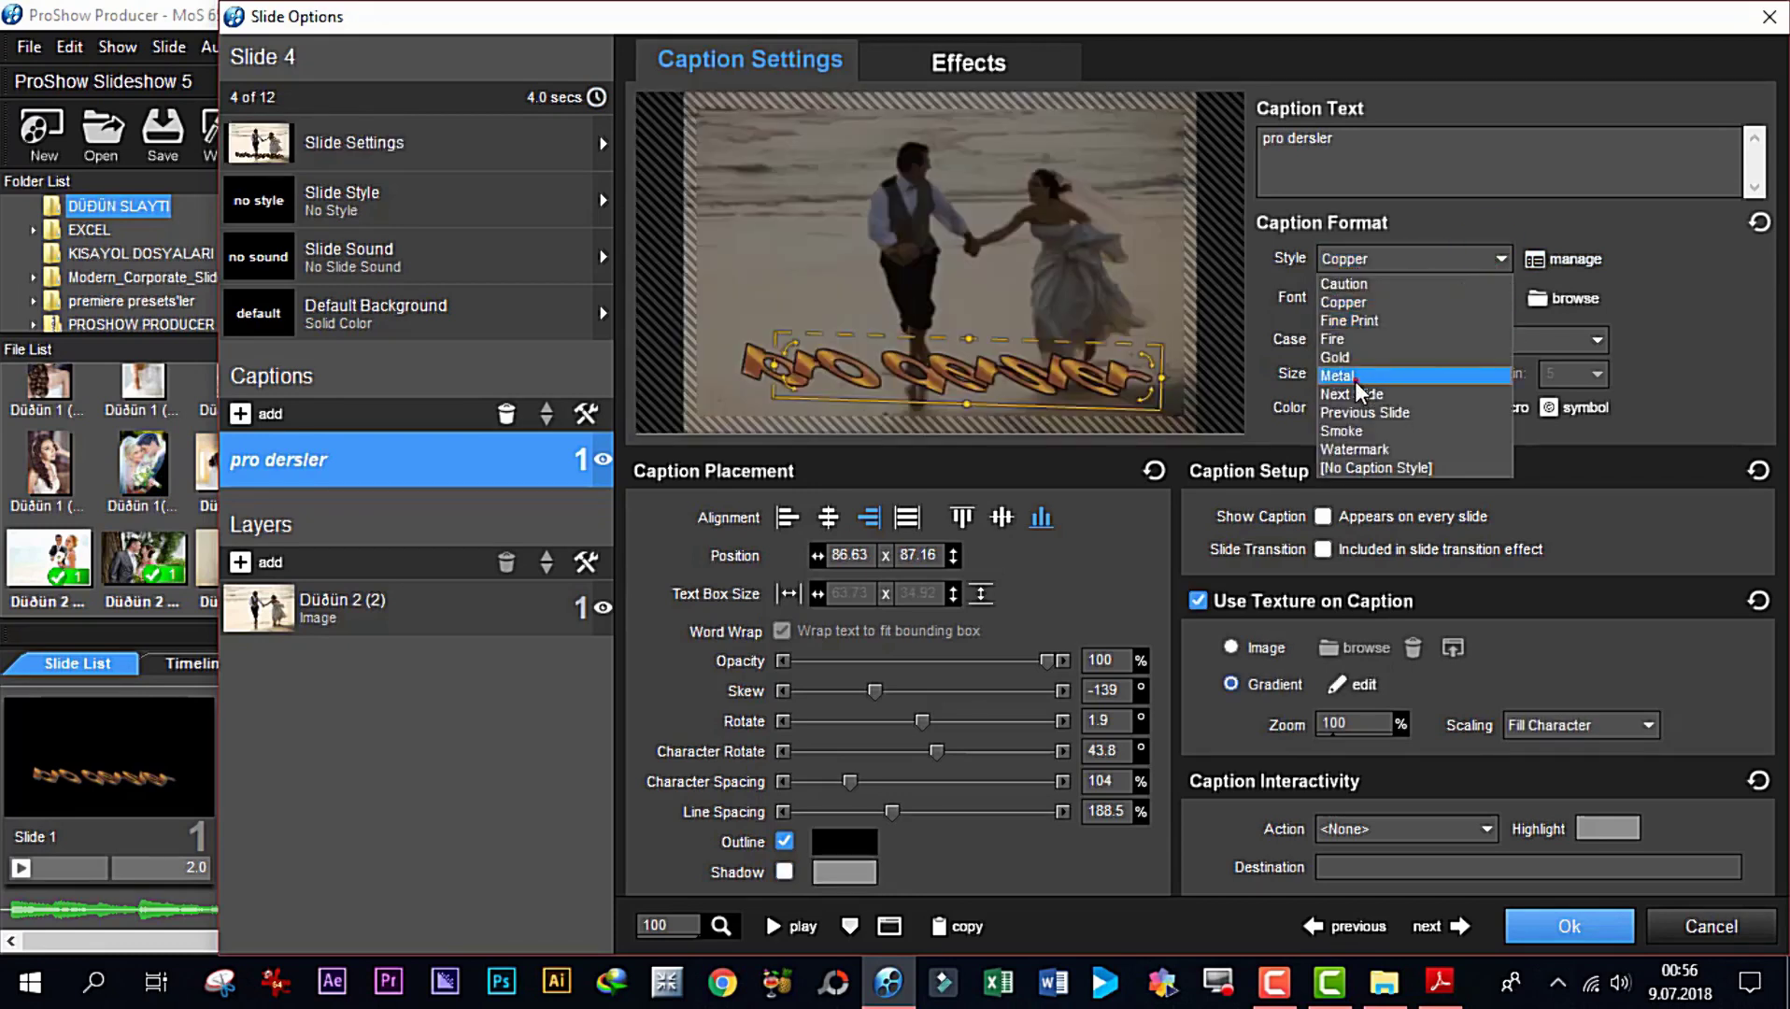
click(1360, 364)
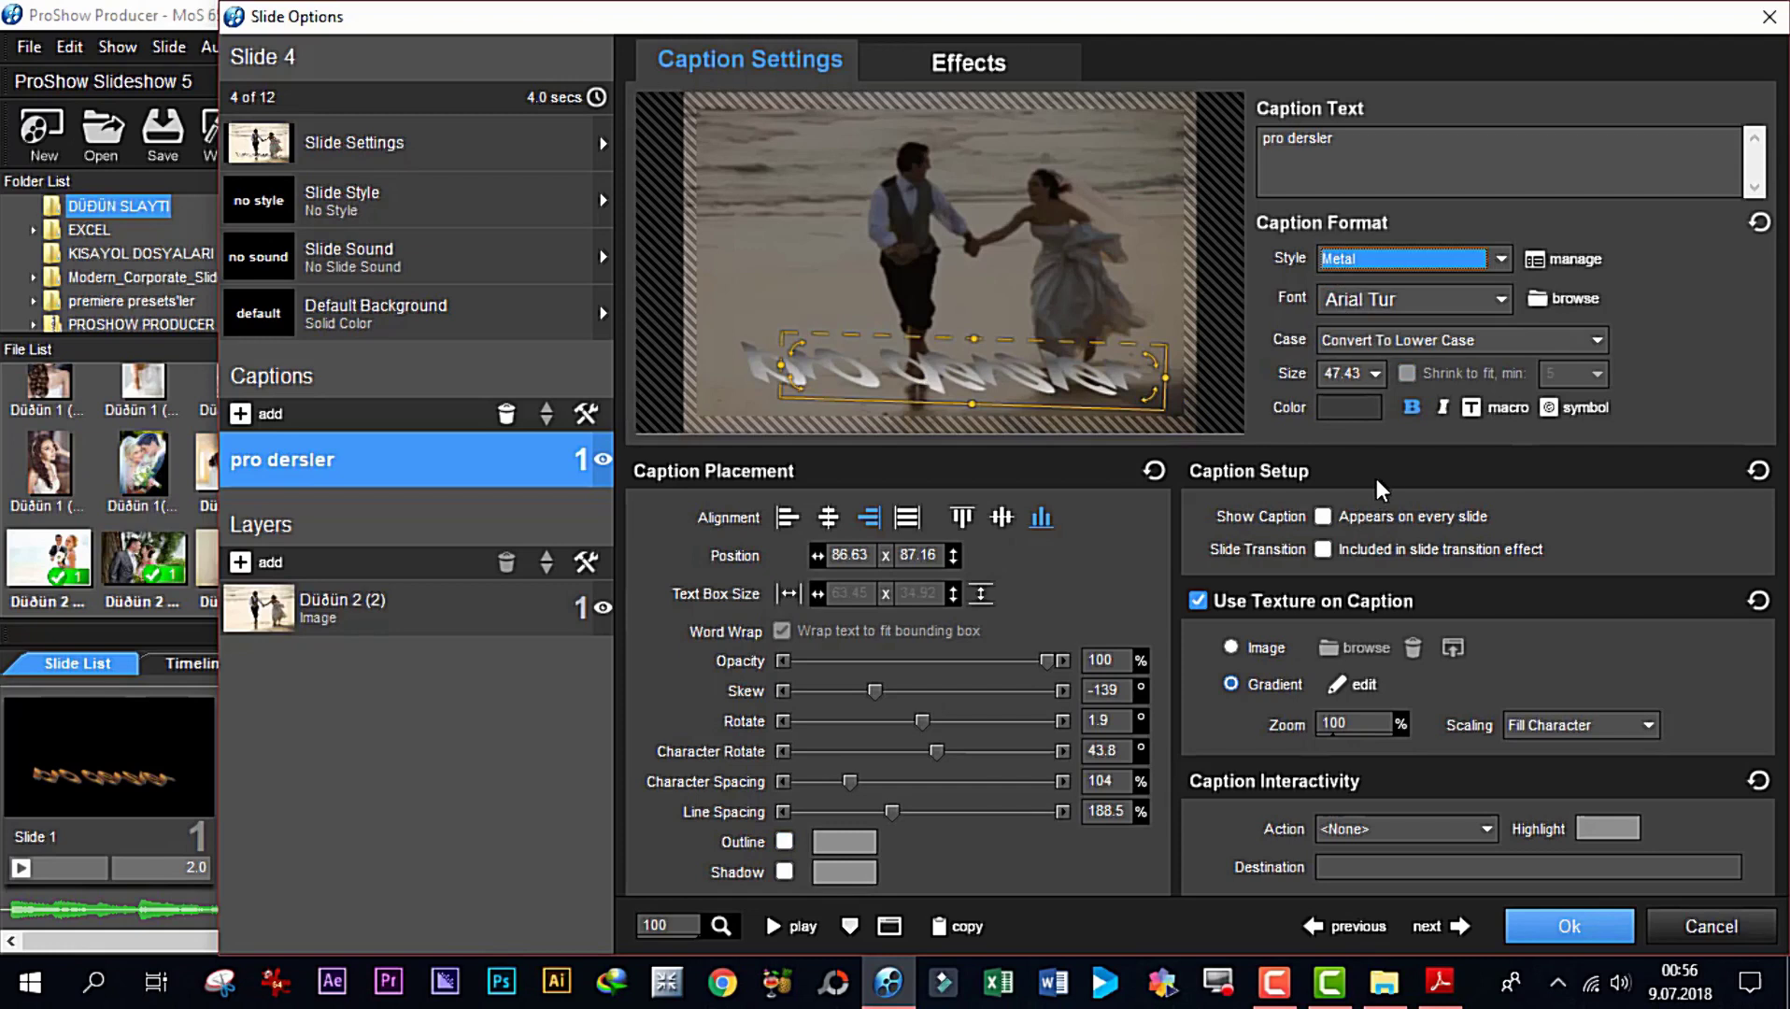
click(1594, 344)
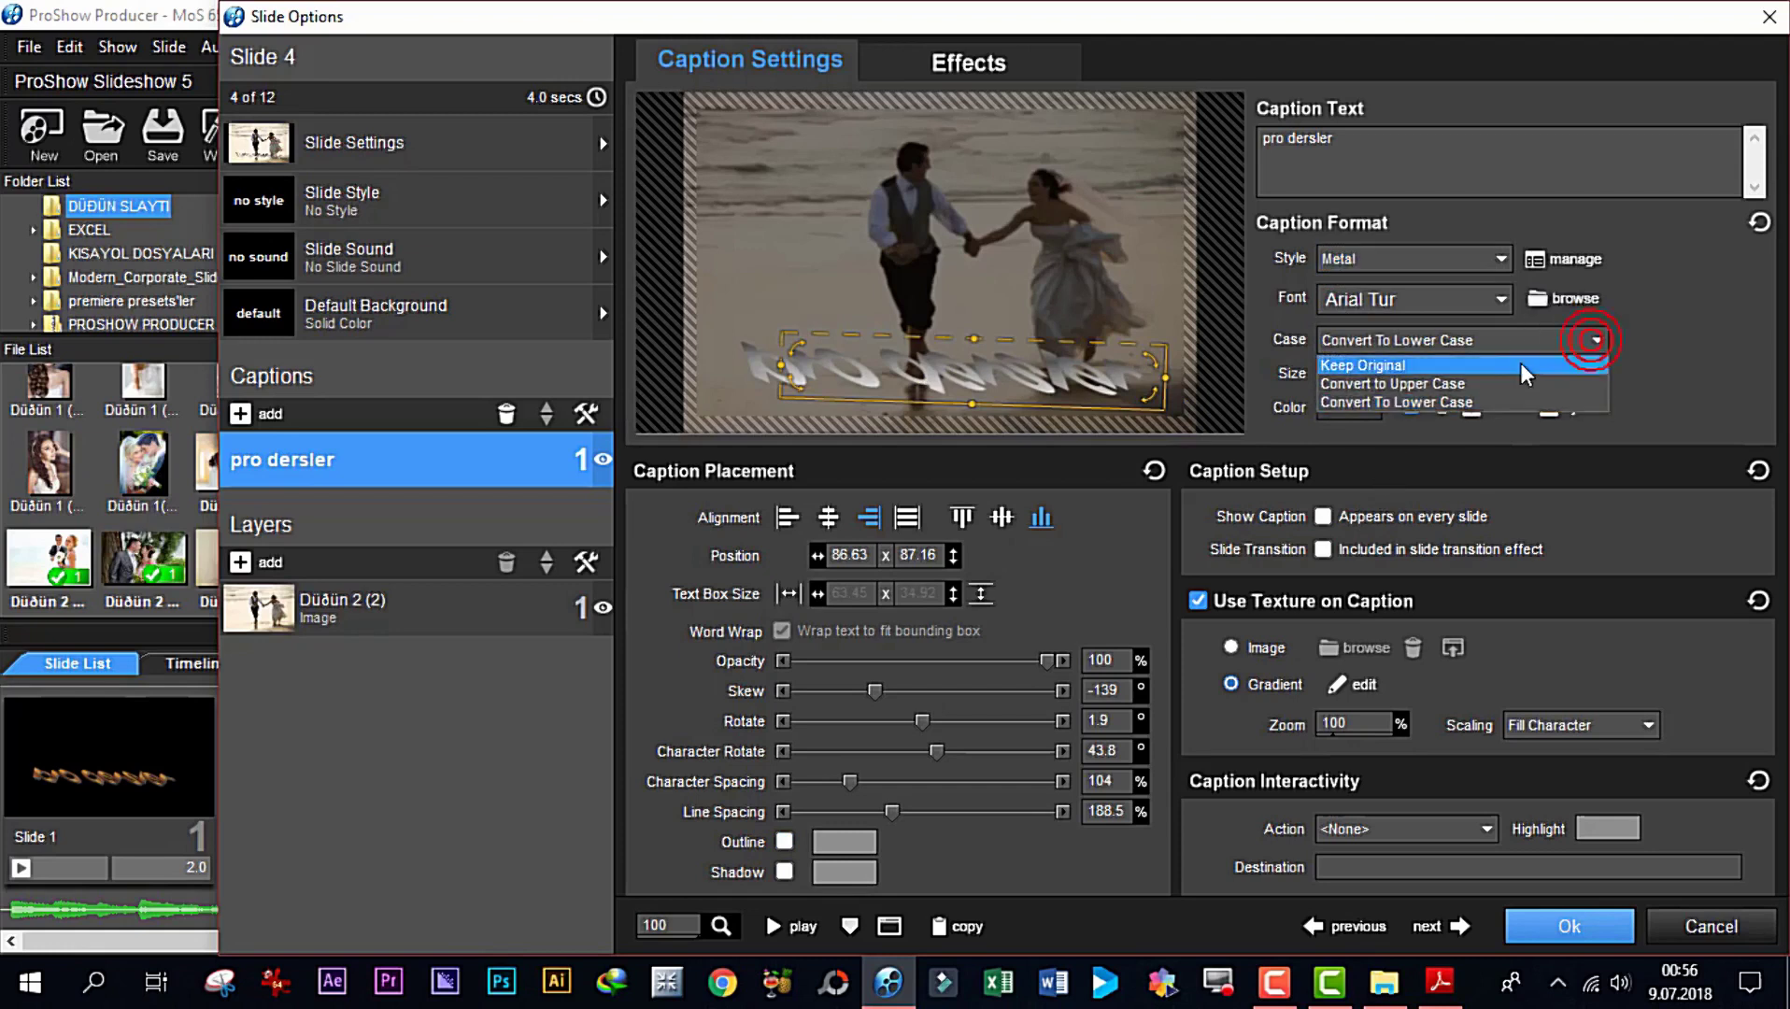
click(1447, 400)
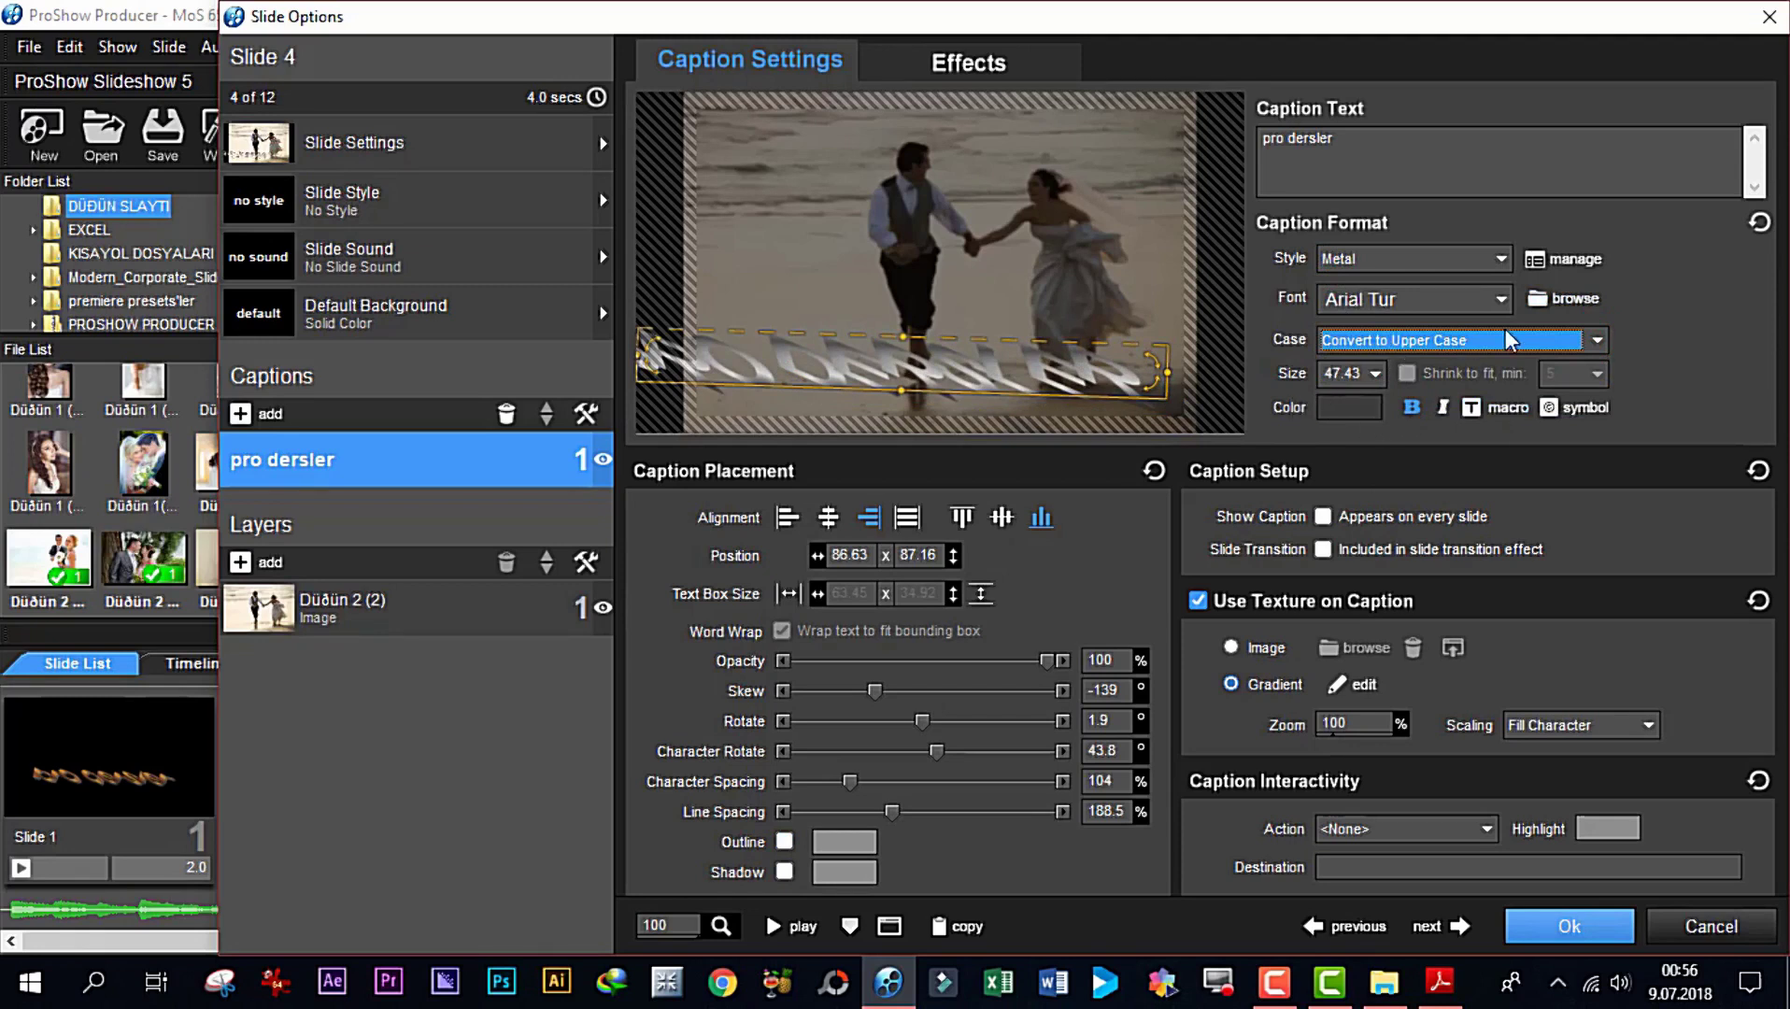
Set the caption size to 36 and move it slightly lower on the photo to about 85.98 x 93.67
click(1375, 374)
scroll(1342, 598, down, 2)
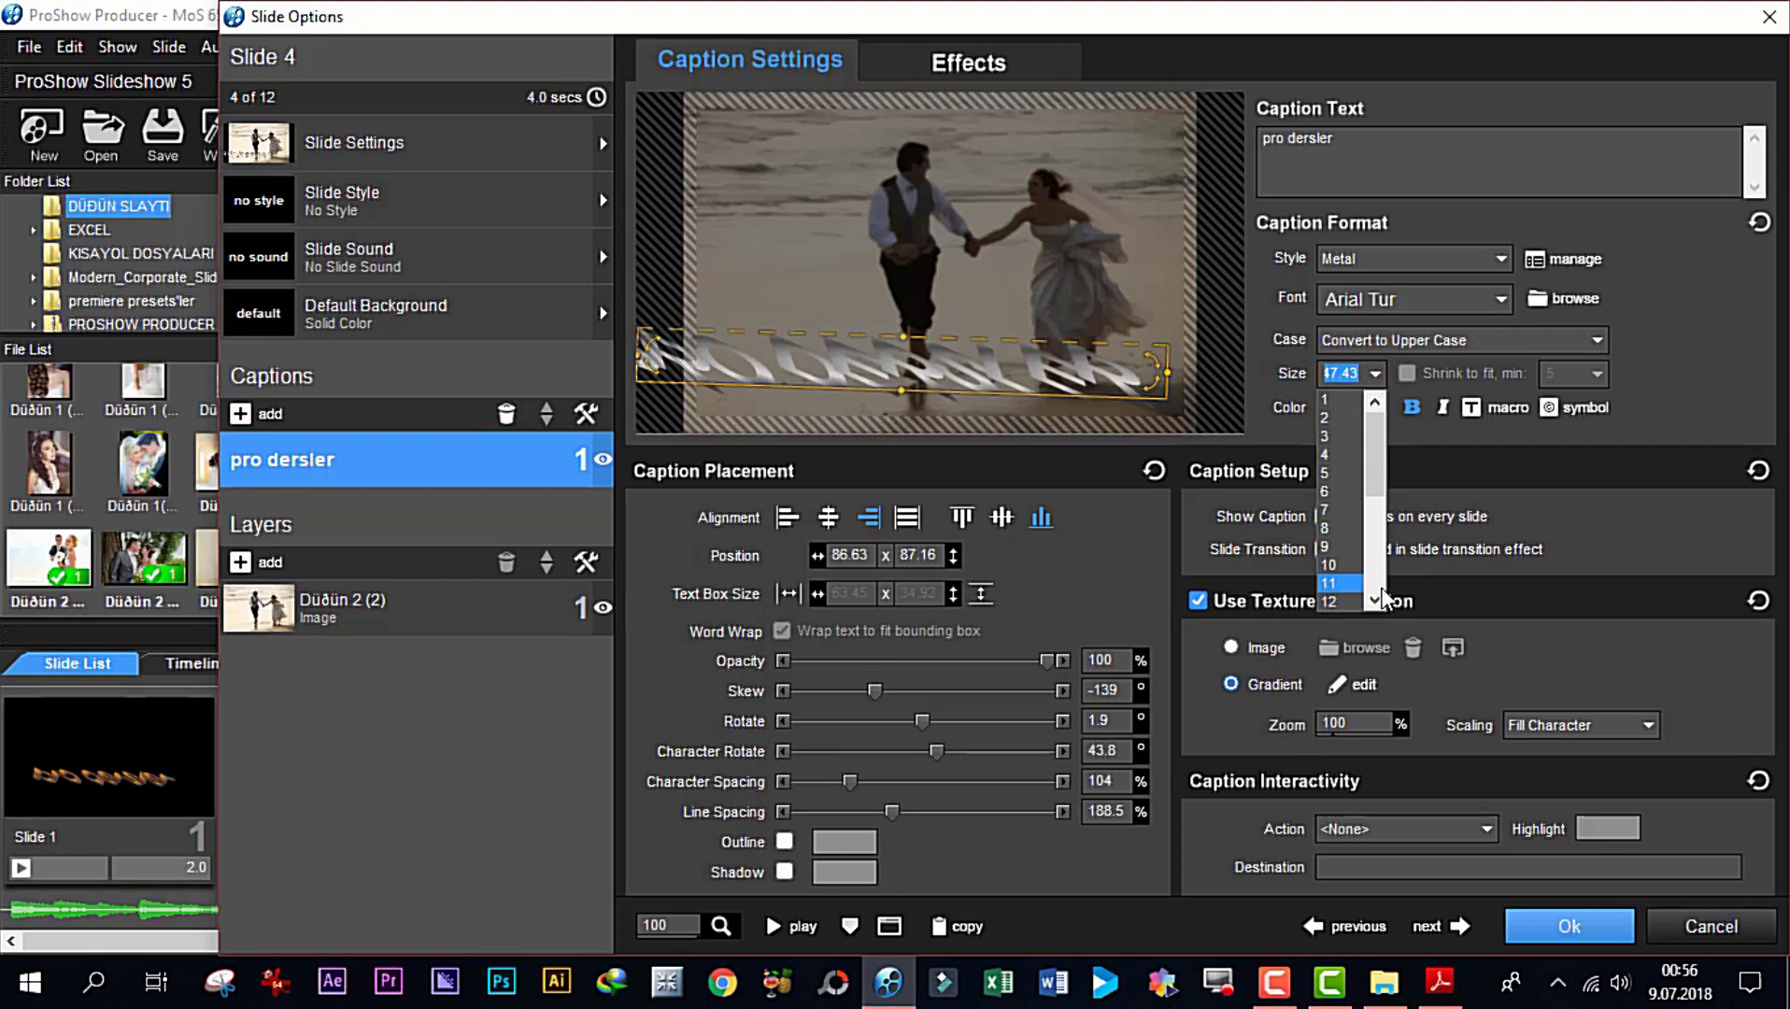
scroll(1347, 612, down, 3)
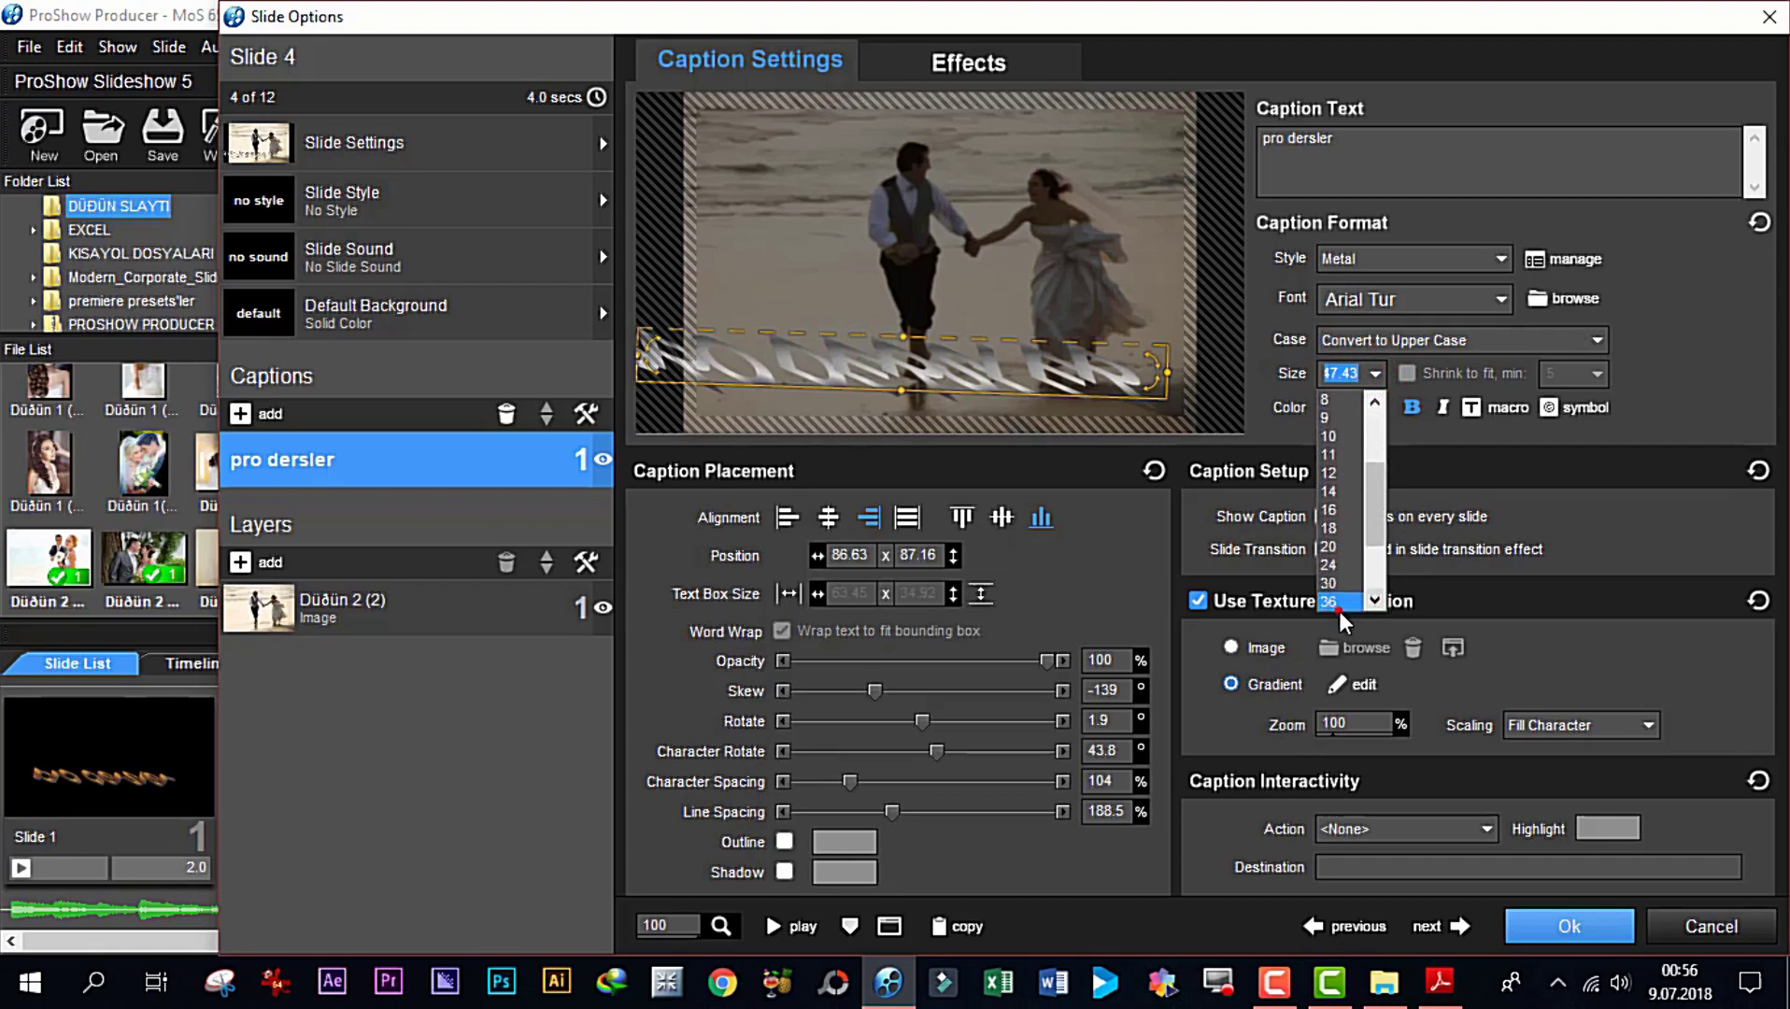
click(1347, 603)
drag(943, 383, 939, 406)
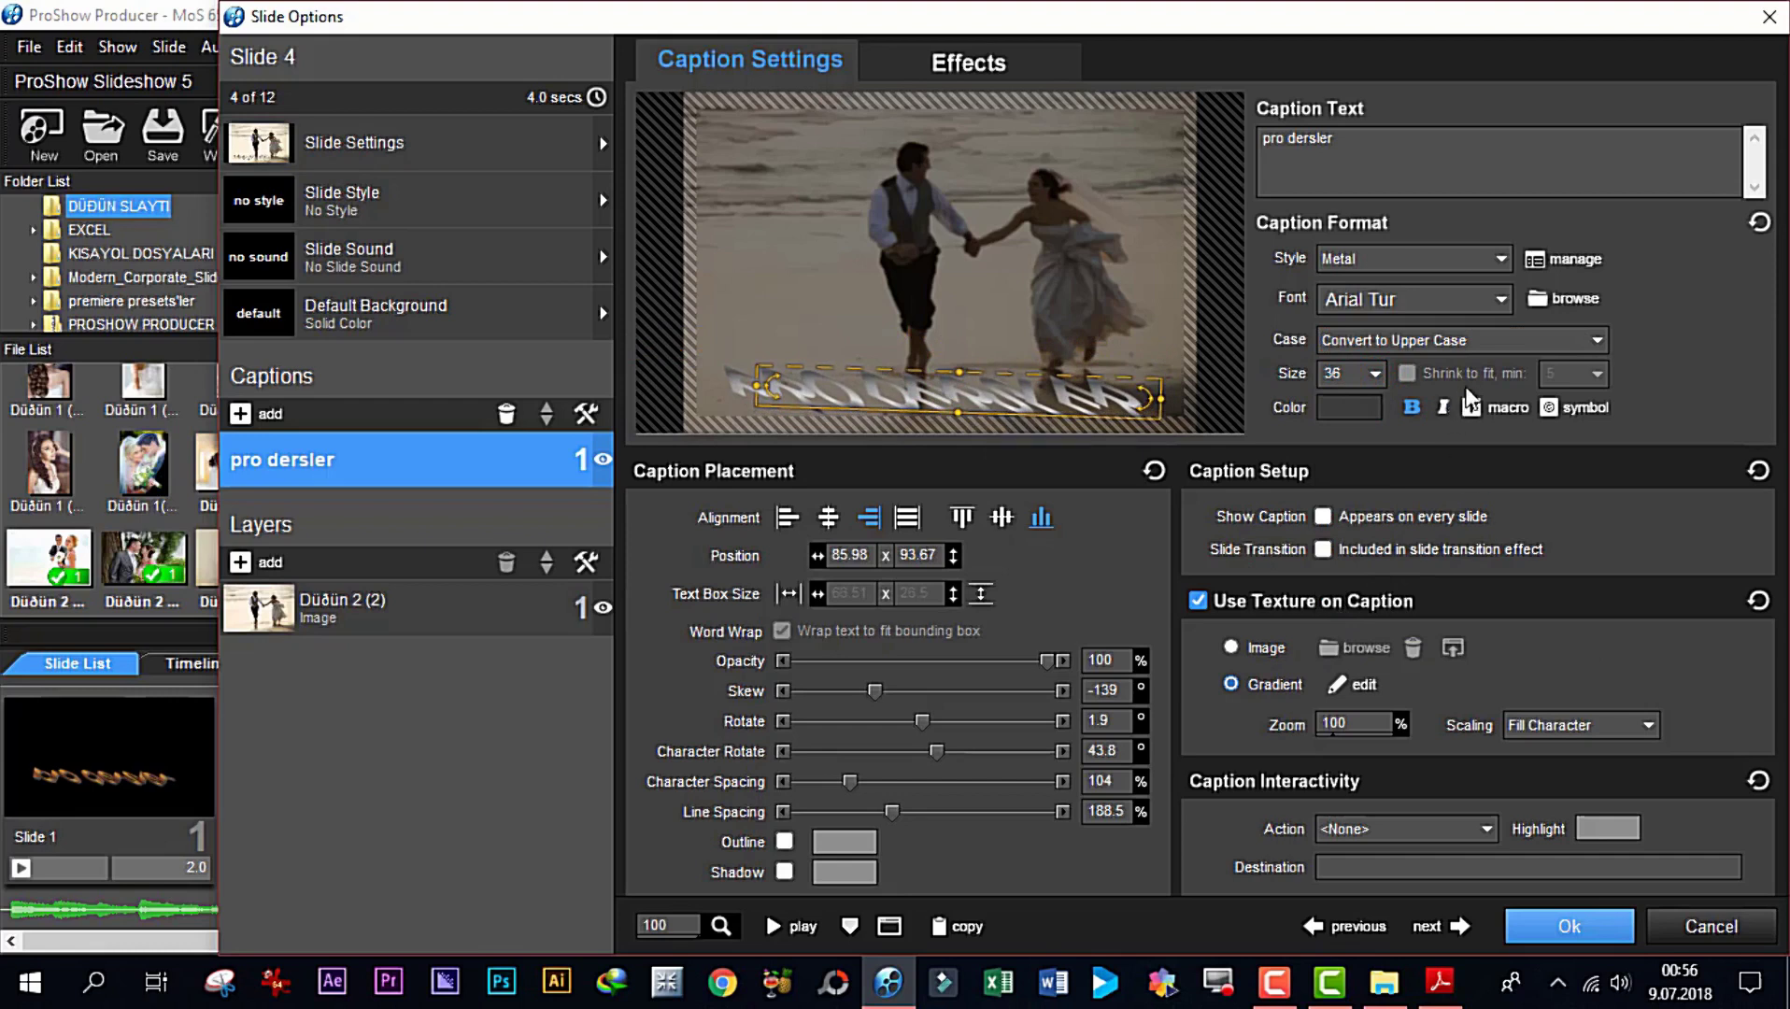
Set the caption's text colour to red (#E92323) and turn on its outline in red (#F53838)
click(1352, 409)
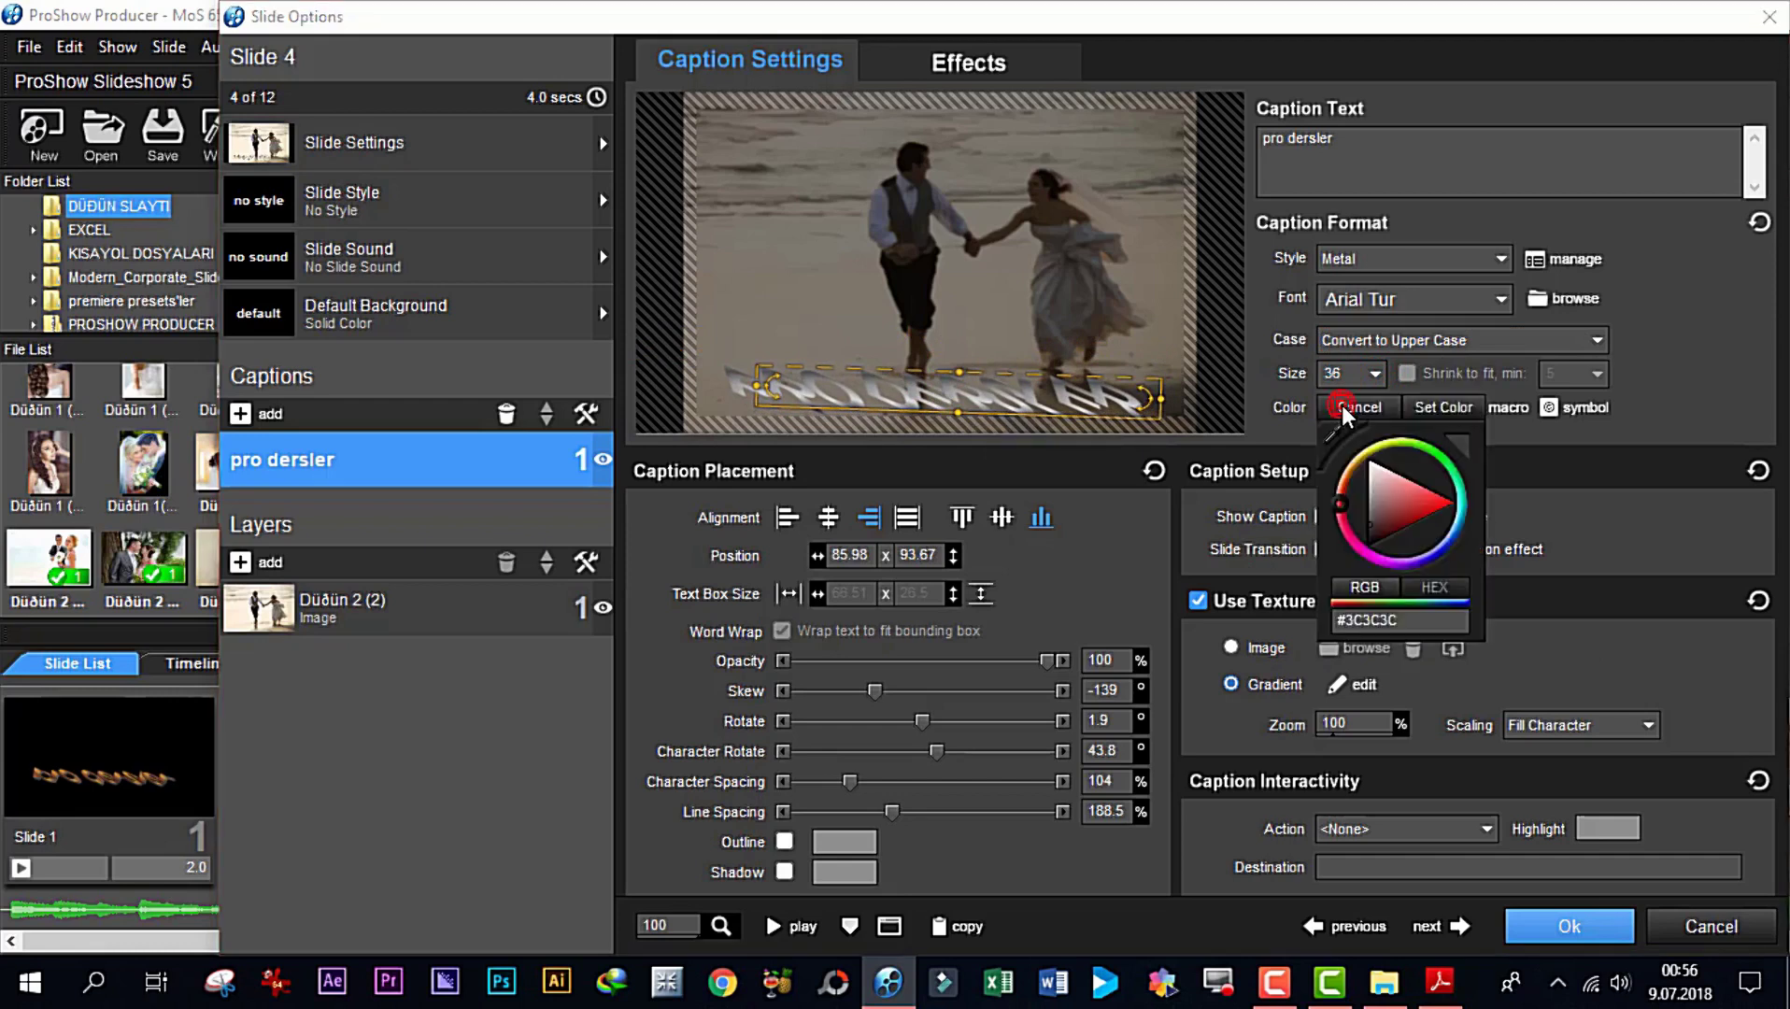
click(1436, 503)
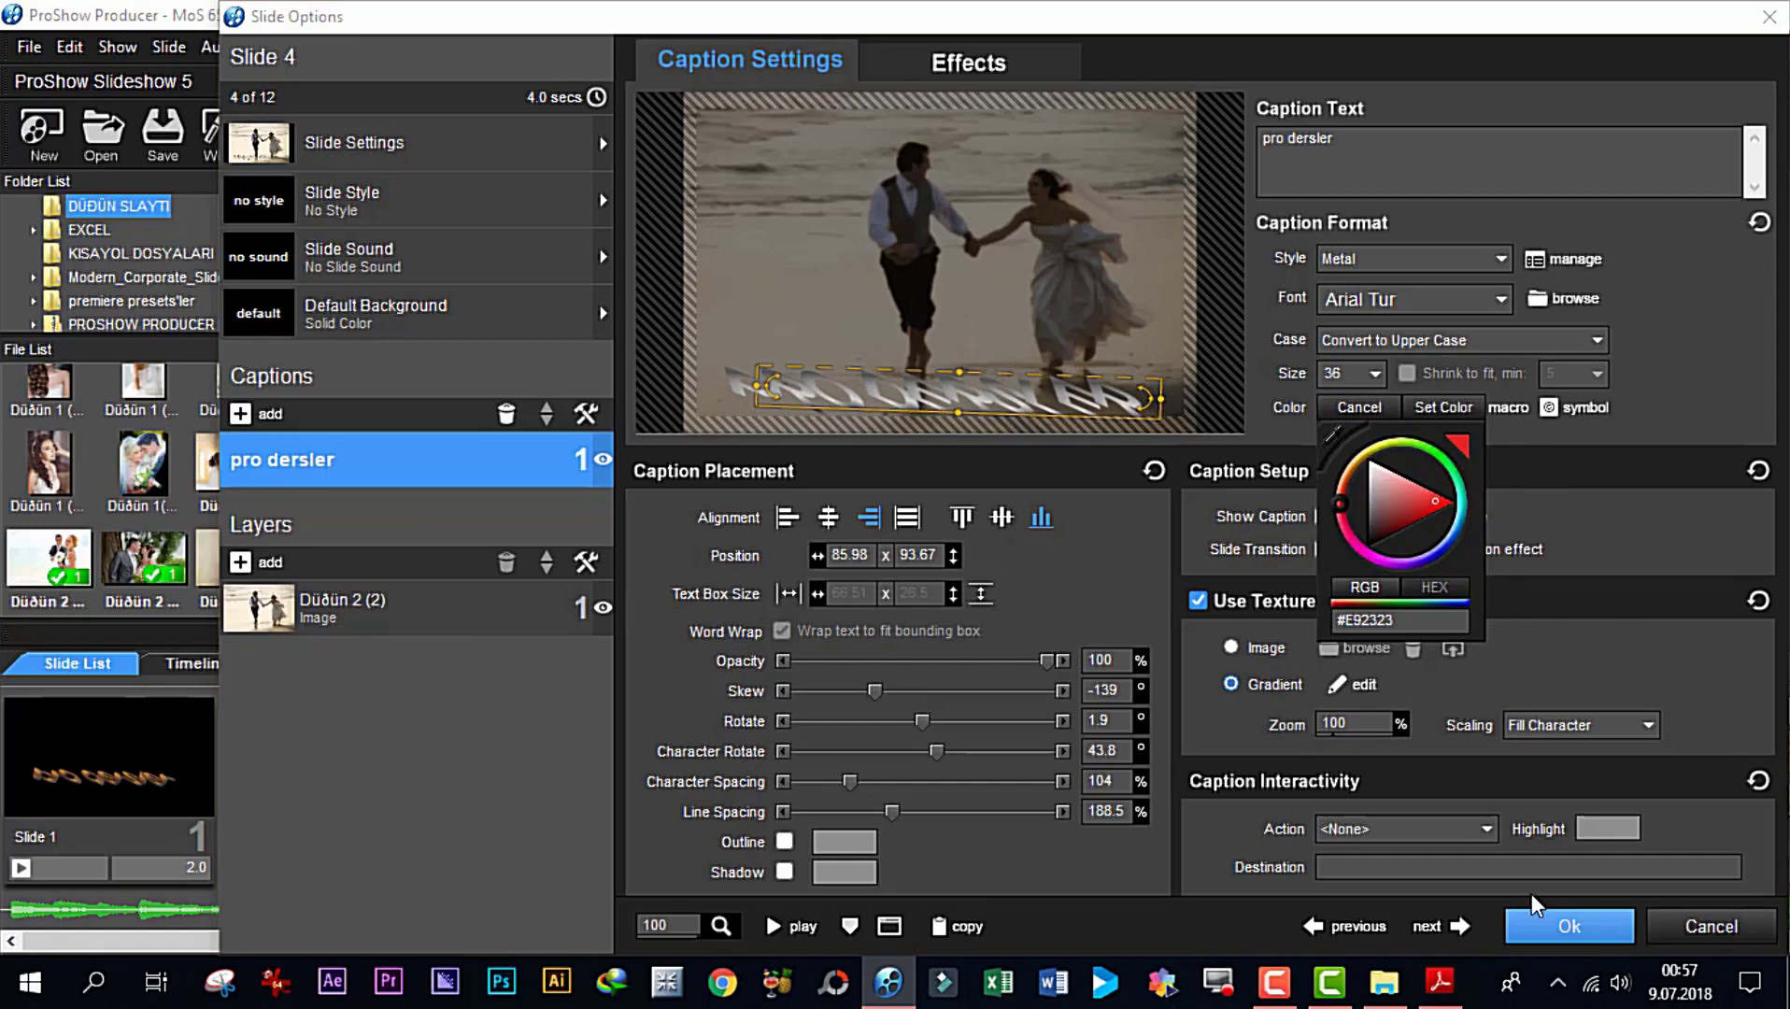
click(785, 844)
click(785, 843)
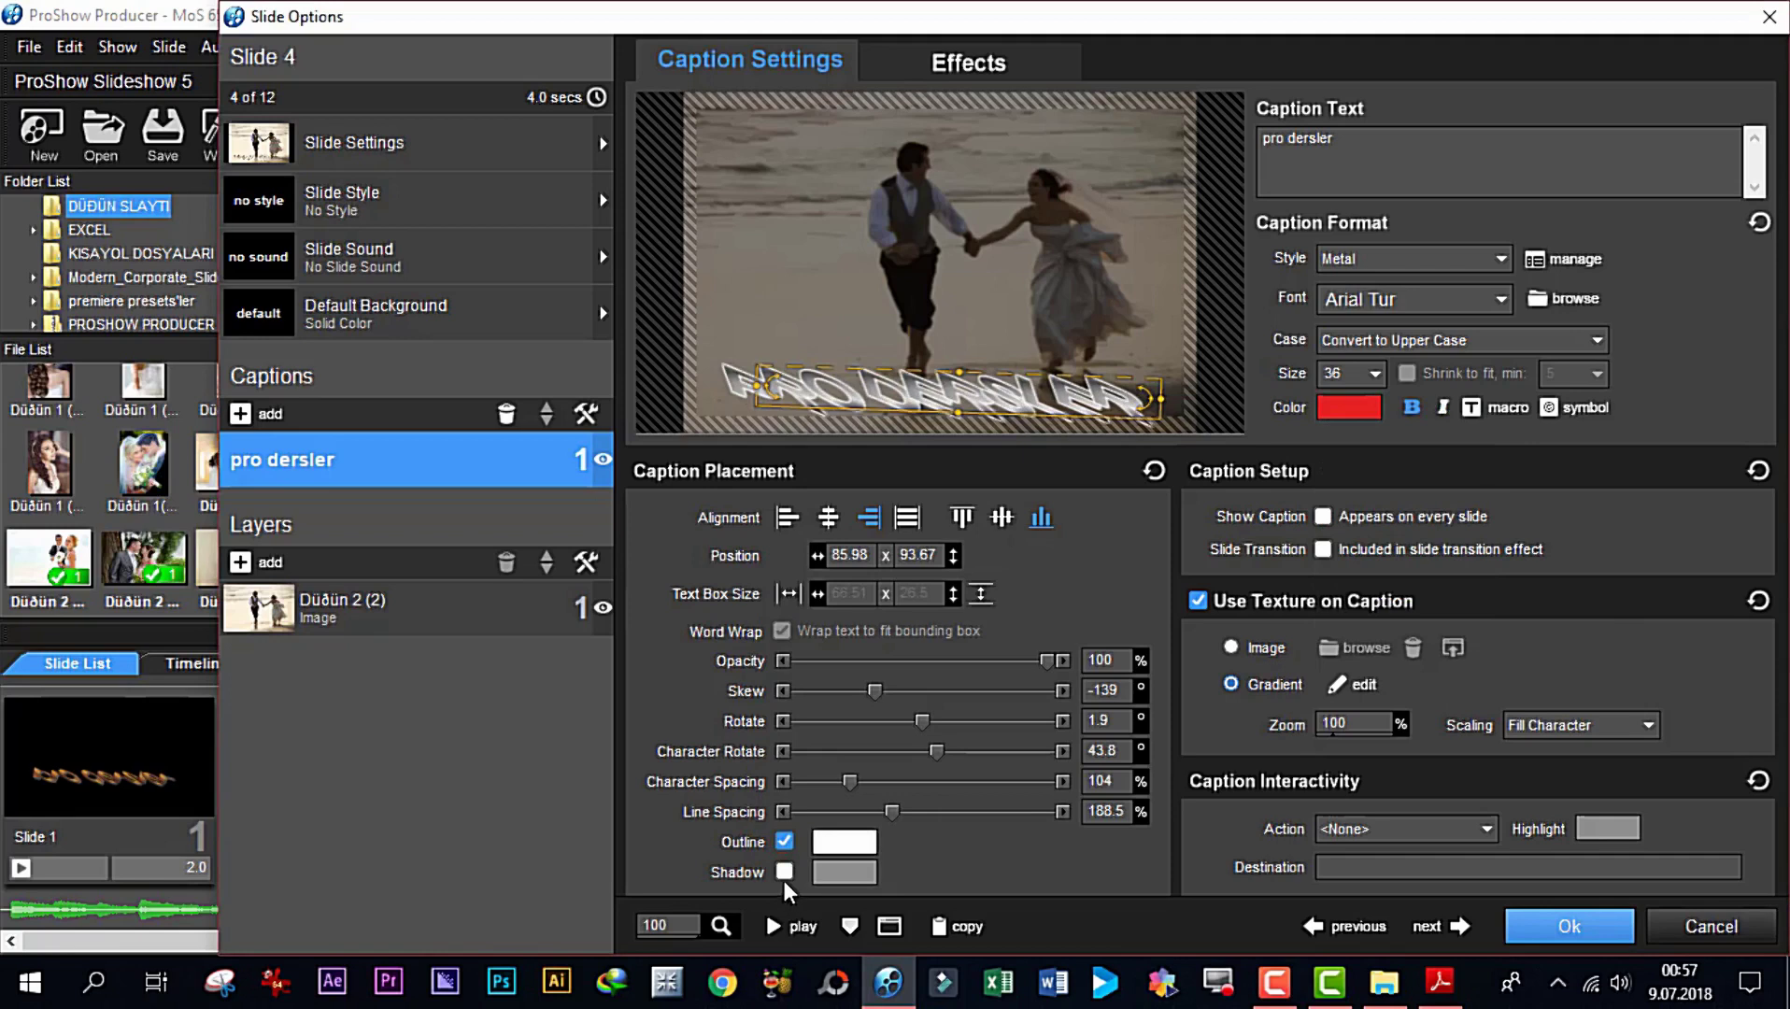
click(853, 843)
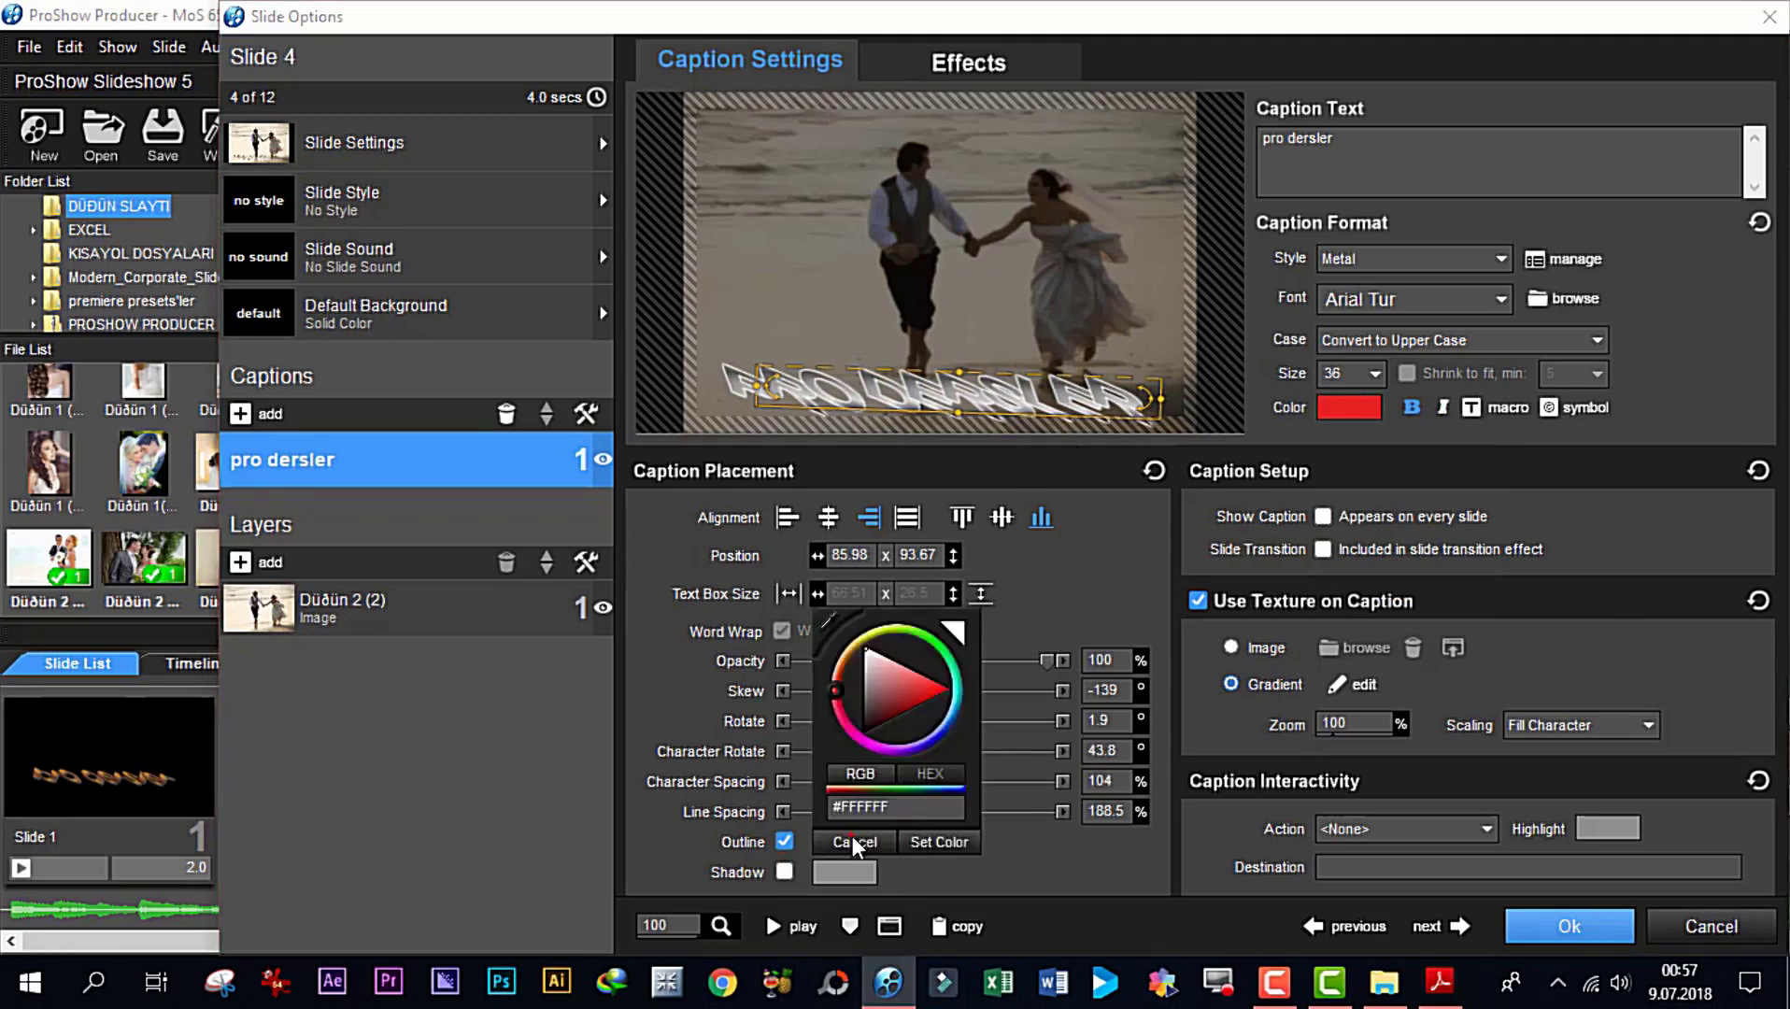
click(933, 691)
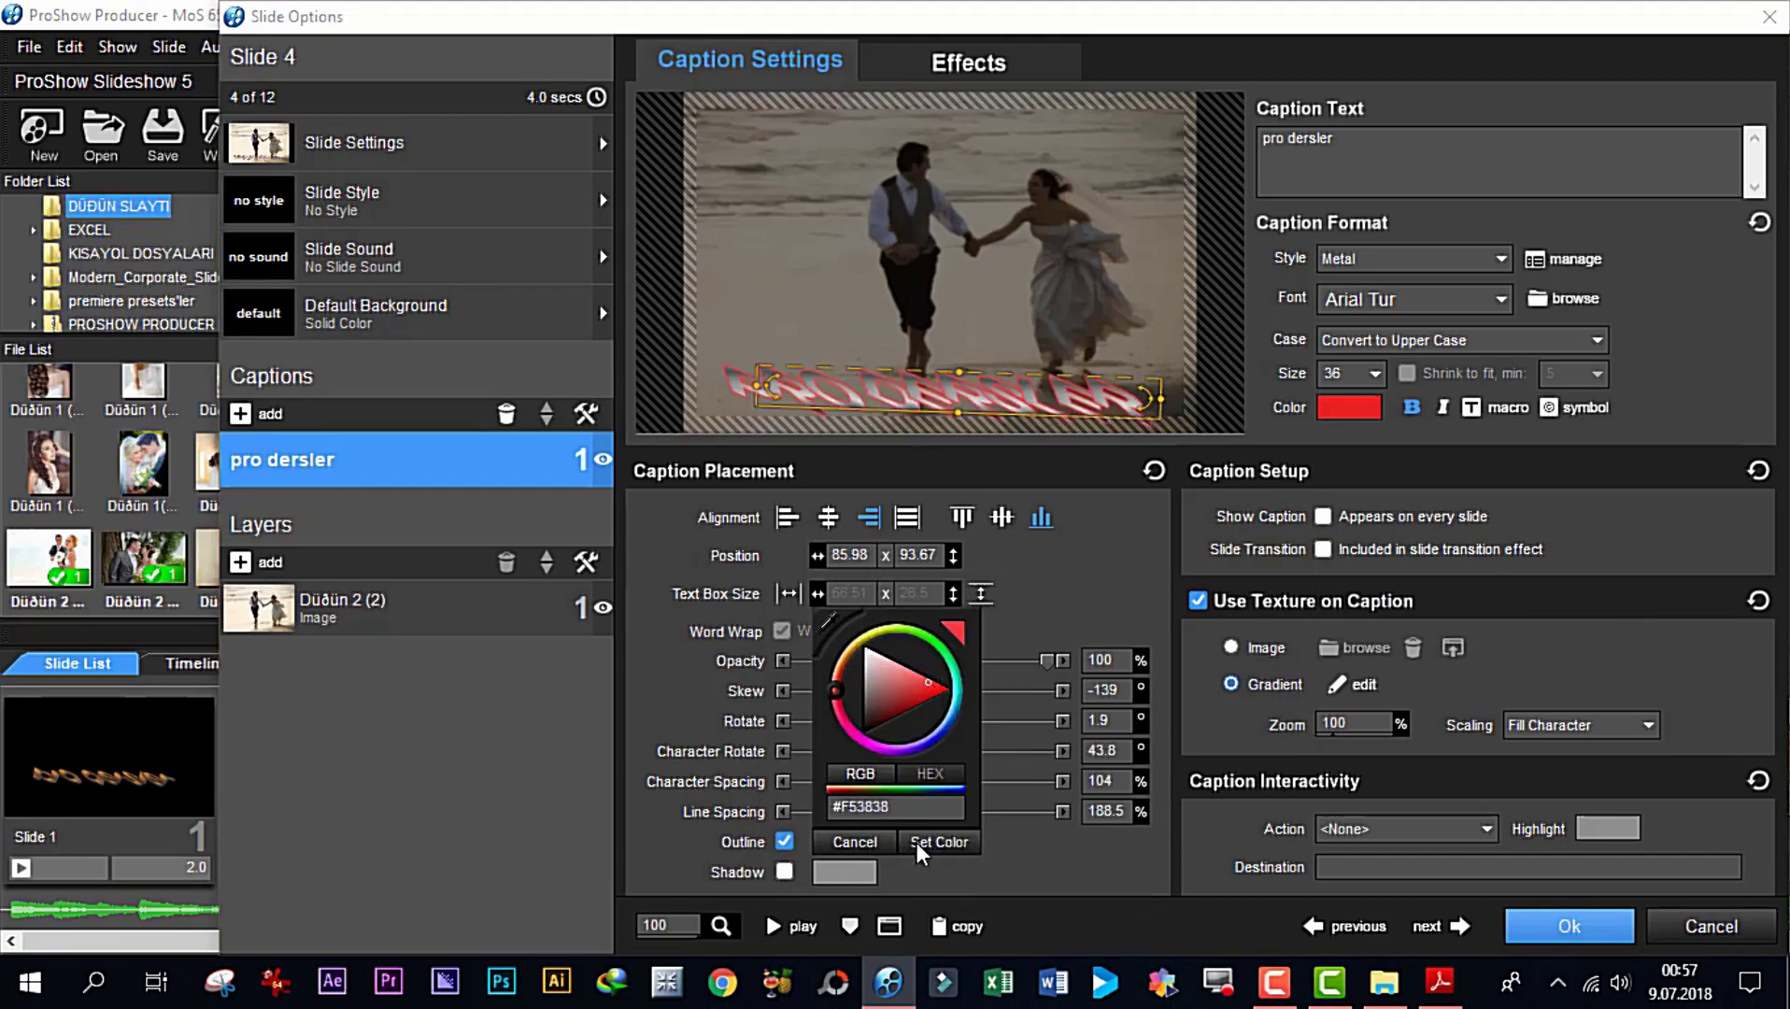
Turn on the caption's shadow, colour it turquoise (#19EBC1), and apply the changes to slide 4
click(785, 872)
click(785, 872)
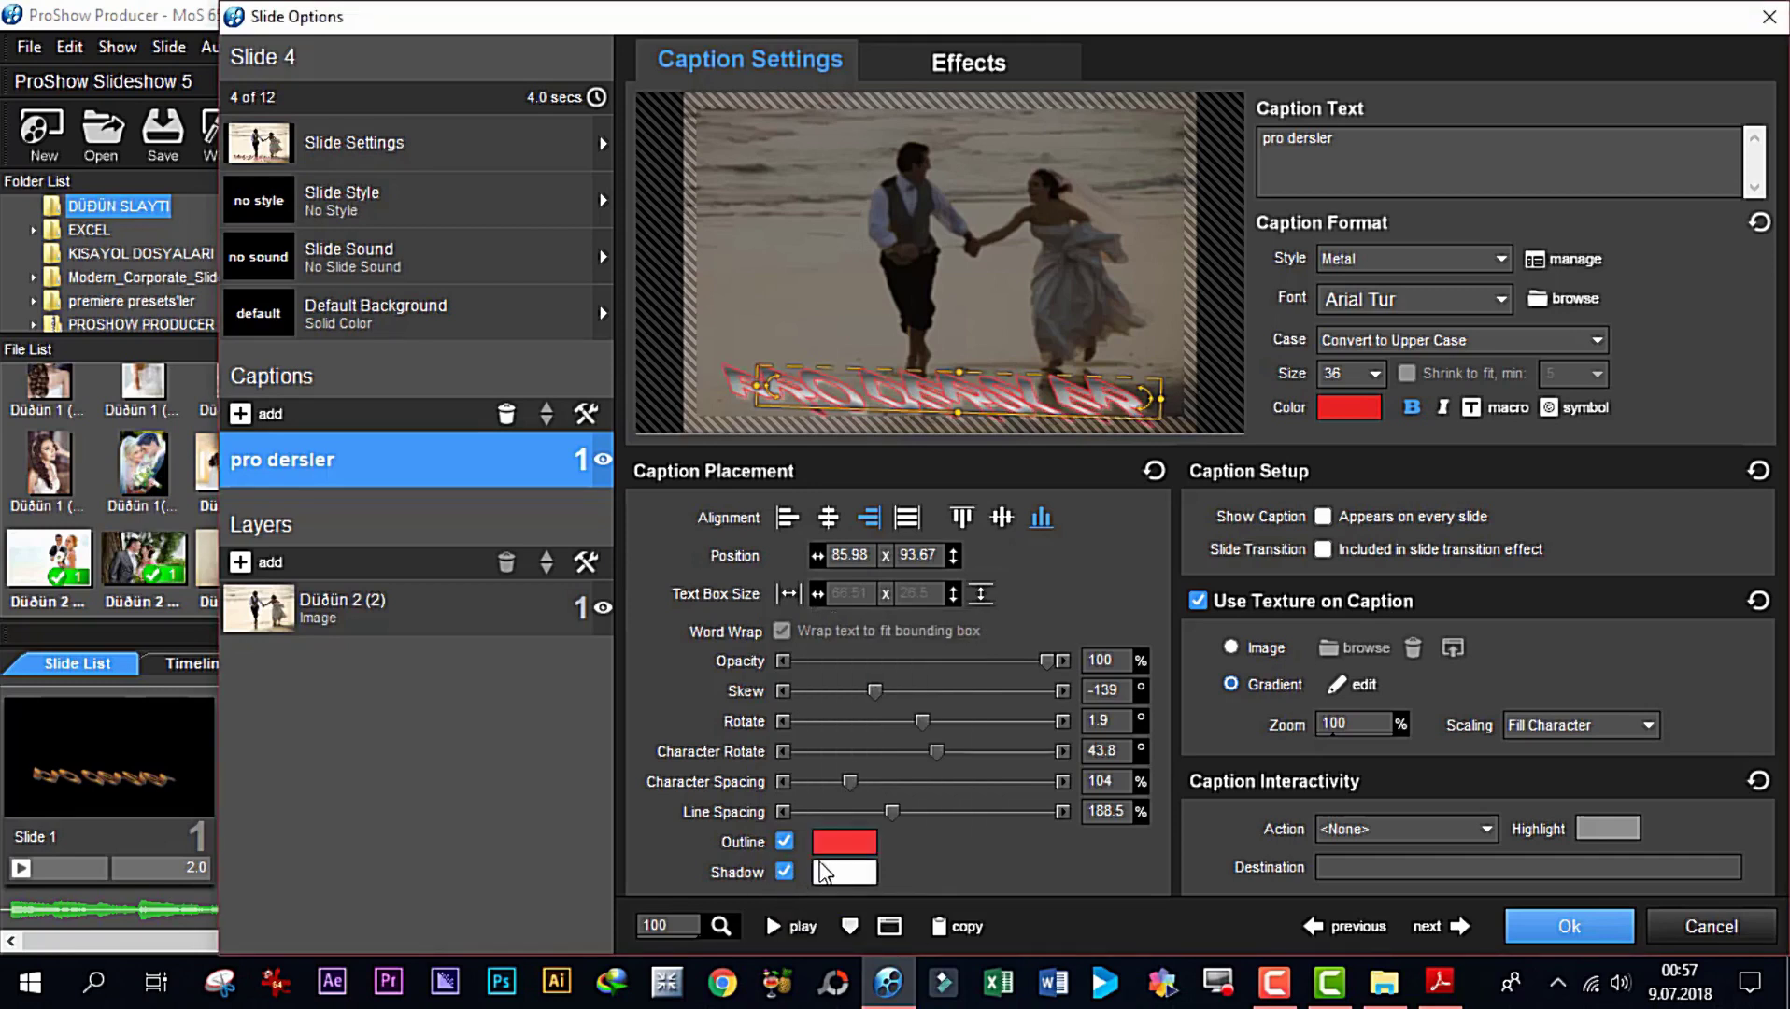
click(845, 872)
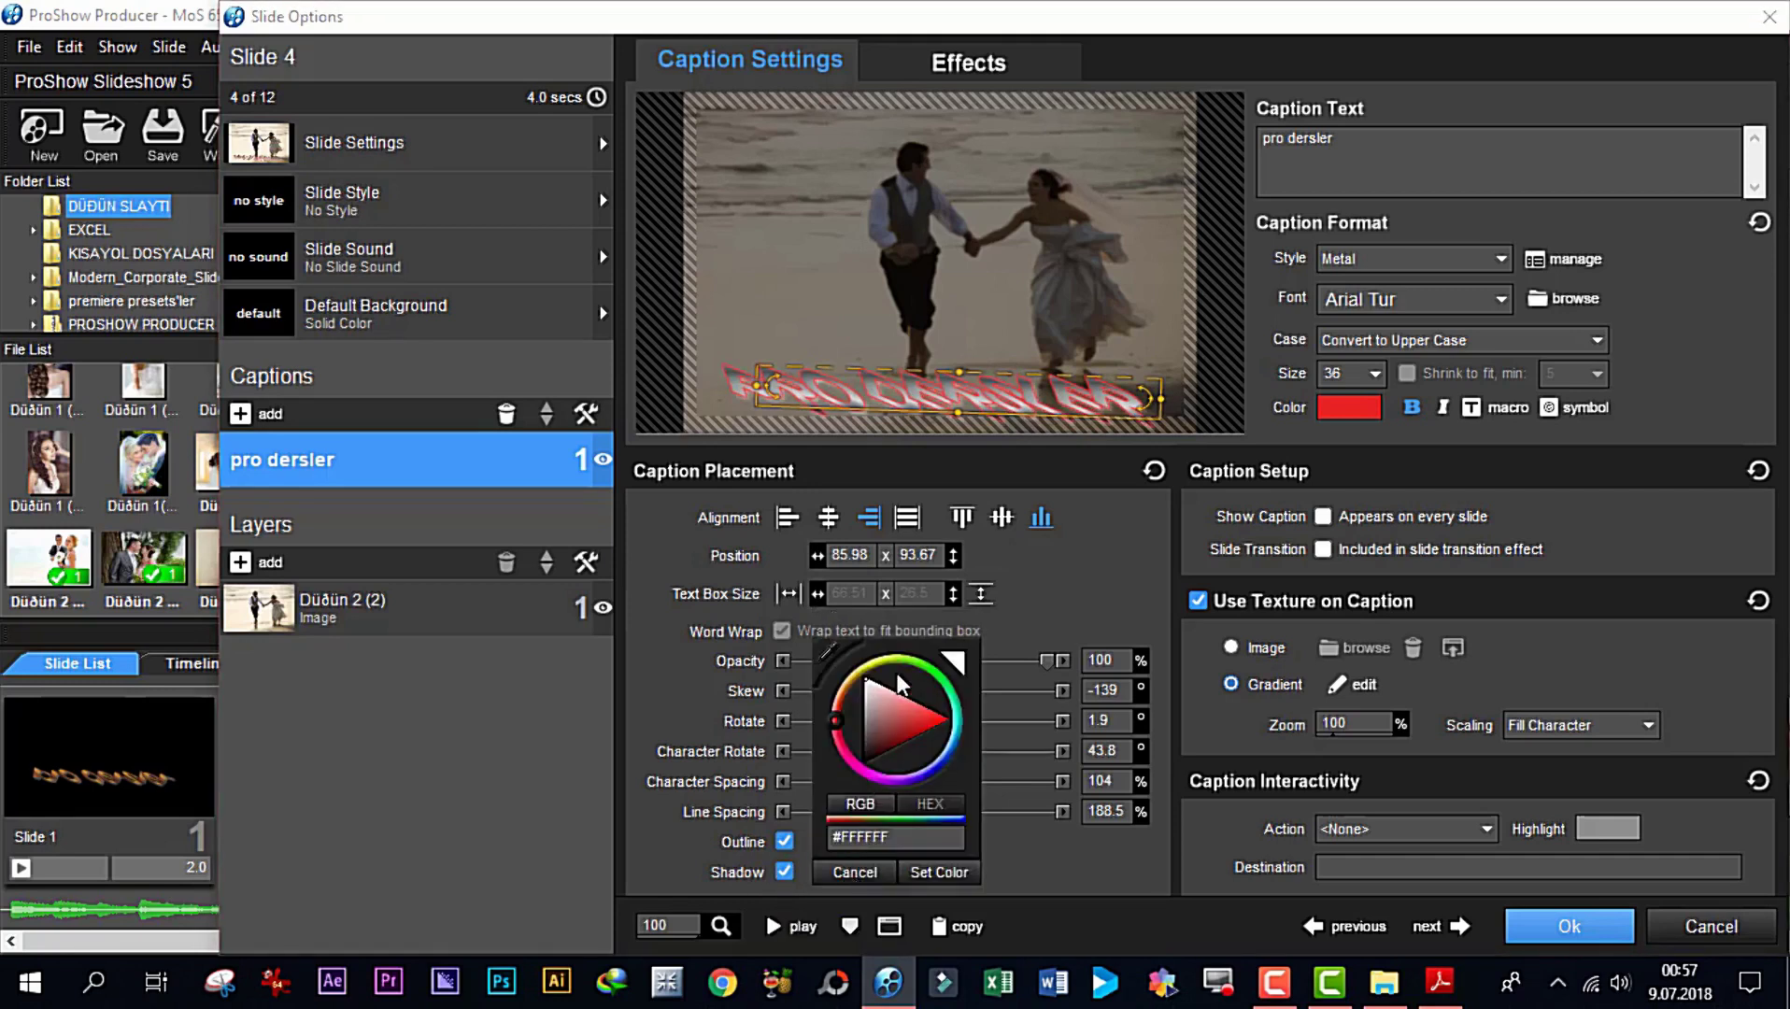
click(925, 669)
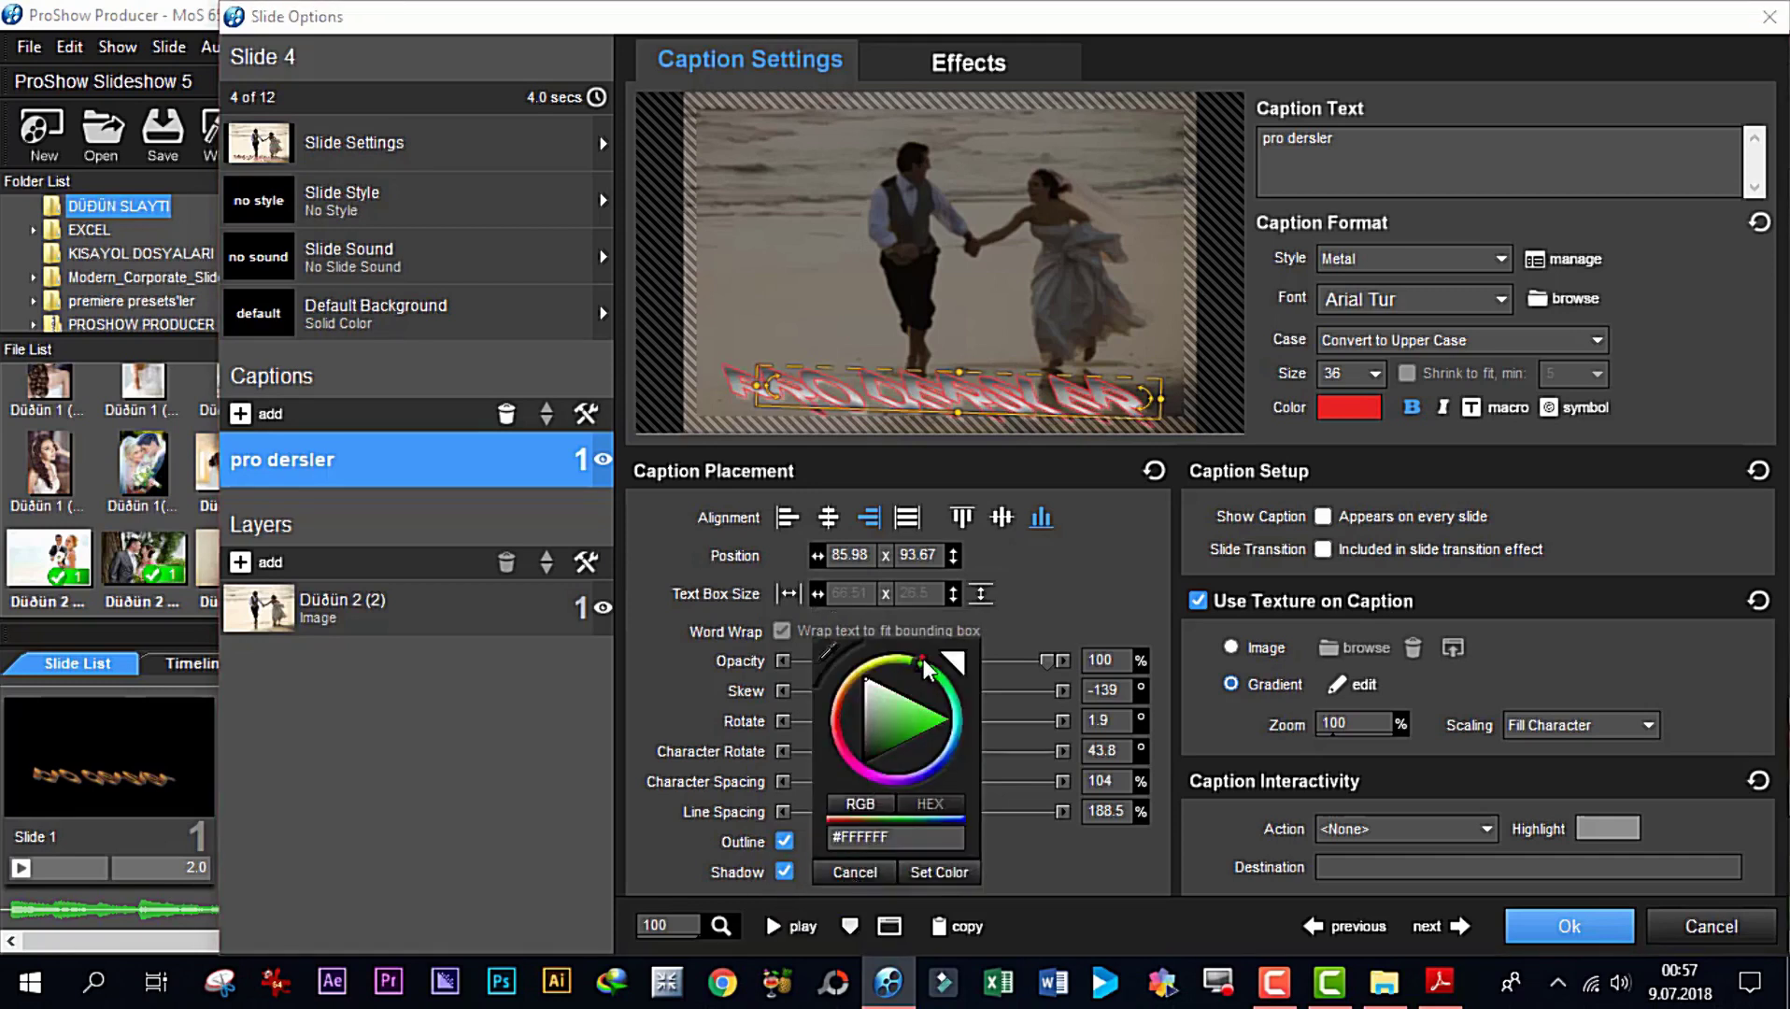
click(1035, 855)
click(857, 872)
drag(834, 700, 938, 717)
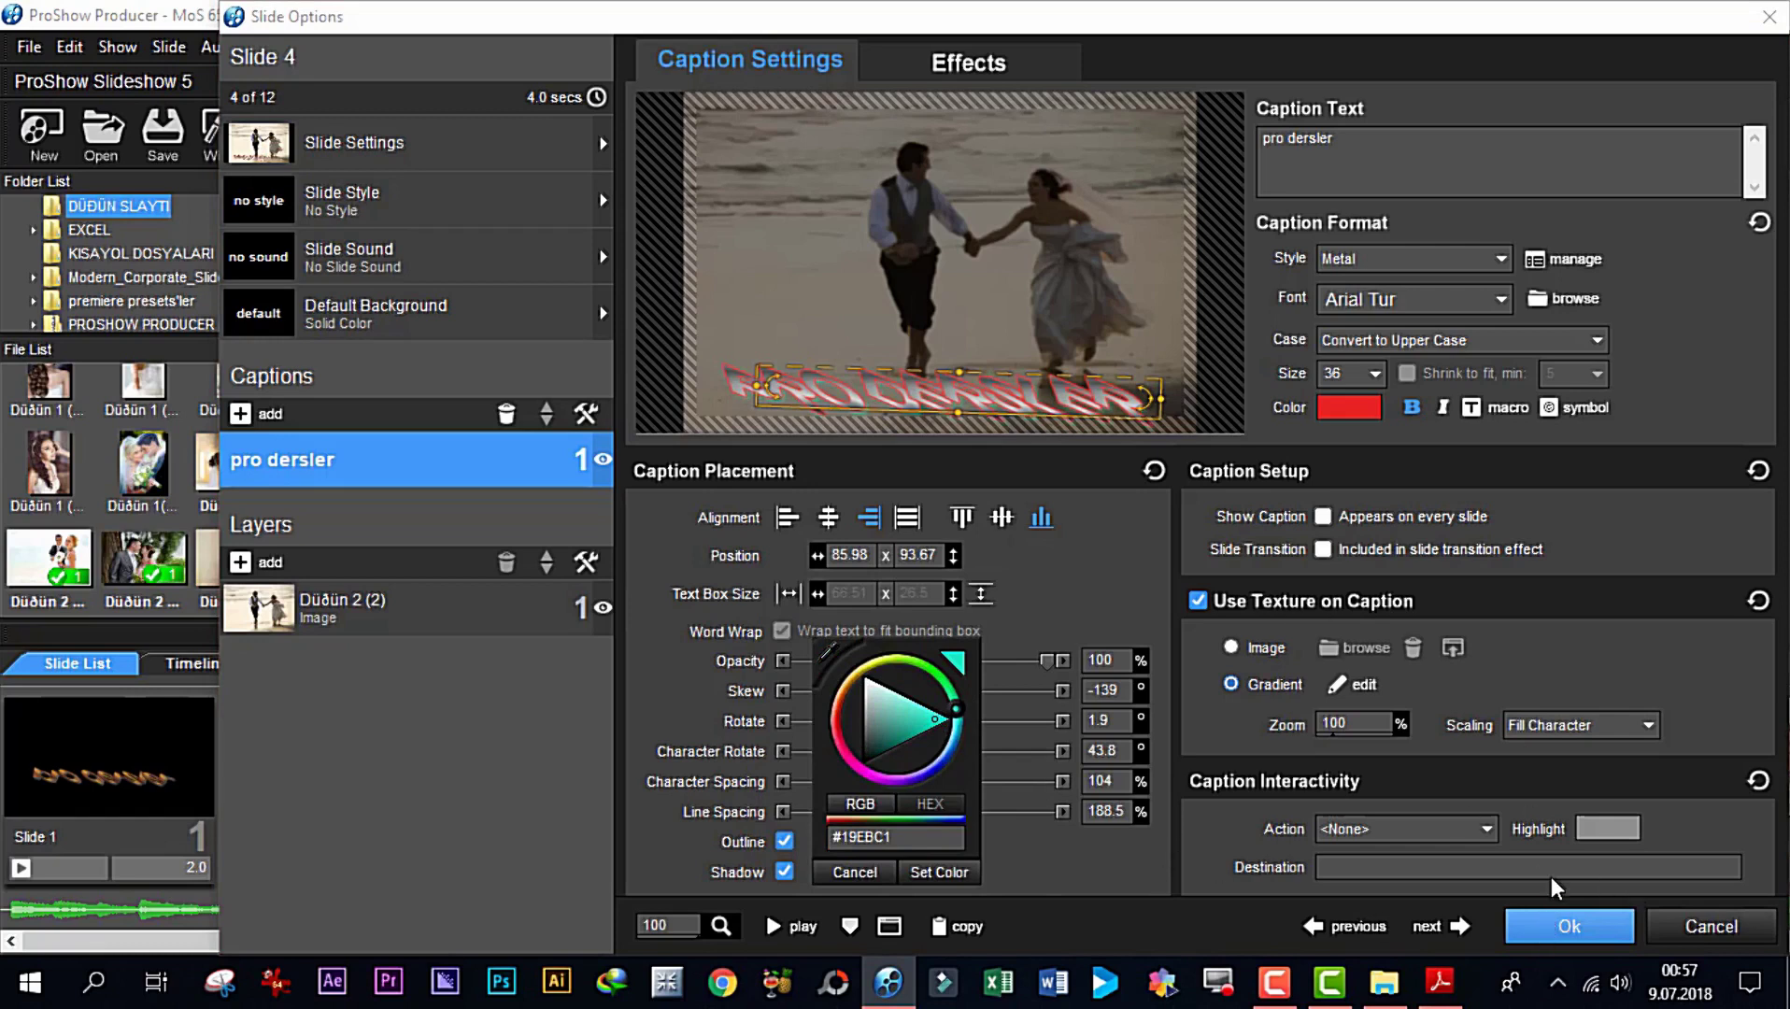
click(1577, 927)
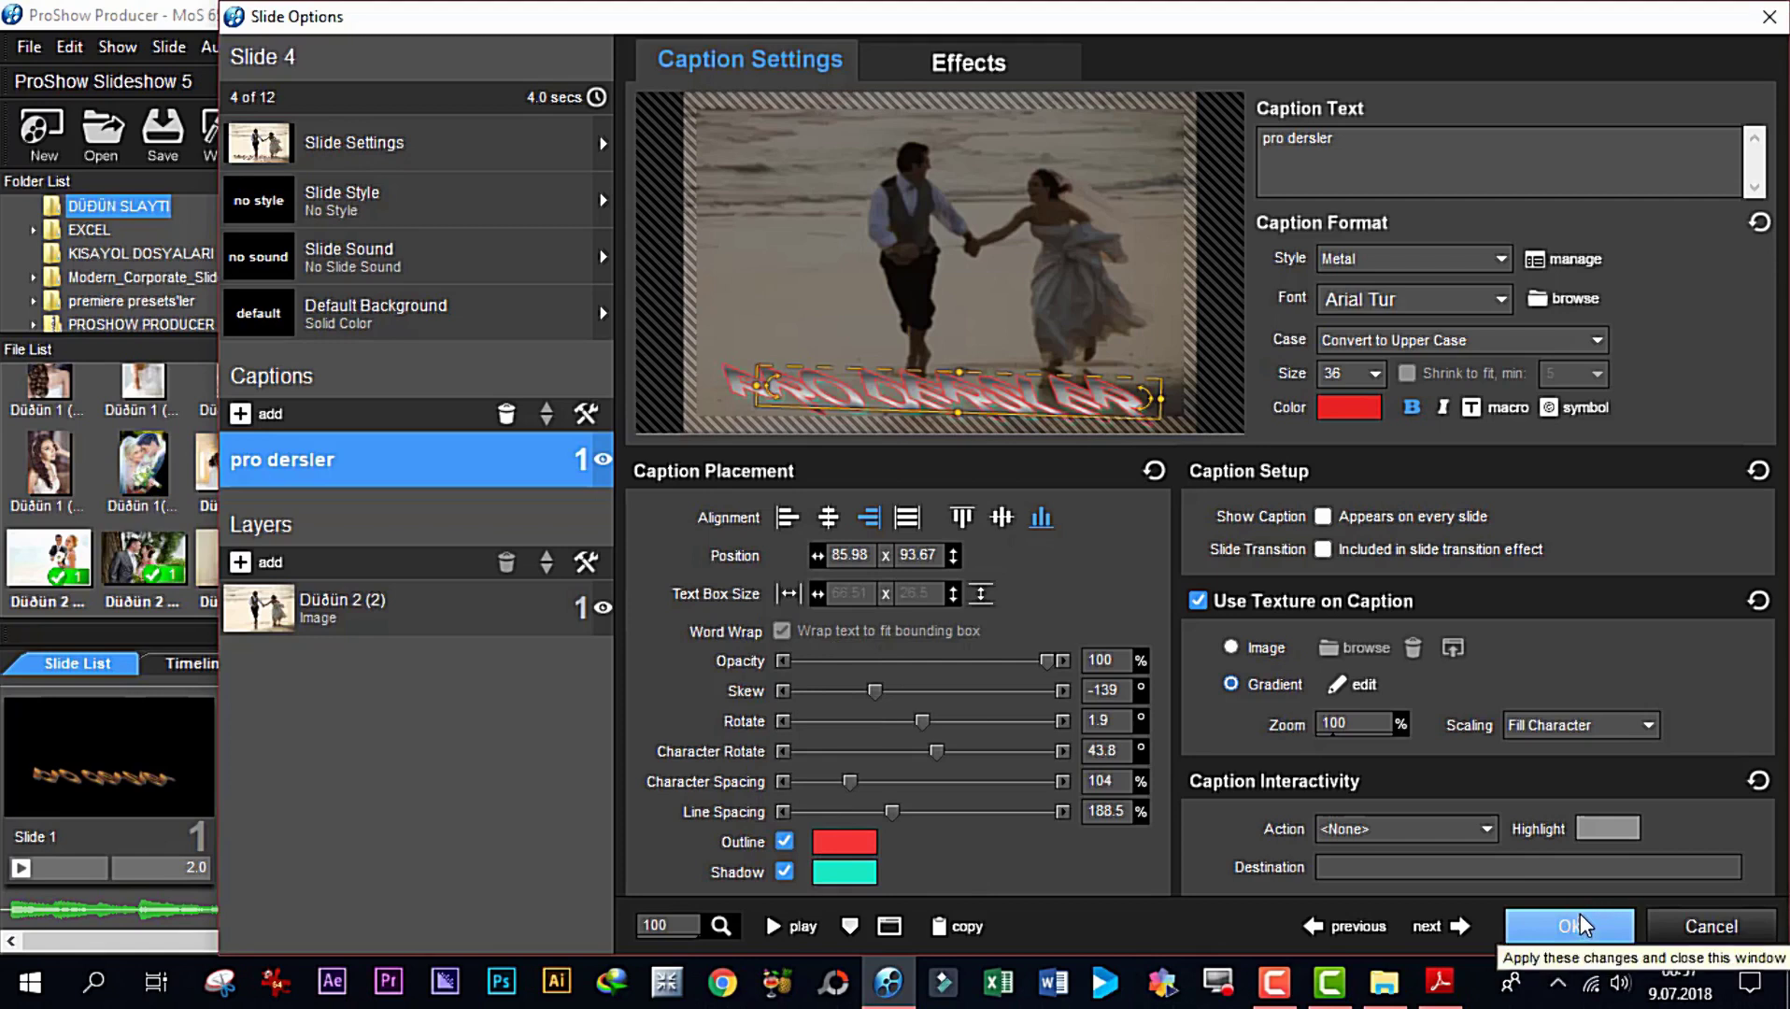
click(1585, 943)
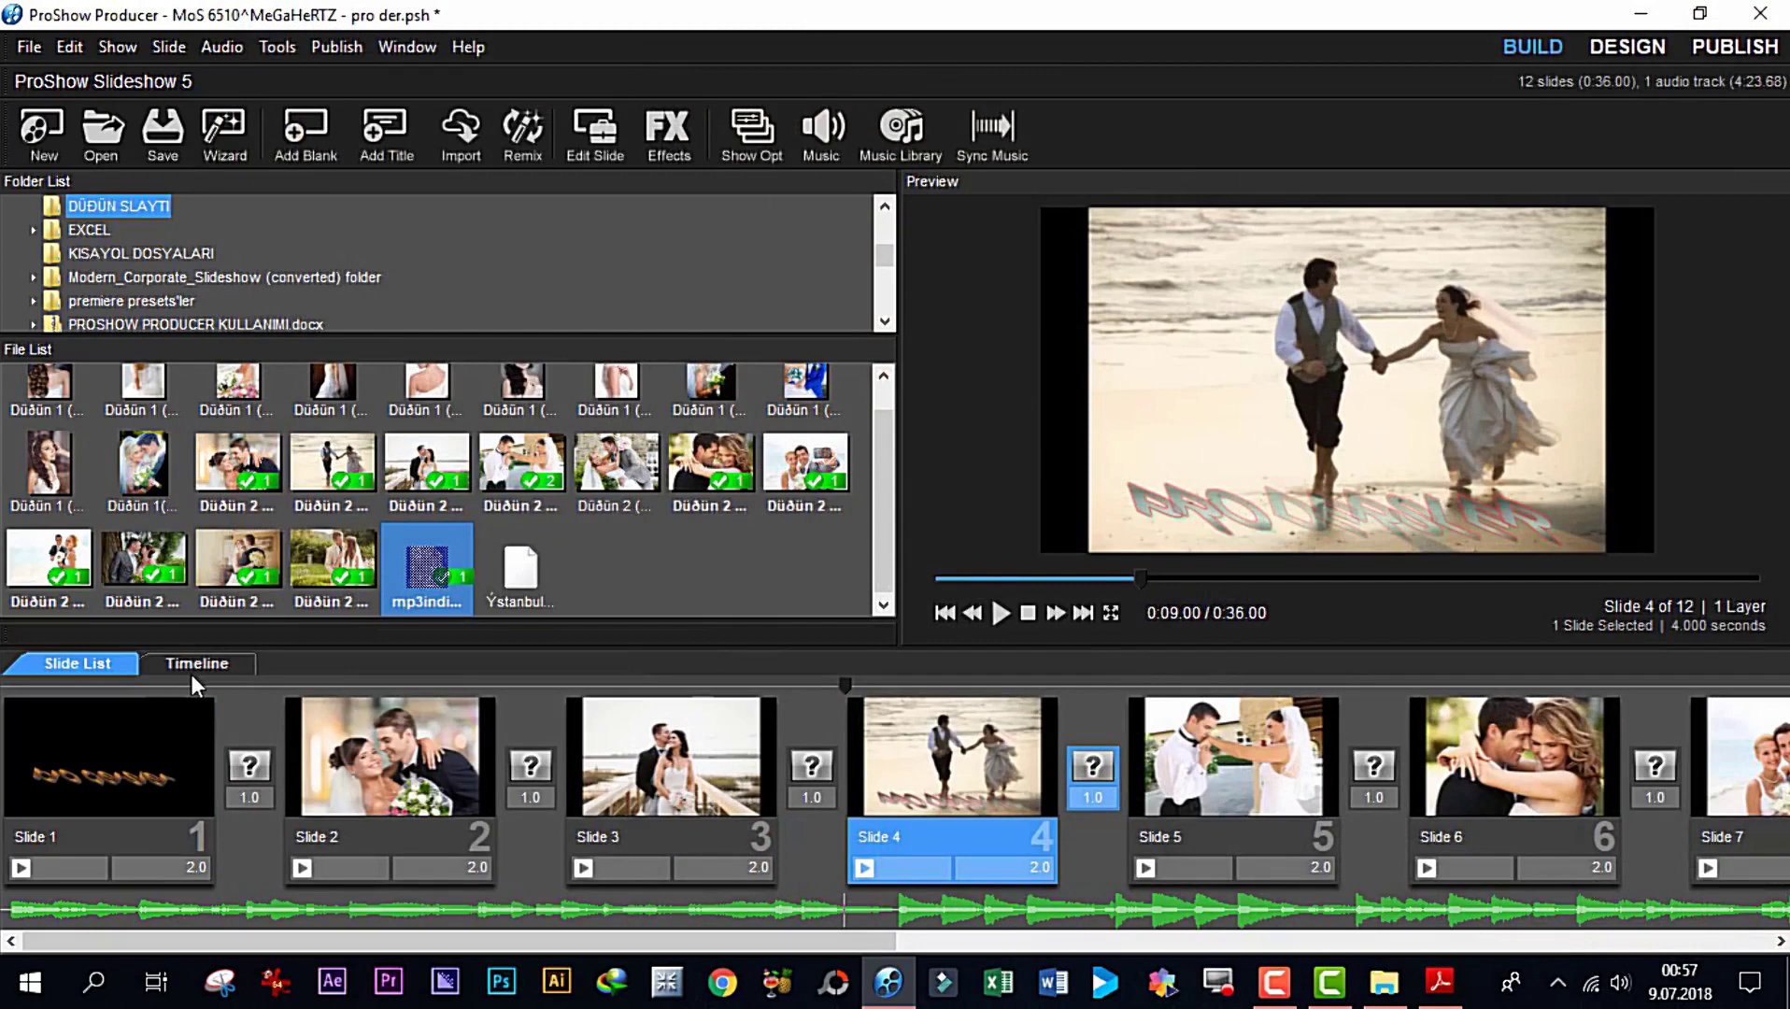
Play the slideshow preview from the first slide to review the captions, and stop it
click(942, 612)
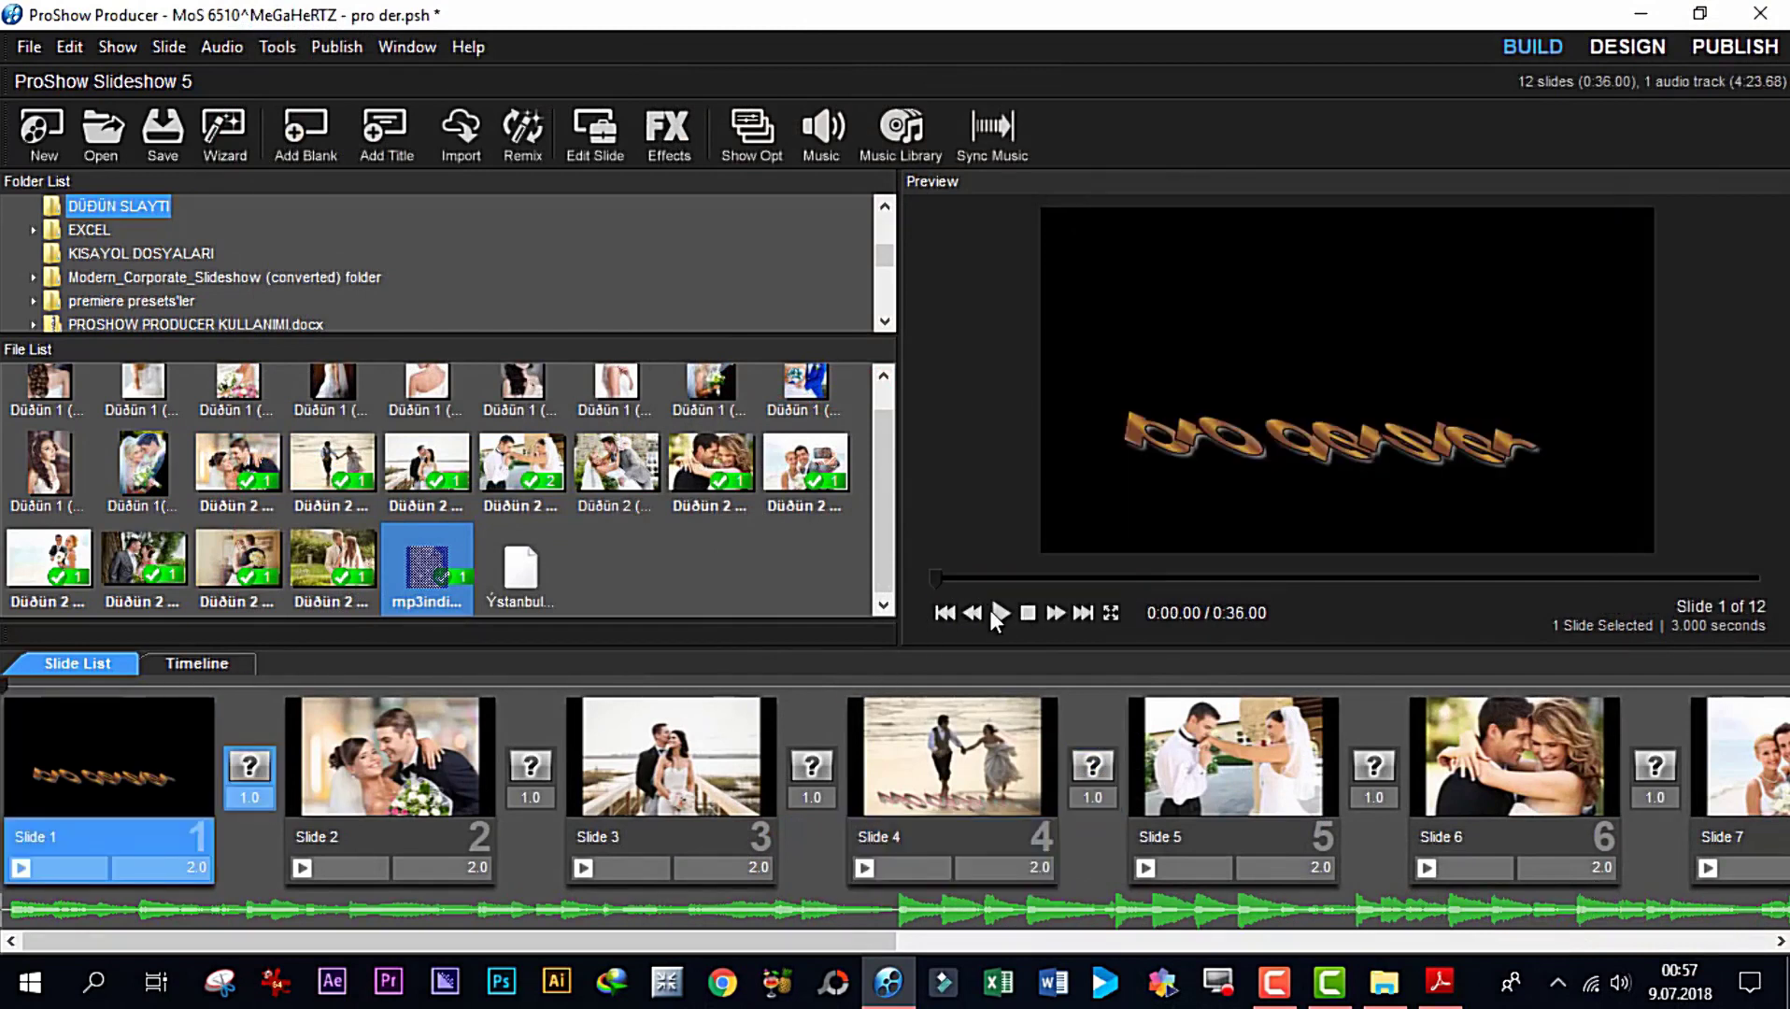
click(992, 612)
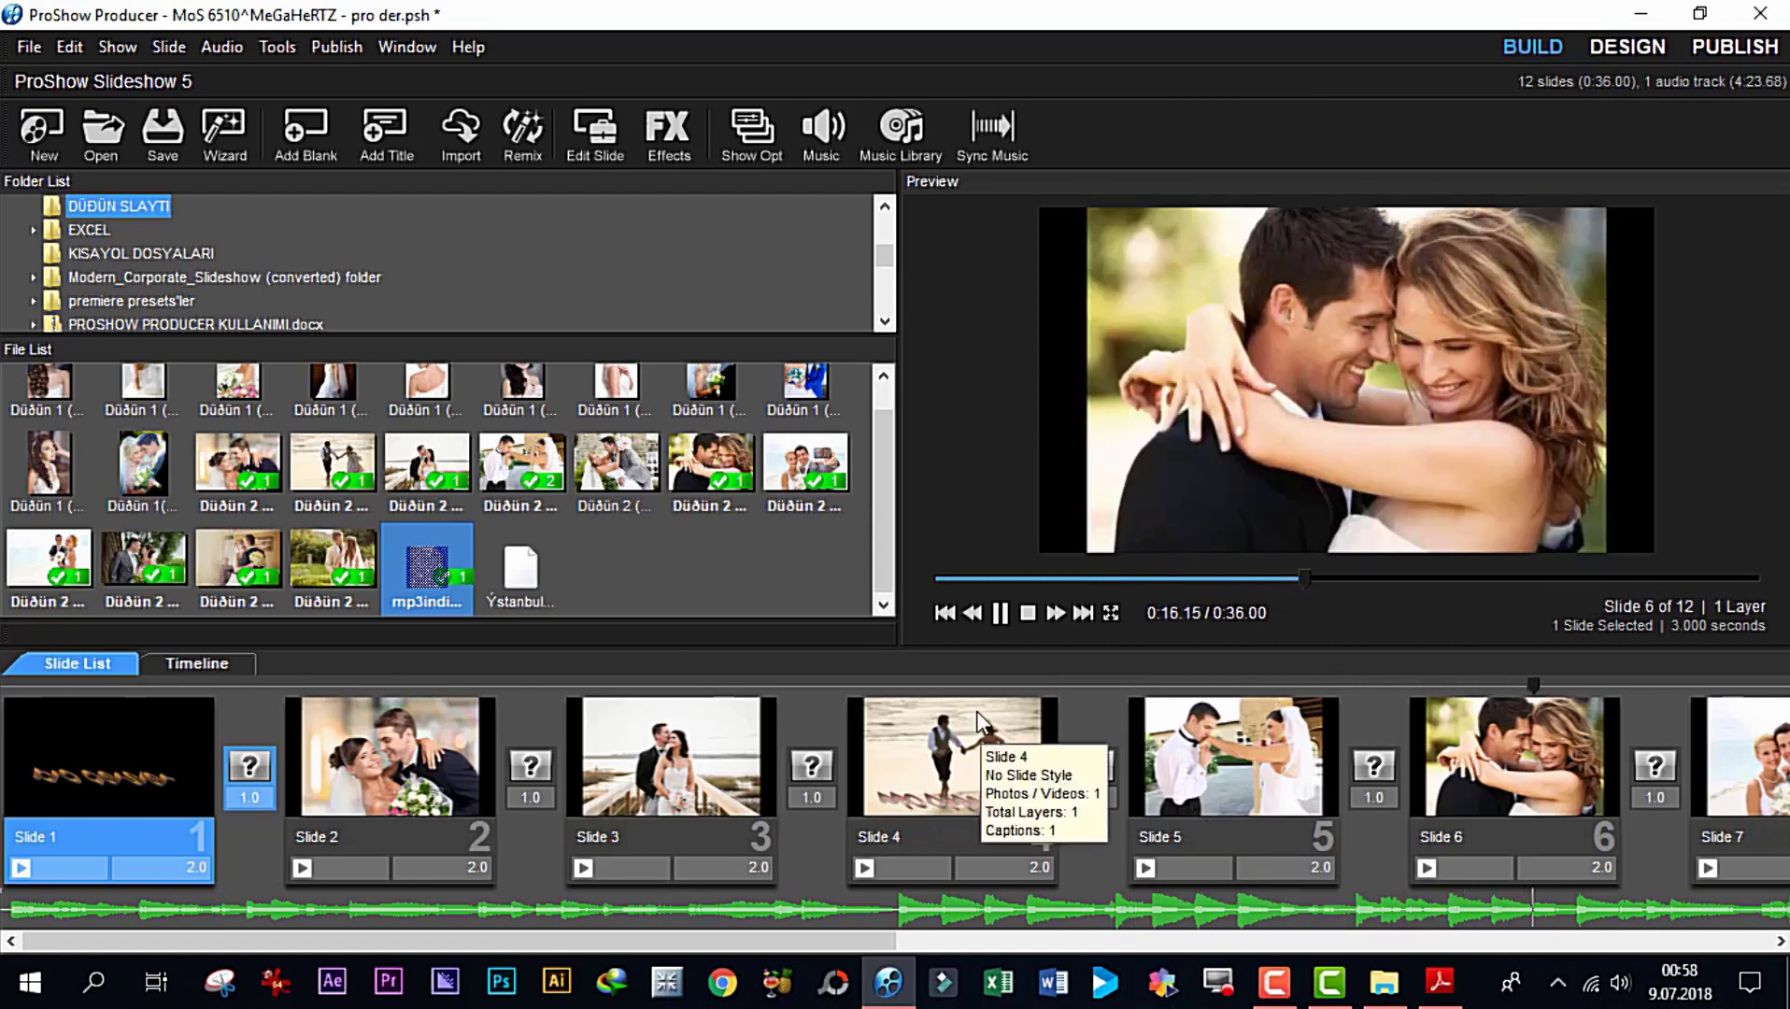
click(1021, 613)
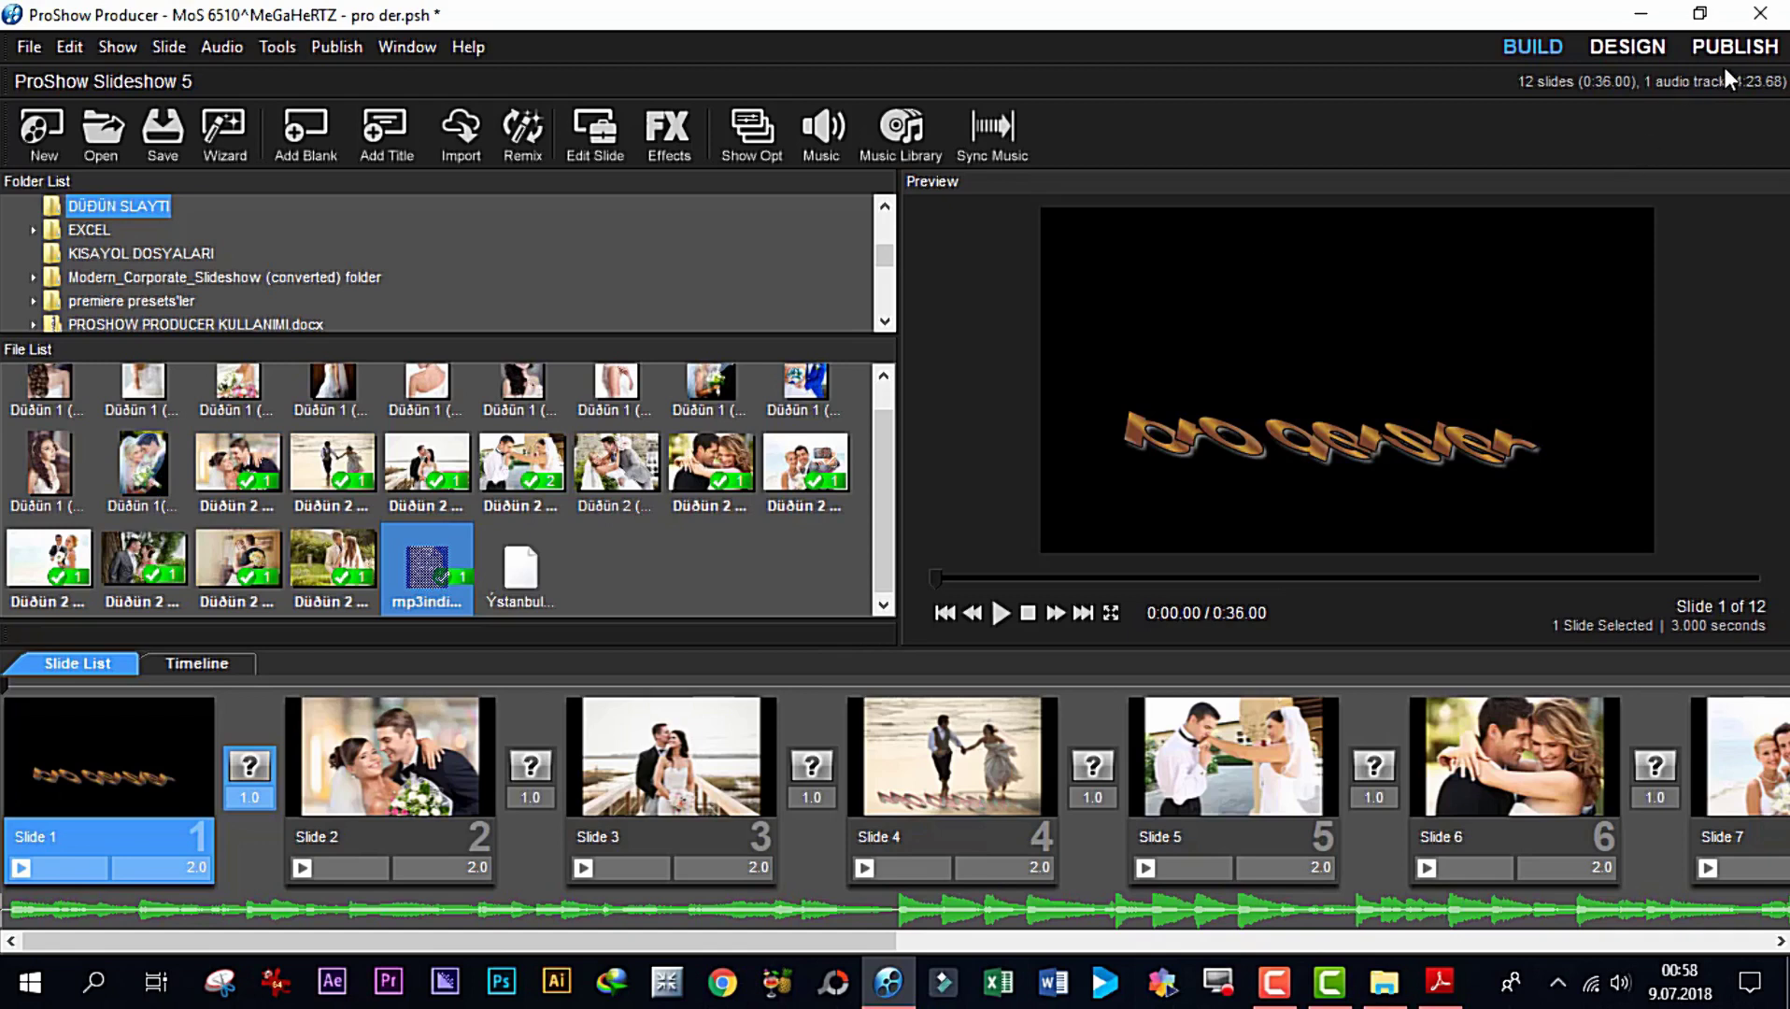
Start publishing the show as a video file for web and devices, using the MPEG-4 1080p (Full HD) preset with the 30fps High Quality profile
click(1736, 43)
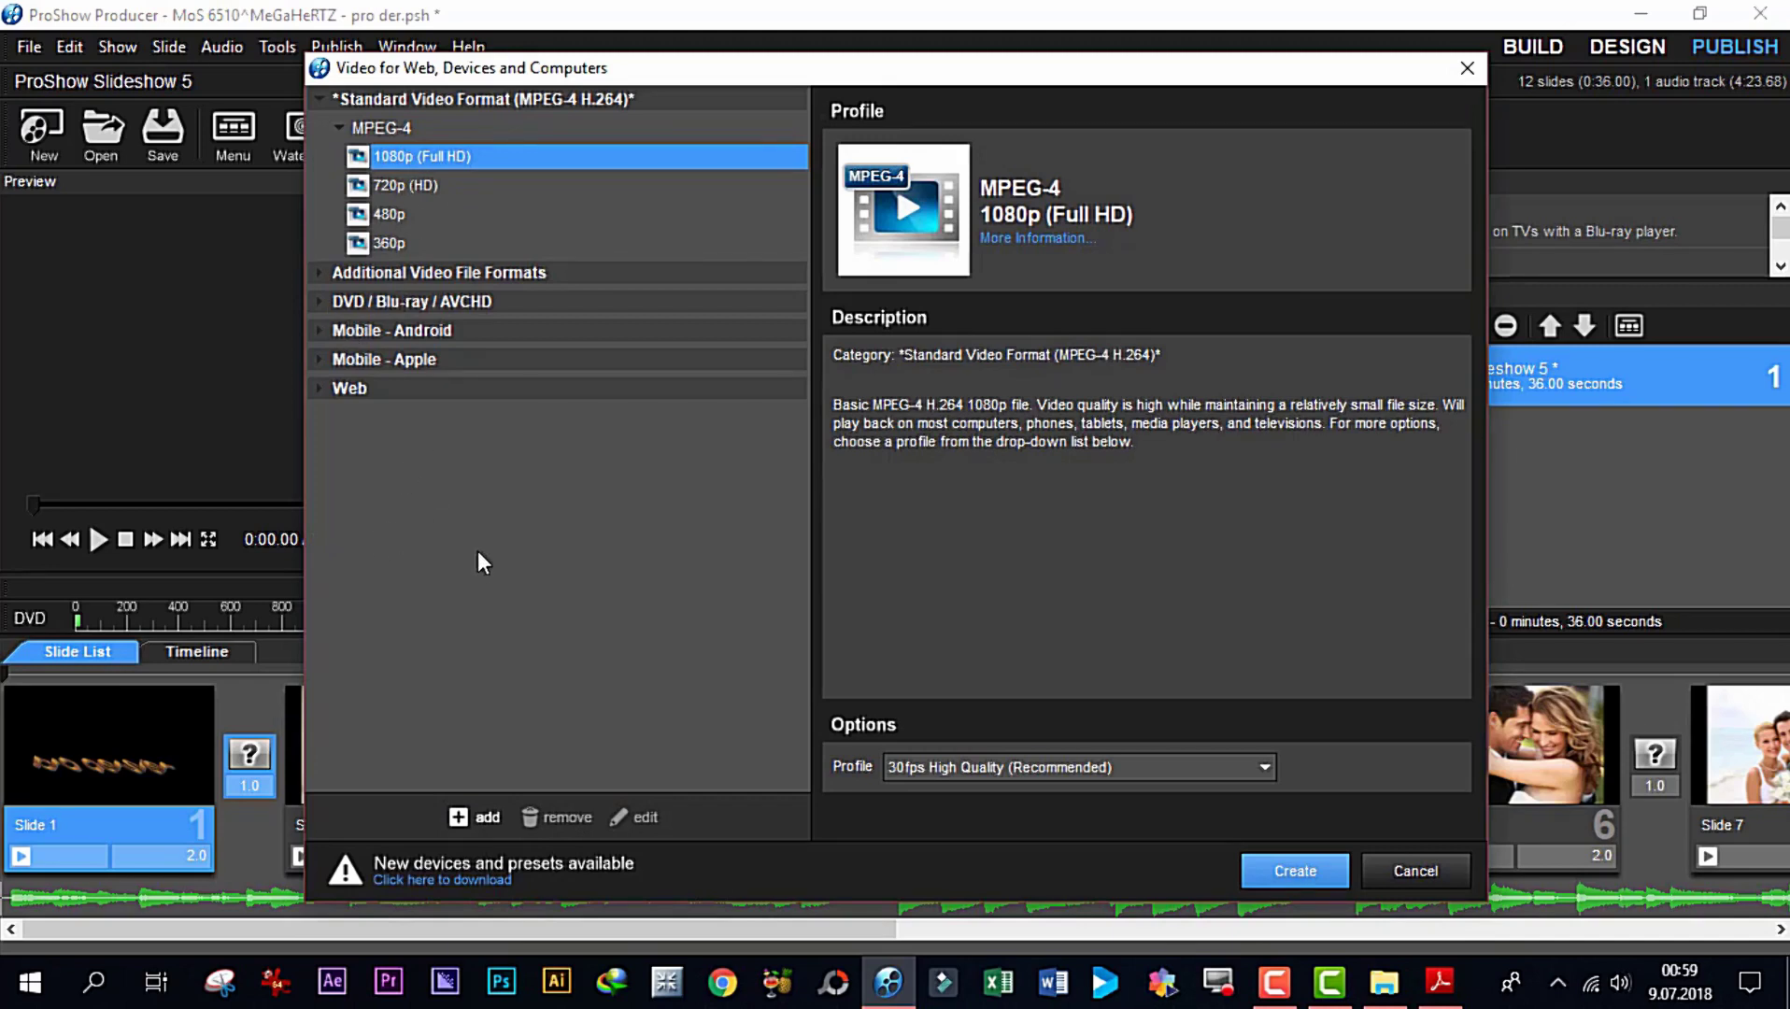
click(1412, 872)
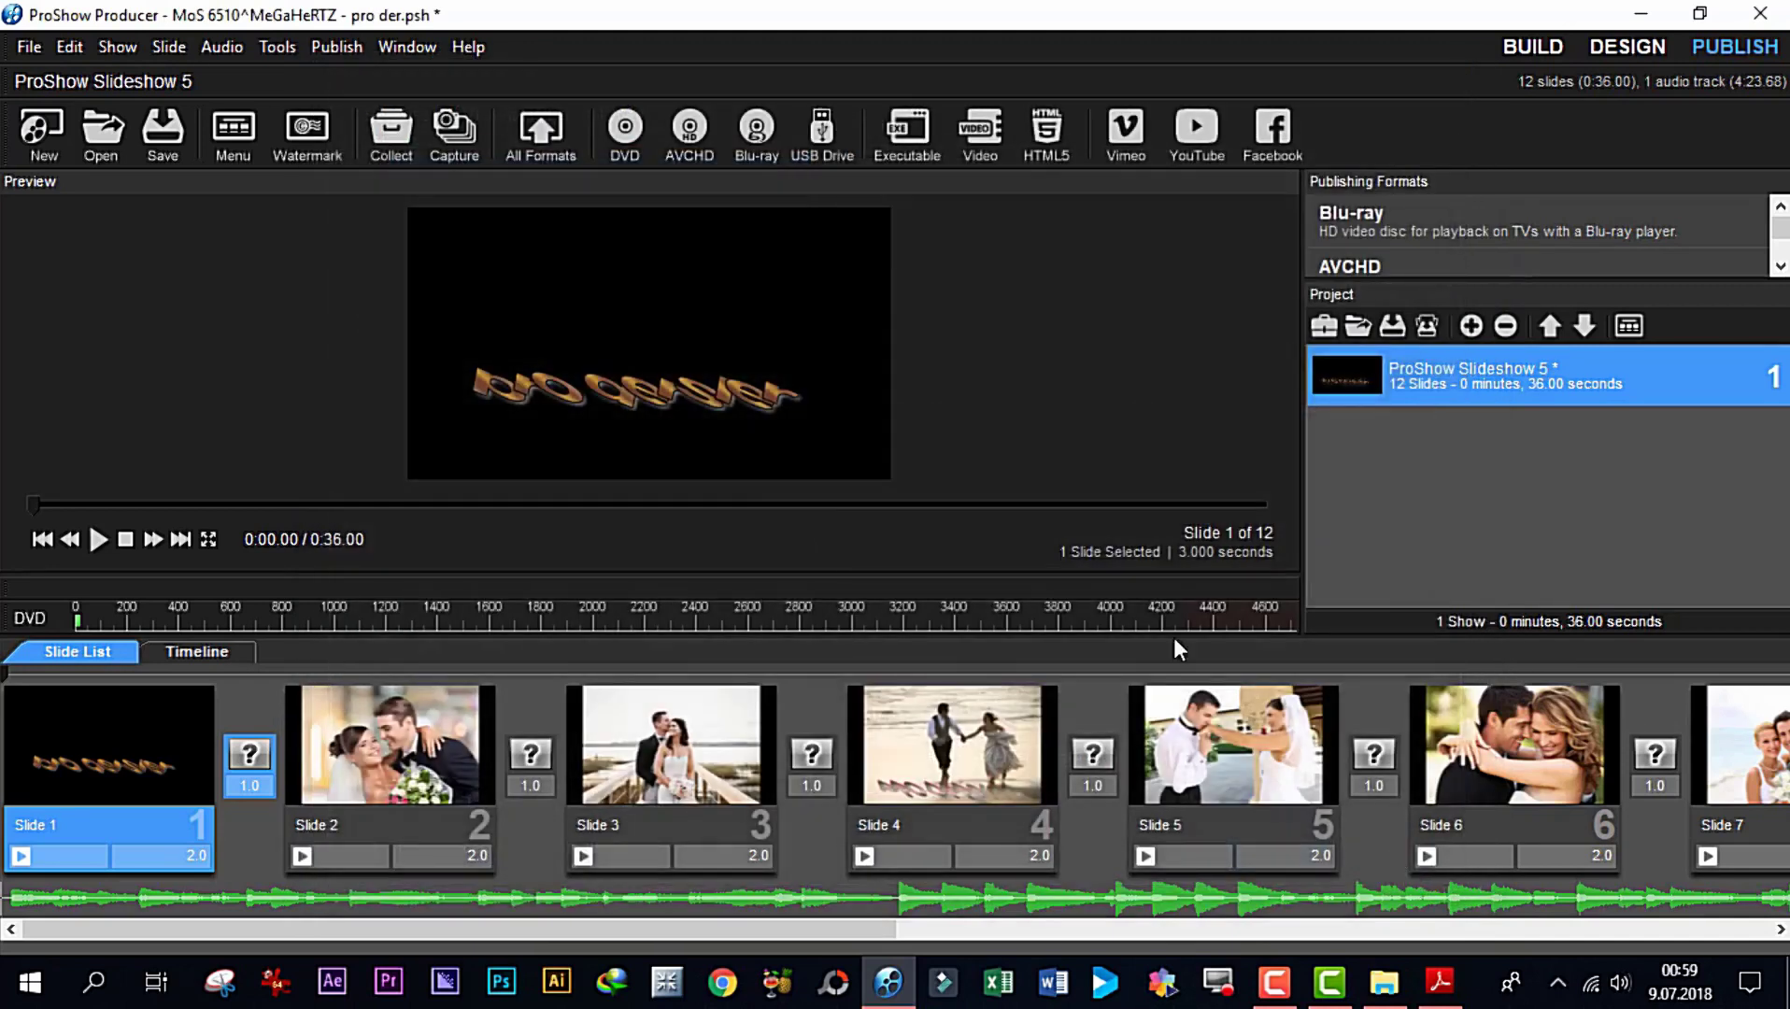
click(332, 54)
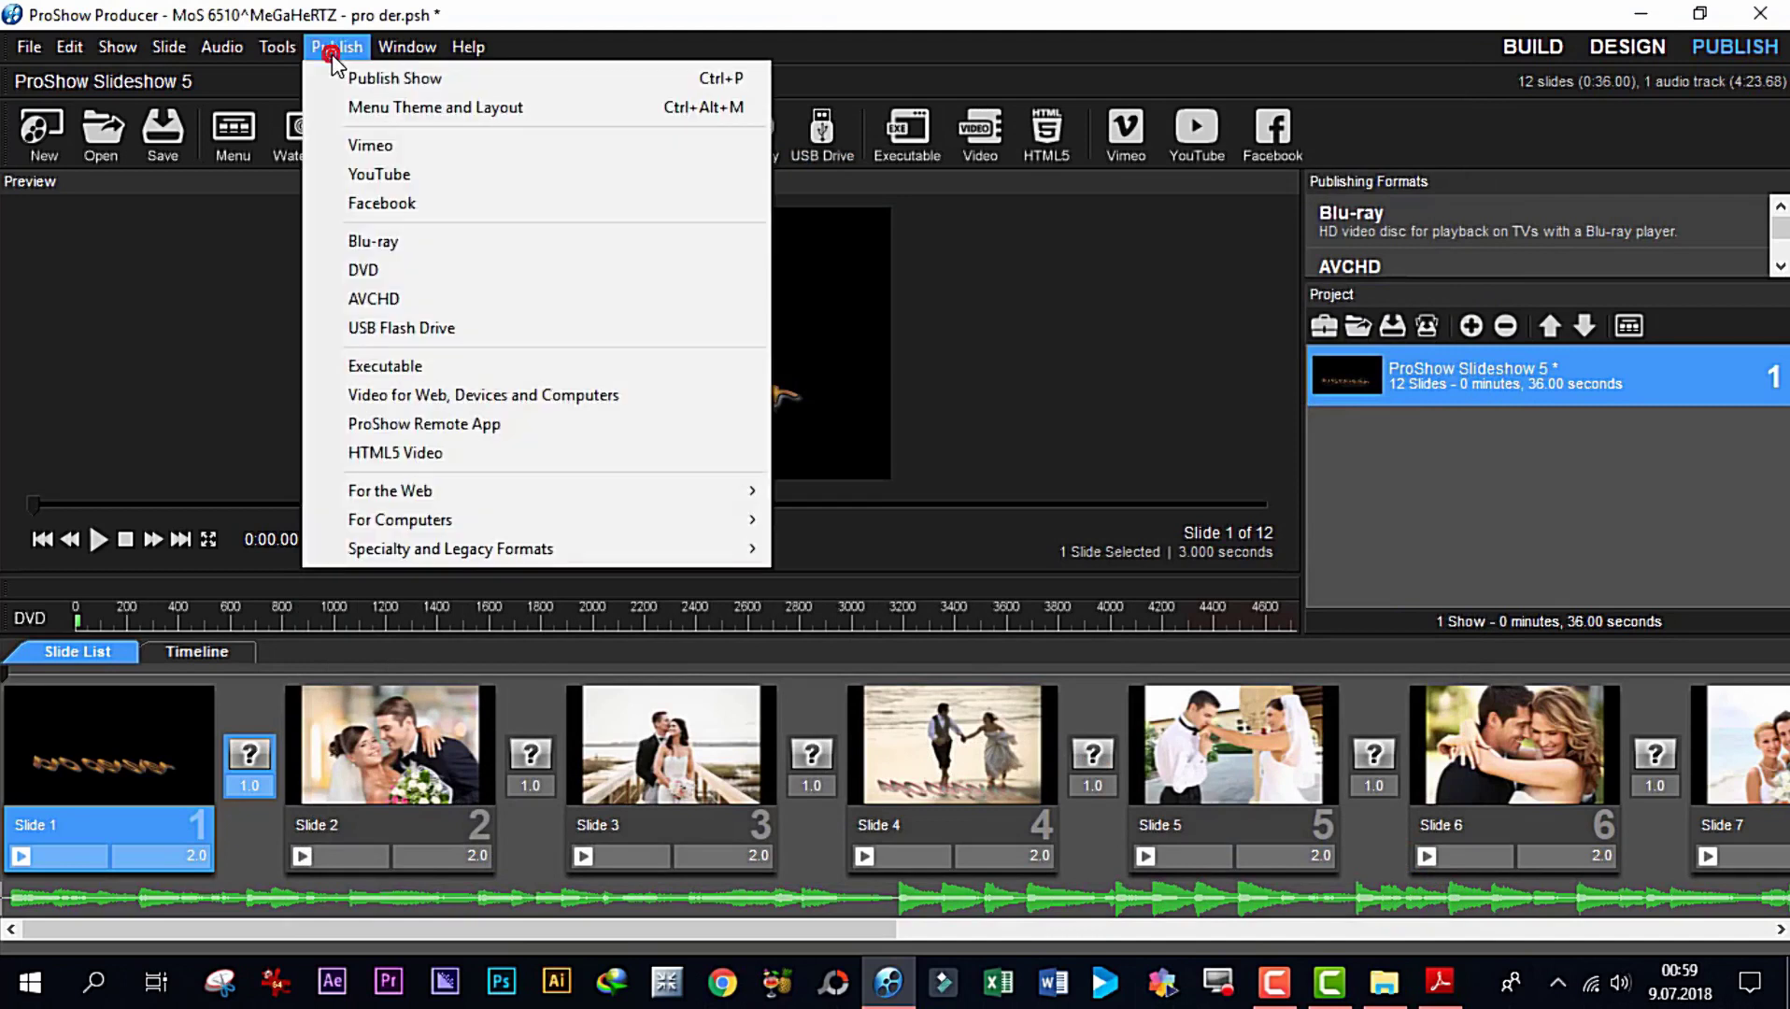
click(381, 80)
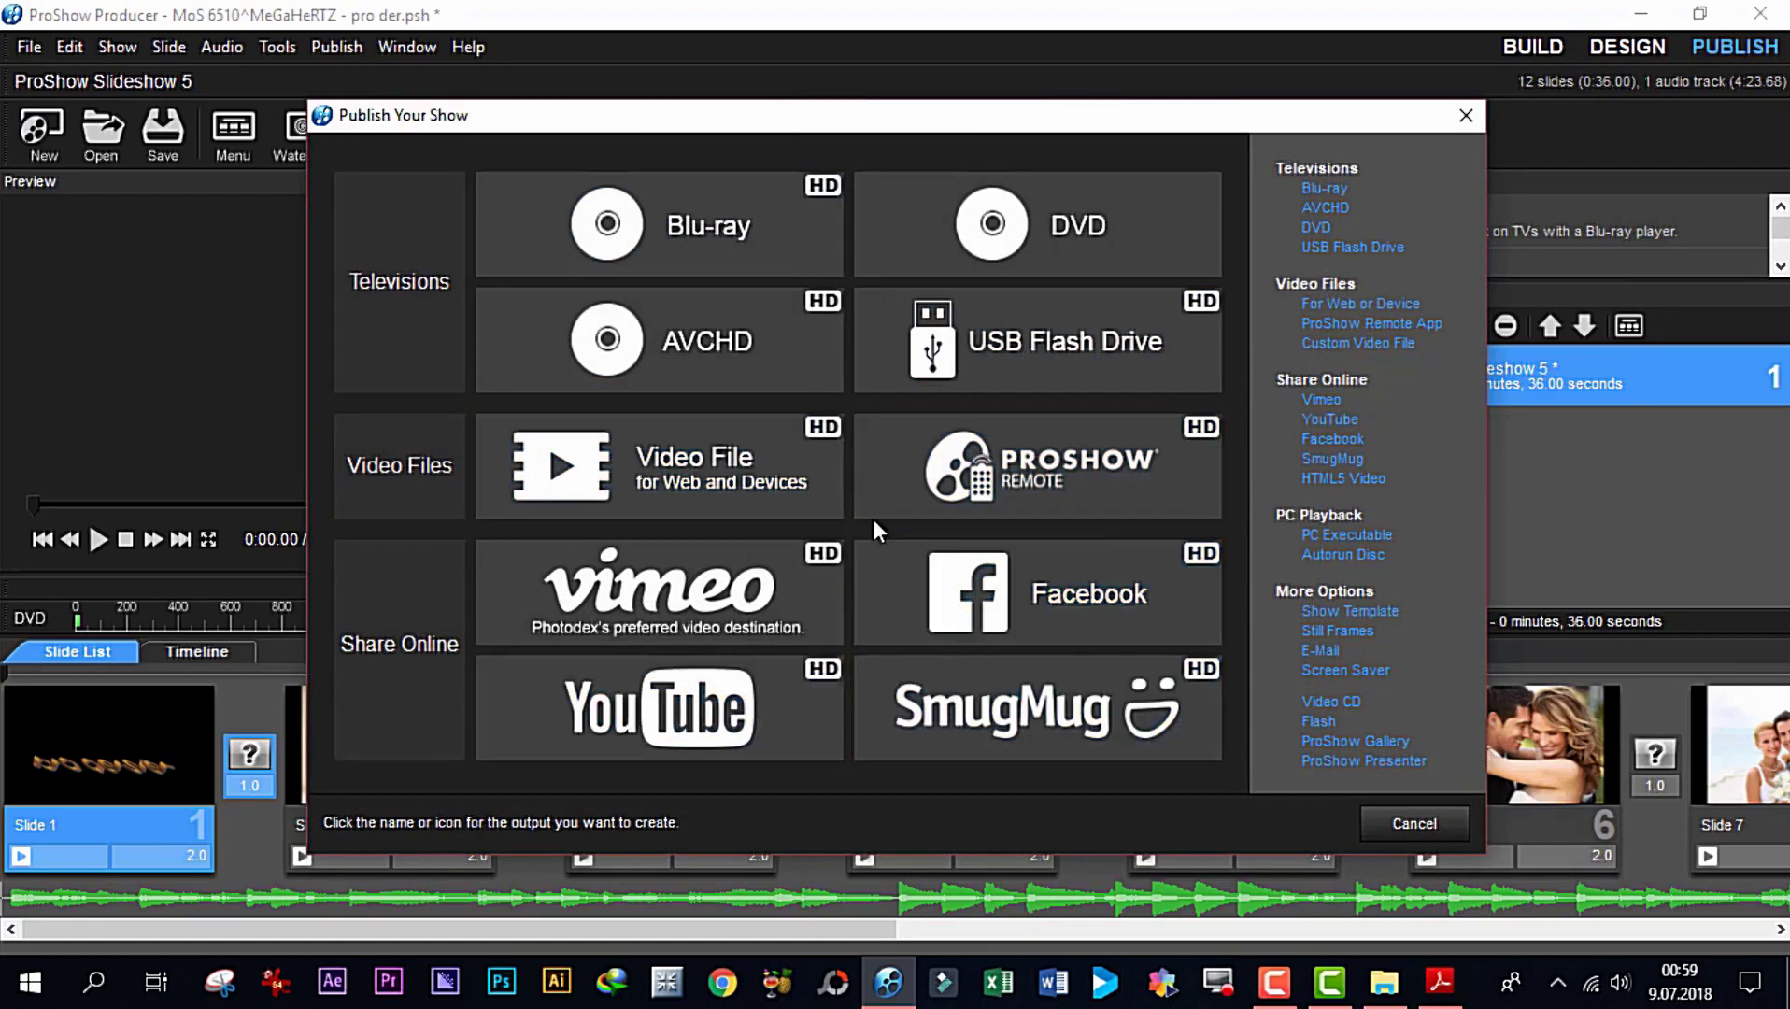
click(653, 459)
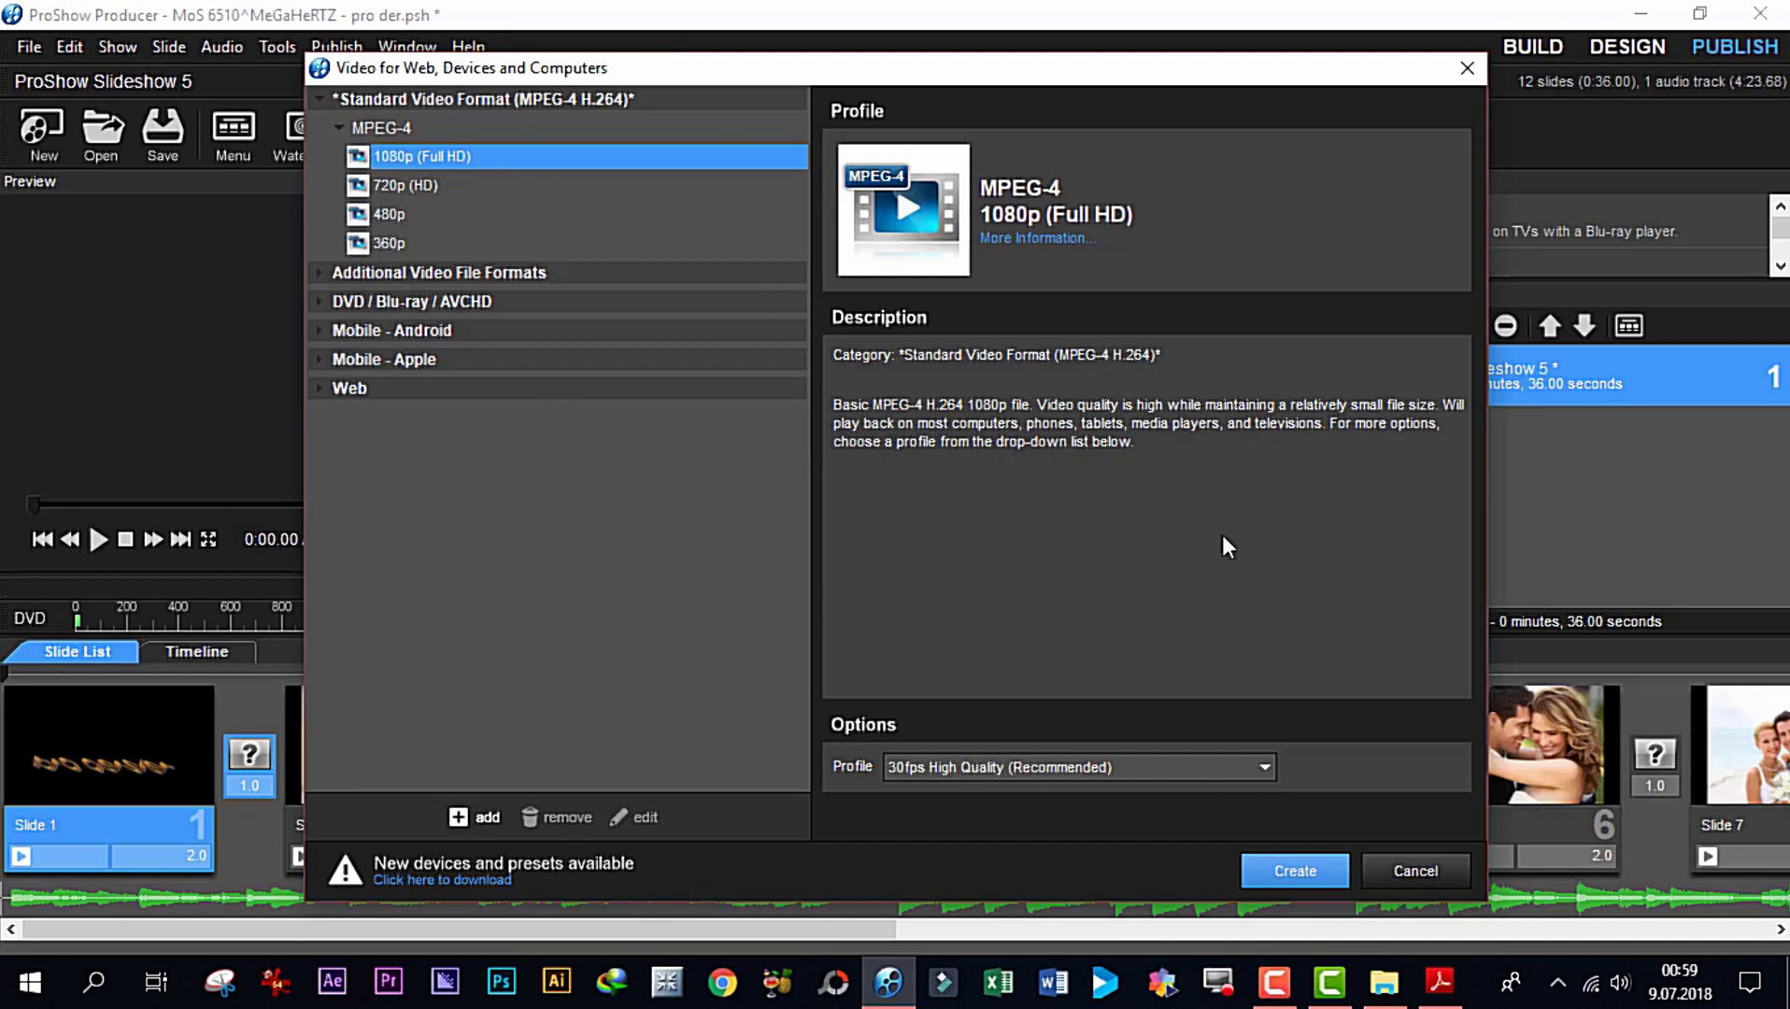
click(1262, 768)
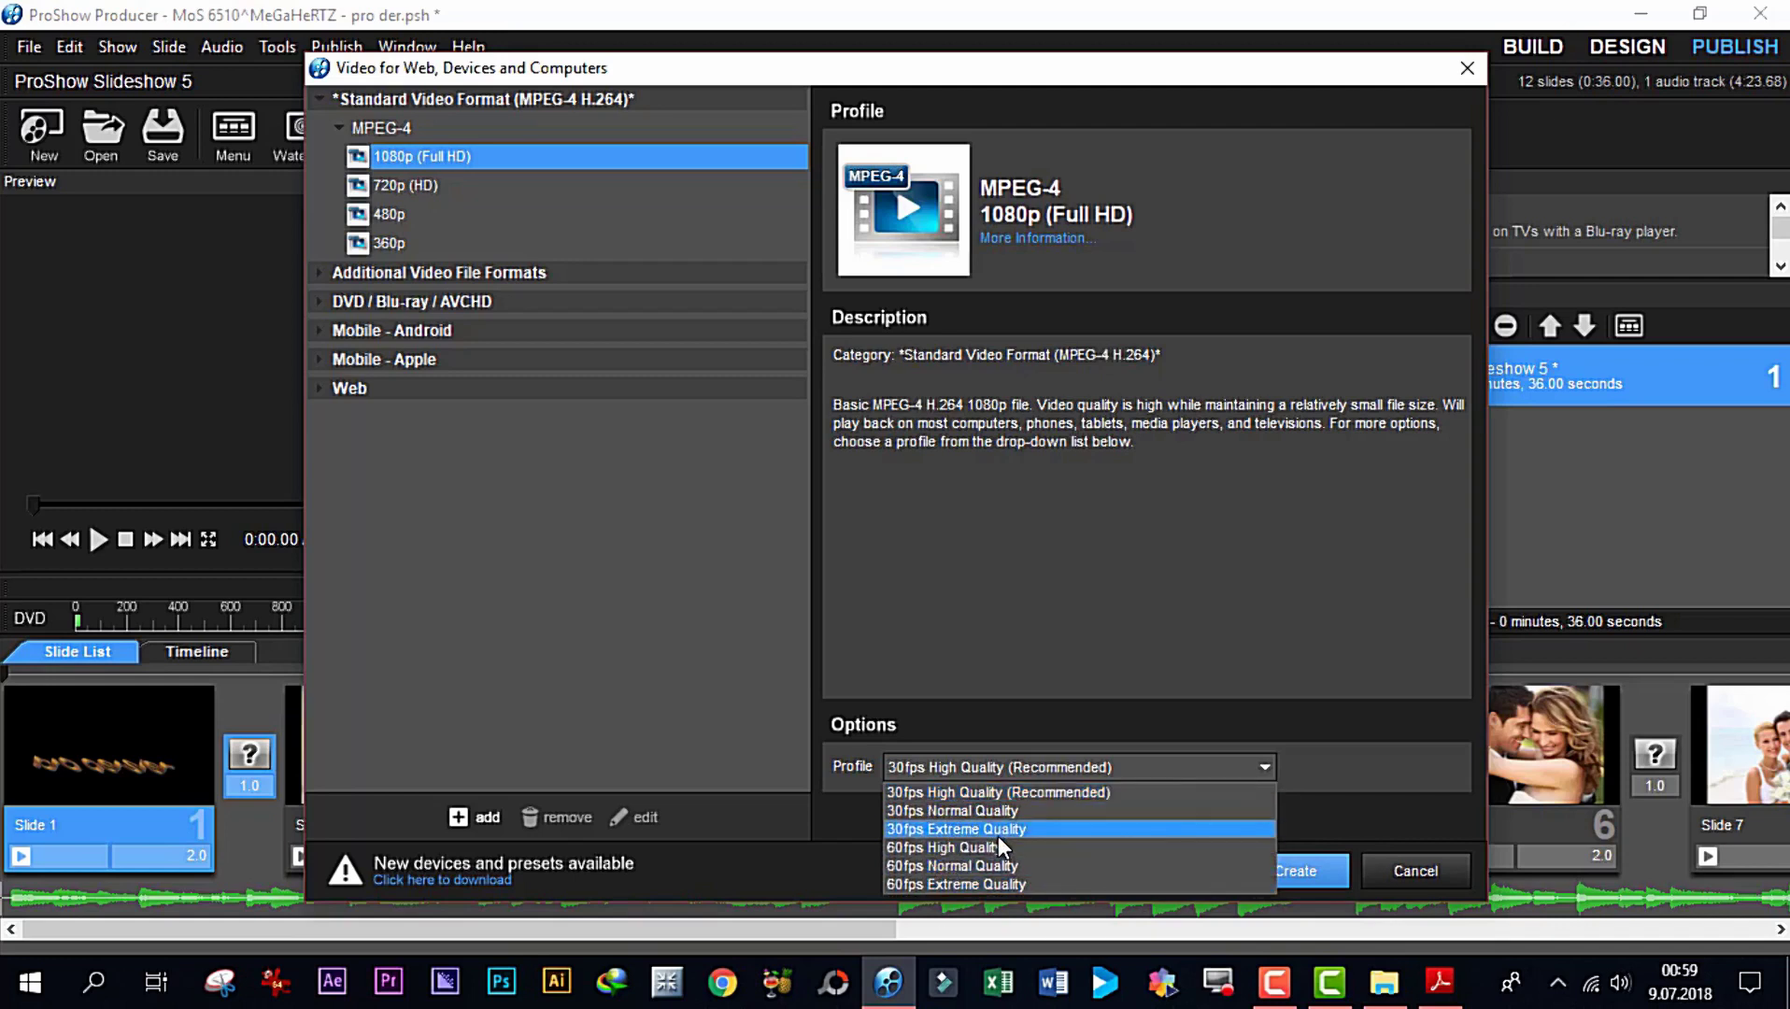
click(997, 762)
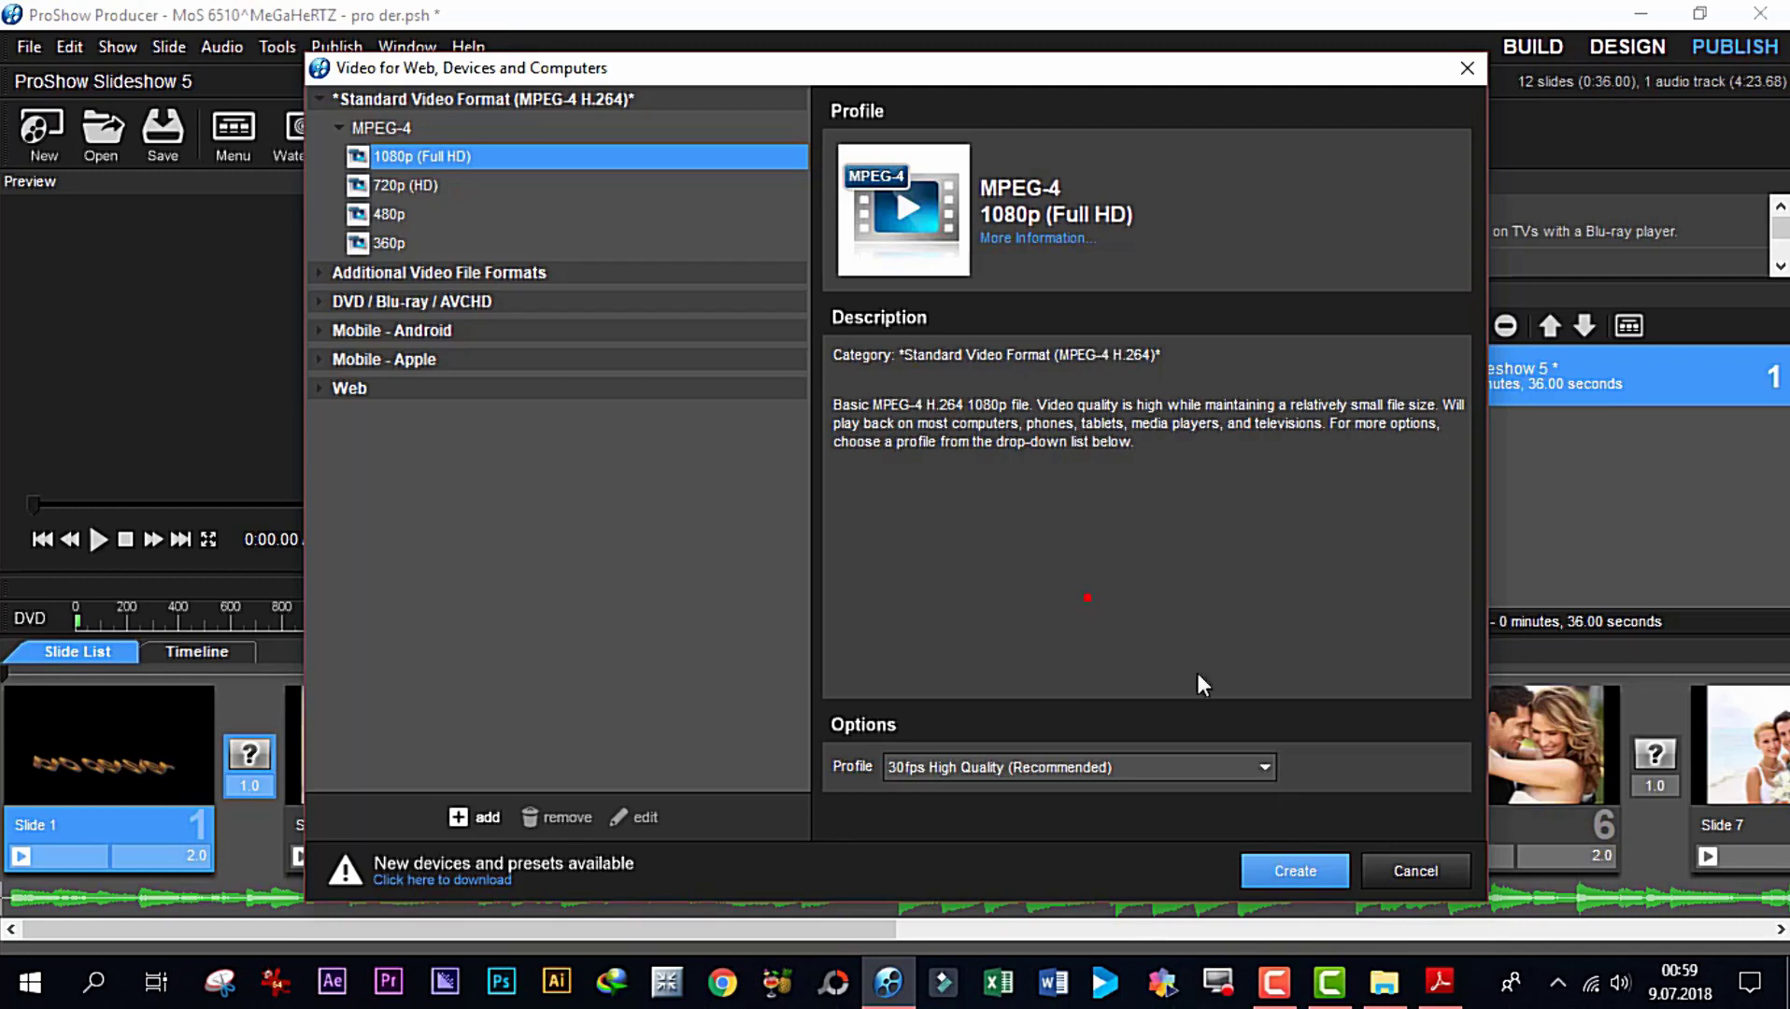
Create the MP4 video under the file name "düğün s" in the DÜĞÜN SLAYTI folder and dismiss the encoding message
click(1296, 872)
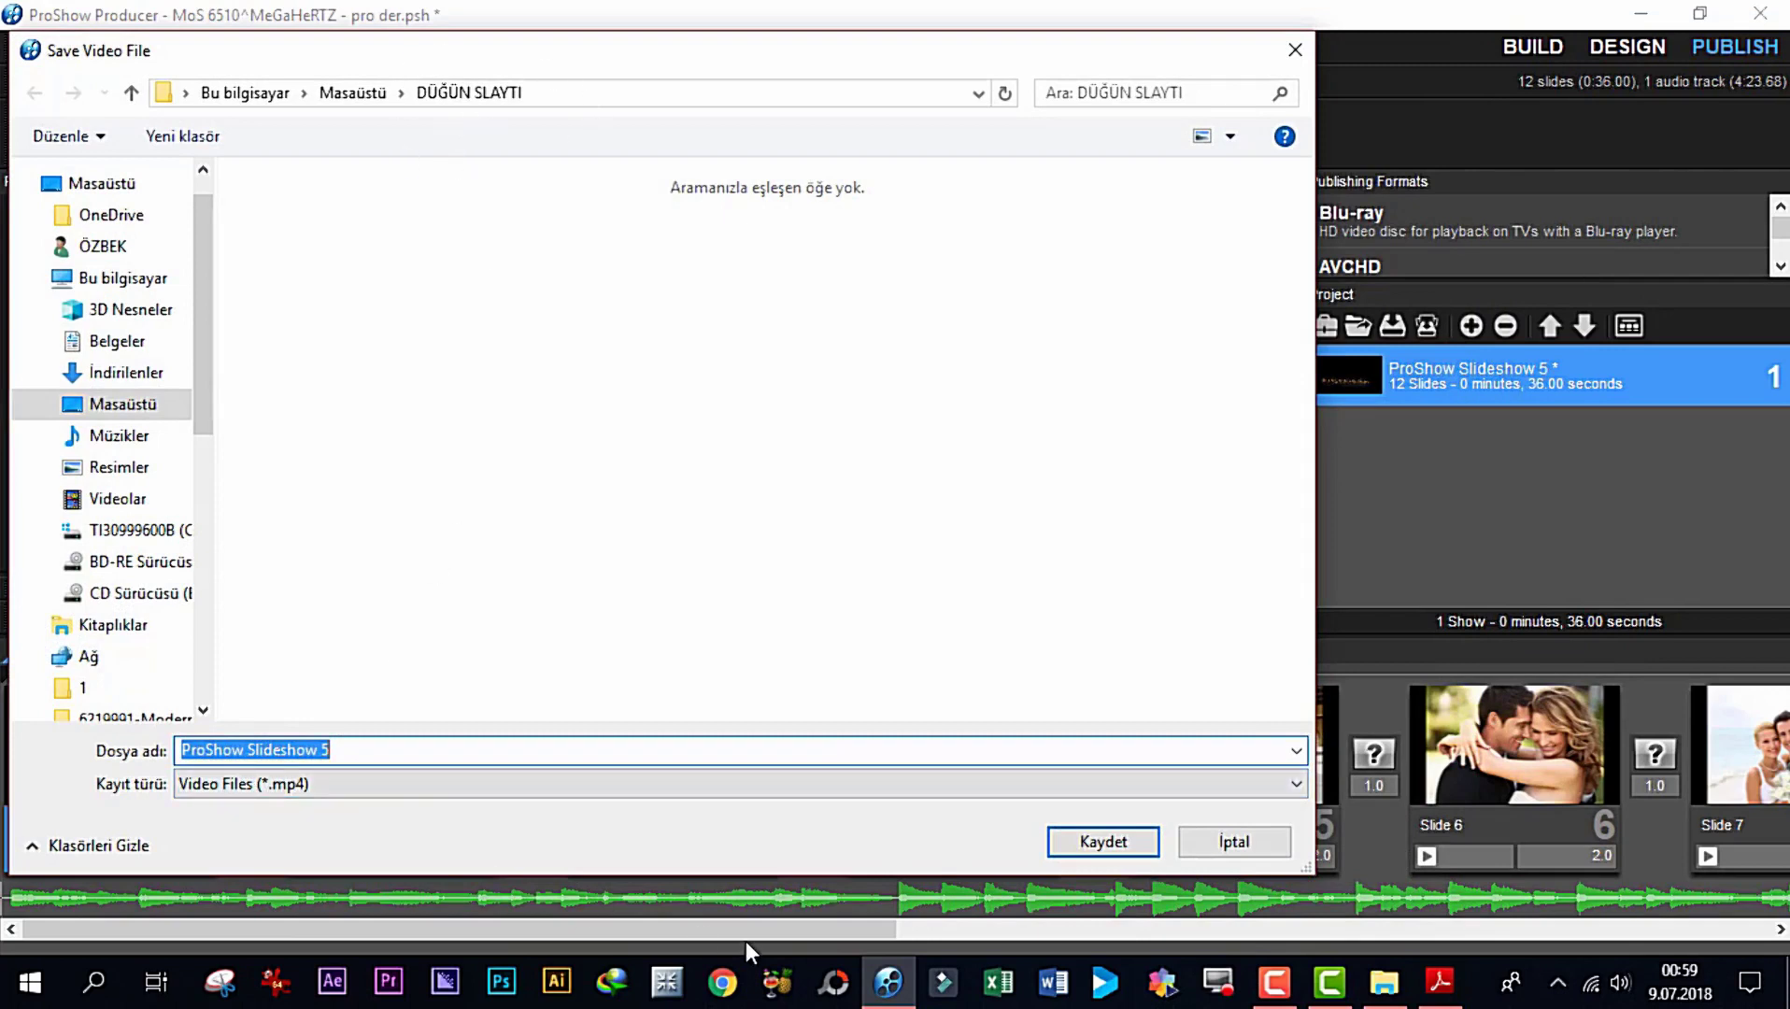
key(BackSpace)
text(düğü)
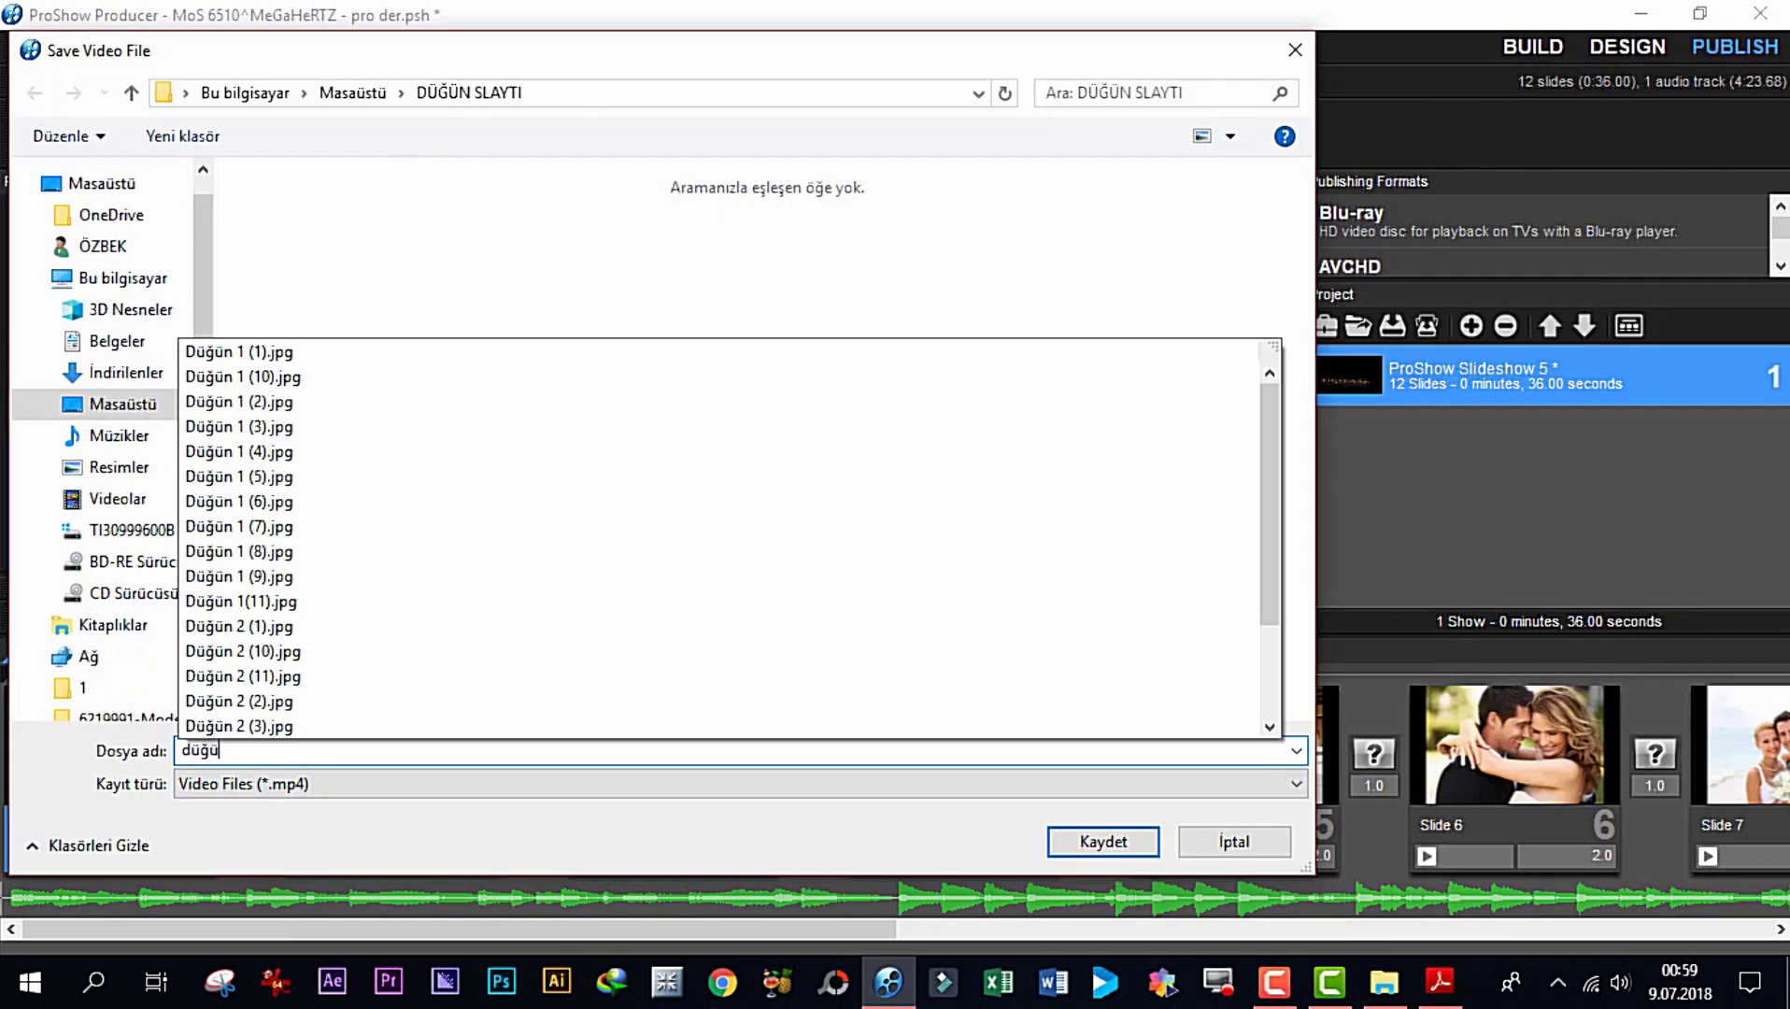
text(n s)
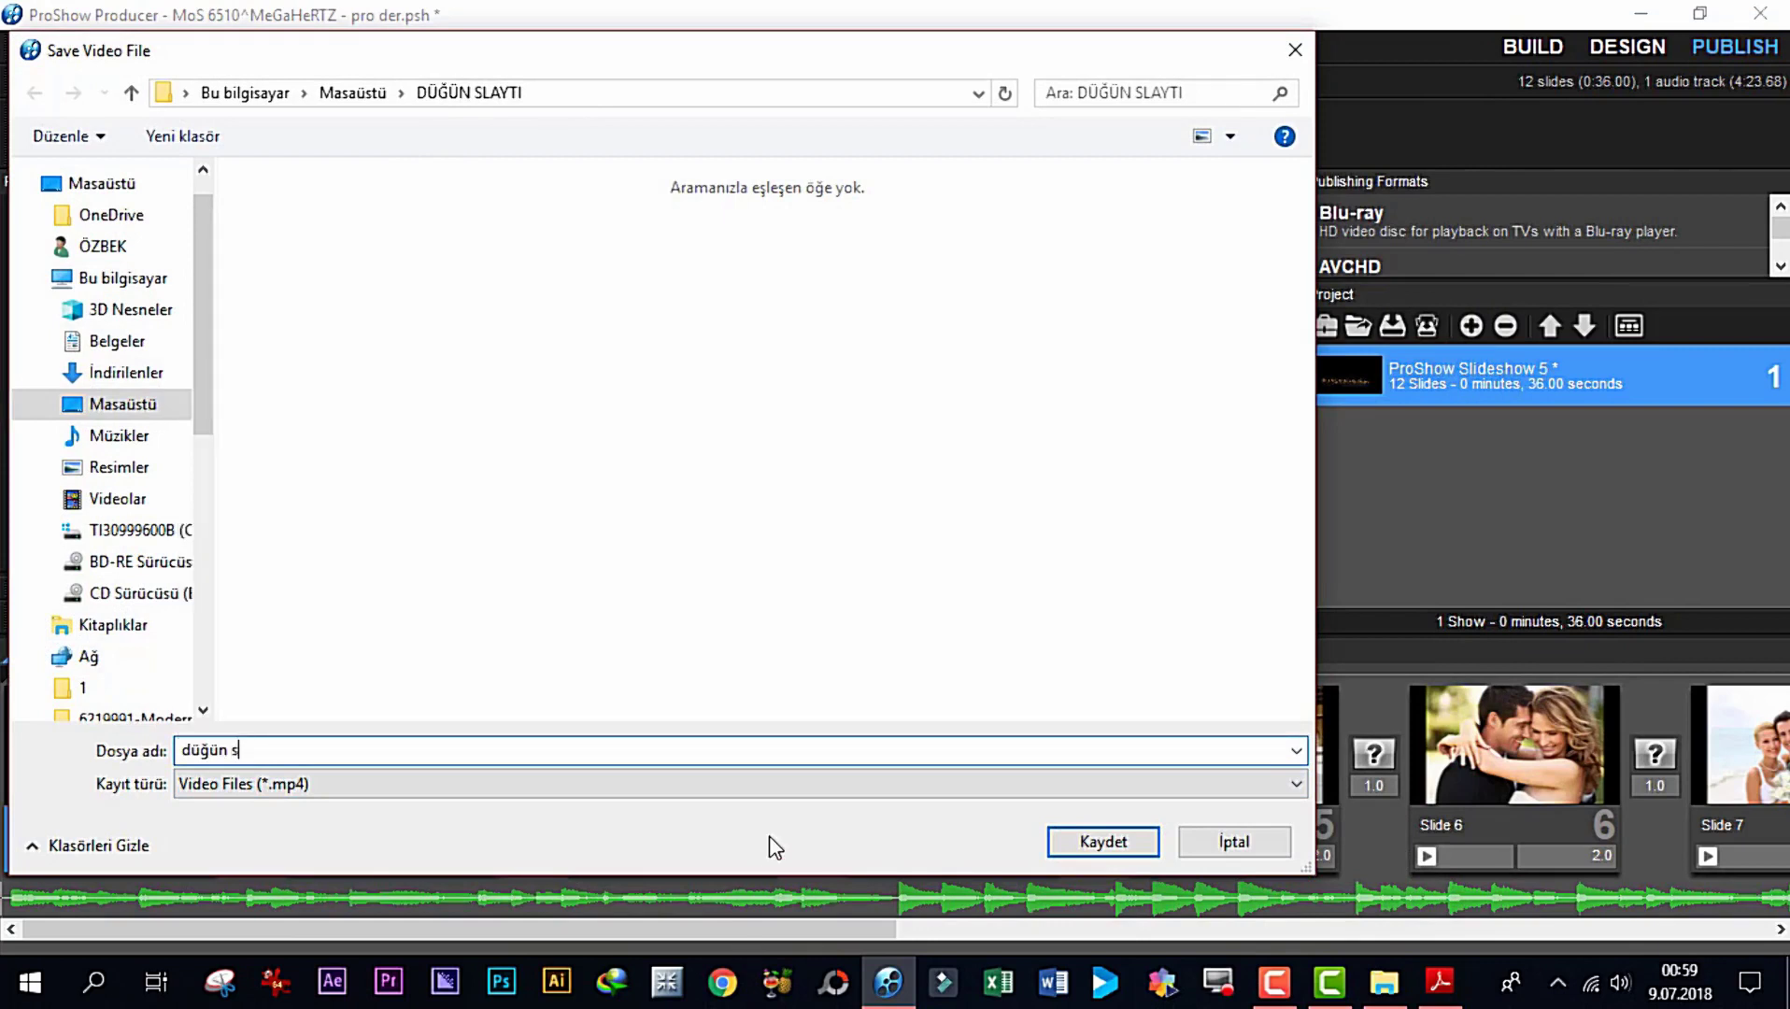
click(1105, 840)
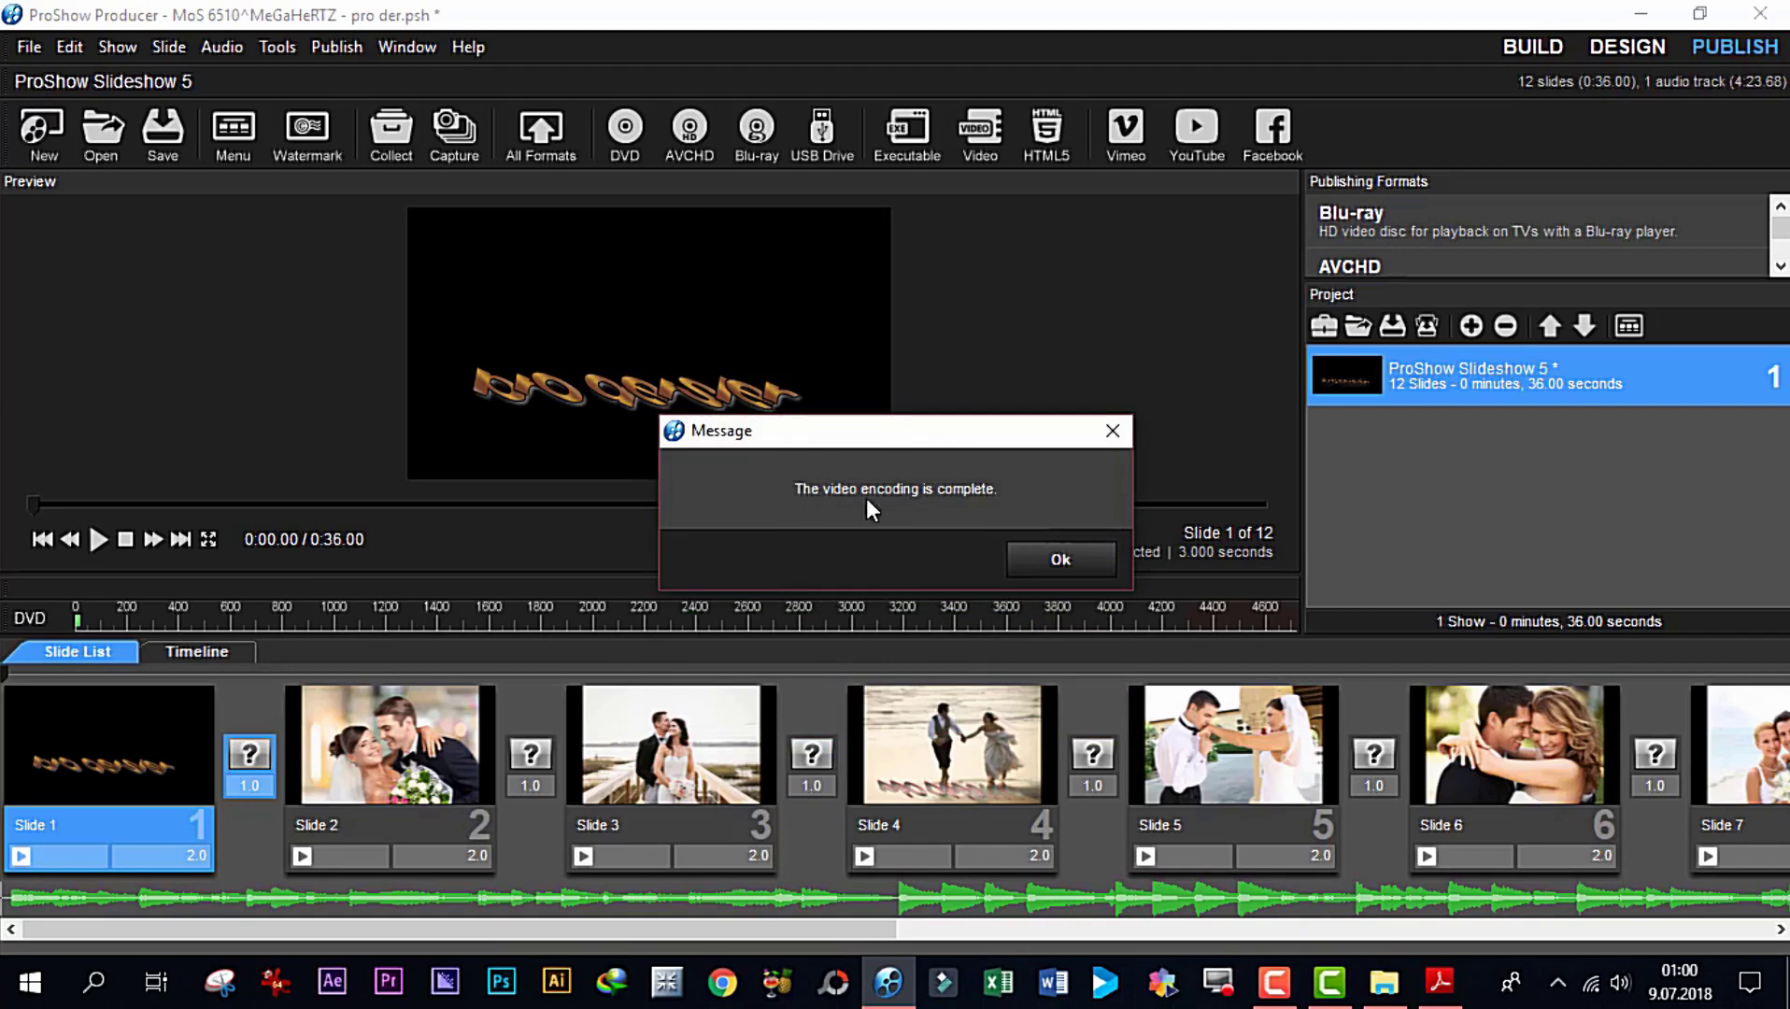
click(1067, 562)
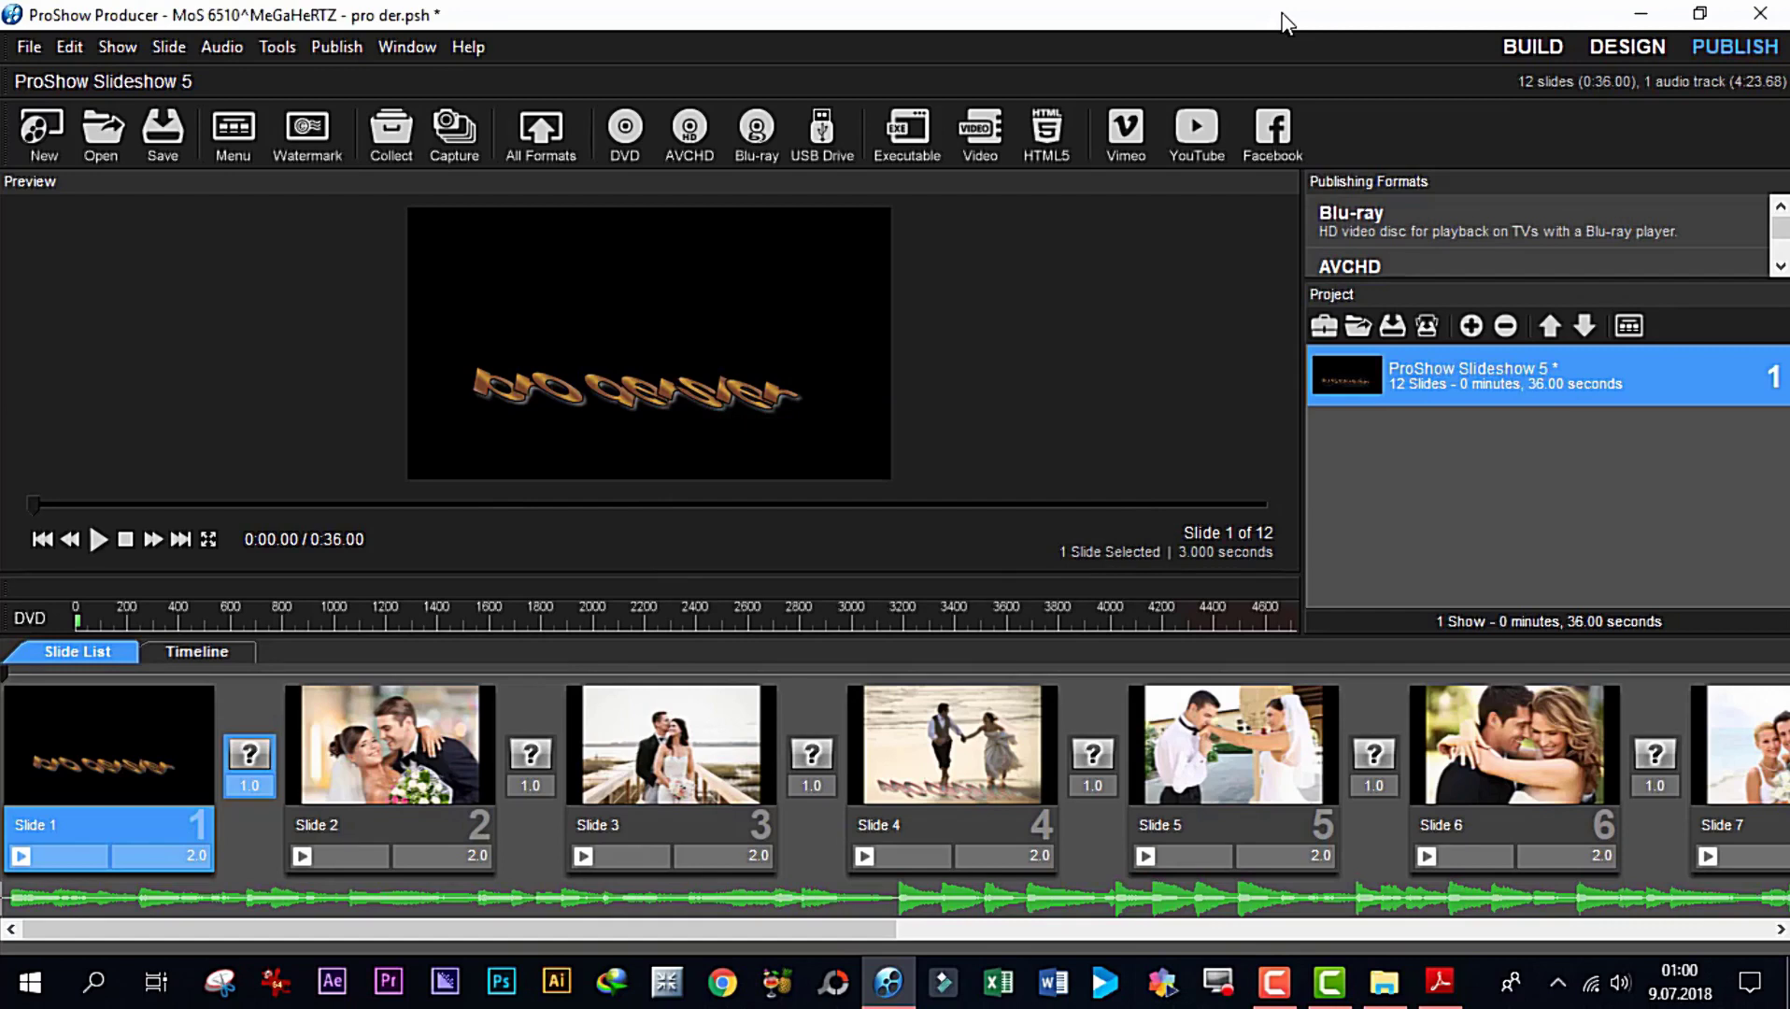
Switch to the DÜĞÜN SLAYTI folder on the desktop, play the "düğün s" video in MPC-HC x64 to check it, and close the player
click(1641, 13)
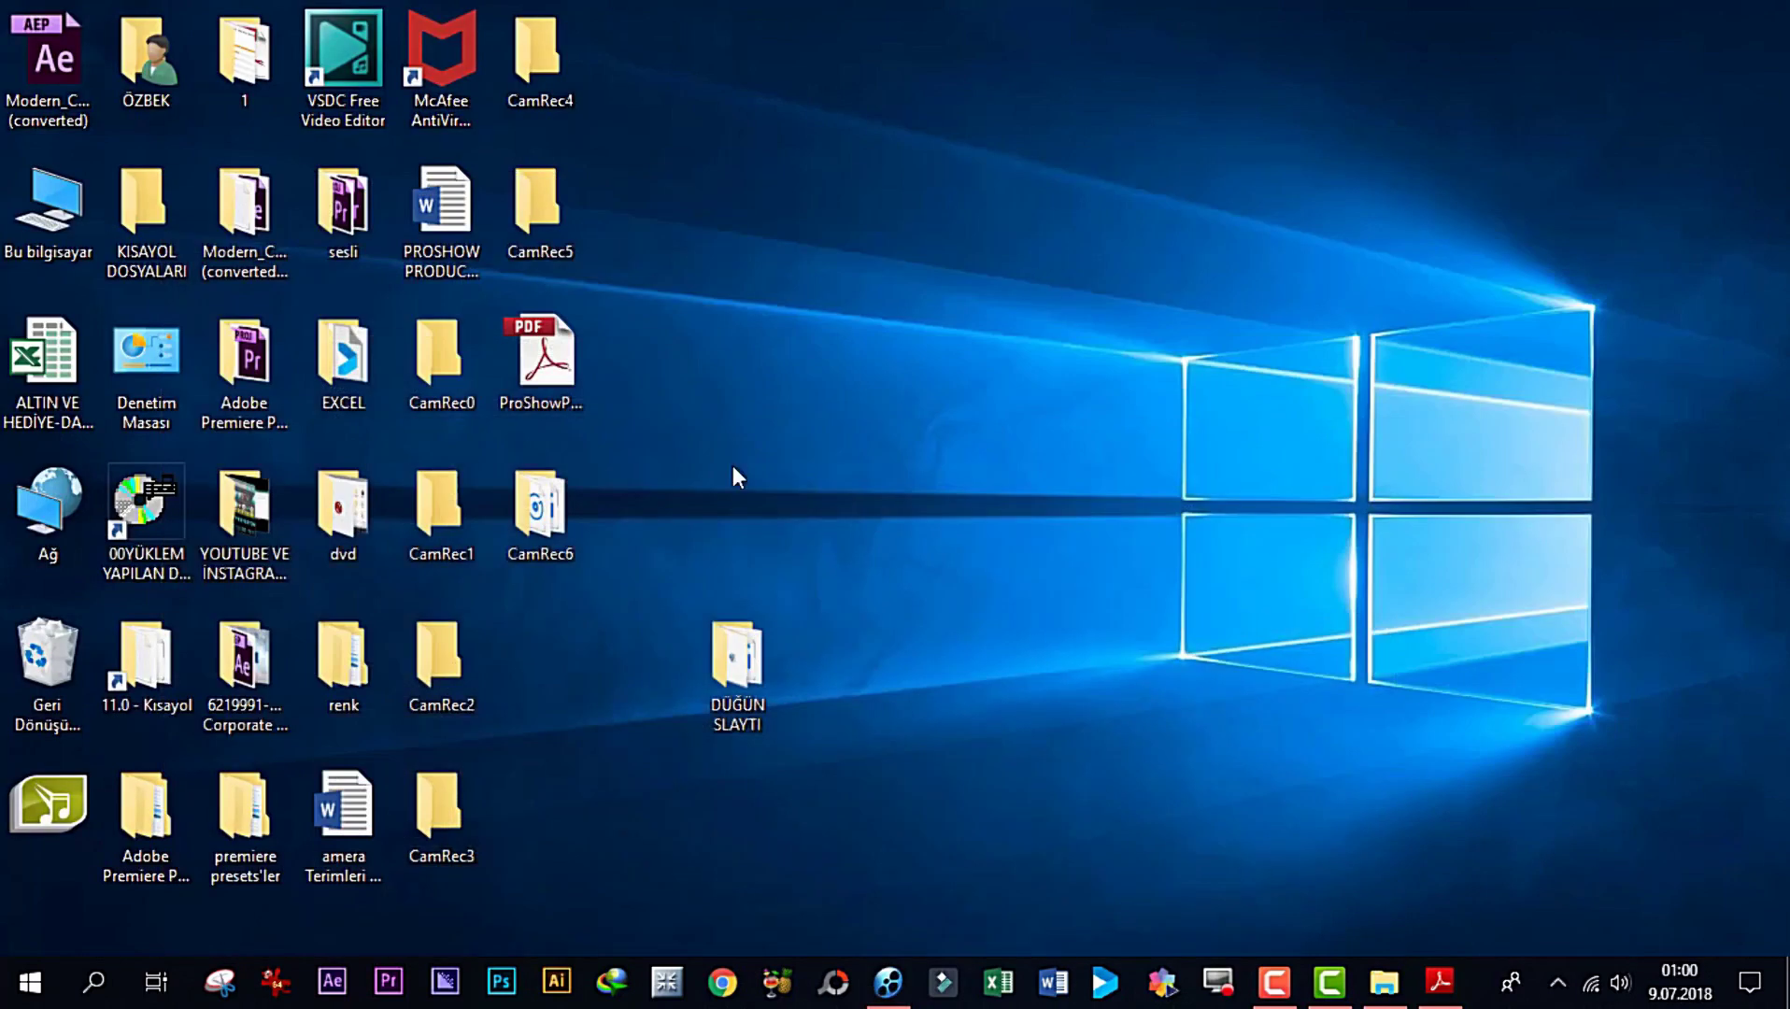
double_click(748, 717)
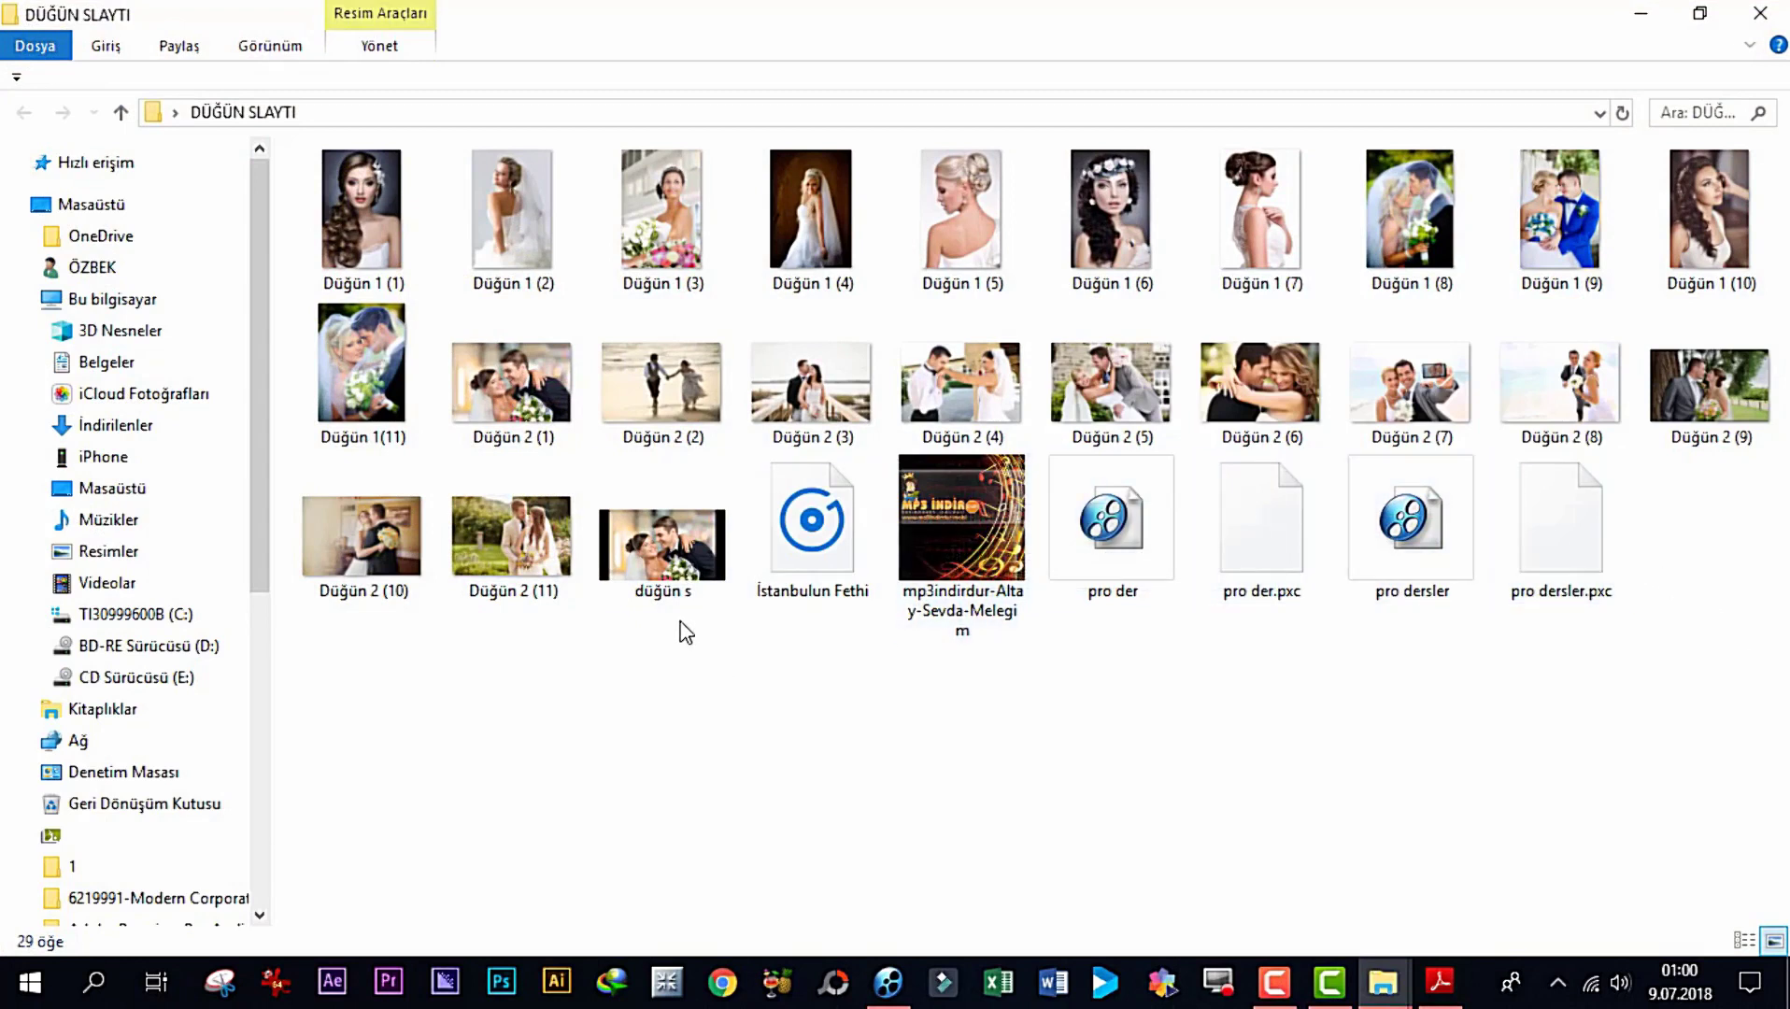
click(644, 511)
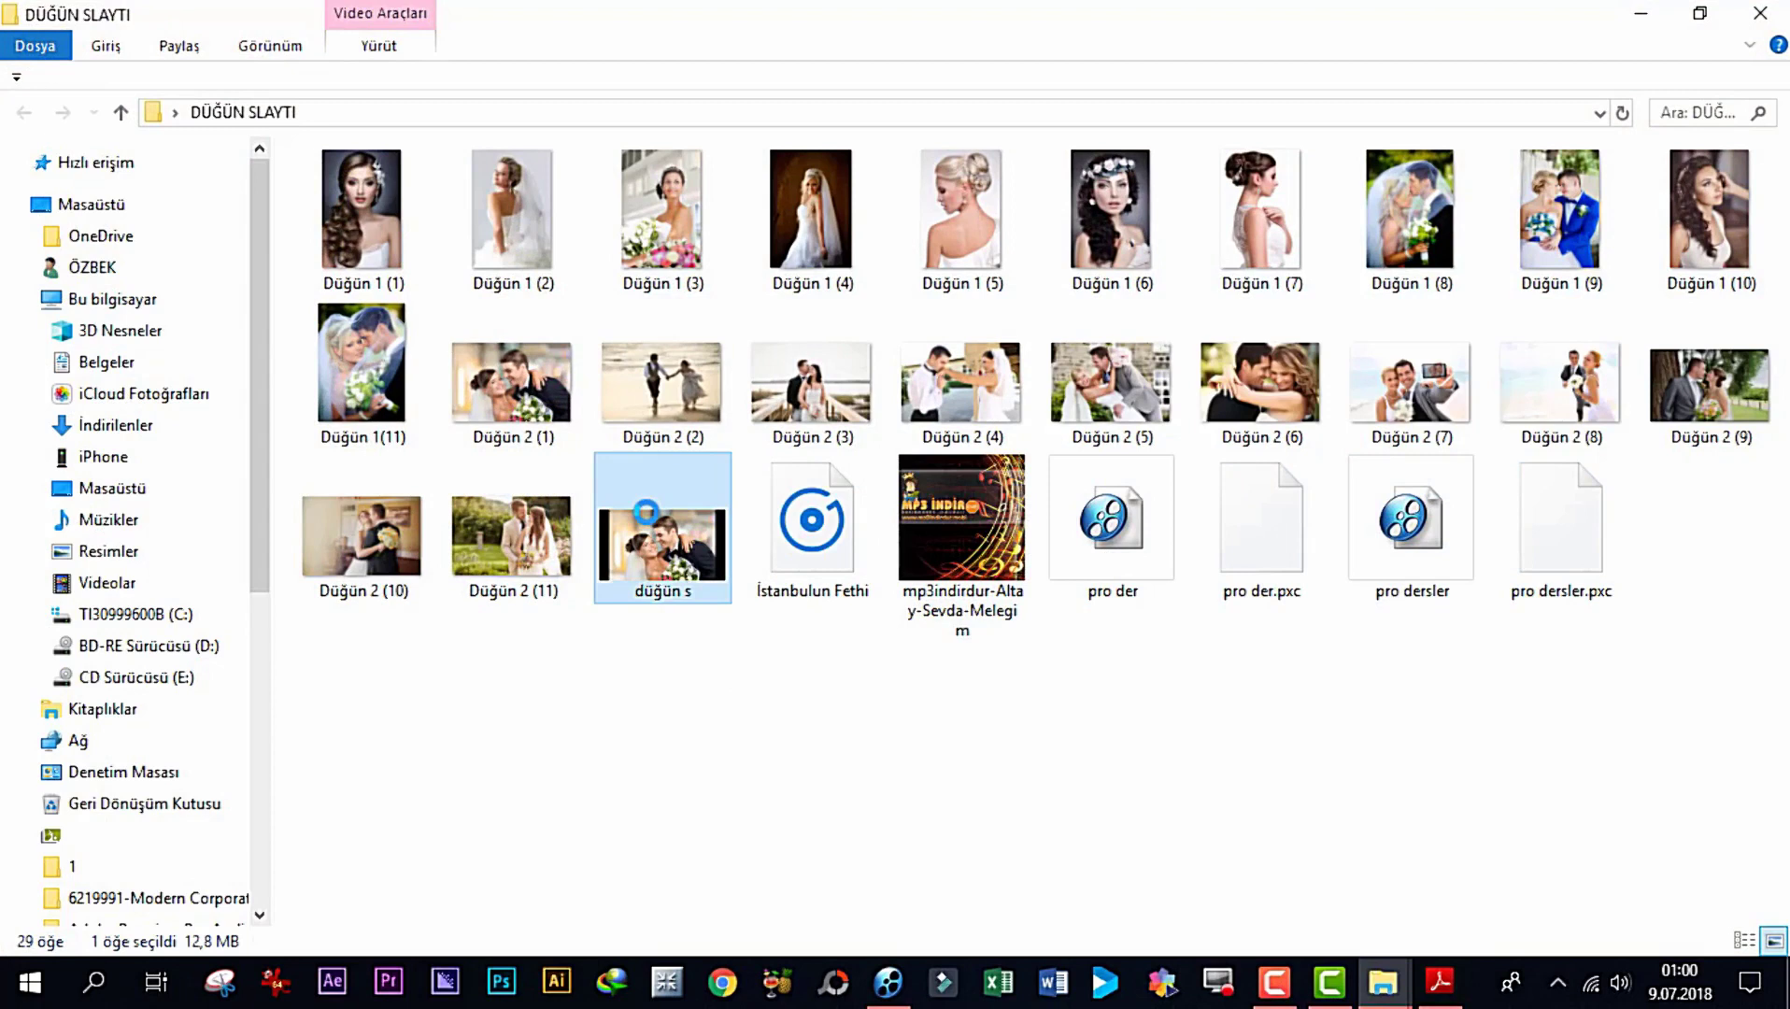
right_click(645, 511)
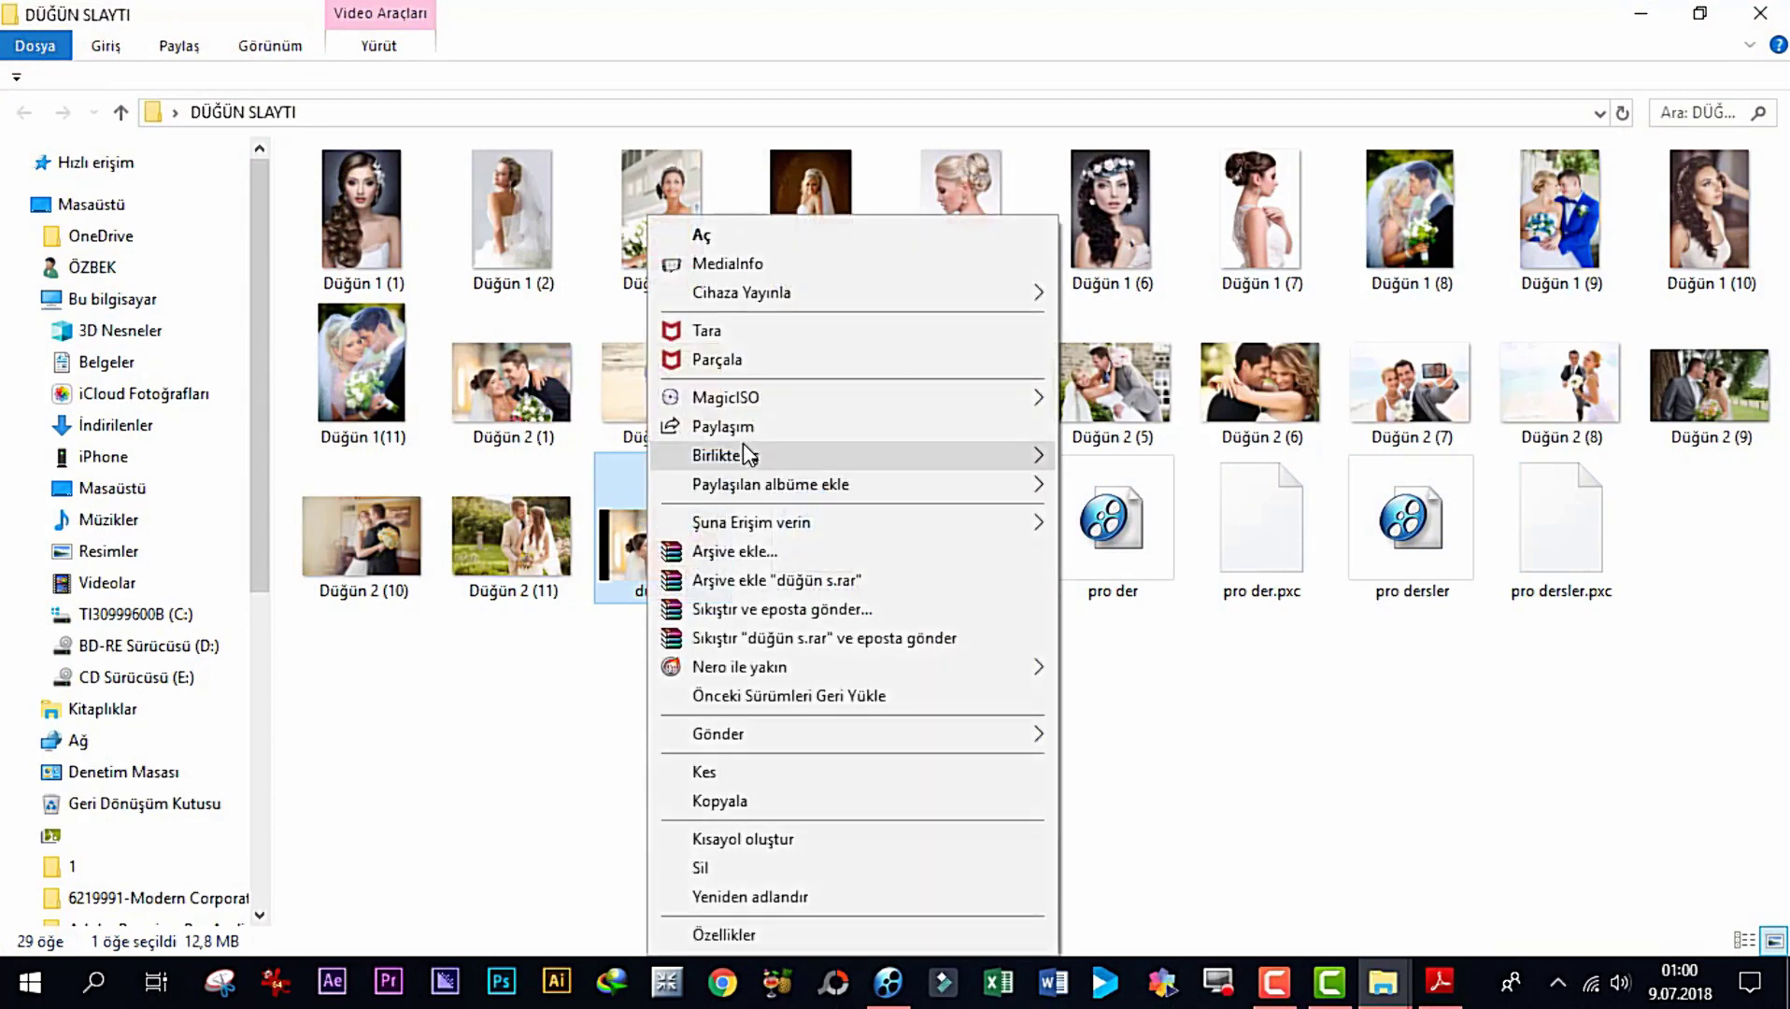
mouse_move(1021, 455)
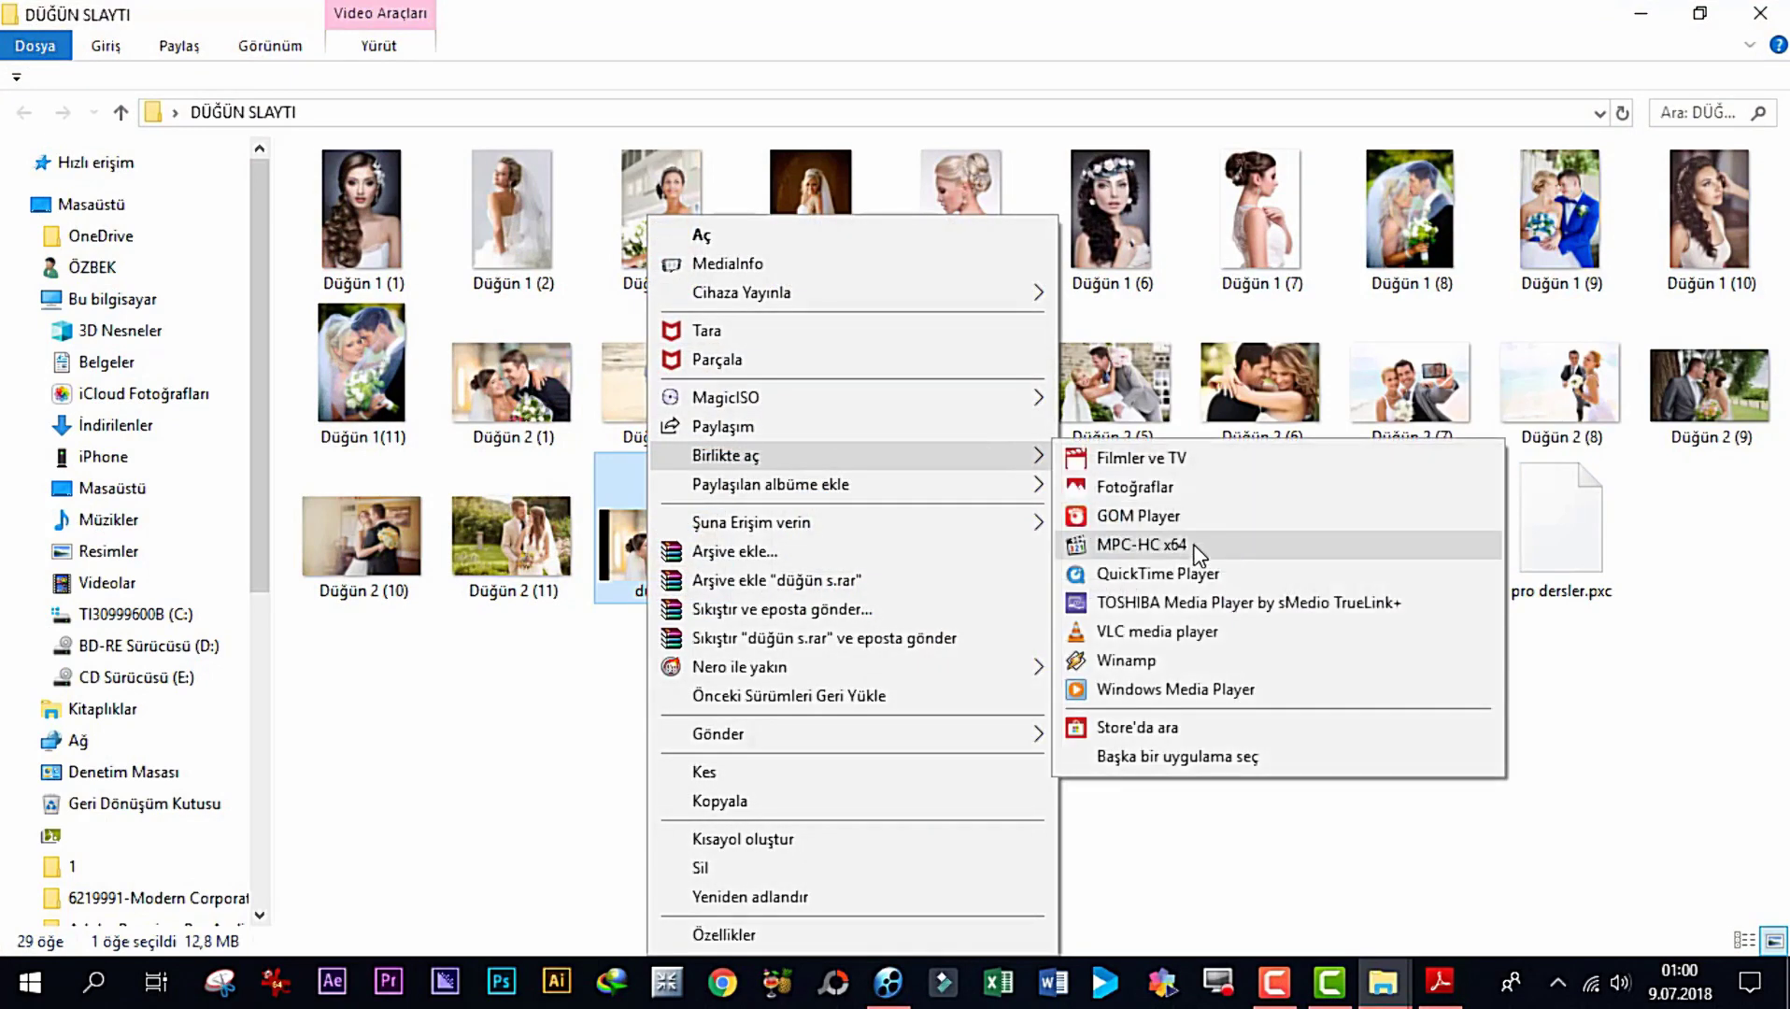
click(1243, 551)
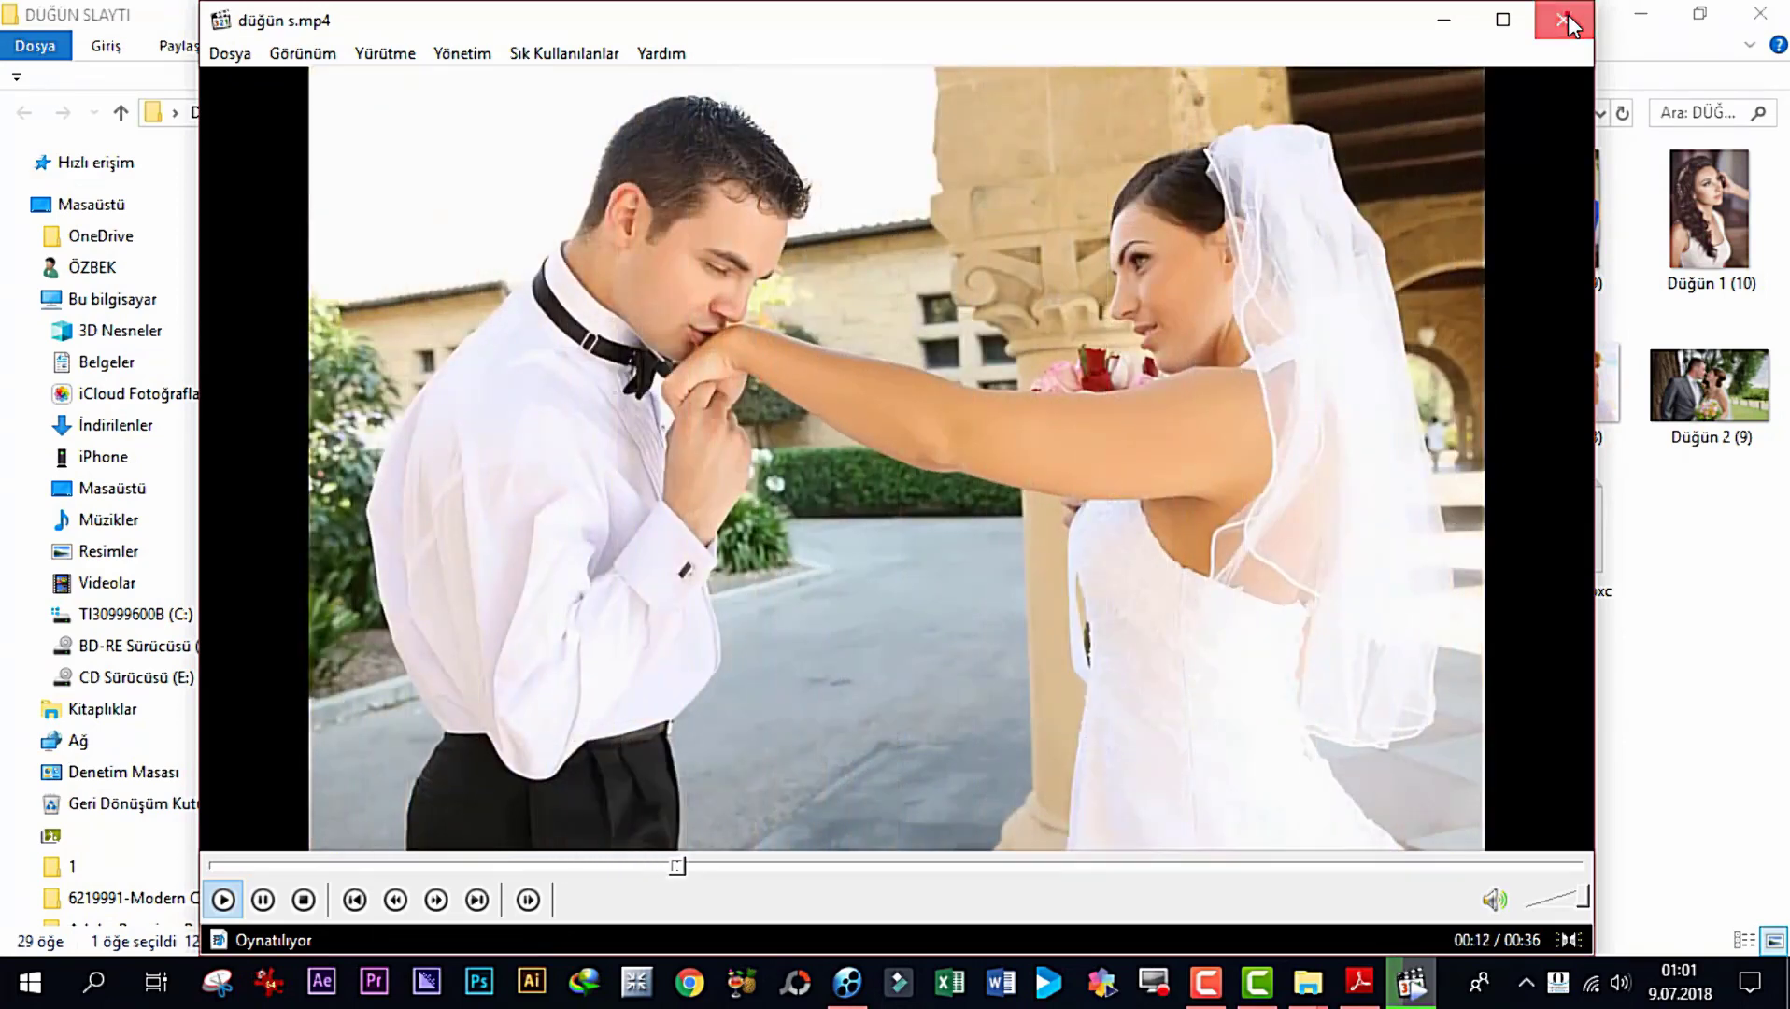
click(1568, 19)
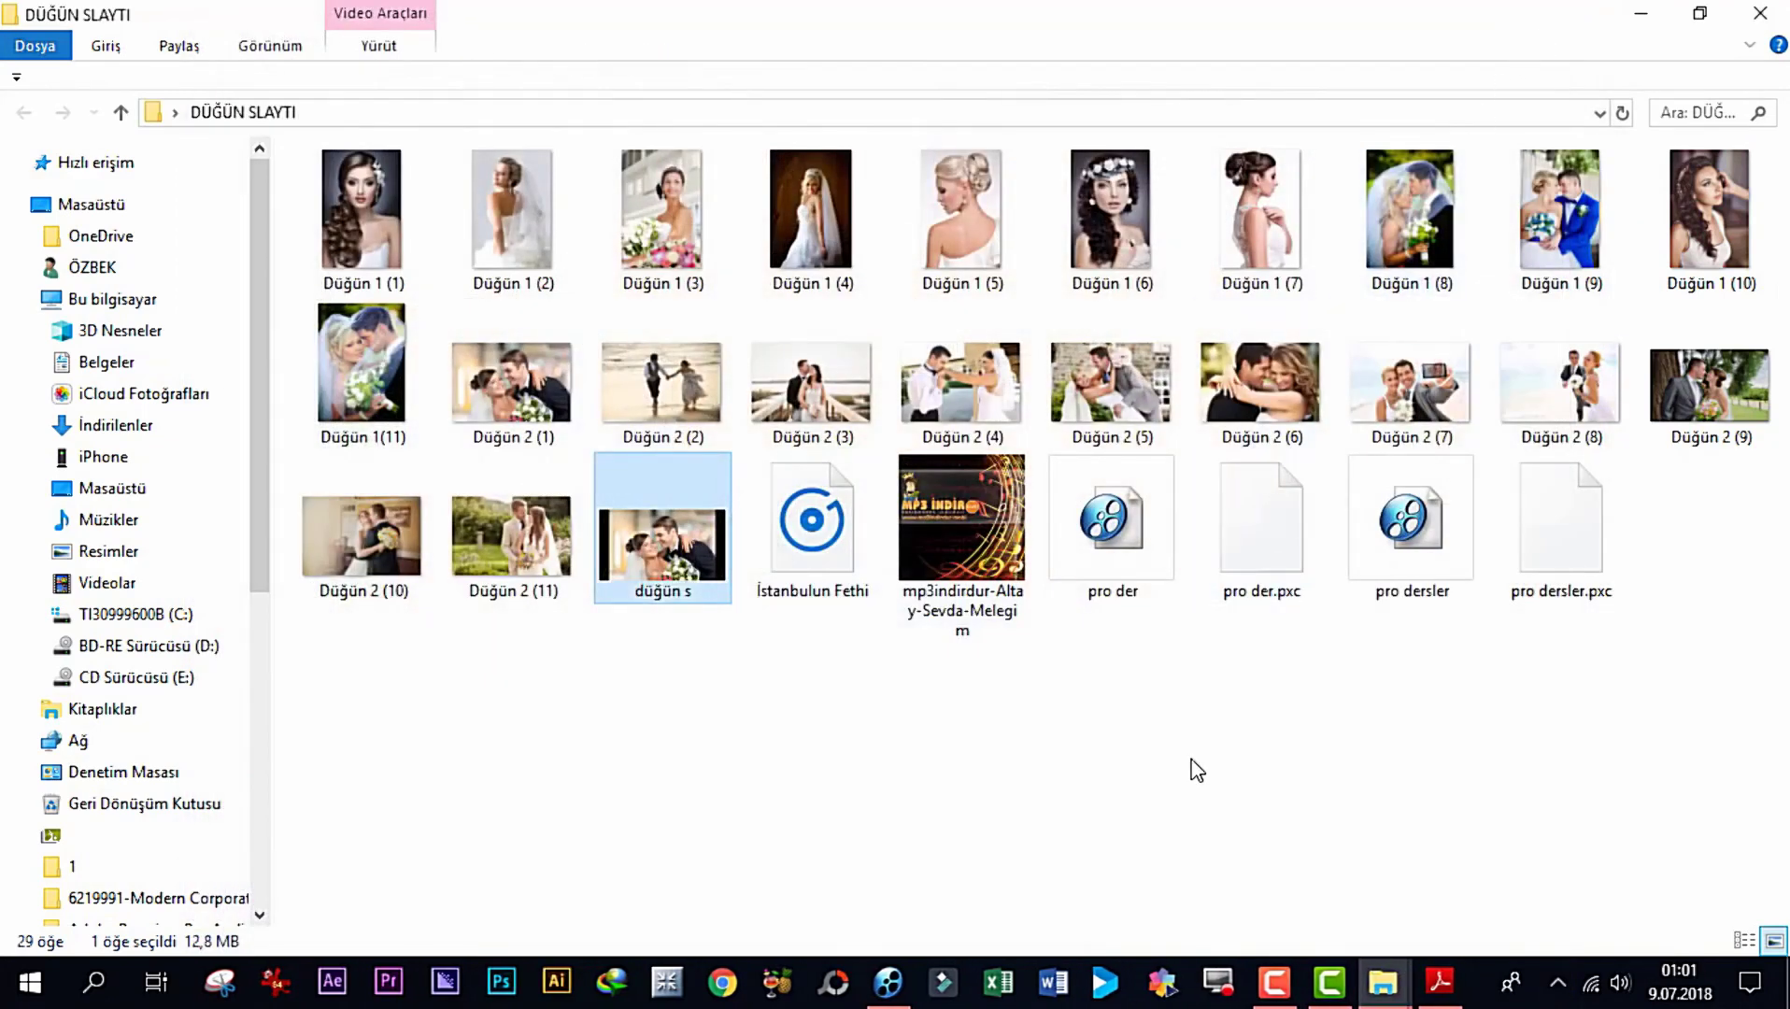